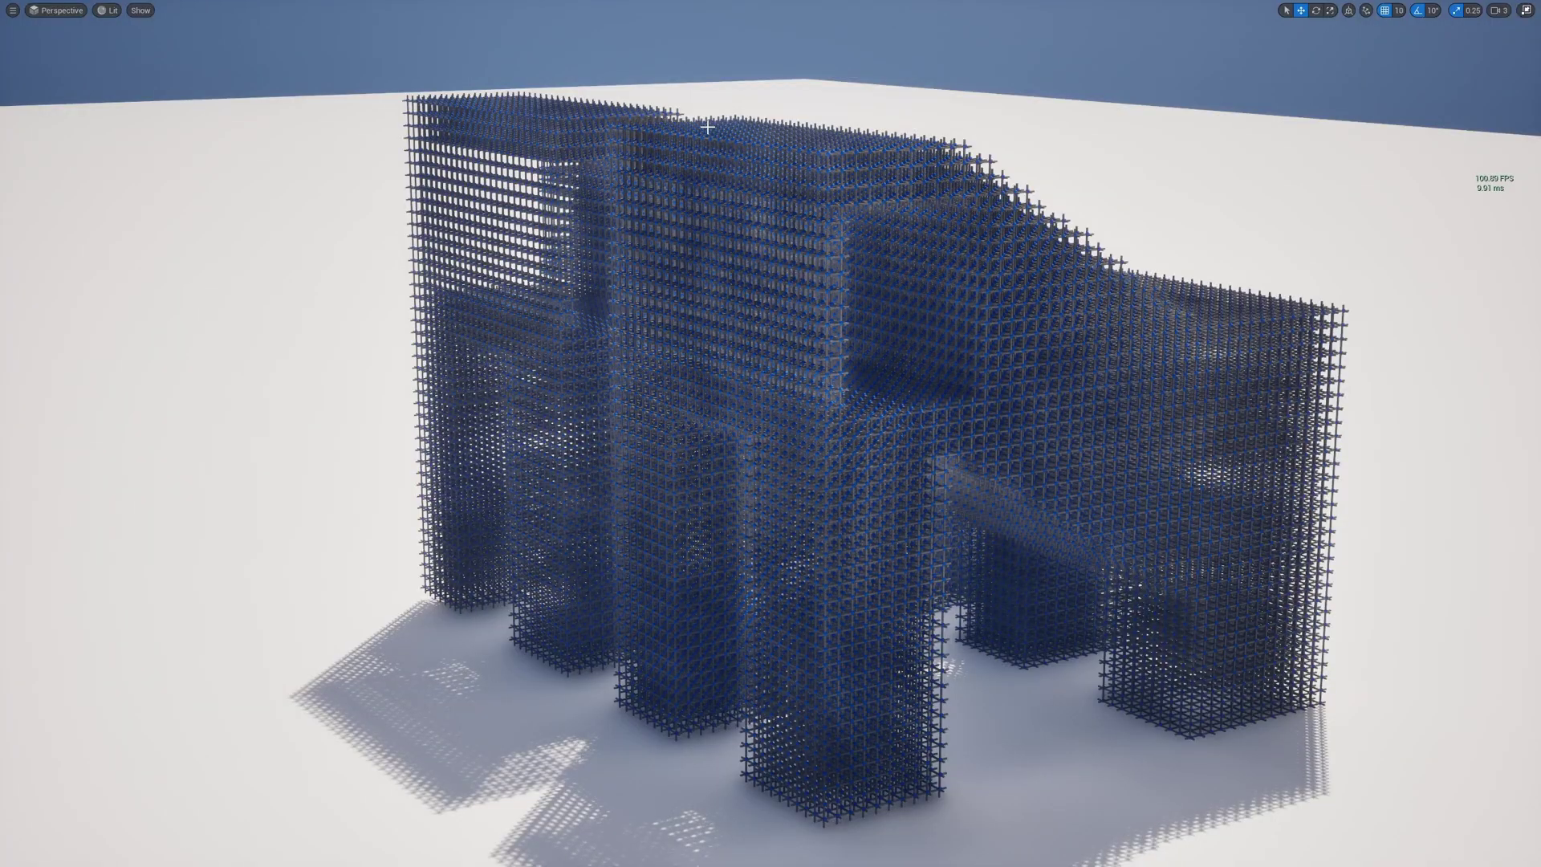
- Examine the blue lattice structure's legs, openings and sloped section from several viewpoints
right_drag(708, 127, 701, 153)
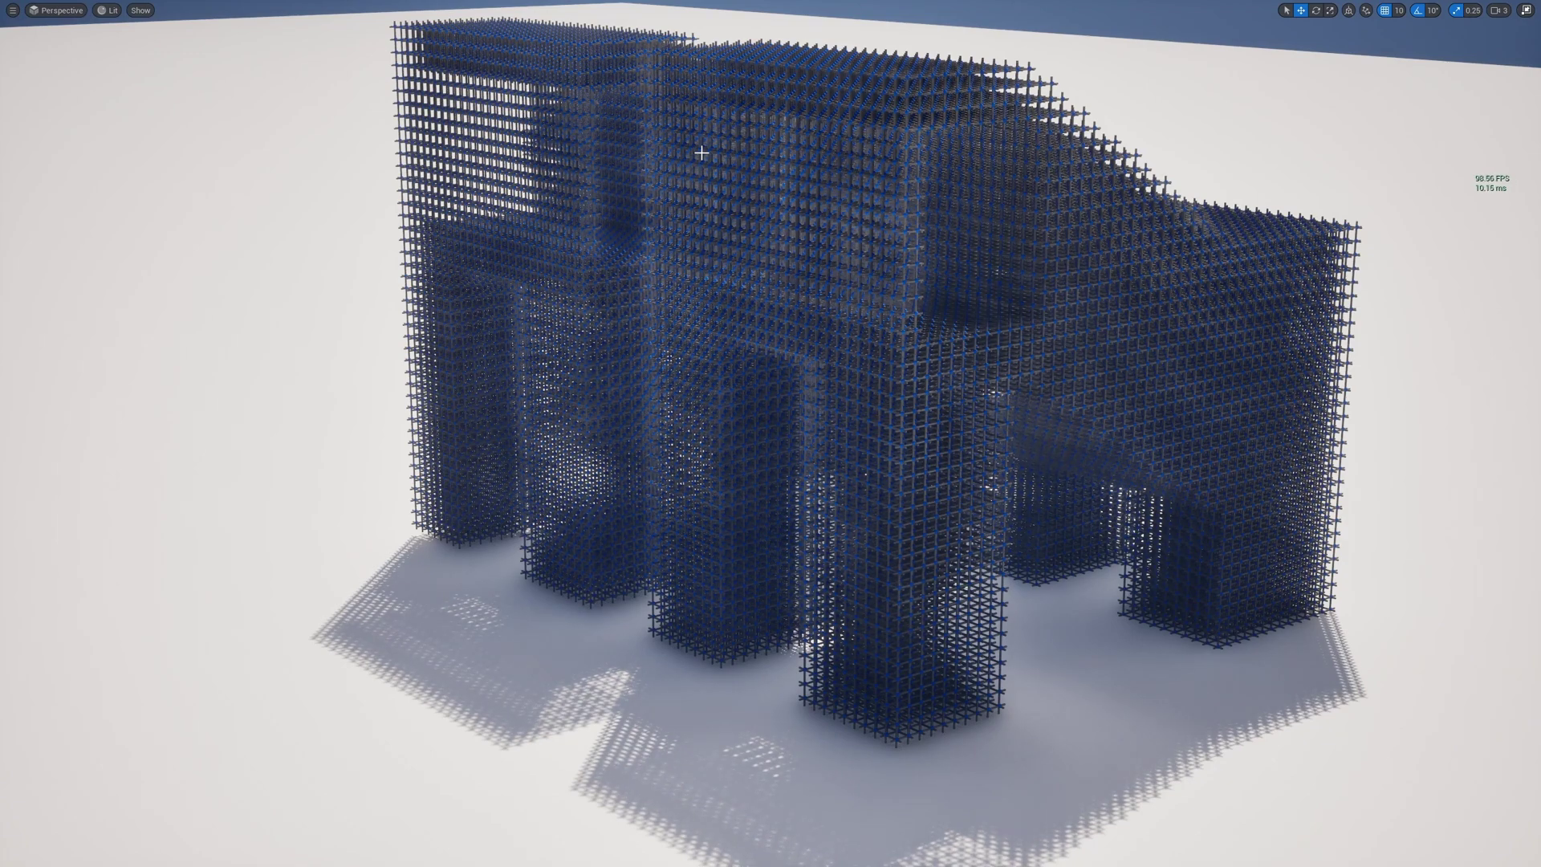
right_drag(701, 152, 891, 68)
key(w)
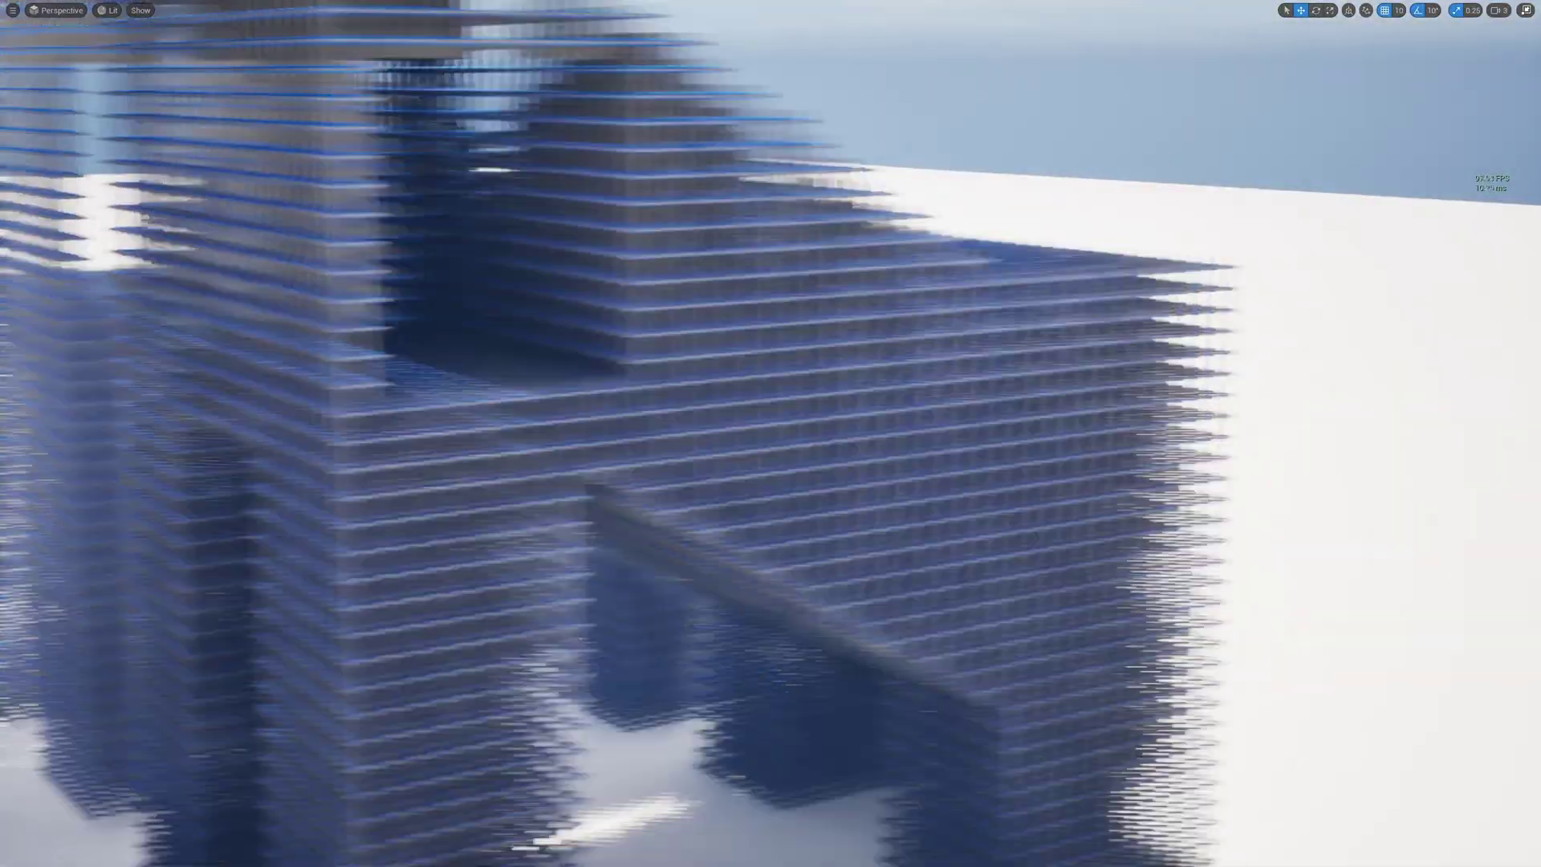
key(s)
right_drag(763, 205, 729, 205)
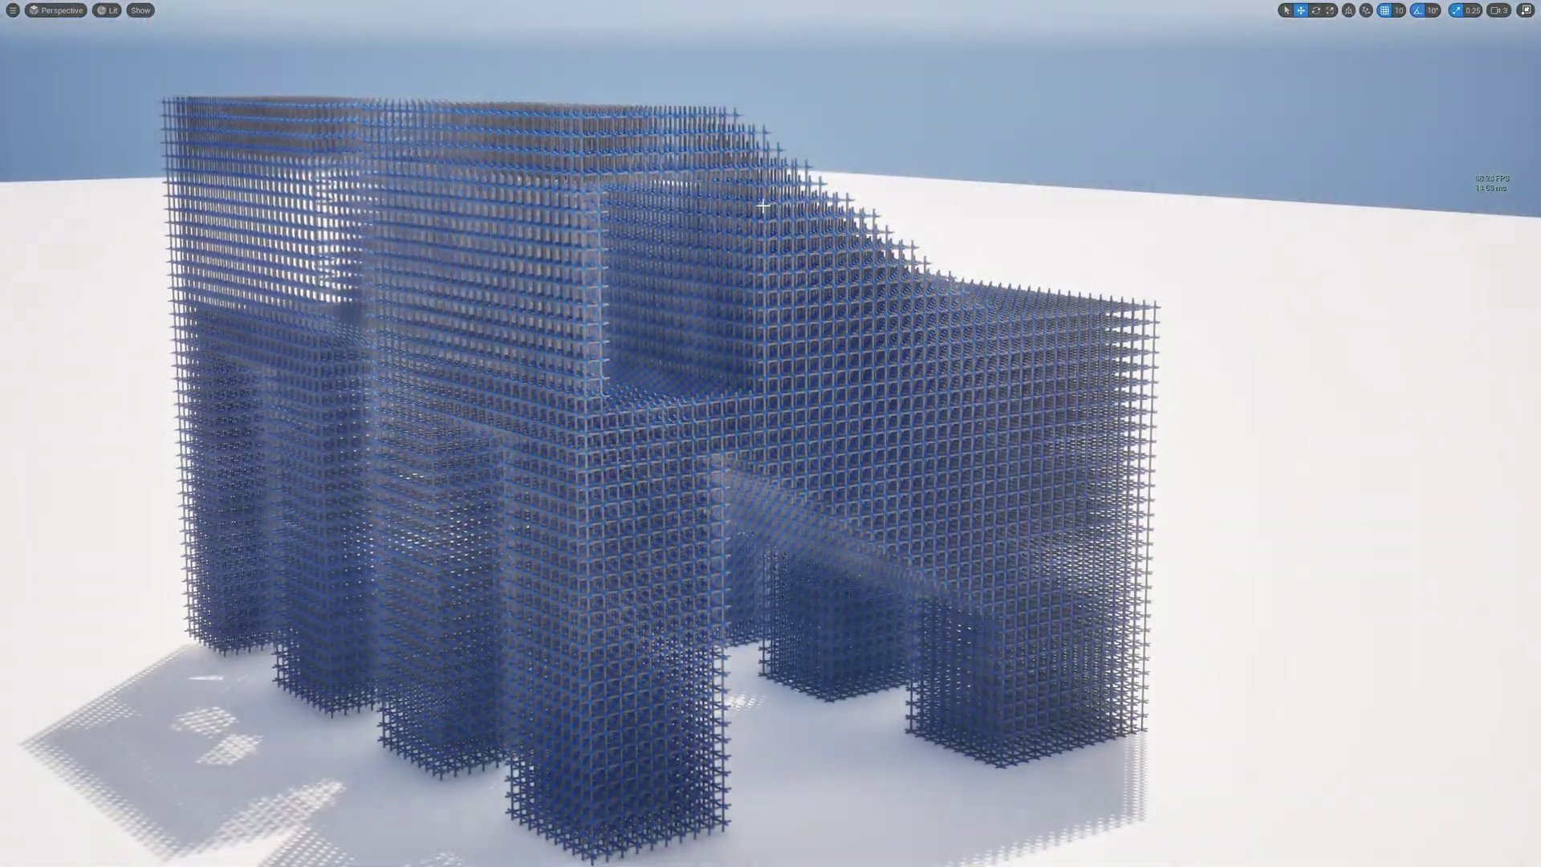
- Show the blocking volume outlines and examine how the volumes shape the lattice, including in the full editor layout
key(g)
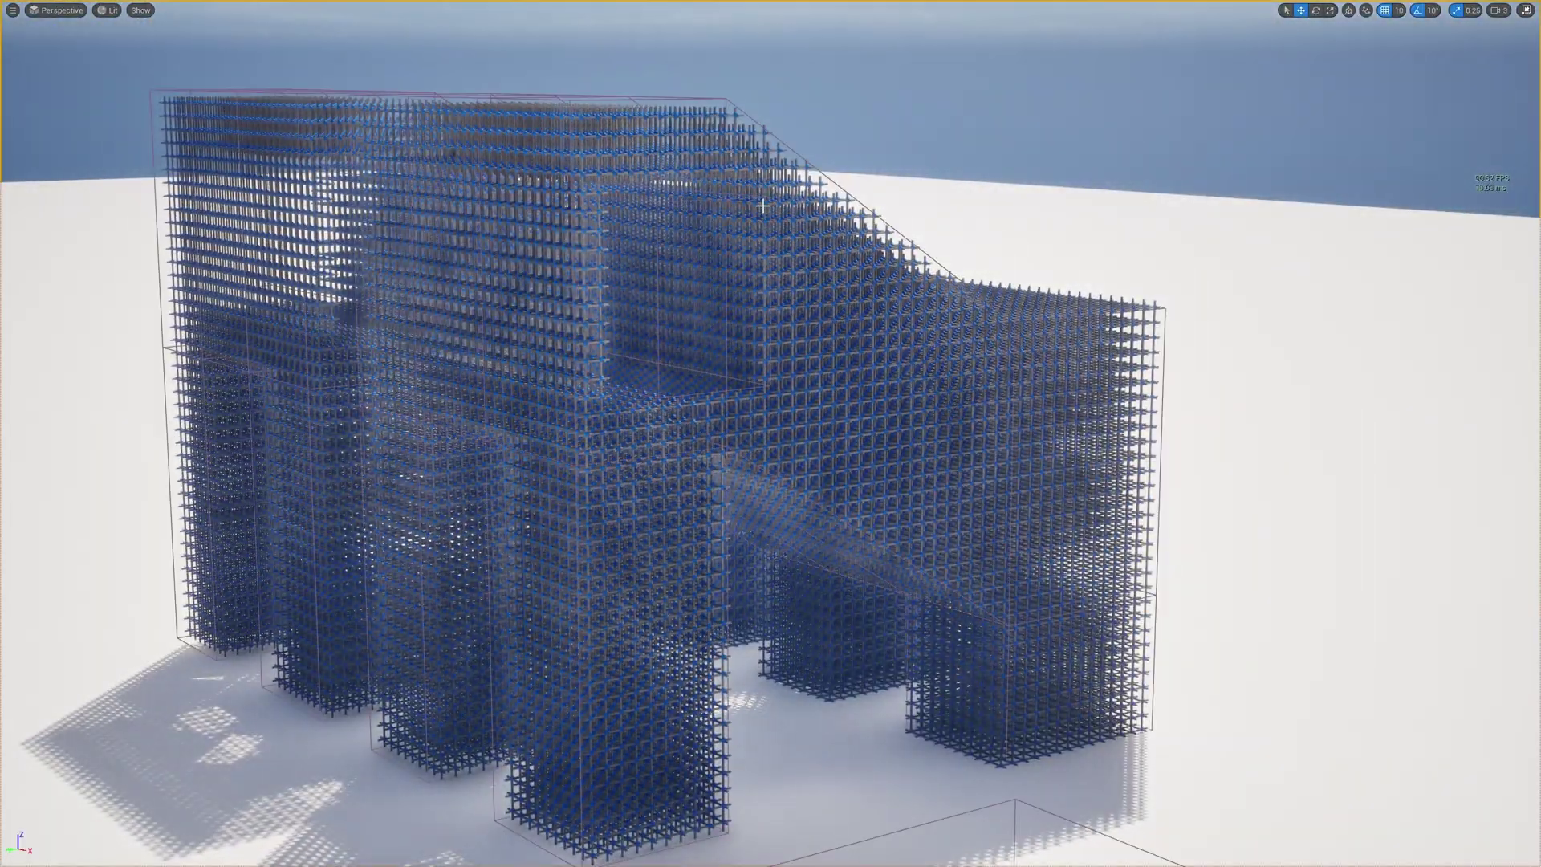
key(w)
right_drag(777, 215, 776, 168)
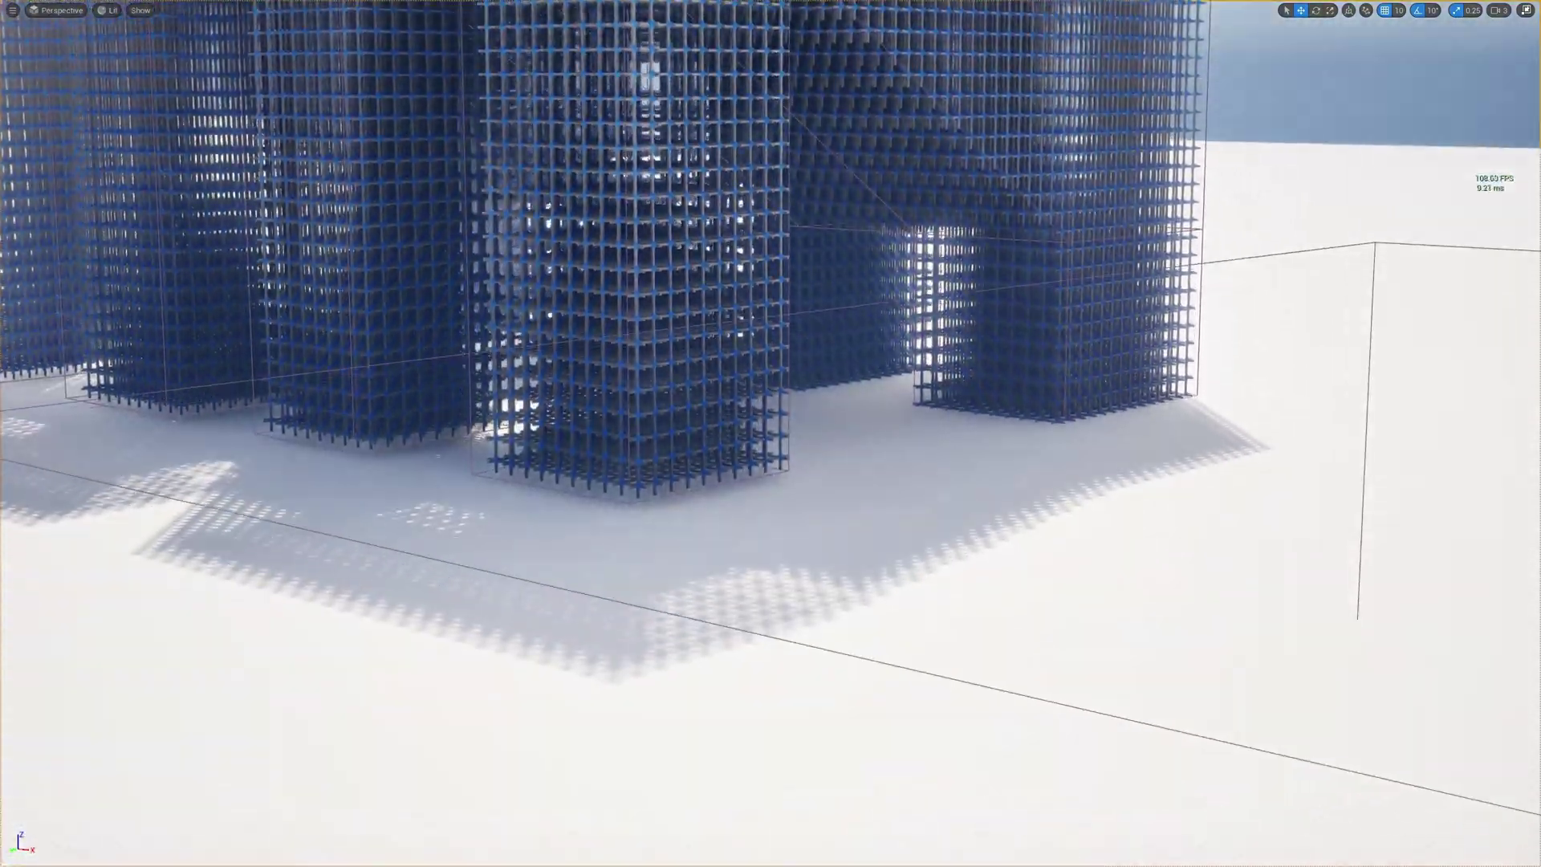
key(w)
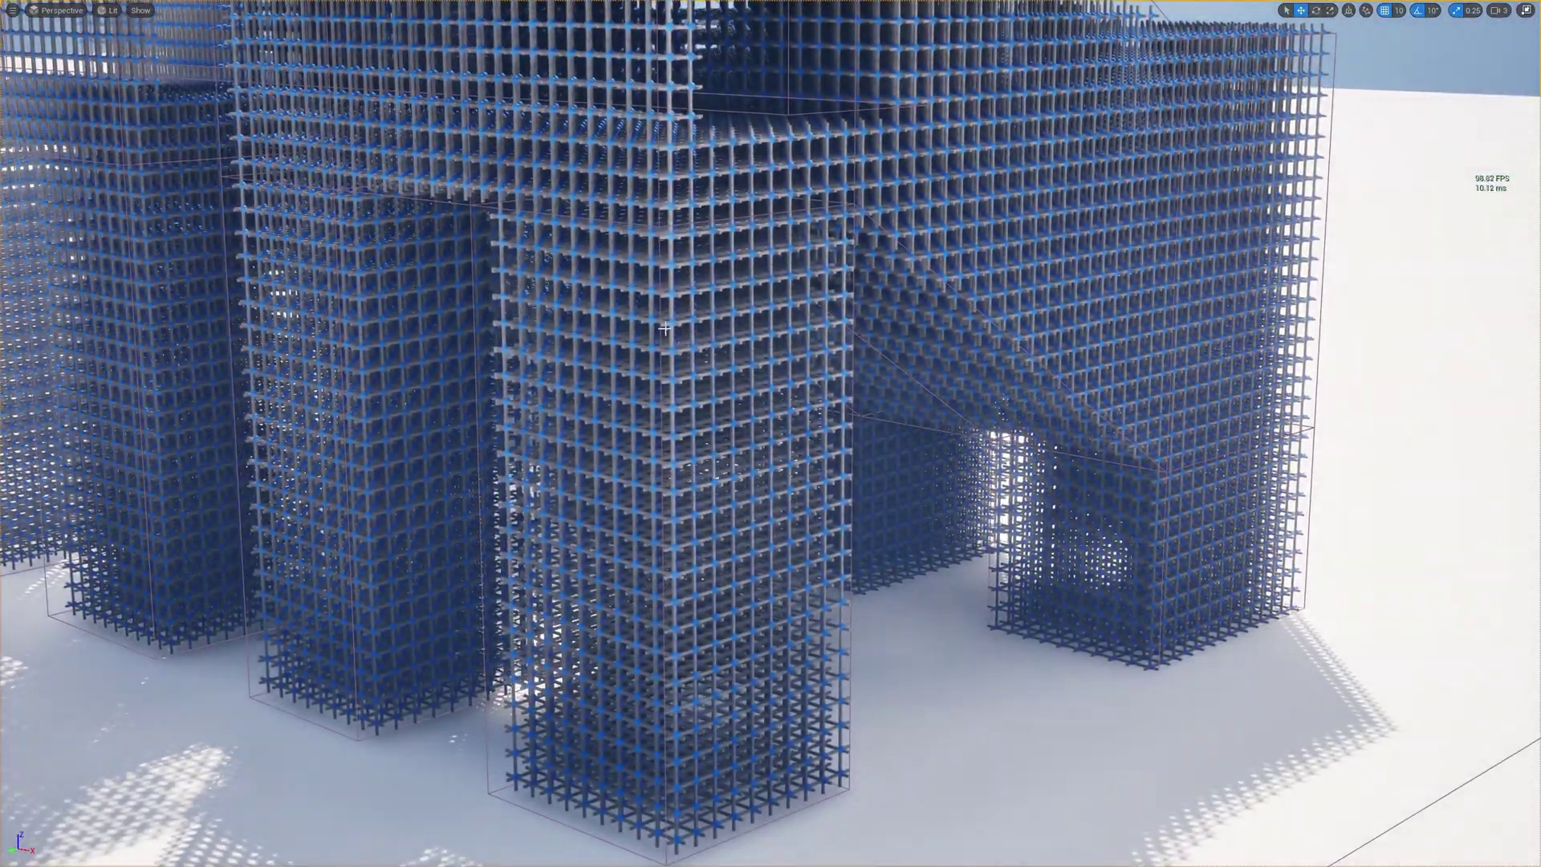
click(661, 318)
key(s)
right_drag(661, 318, 662, 322)
key(w)
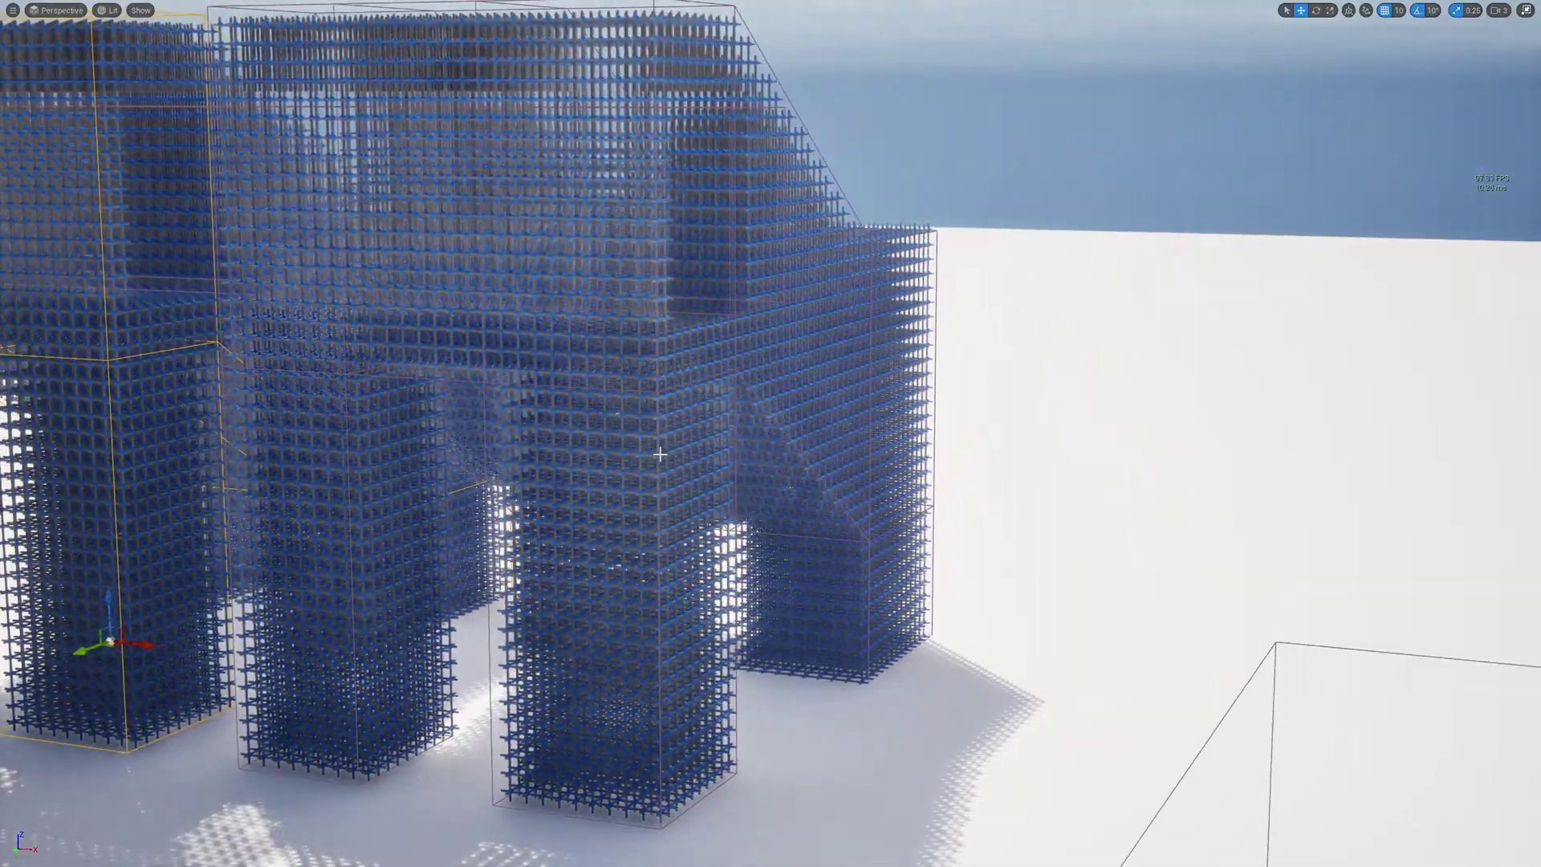
right_drag(658, 450, 600, 441)
key(a)
key(w)
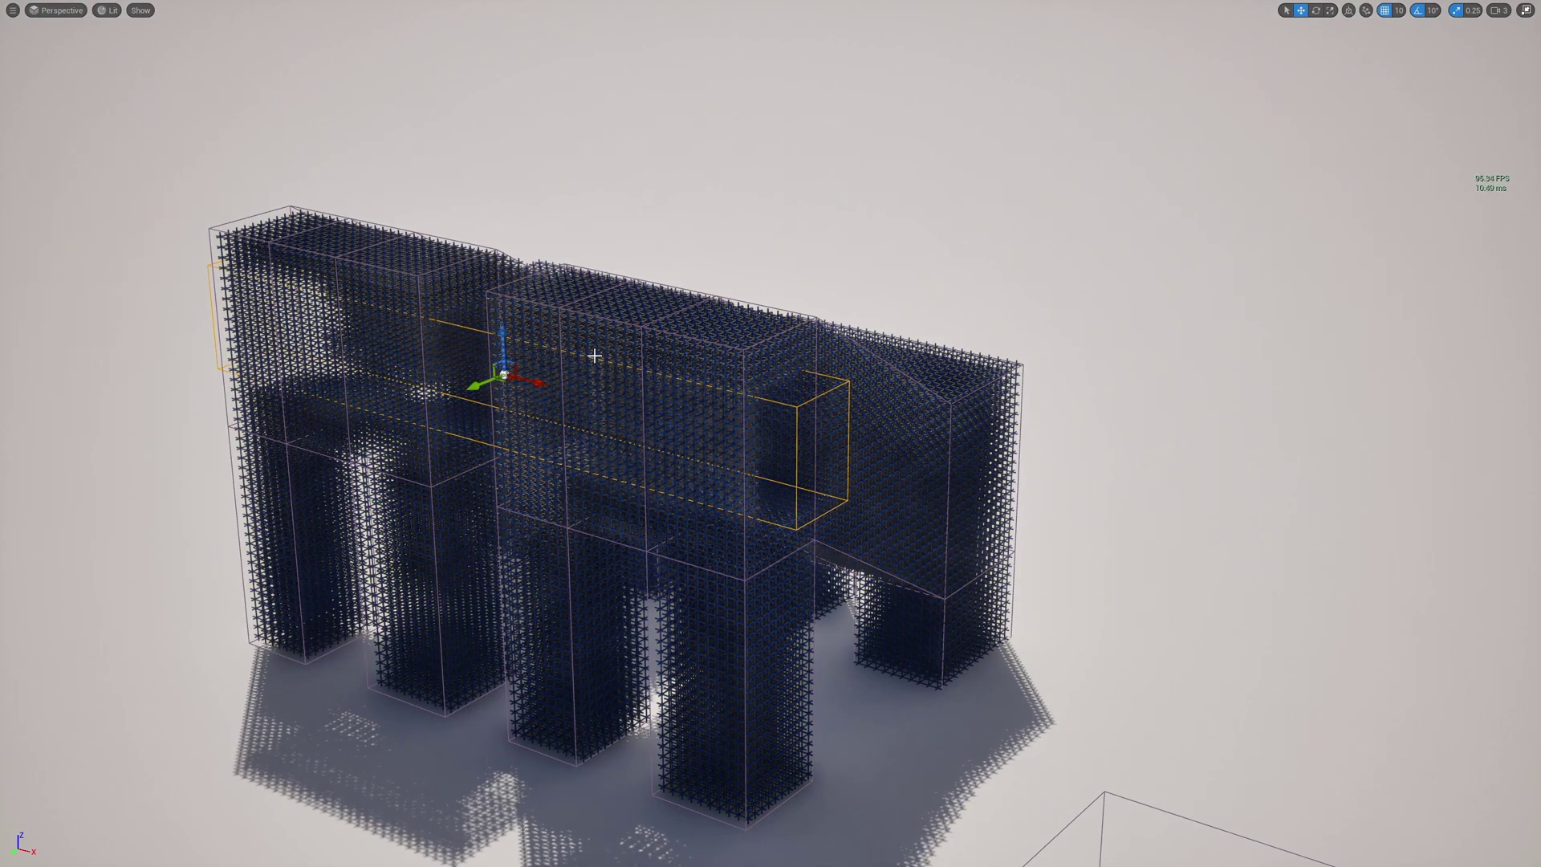
right_drag(594, 356, 707, 281)
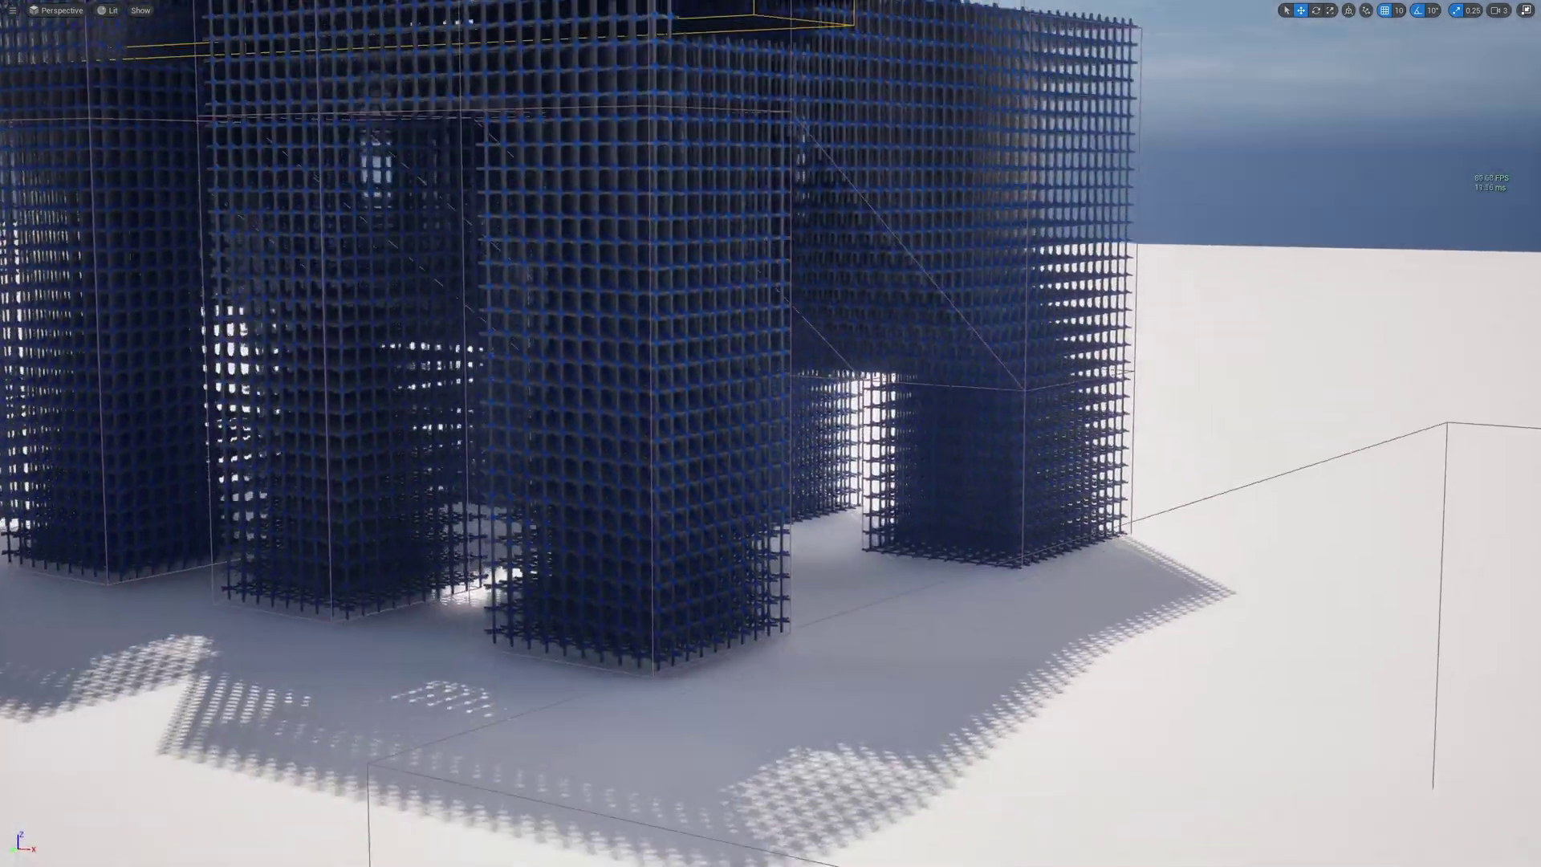
key(F11)
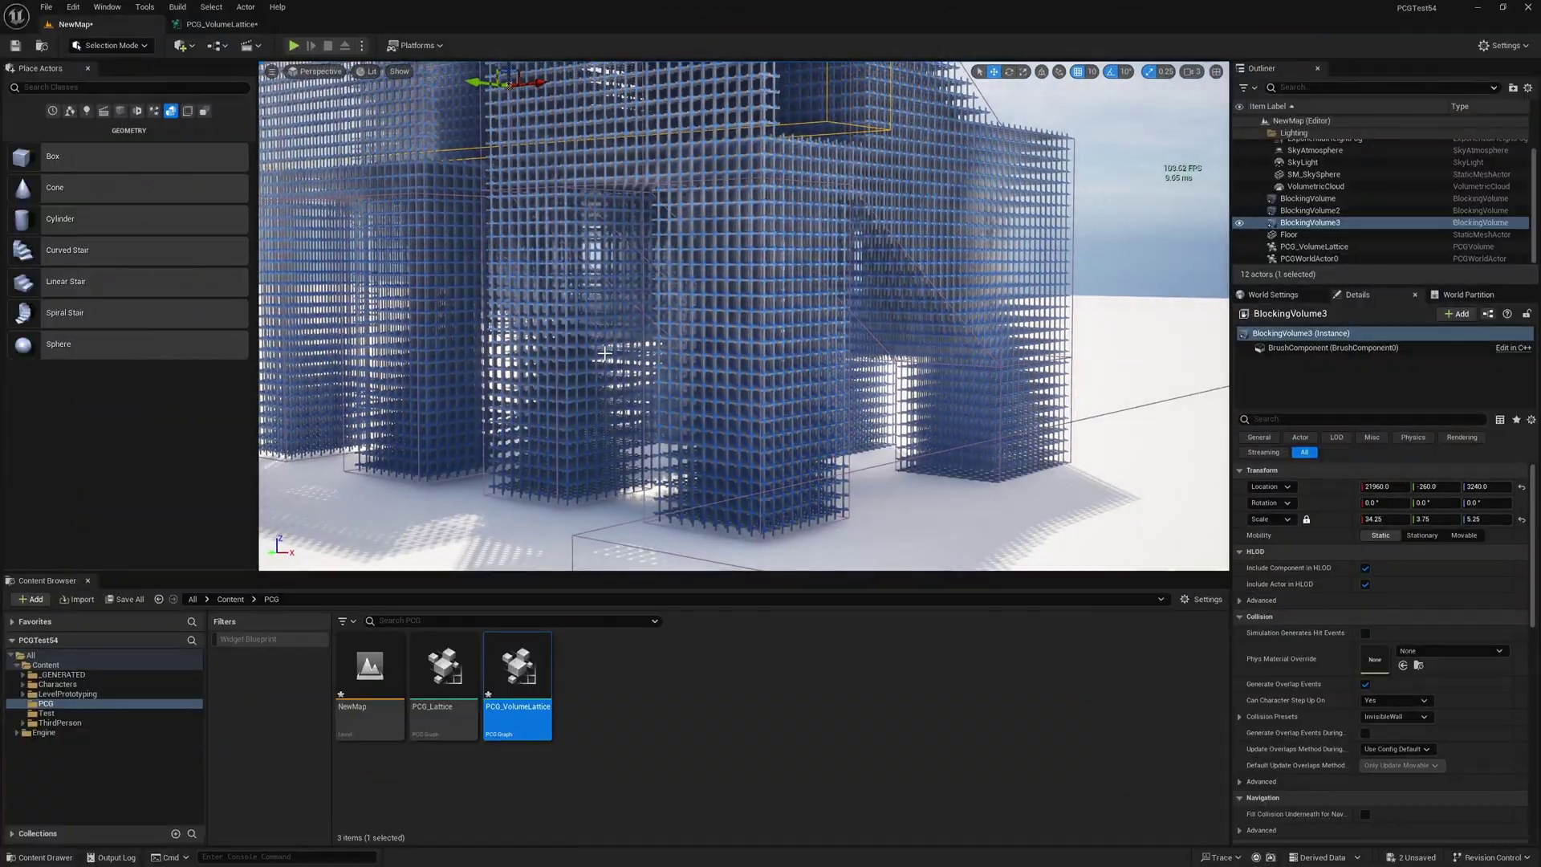
key(F11)
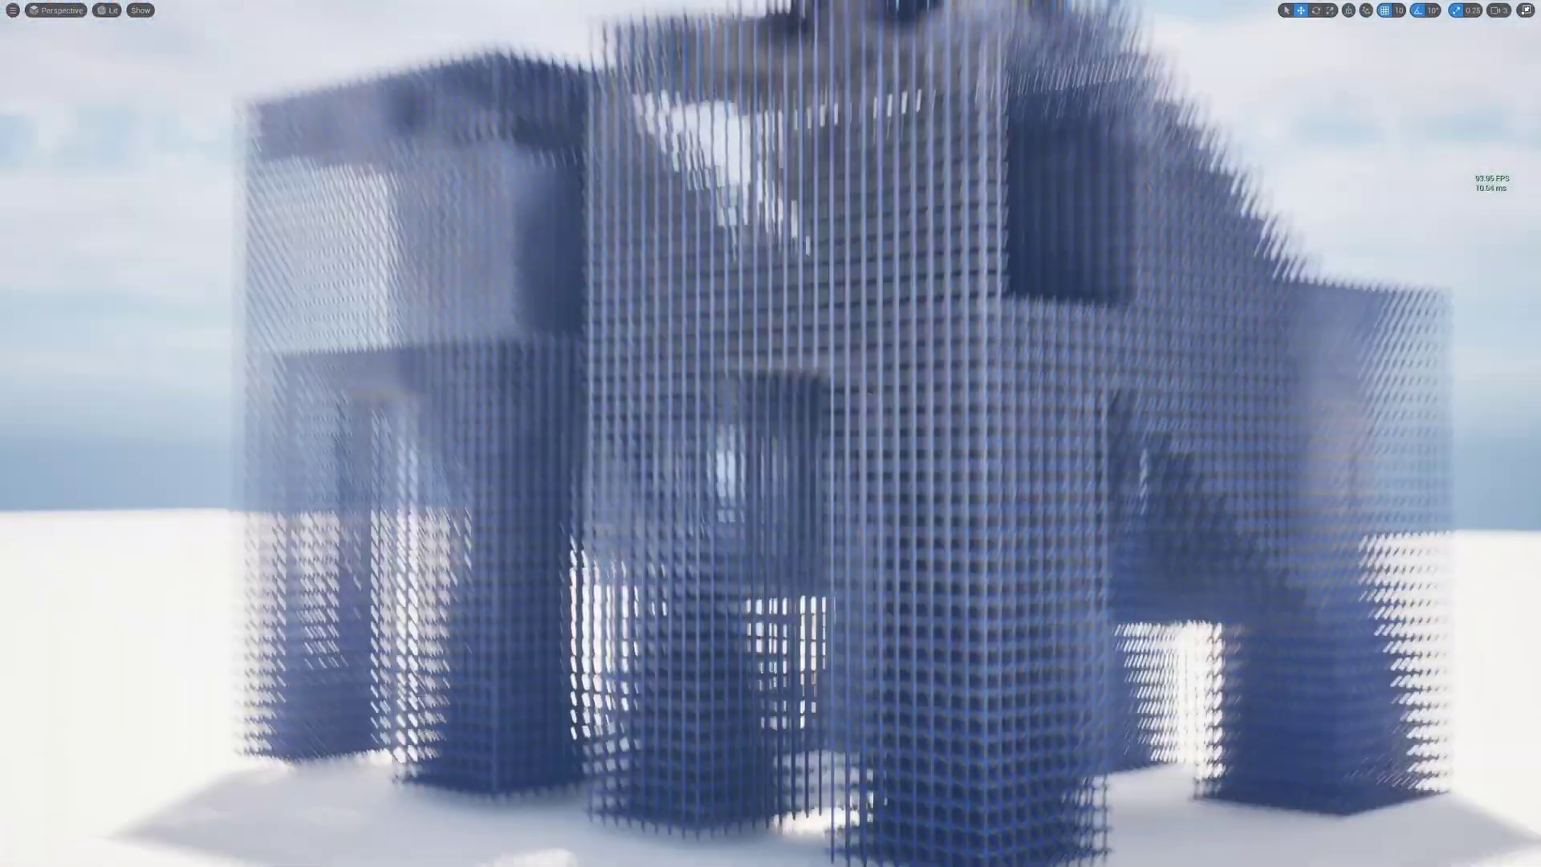
right_drag(602, 354, 603, 306)
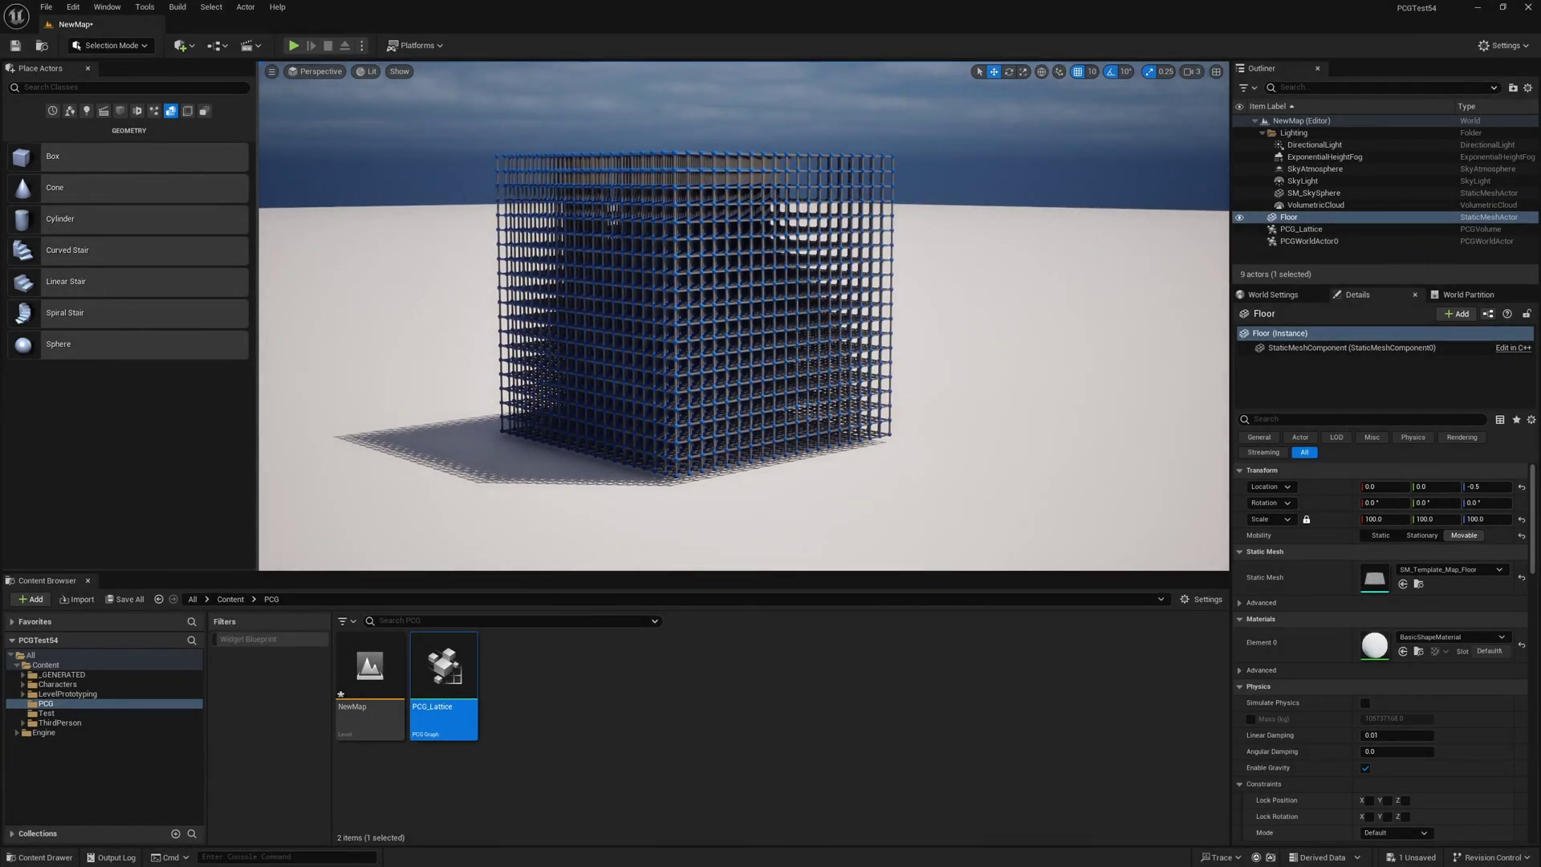
- Examine the simple cube lattice in an enlarged viewport and open the PCG_Lattice graph
key(F11)
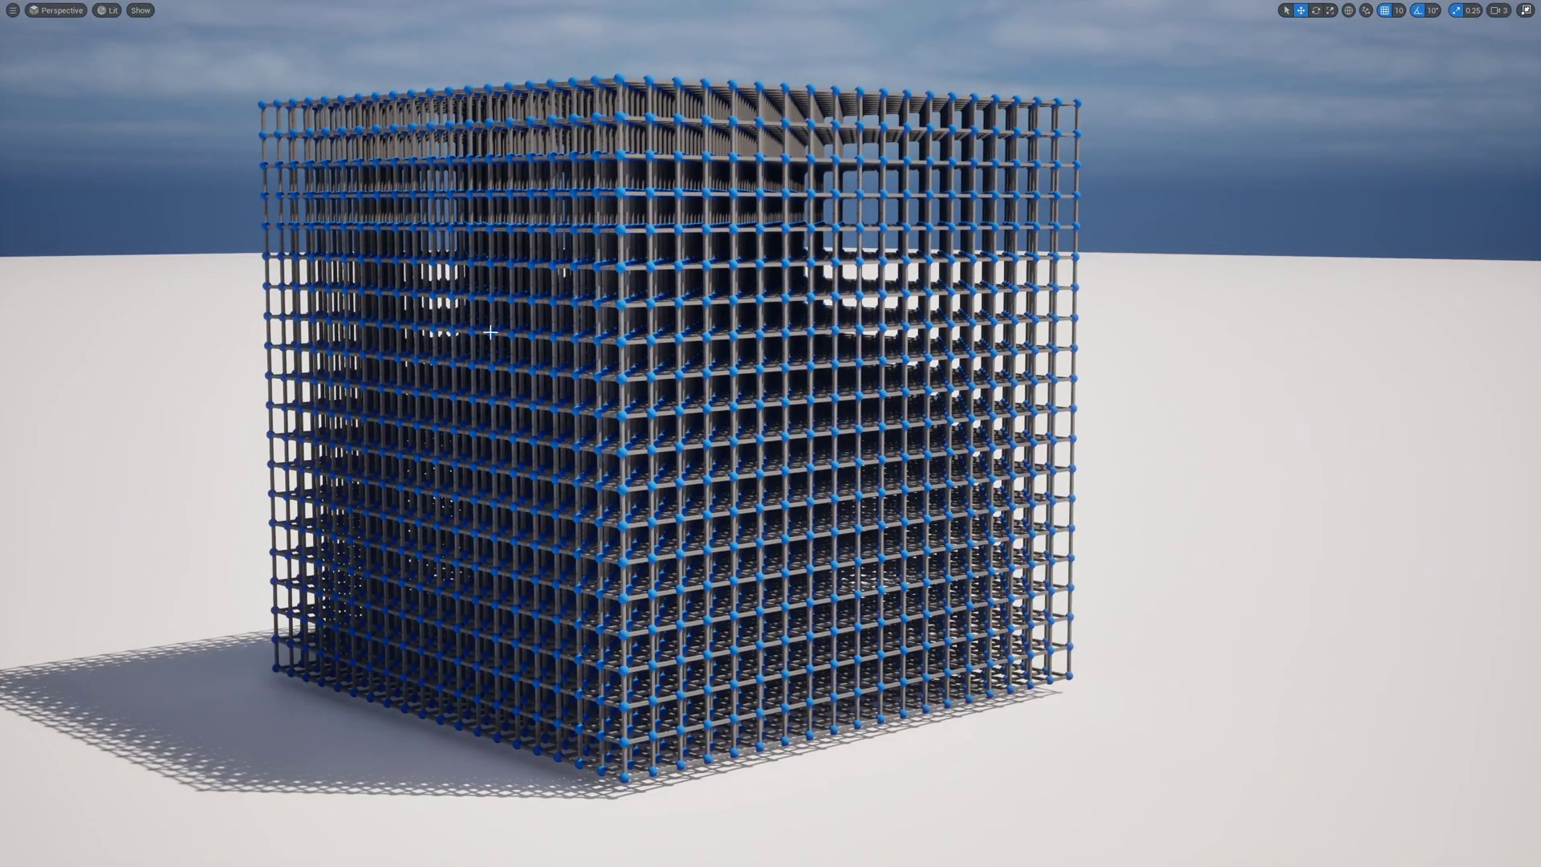
right_drag(501, 337, 787, 522)
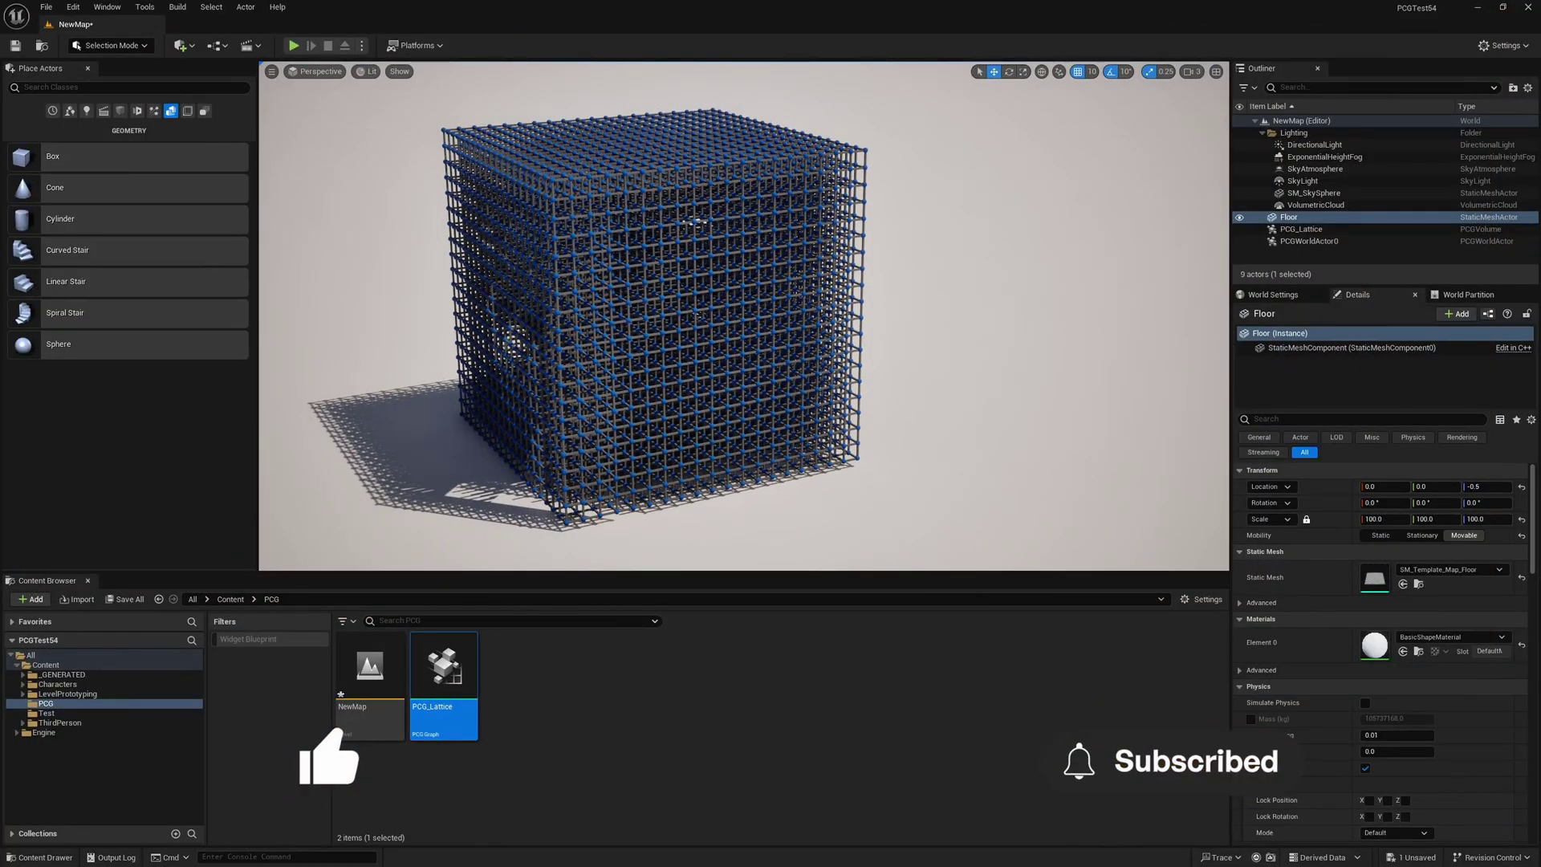
drag(337, 417, 526, 19)
right_drag(560, 313, 545, 359)
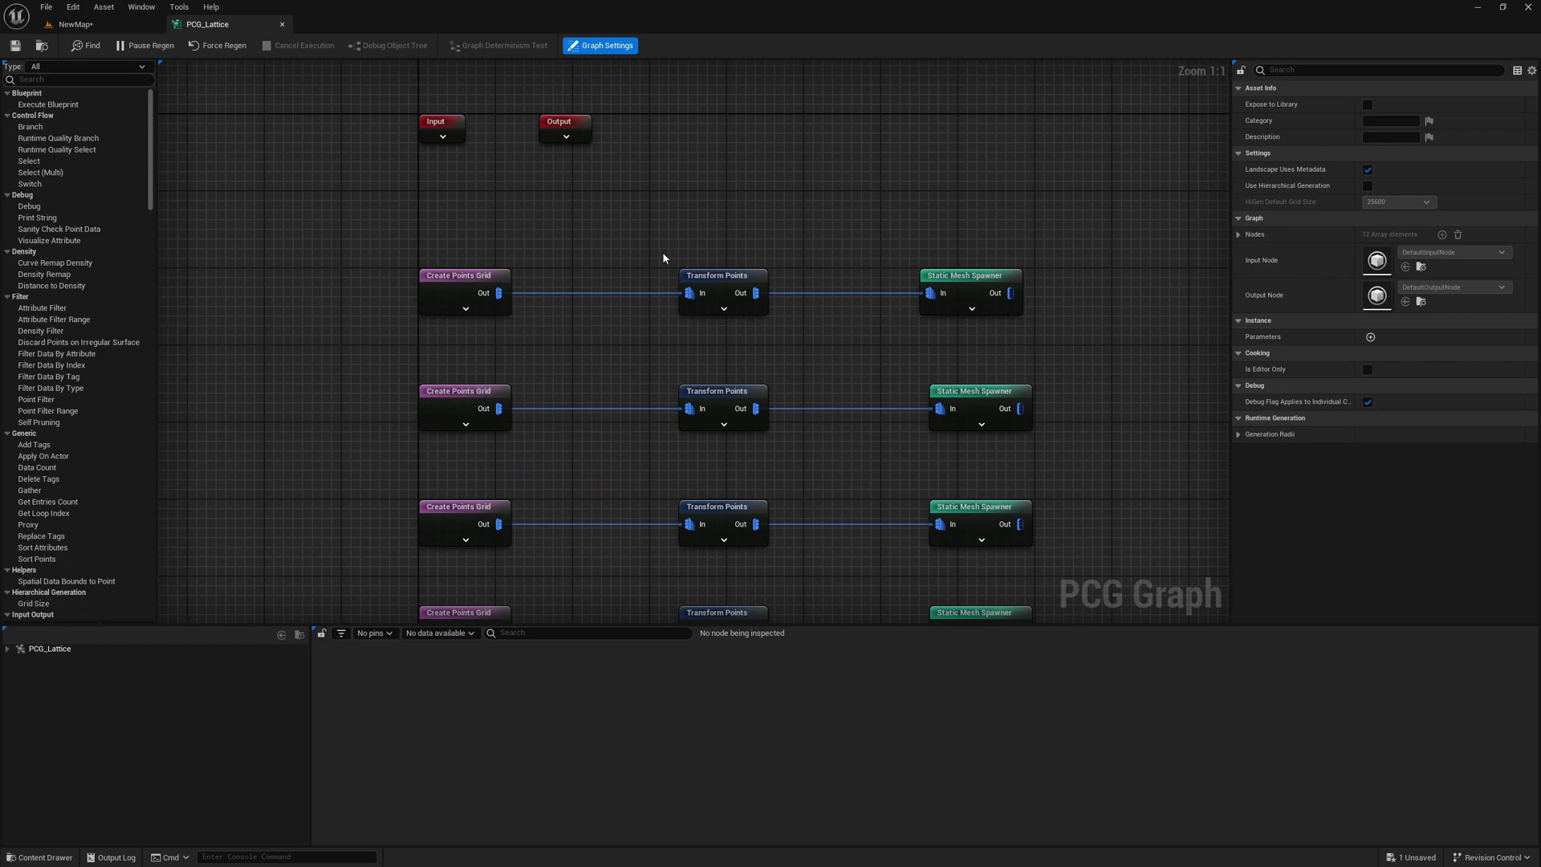
- Review the node rows in the PCG_Lattice graph and inspect the first Create Points Grid node's settings
drag(663, 257, 792, 326)
click(685, 155)
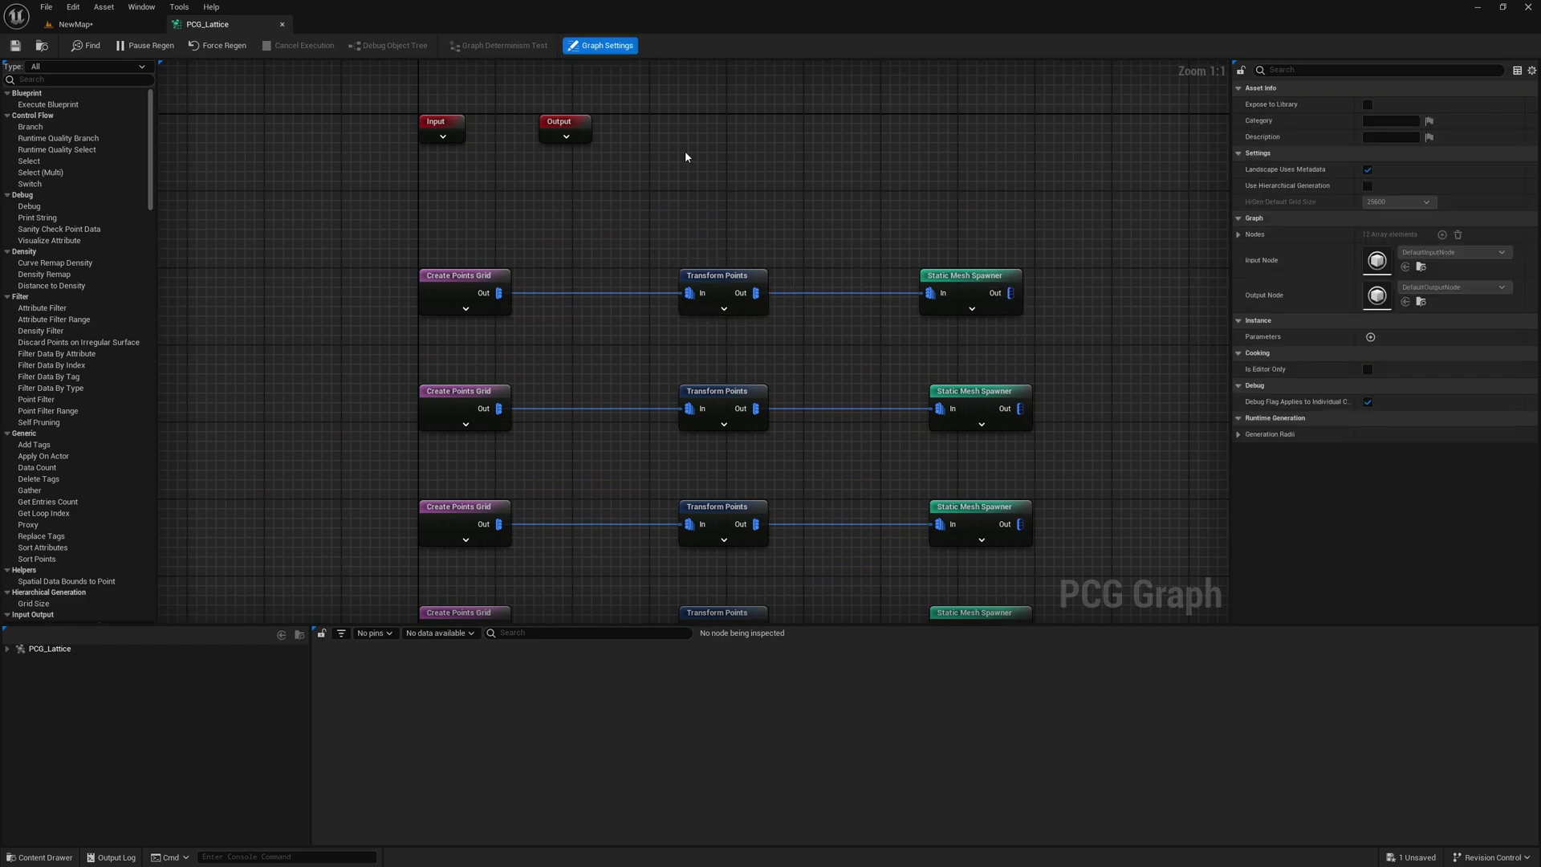
click(106, 29)
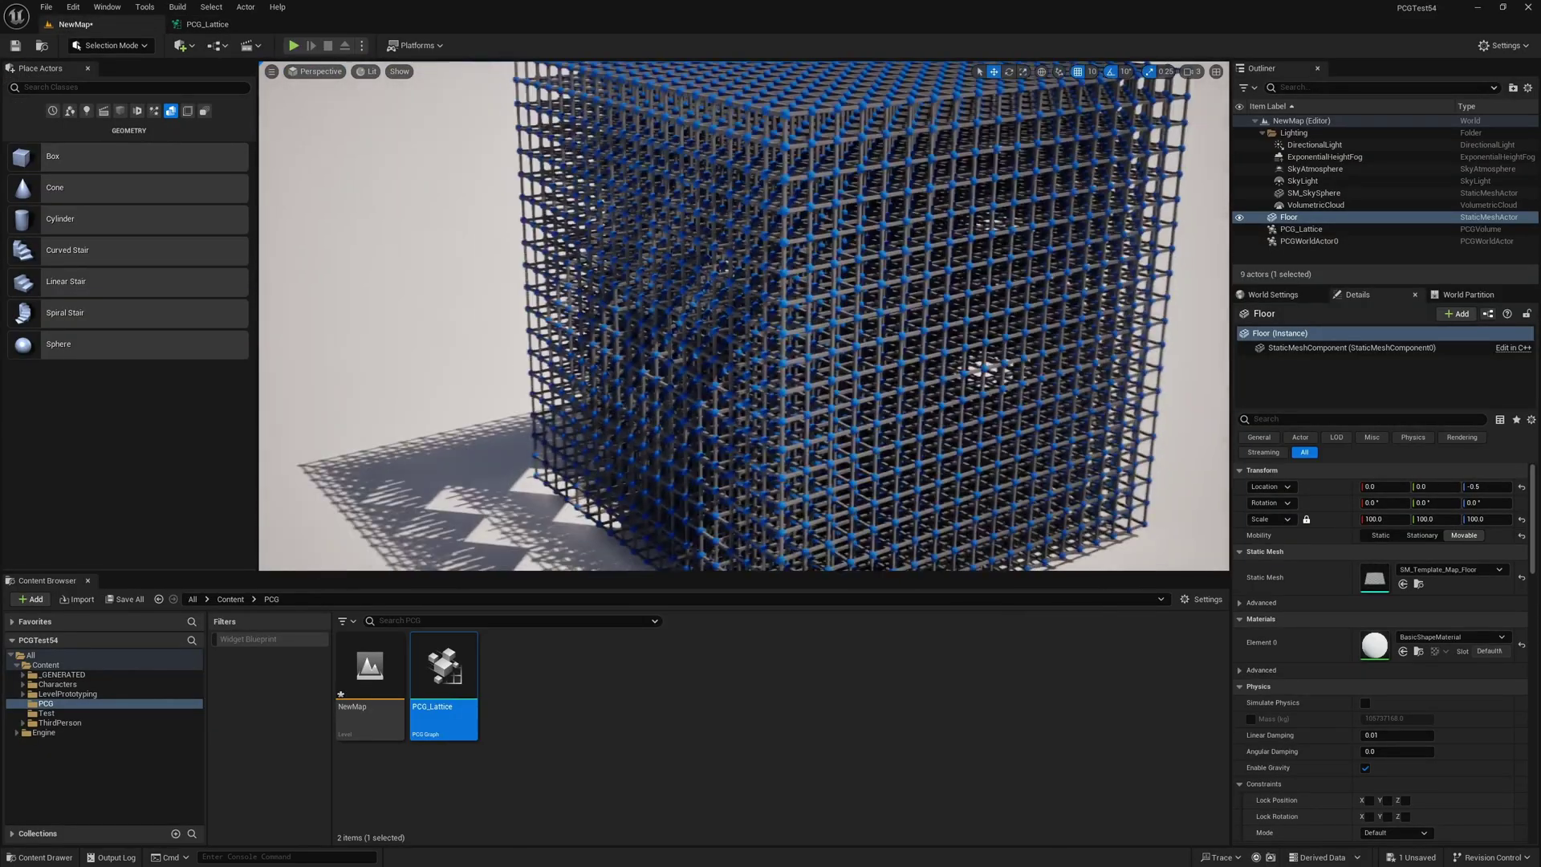
click(207, 24)
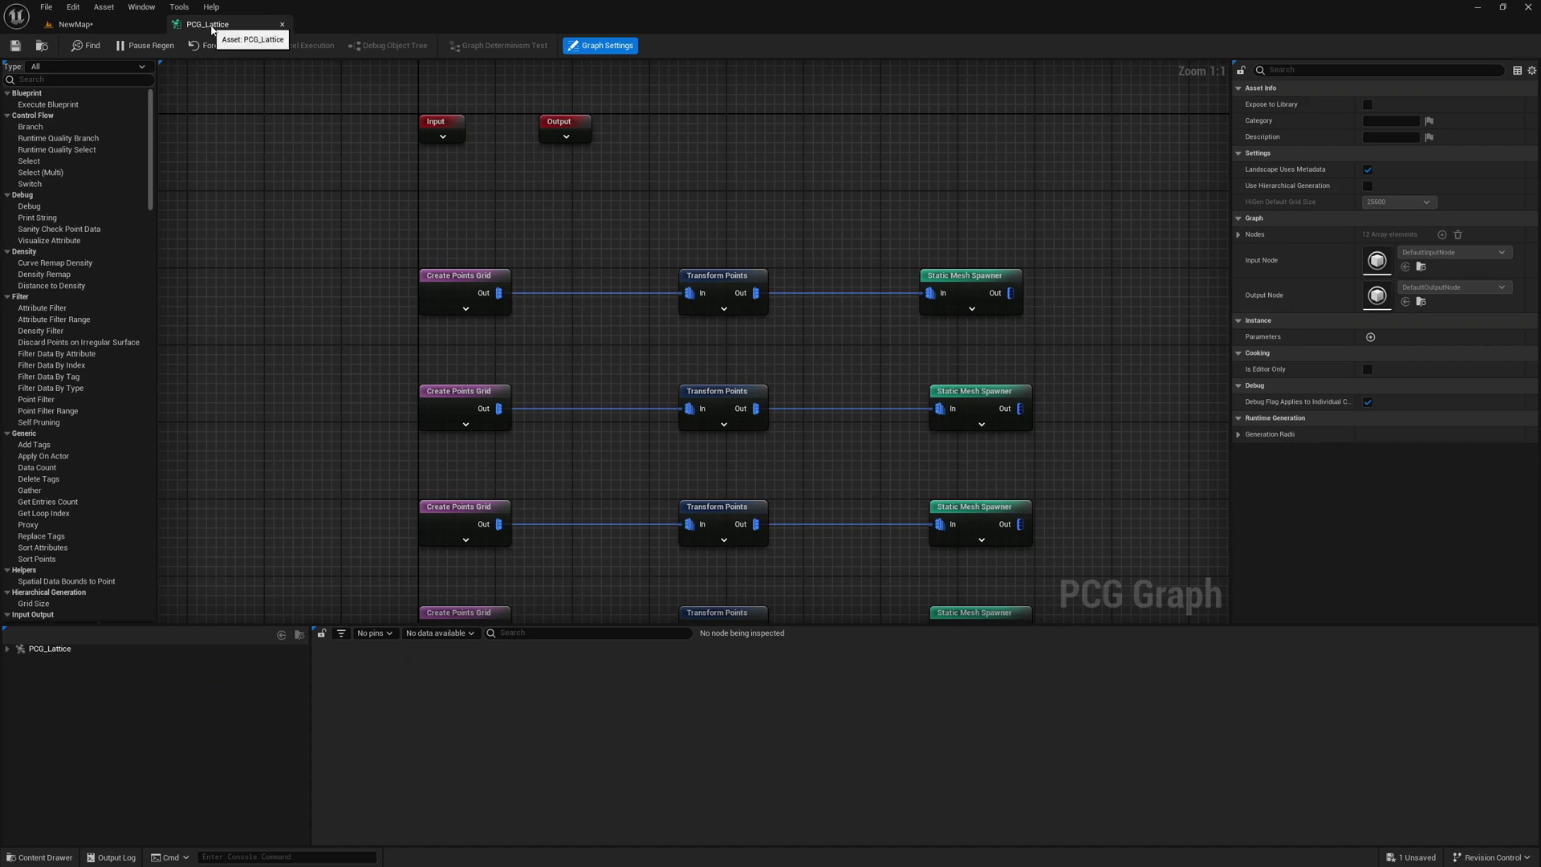
click(458, 277)
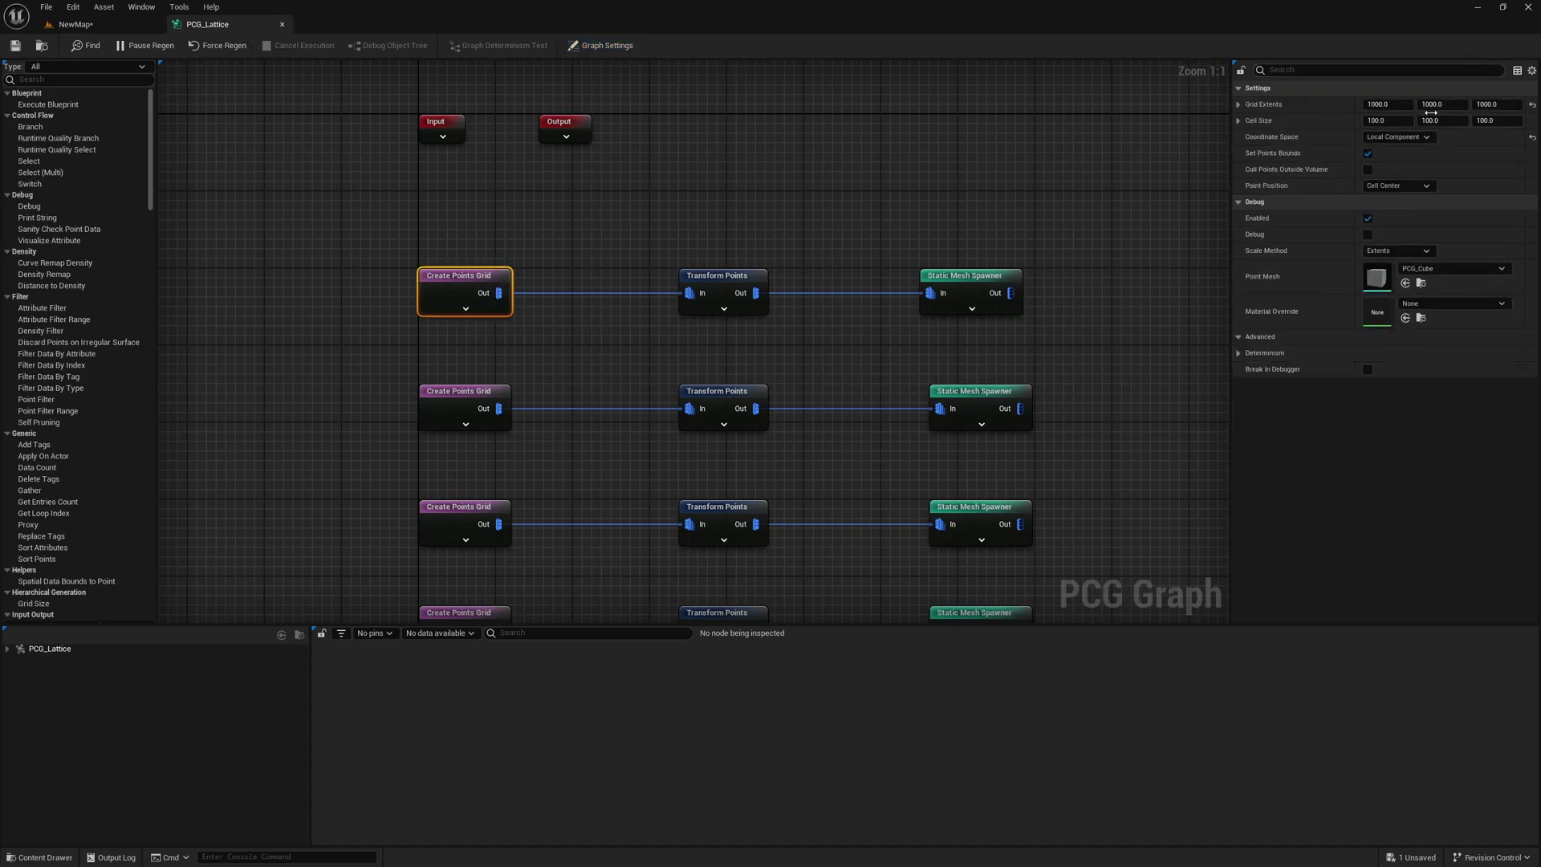
- Return to the NewMap level and add a Blocking Volume to the scene
click(74, 24)
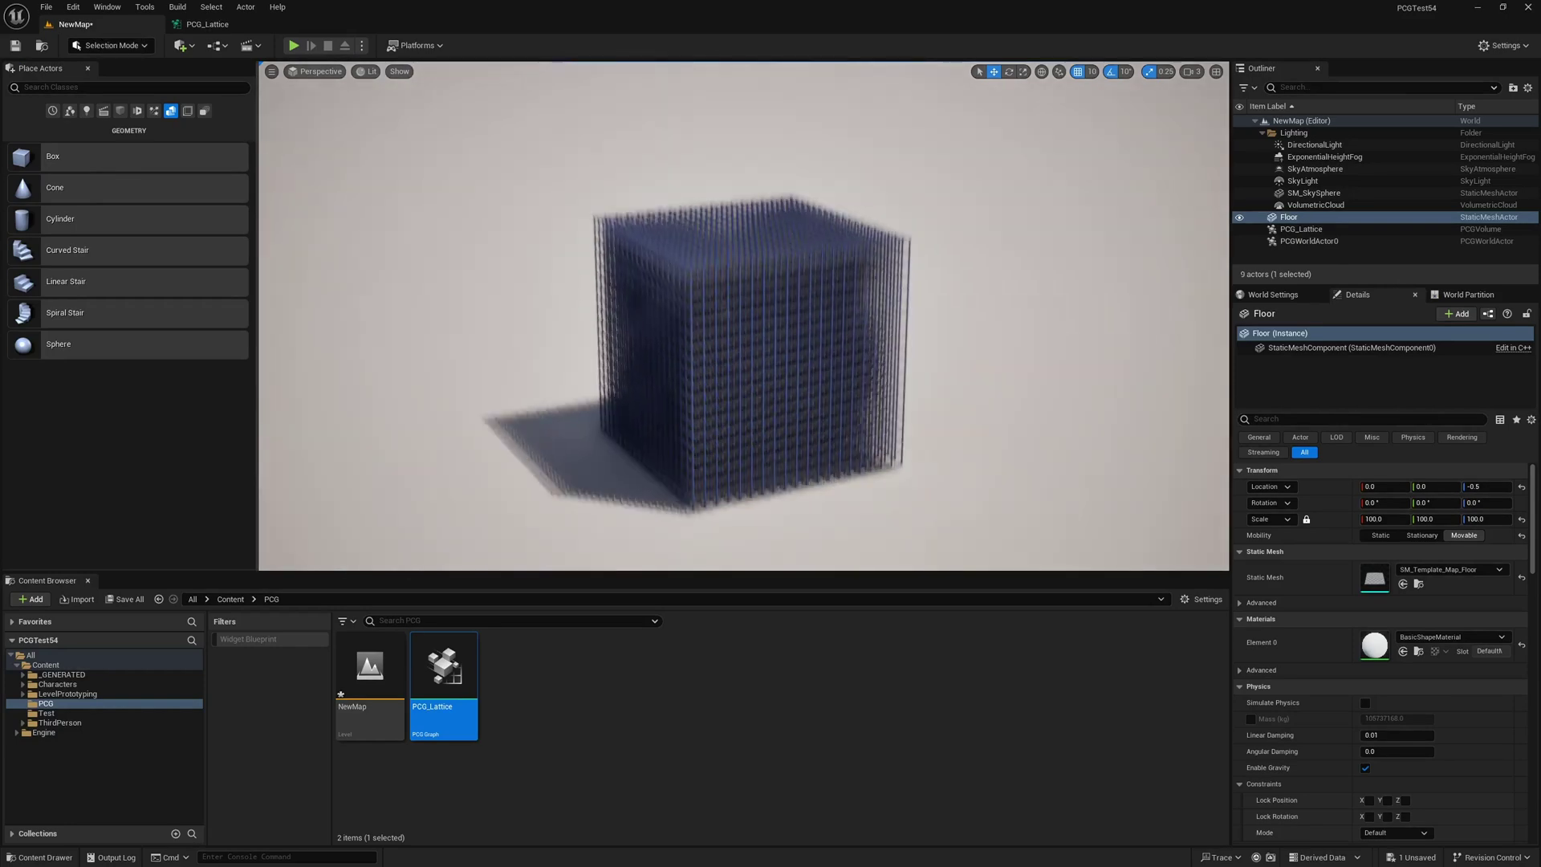
mouse_move(613, 267)
right_down()
mouse_move(613, 299)
mouse_move(613, 268)
right_up()
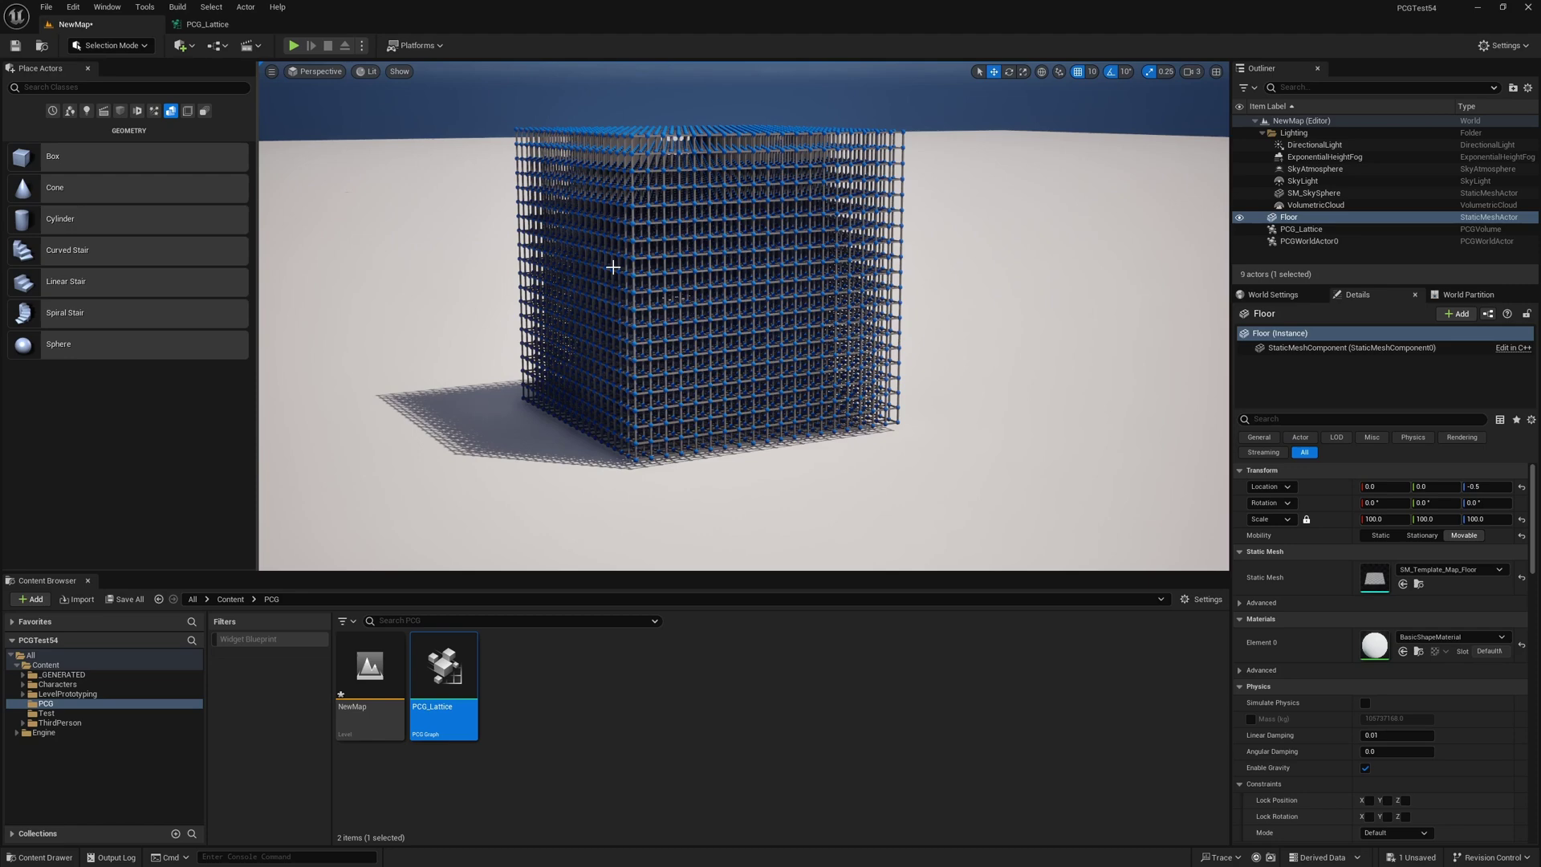
mouse_move(565, 293)
right_down()
mouse_move(457, 354)
mouse_move(546, 397)
mouse_move(550, 285)
right_up()
key(s)
key(w)
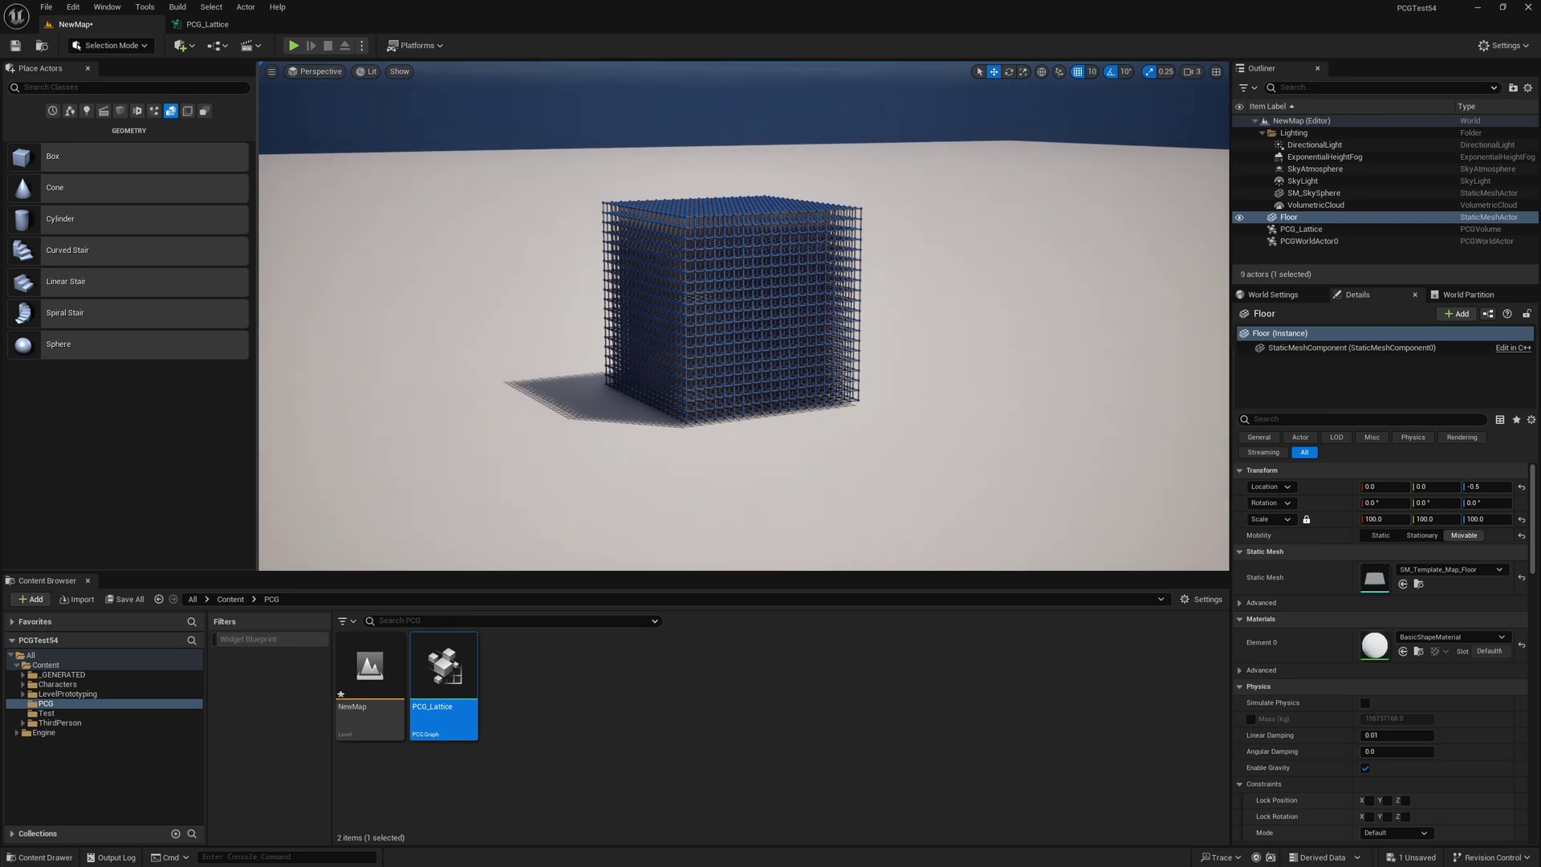
click(184, 47)
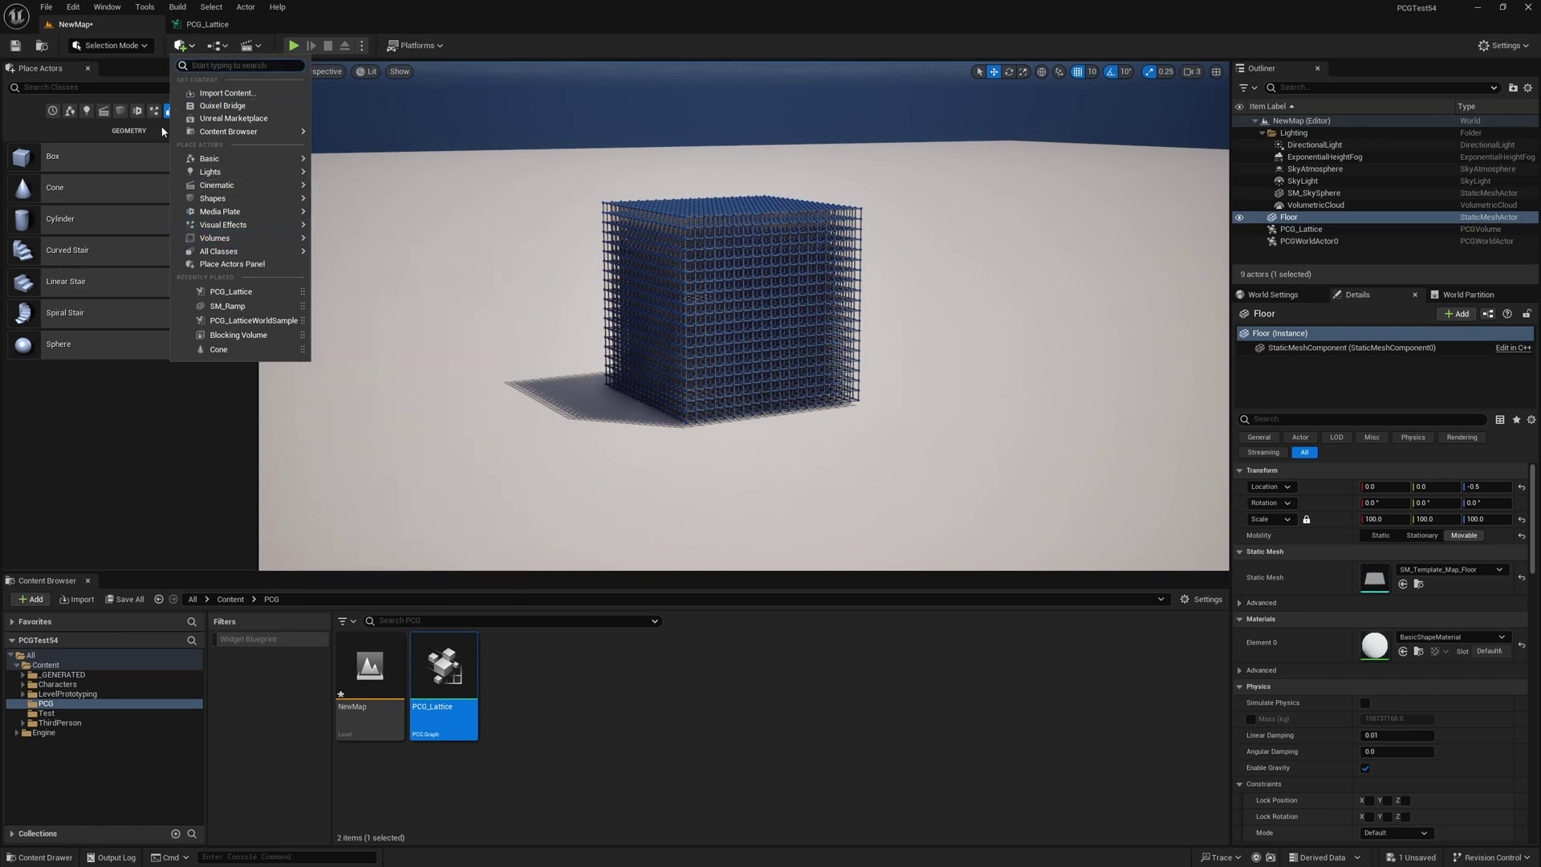
mouse_move(212, 240)
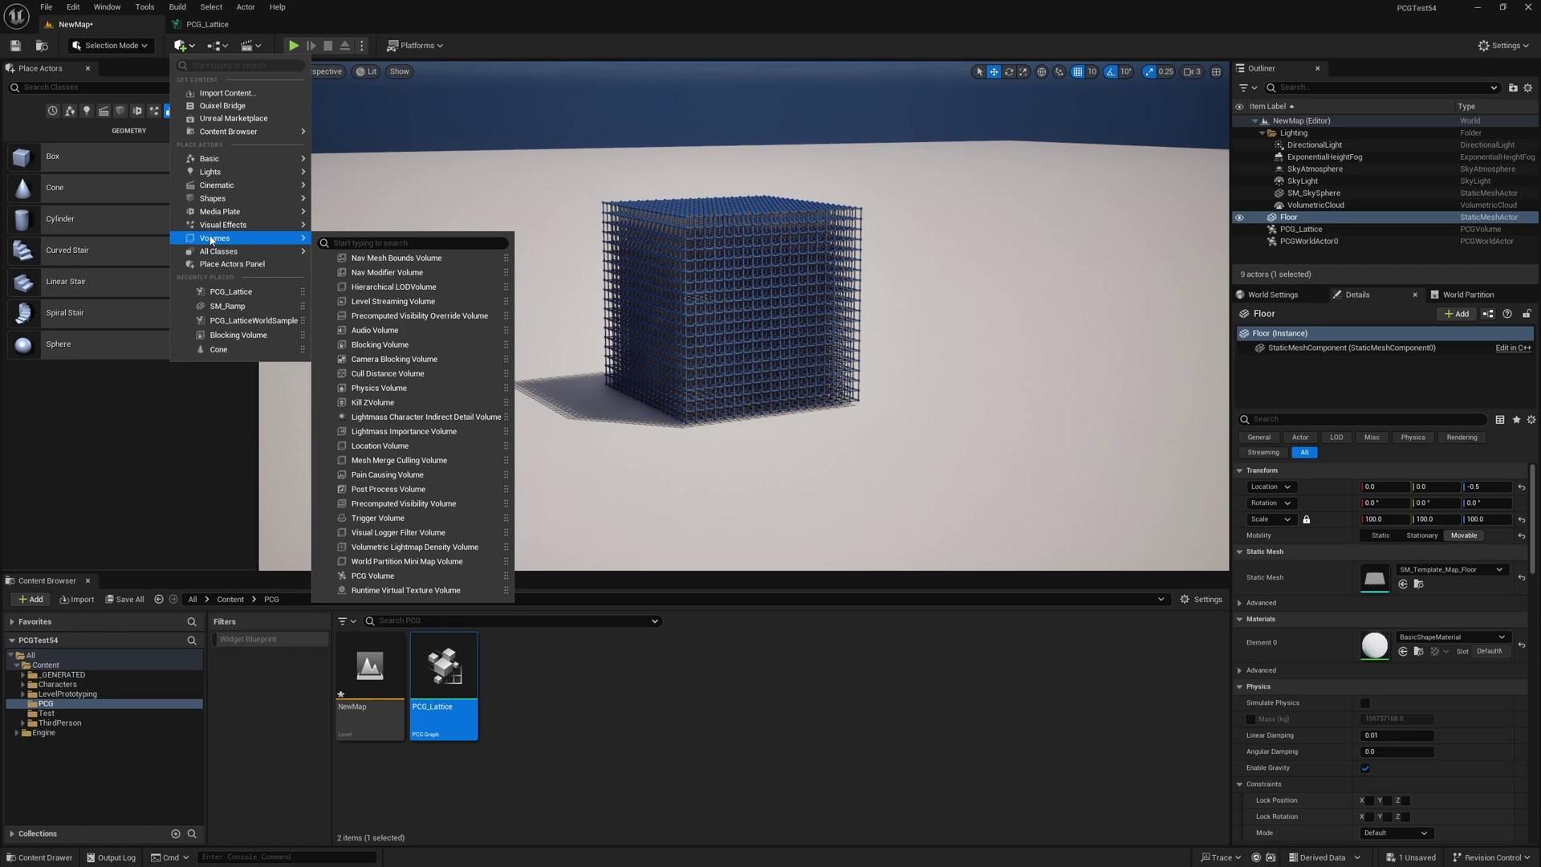
click(379, 344)
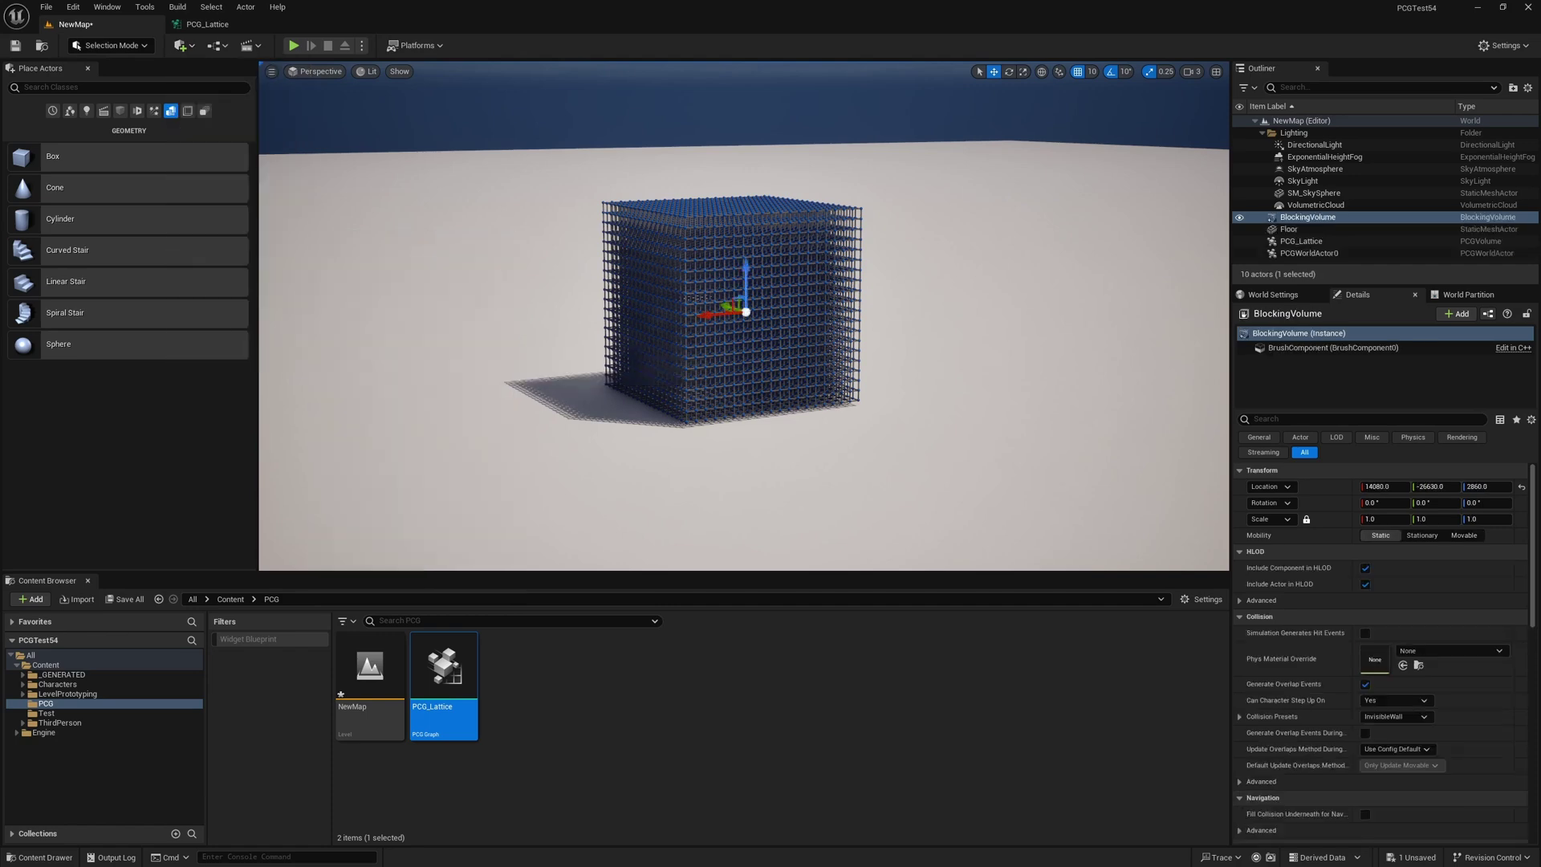
- Reset the blocking volume's location to the world origin
right_drag(814, 354, 724, 489)
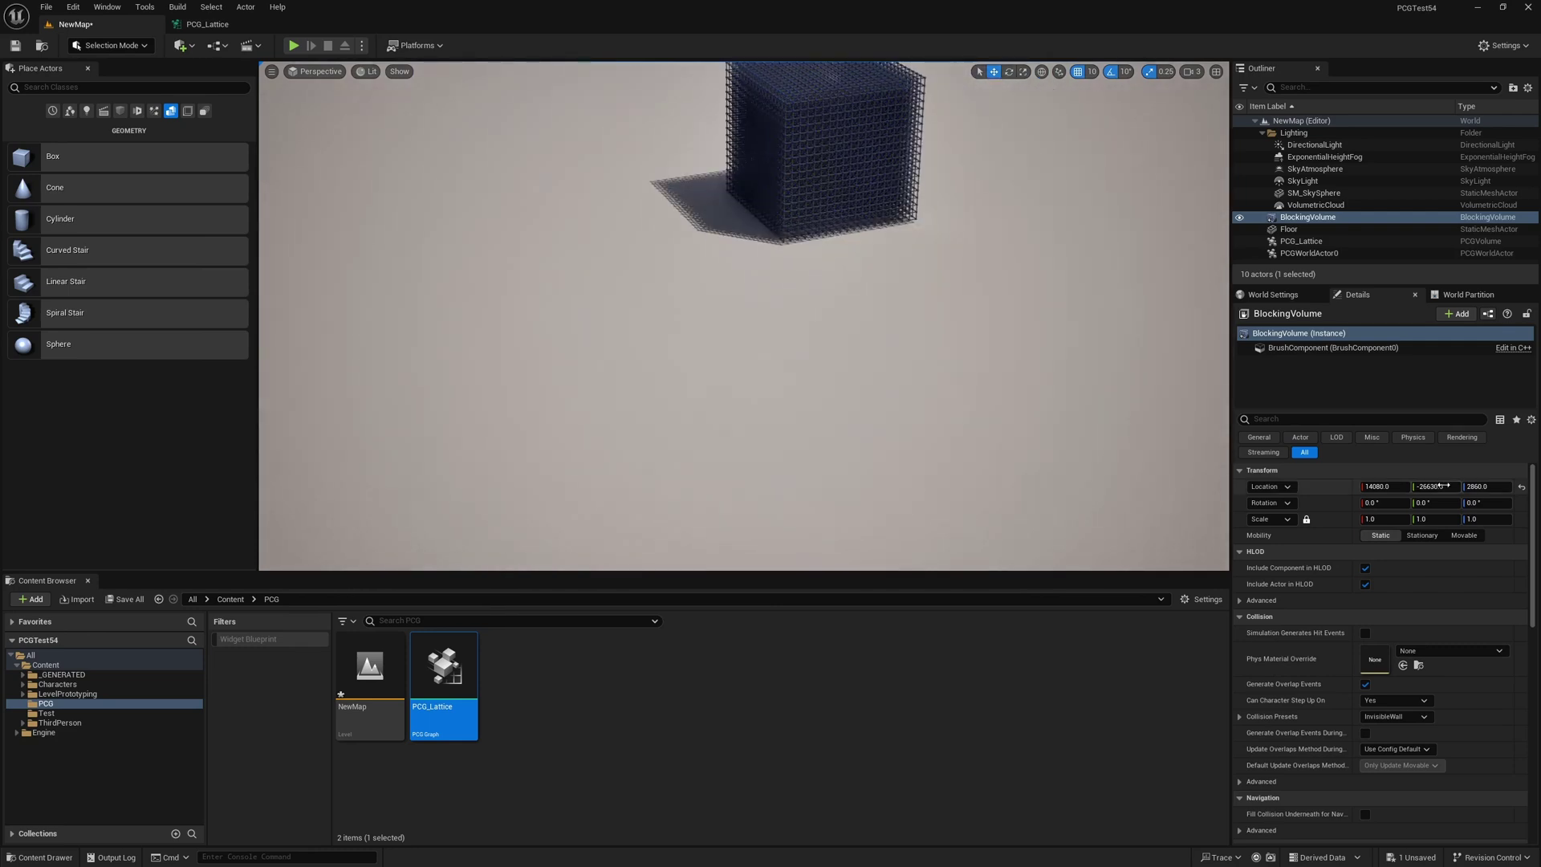
click(1392, 487)
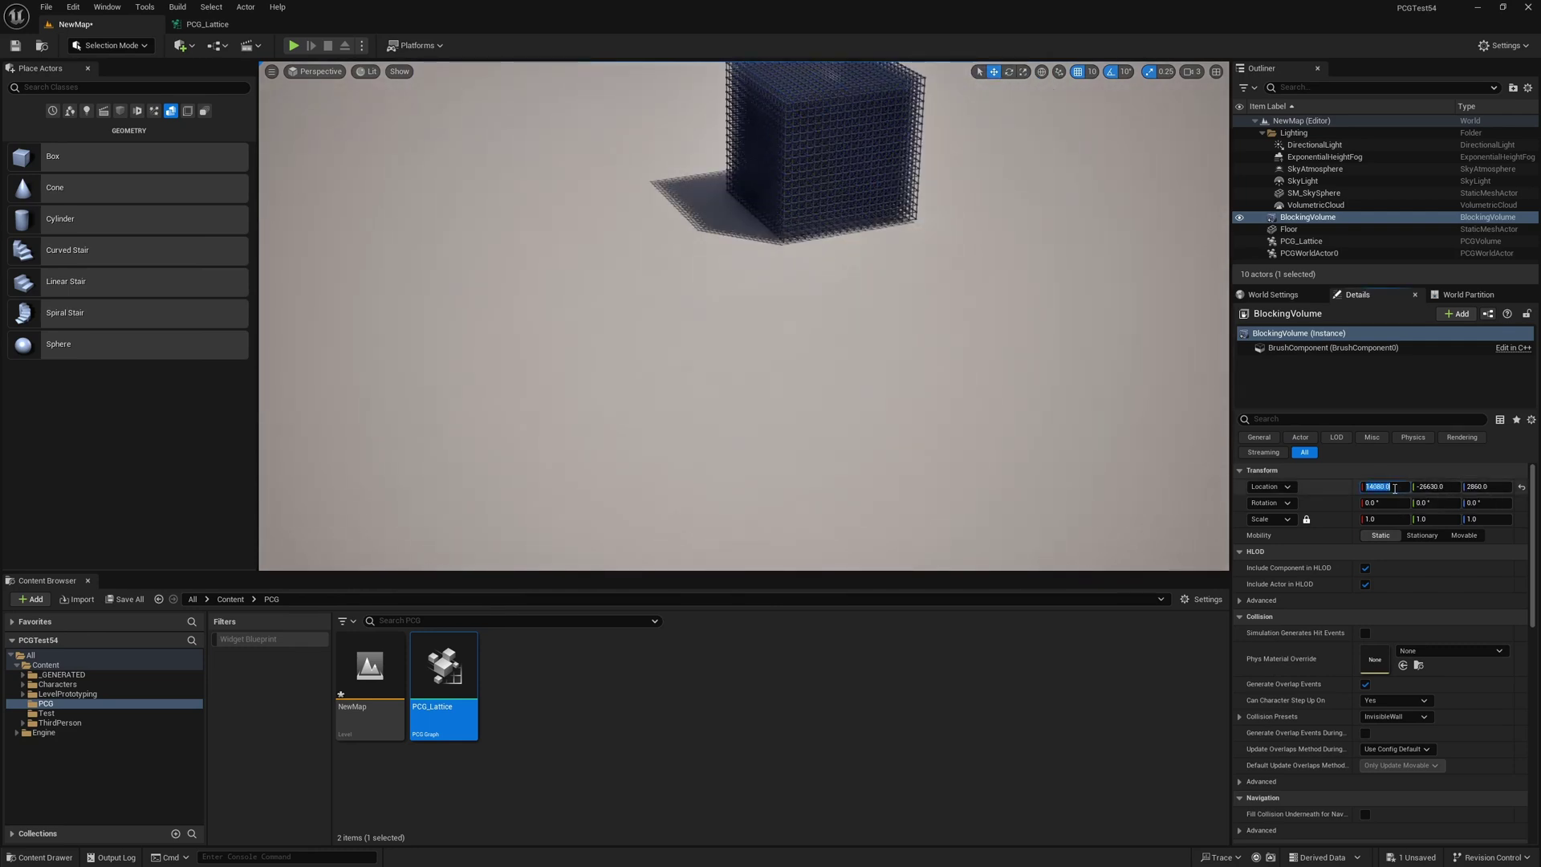
click(1521, 489)
right_drag(960, 325, 891, 317)
scroll(524, 352, up, 1)
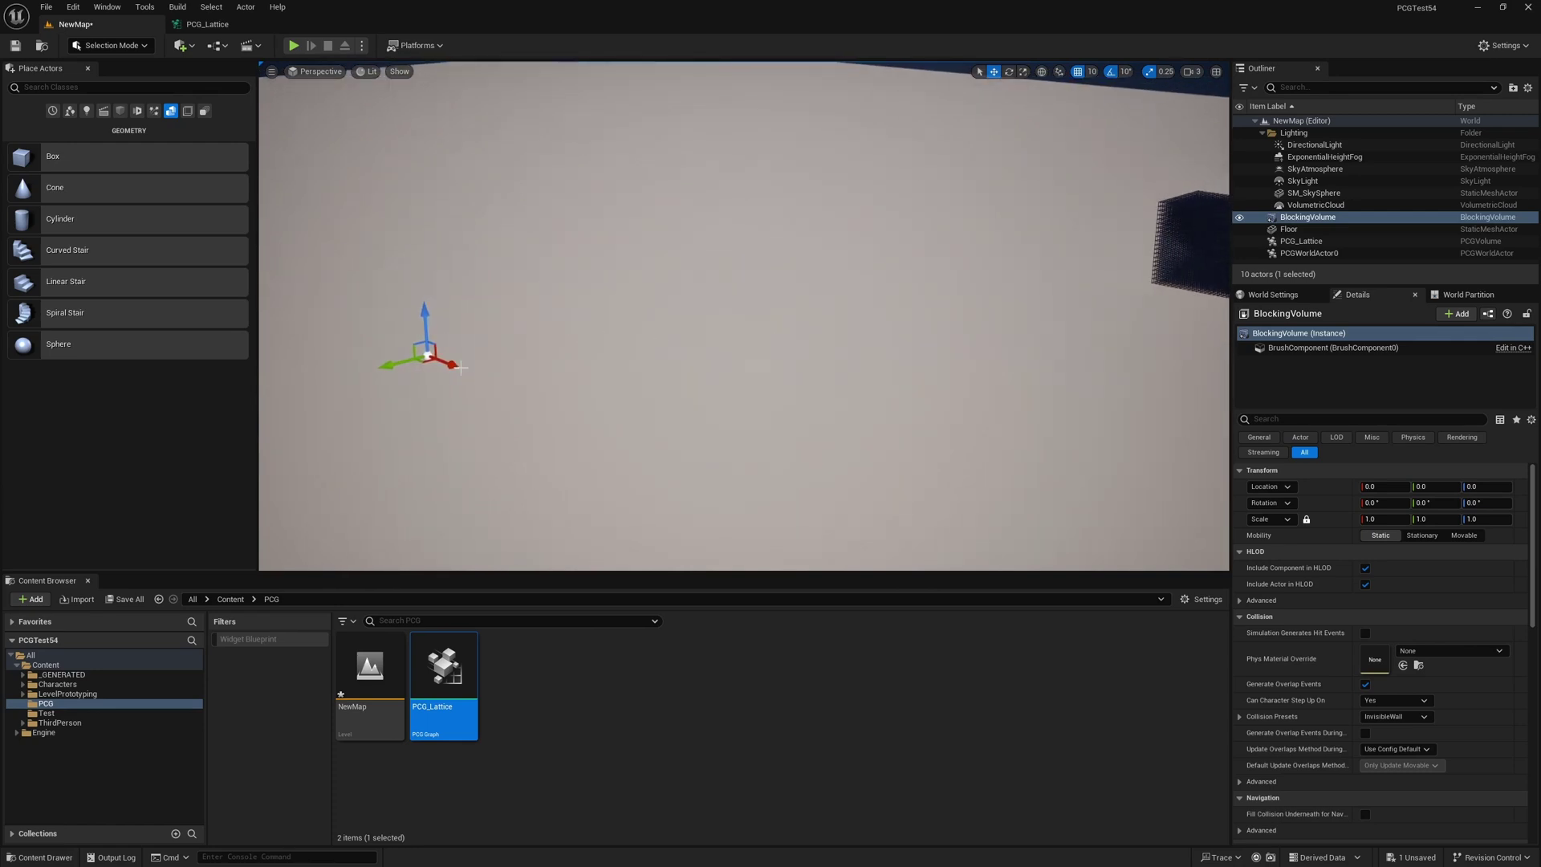
- Move the blocking volume along X to about 13530, show its outline, and raise it to Z 100
drag(460, 367, 1027, 558)
key(f)
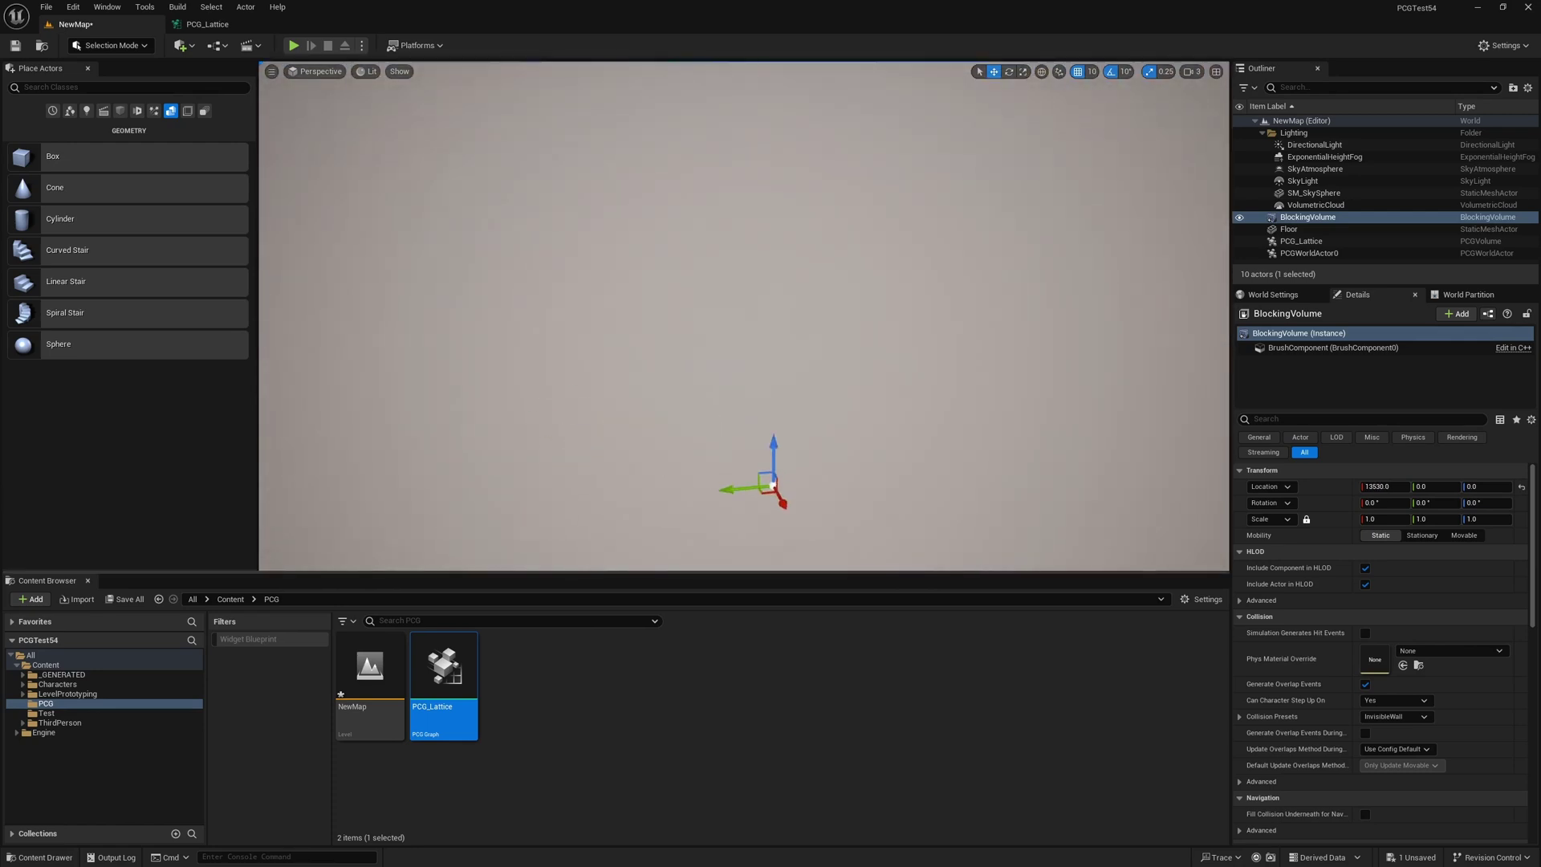
right_drag(809, 364, 777, 339)
key(g)
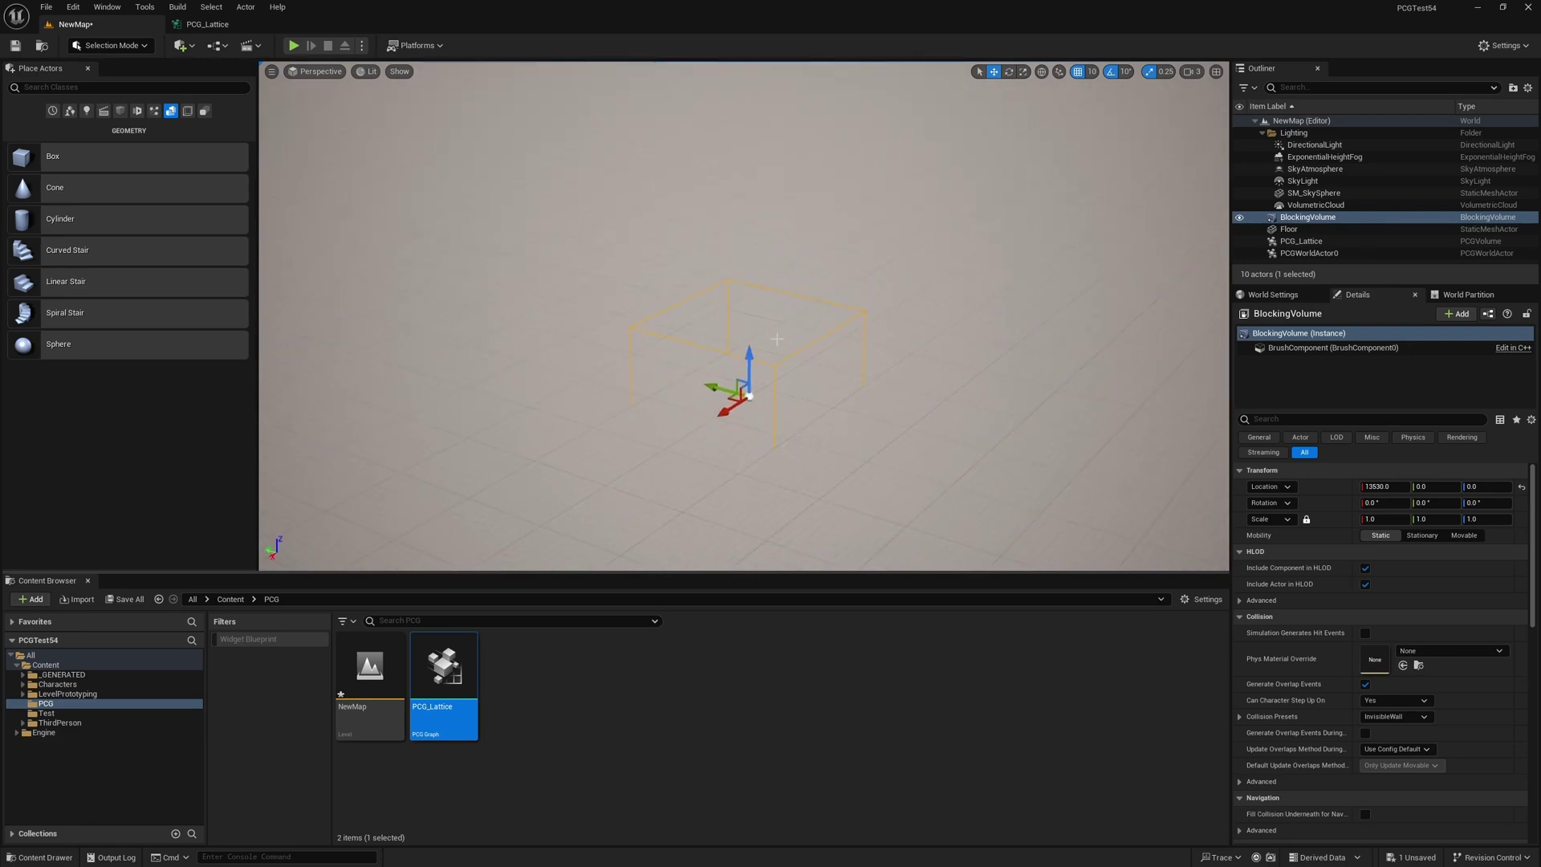
drag(750, 351, 749, 275)
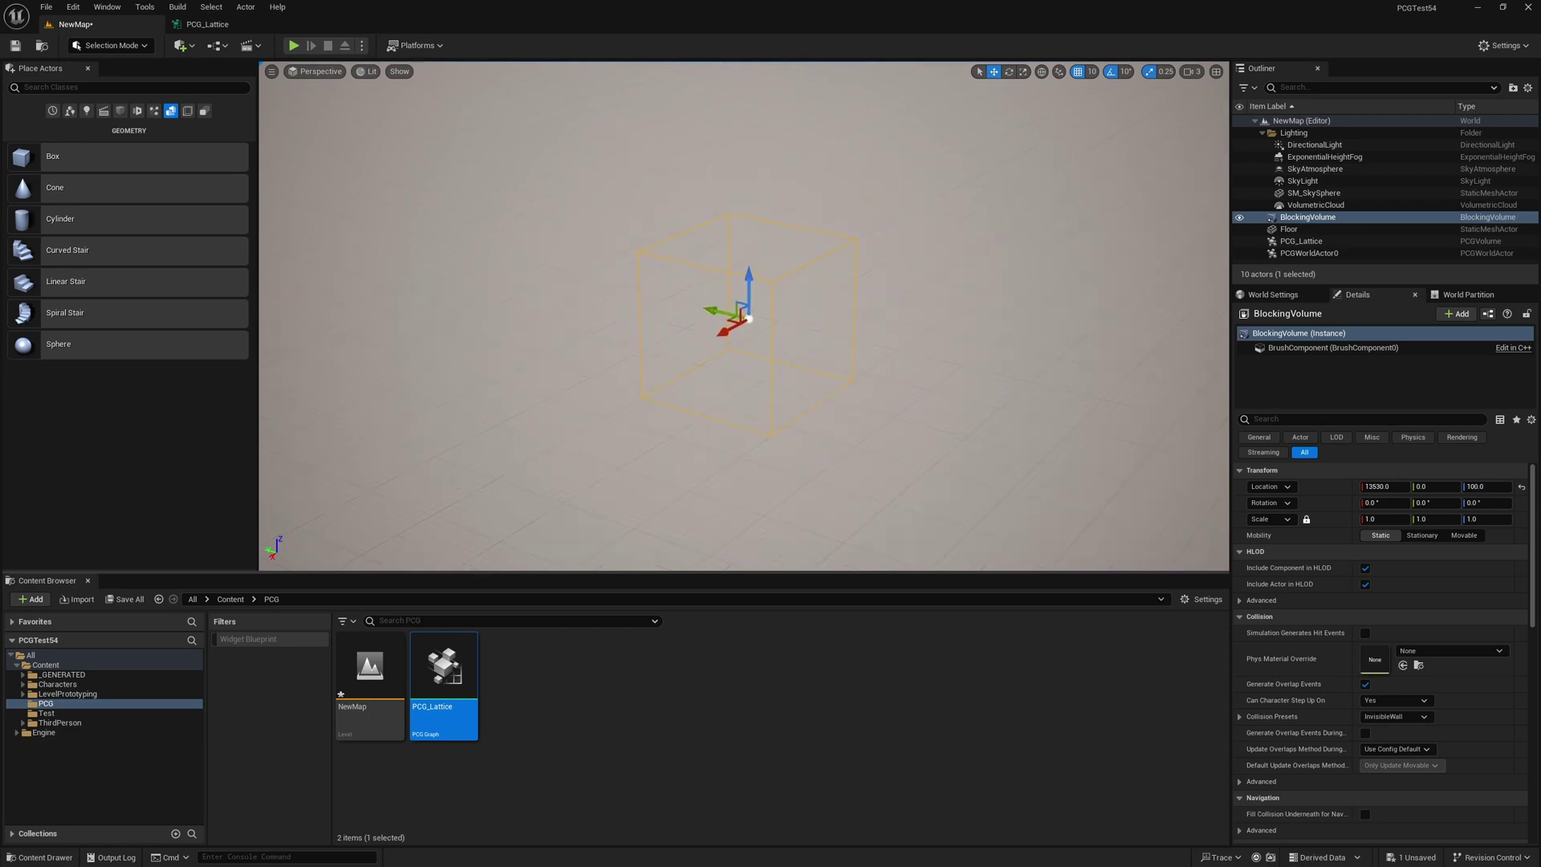
- Switch to Brush Editing mode and select the blocking volume's top face
right_drag(749, 319, 749, 319)
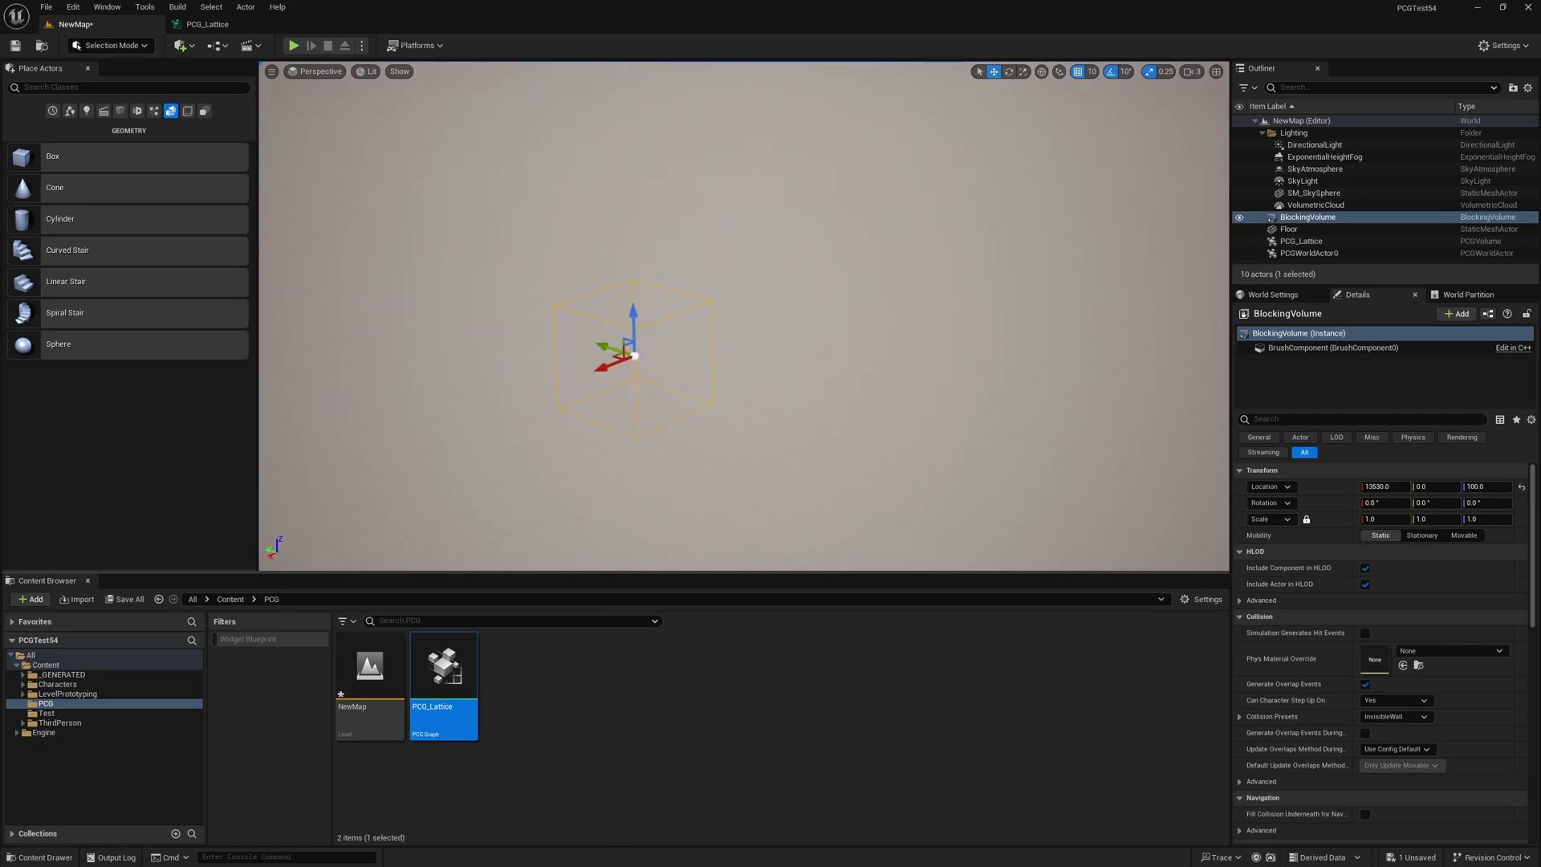
key(a)
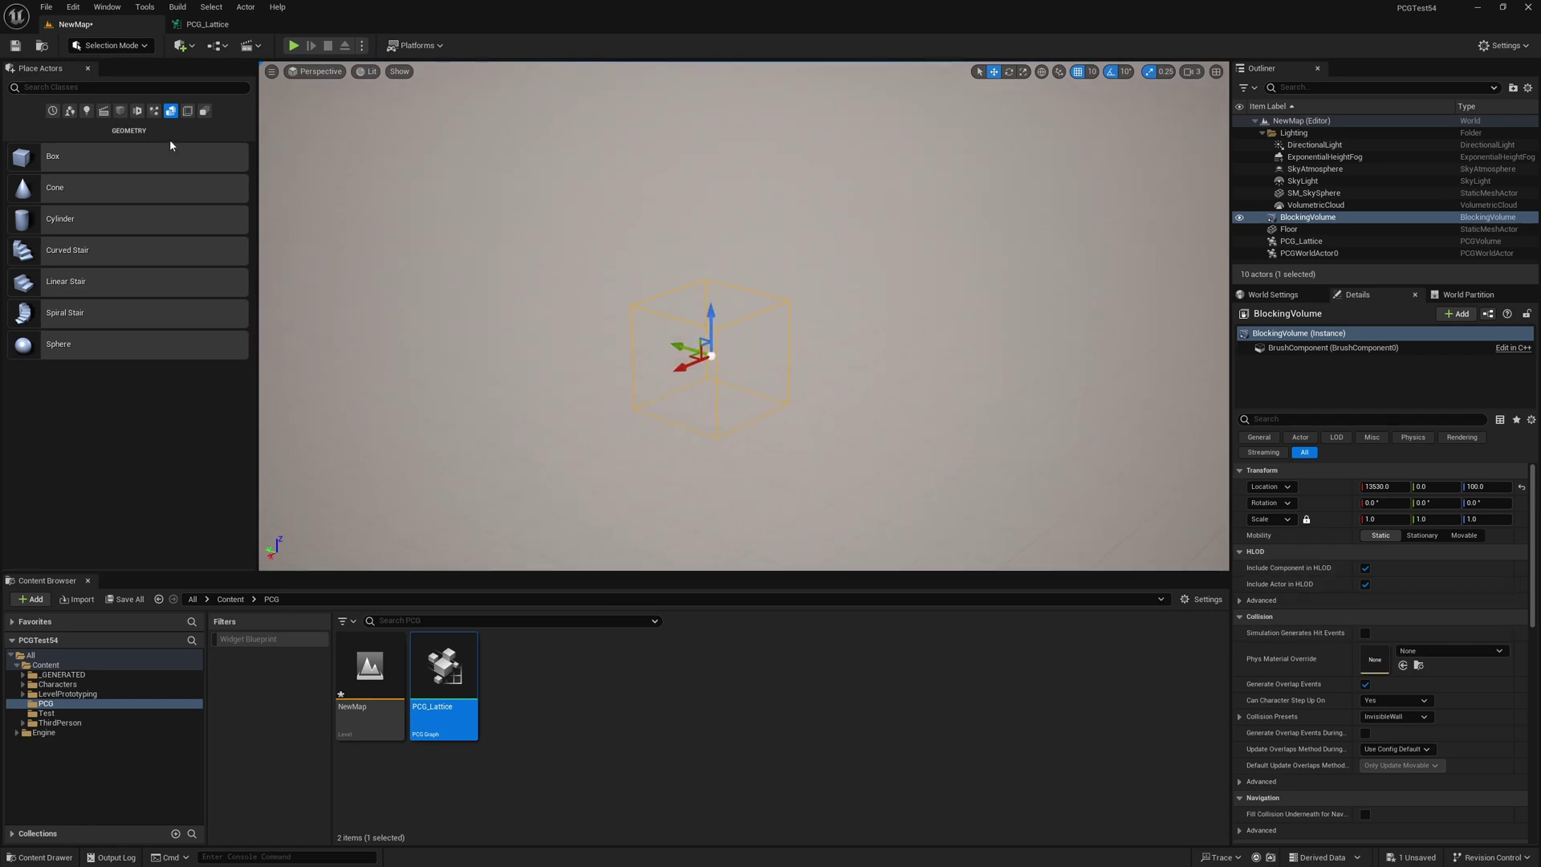
click(138, 45)
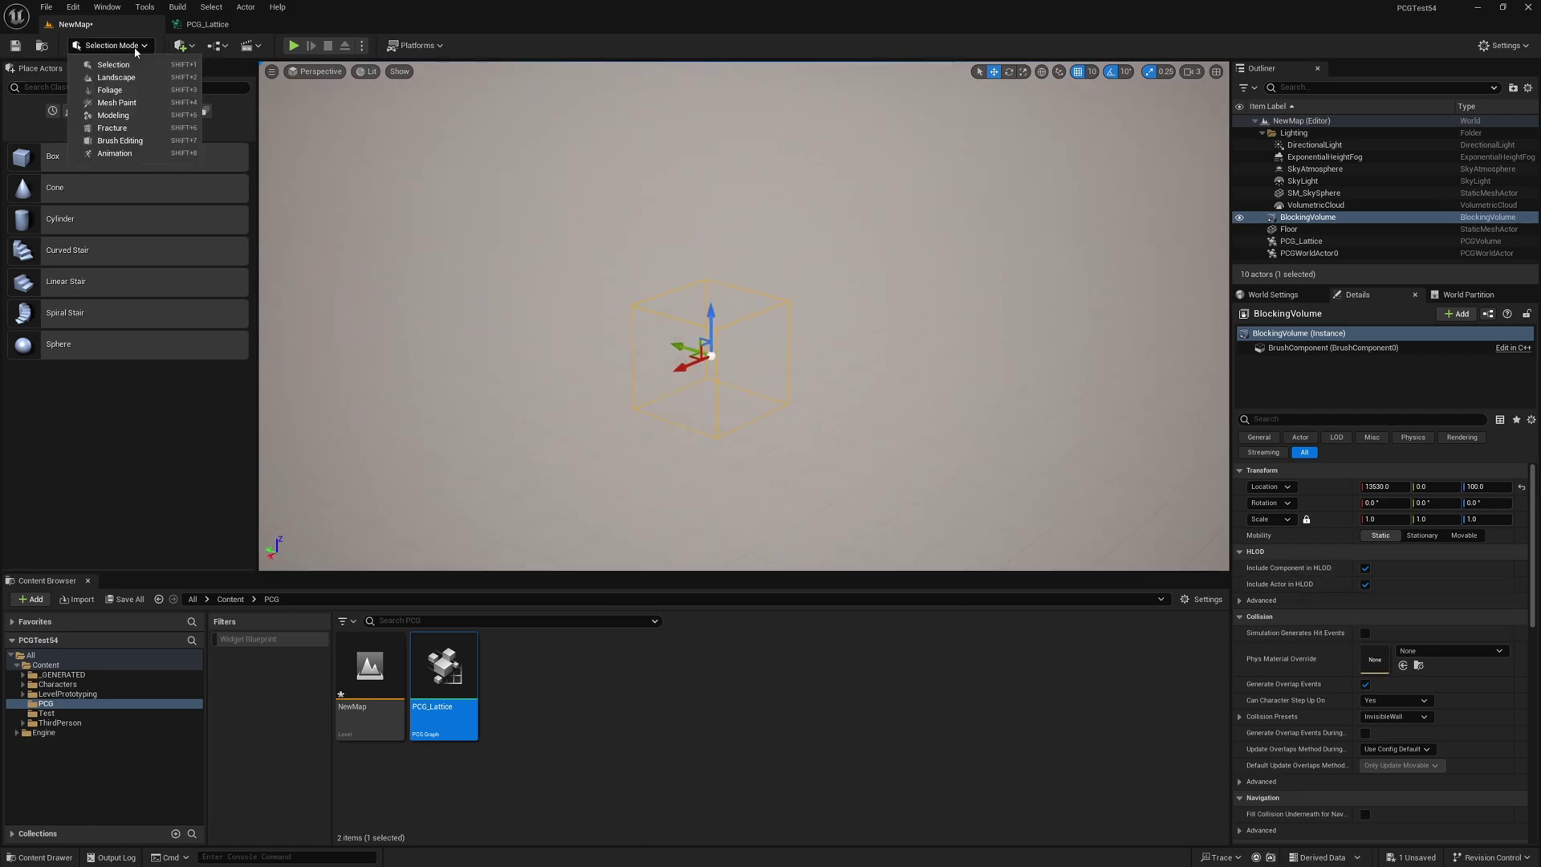
click(121, 139)
click(713, 297)
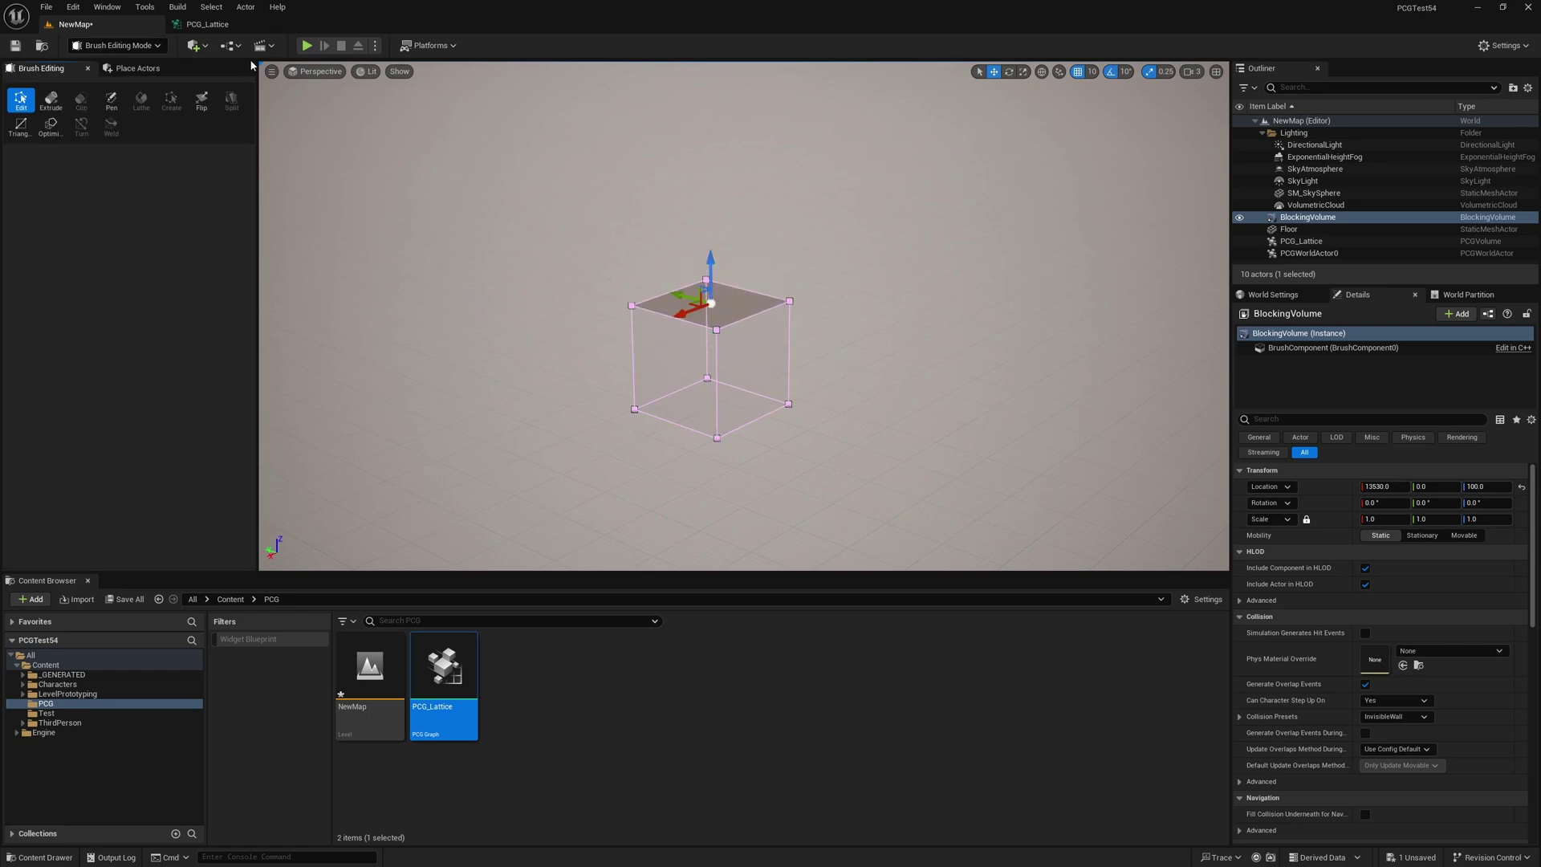
- Raise the blocking volume's selected top face to make the box noticeably taller
key(w)
mouse_move(702, 287)
right_down()
mouse_move(782, 199)
mouse_move(748, 216)
mouse_move(701, 287)
right_up()
drag(673, 320, 666, 71)
right_drag(818, 313, 739, 233)
key(s)
scroll(823, 312, up, 3)
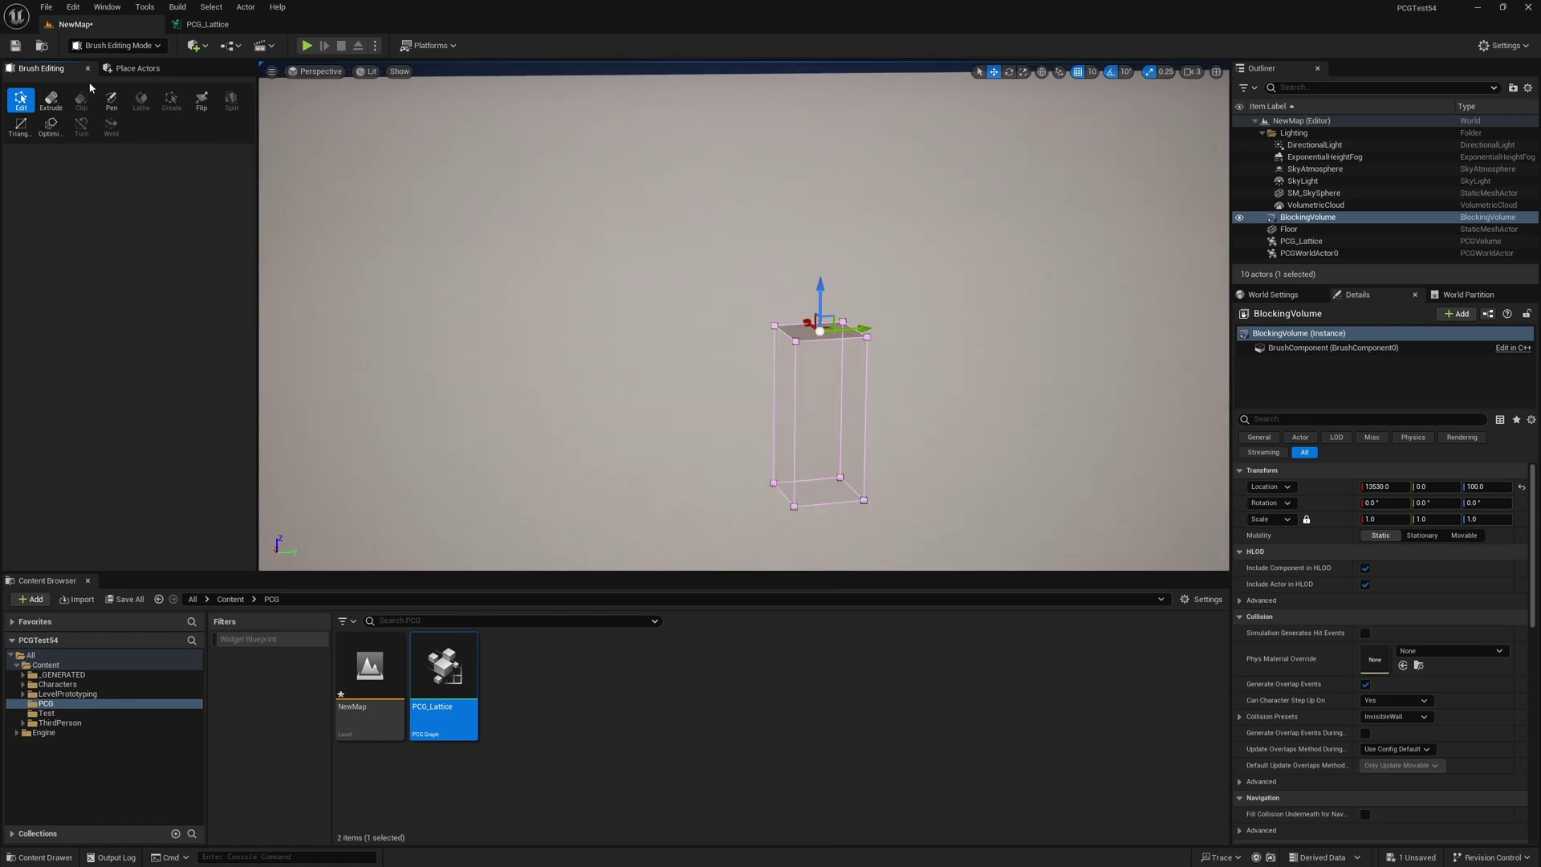
- Extrude the blocking volume's top face upward to add a new section above it
click(48, 105)
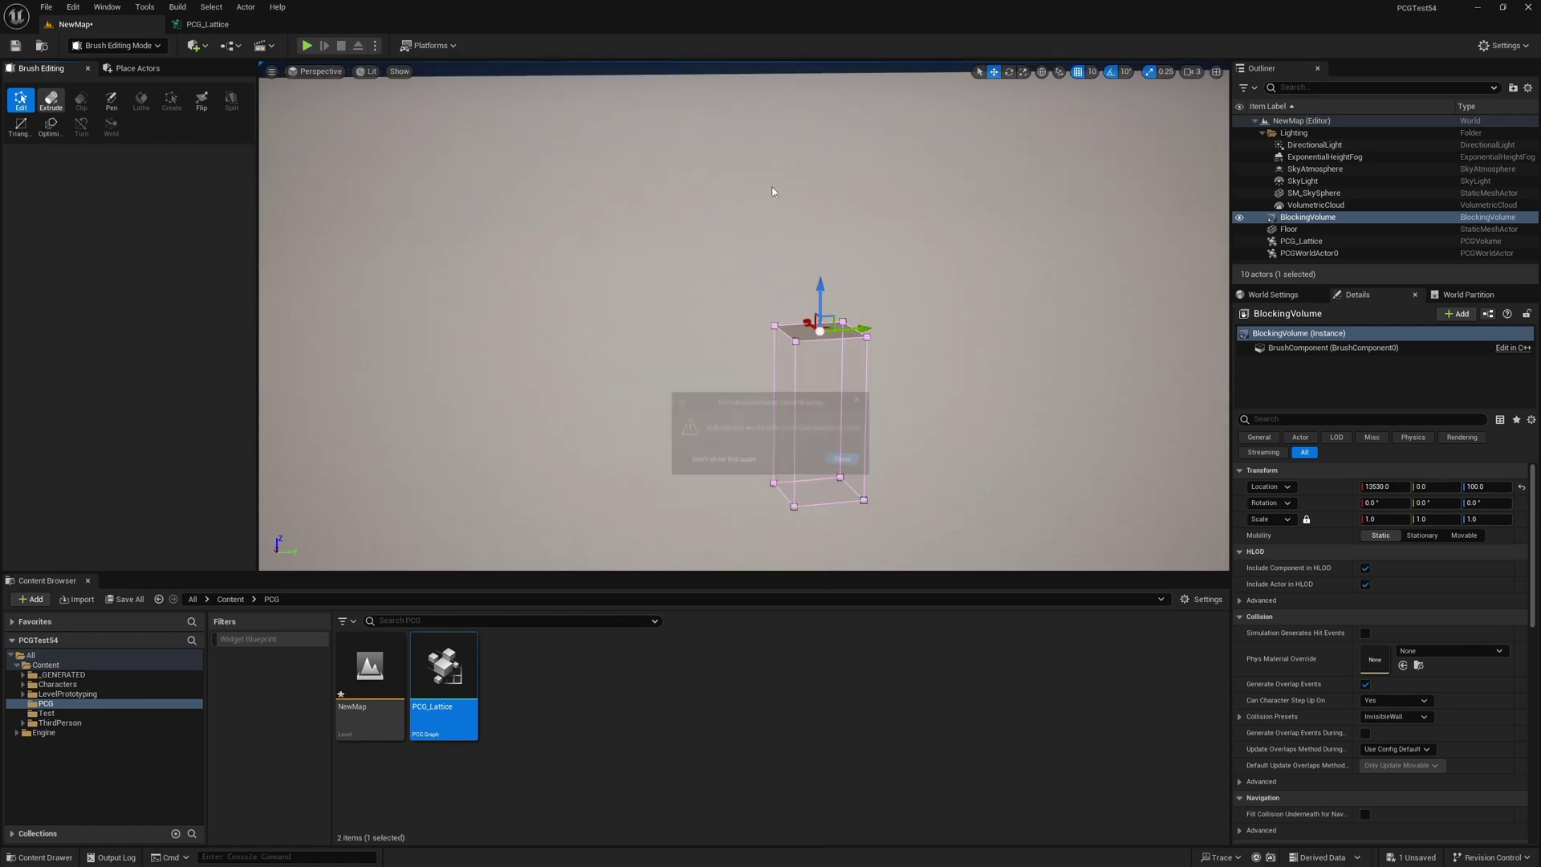
click(853, 464)
drag(816, 297, 819, 156)
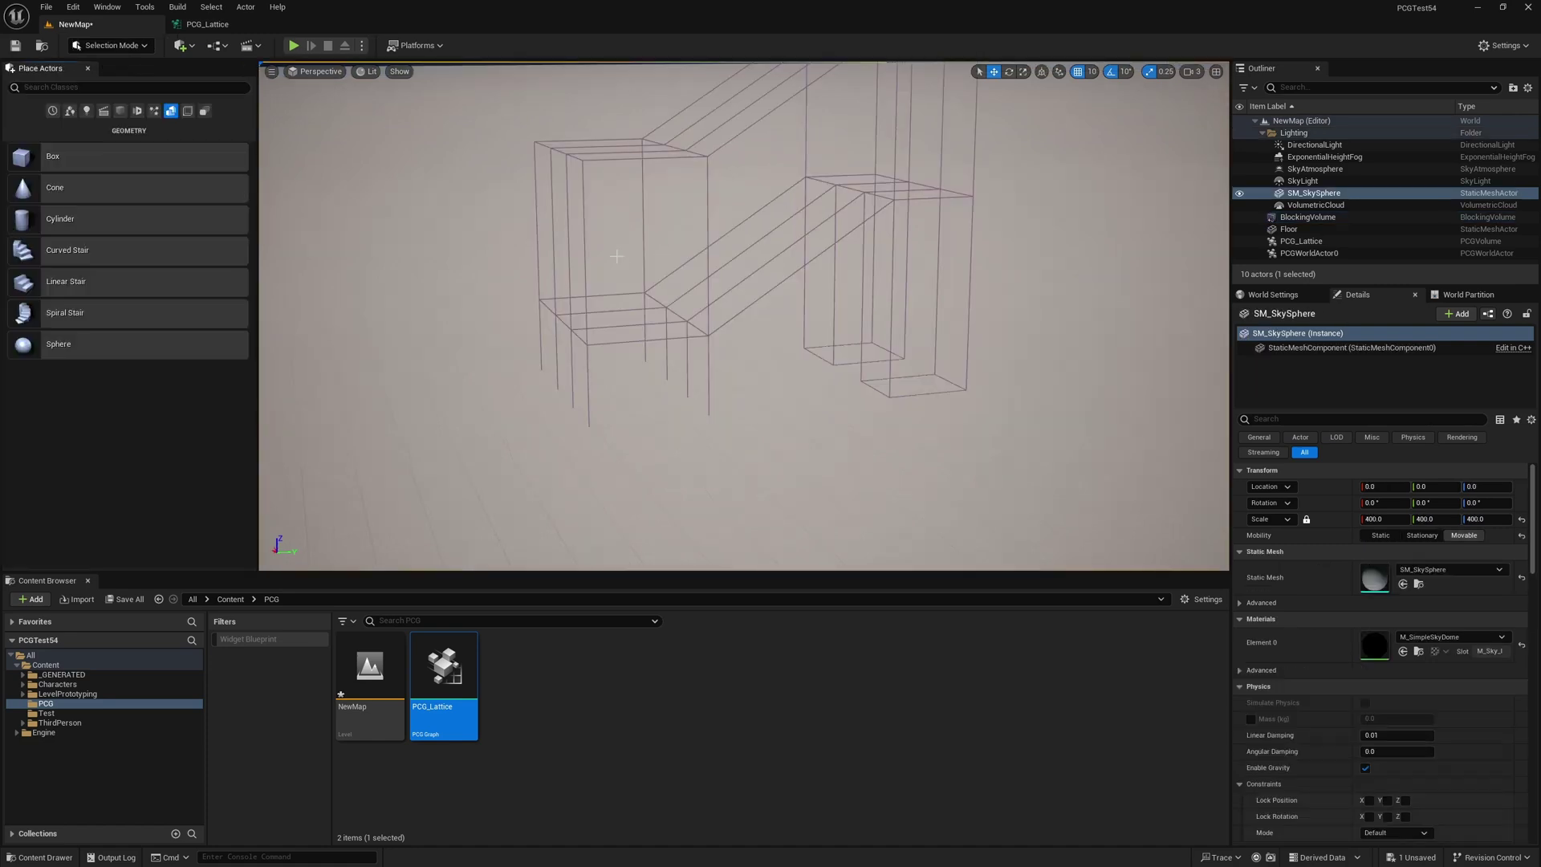
- Select and frame the blocking volume, and examine its extruded, stepped shape from several sides
click(614, 159)
key(f)
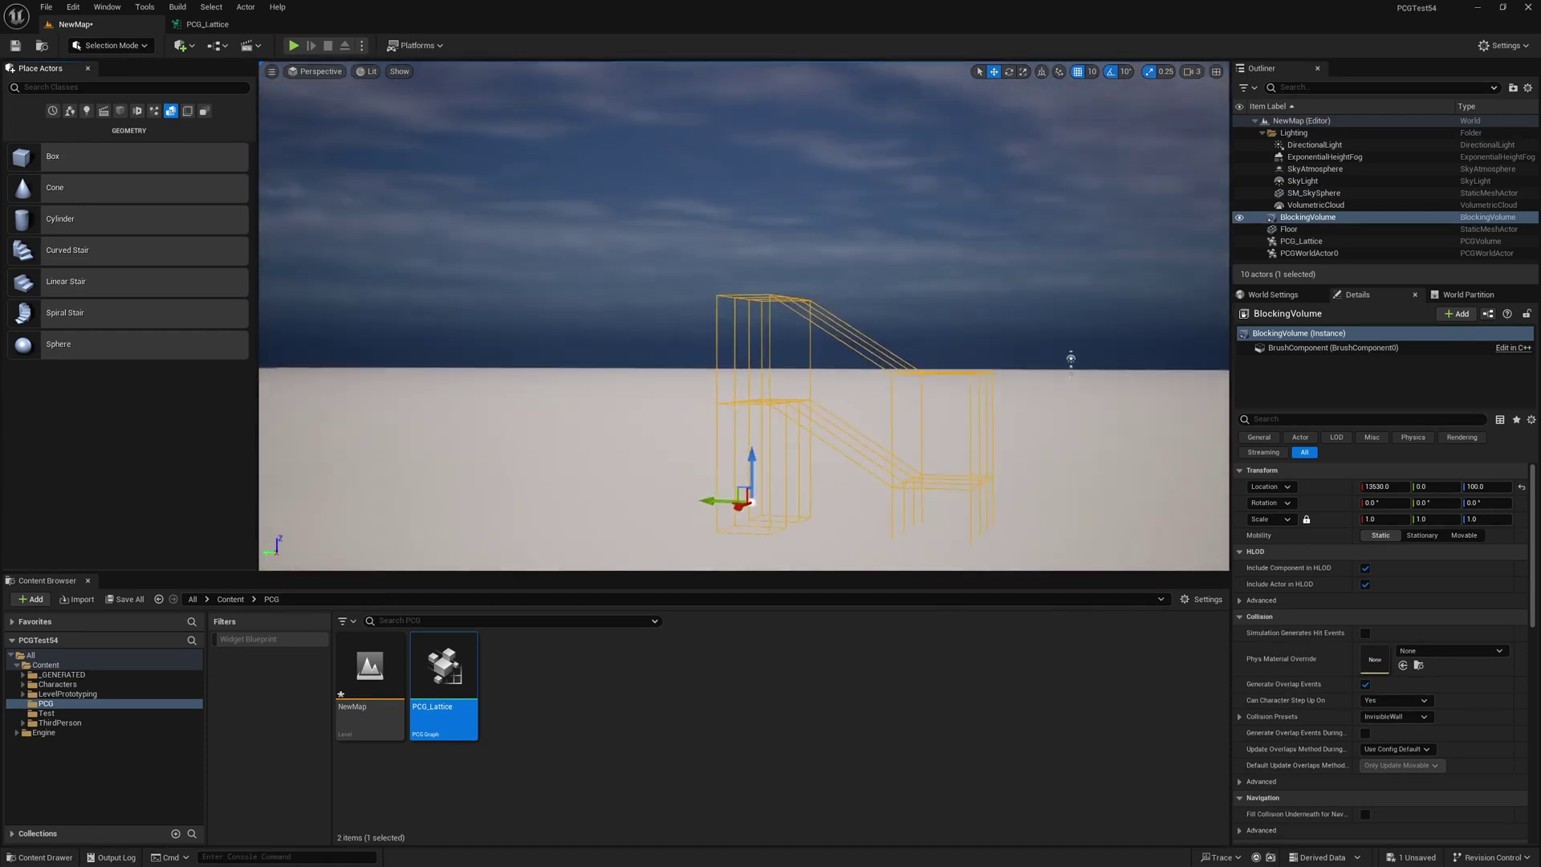
right_drag(744, 315, 265, 269)
key(d)
key(d)
middle_drag(690, 166, 488, 242)
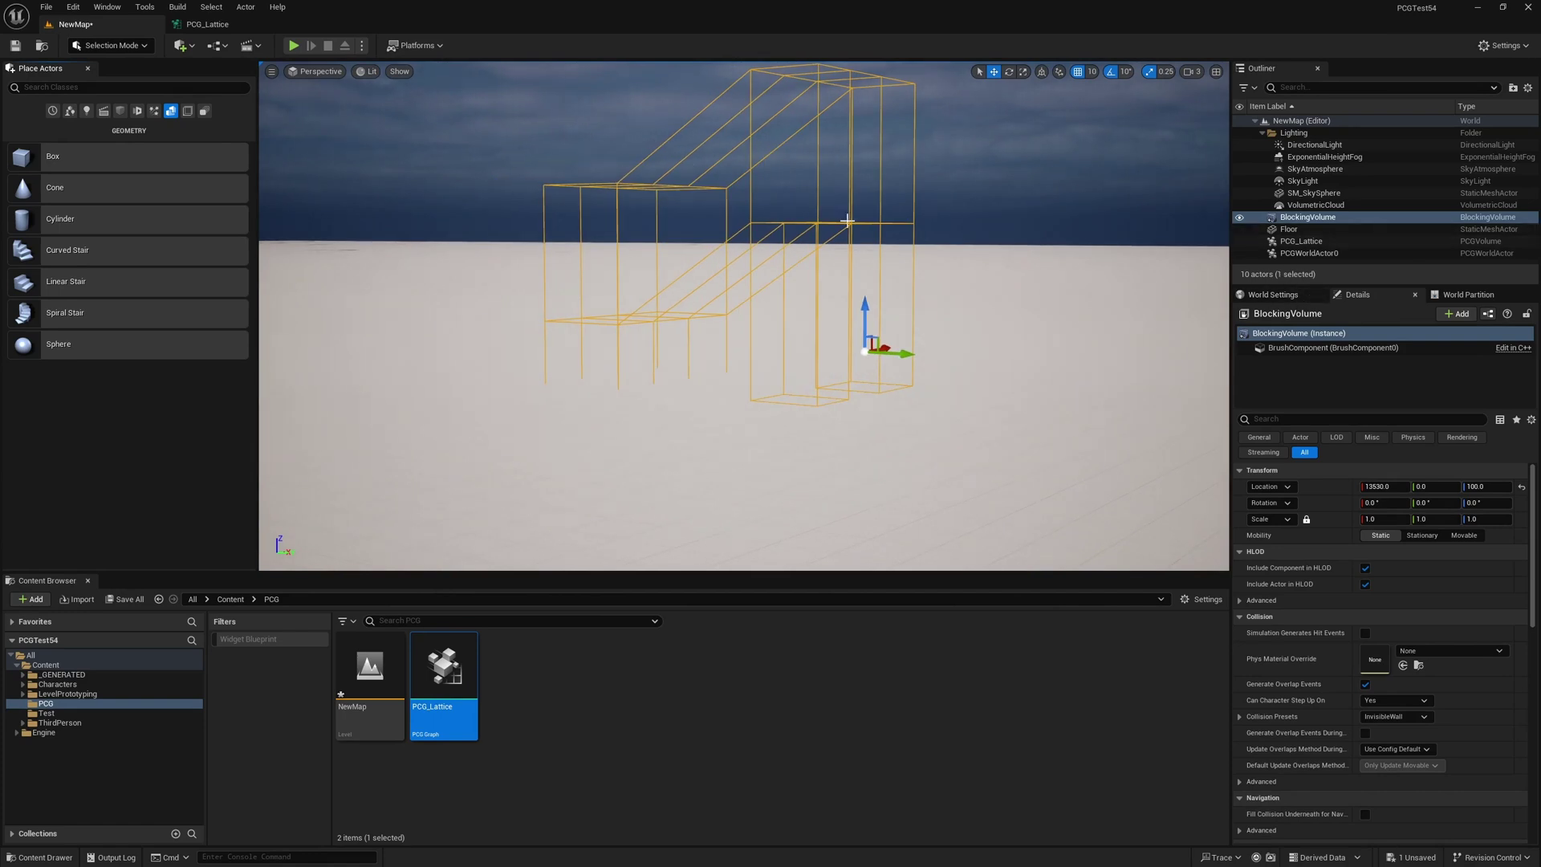
right_drag(848, 220, 803, 97)
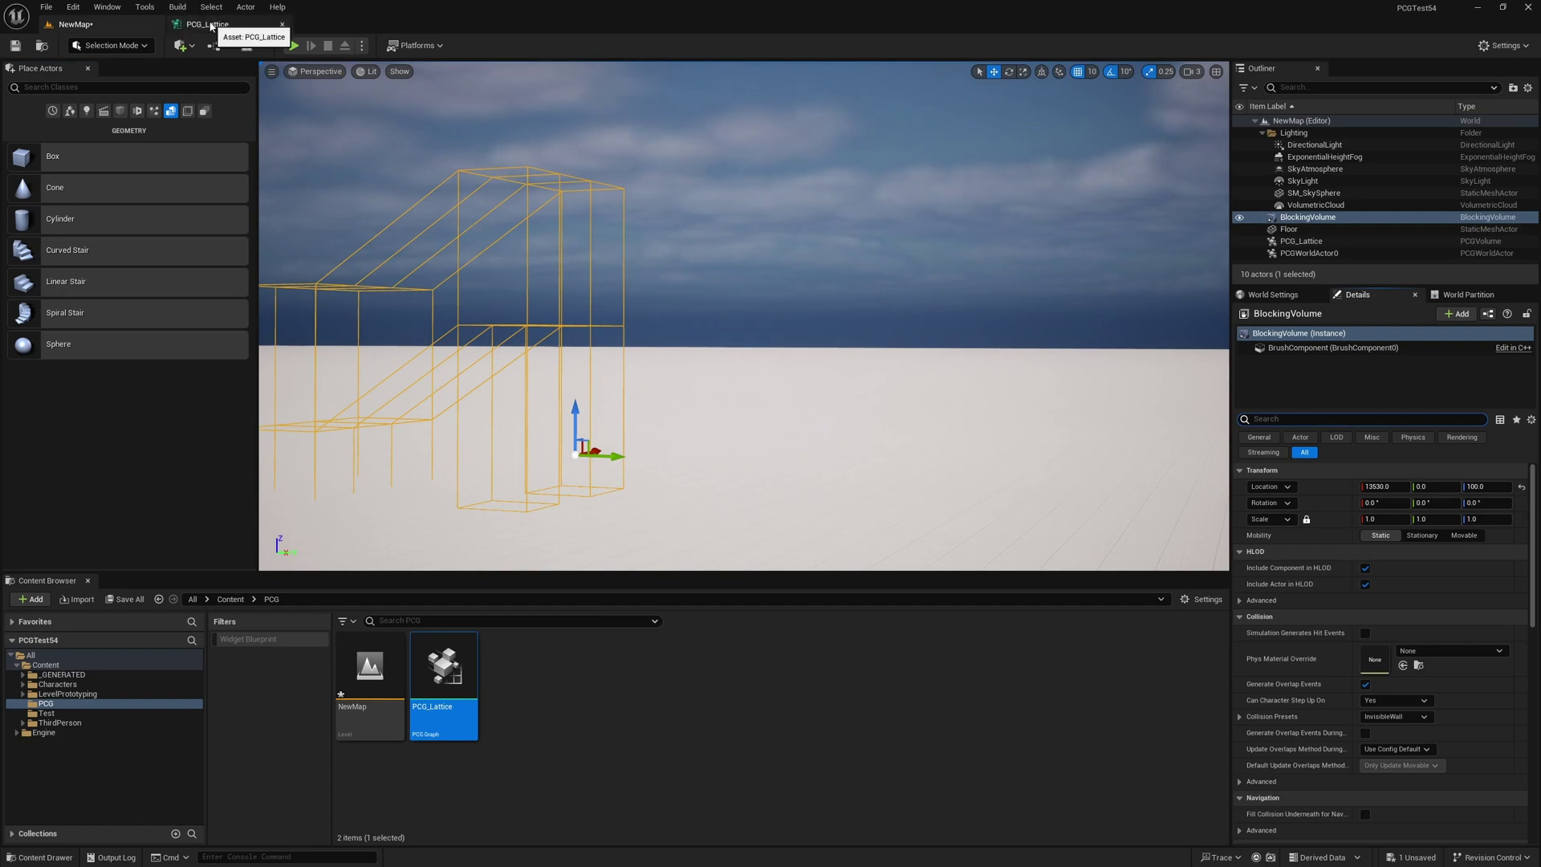
- Delete the PCG_Lattice volume from the NewMap level and close the PCG_Lattice graph
click(629, 647)
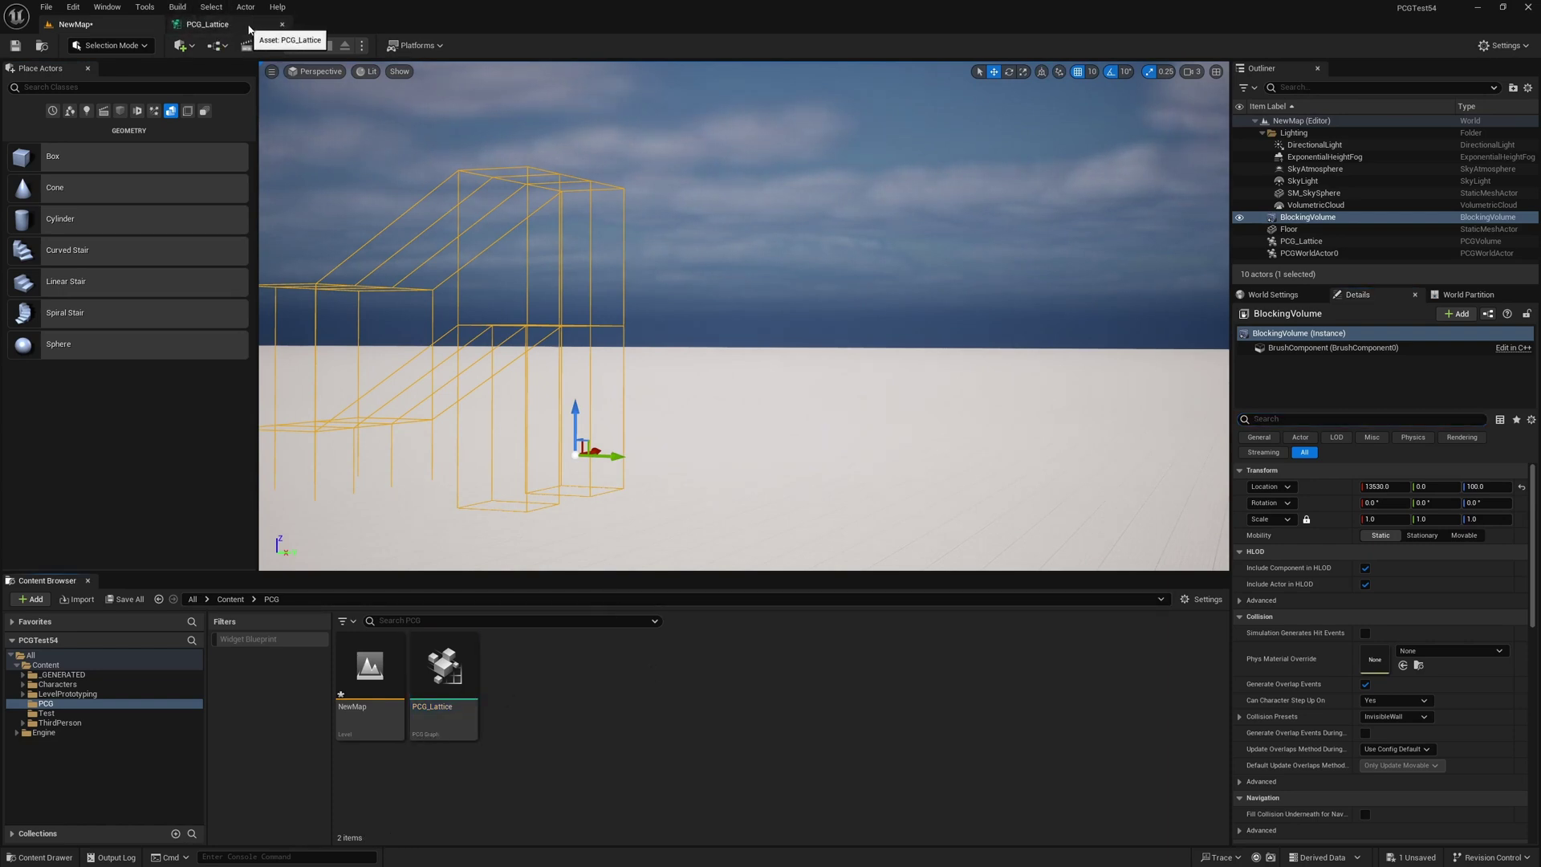
click(247, 26)
click(77, 24)
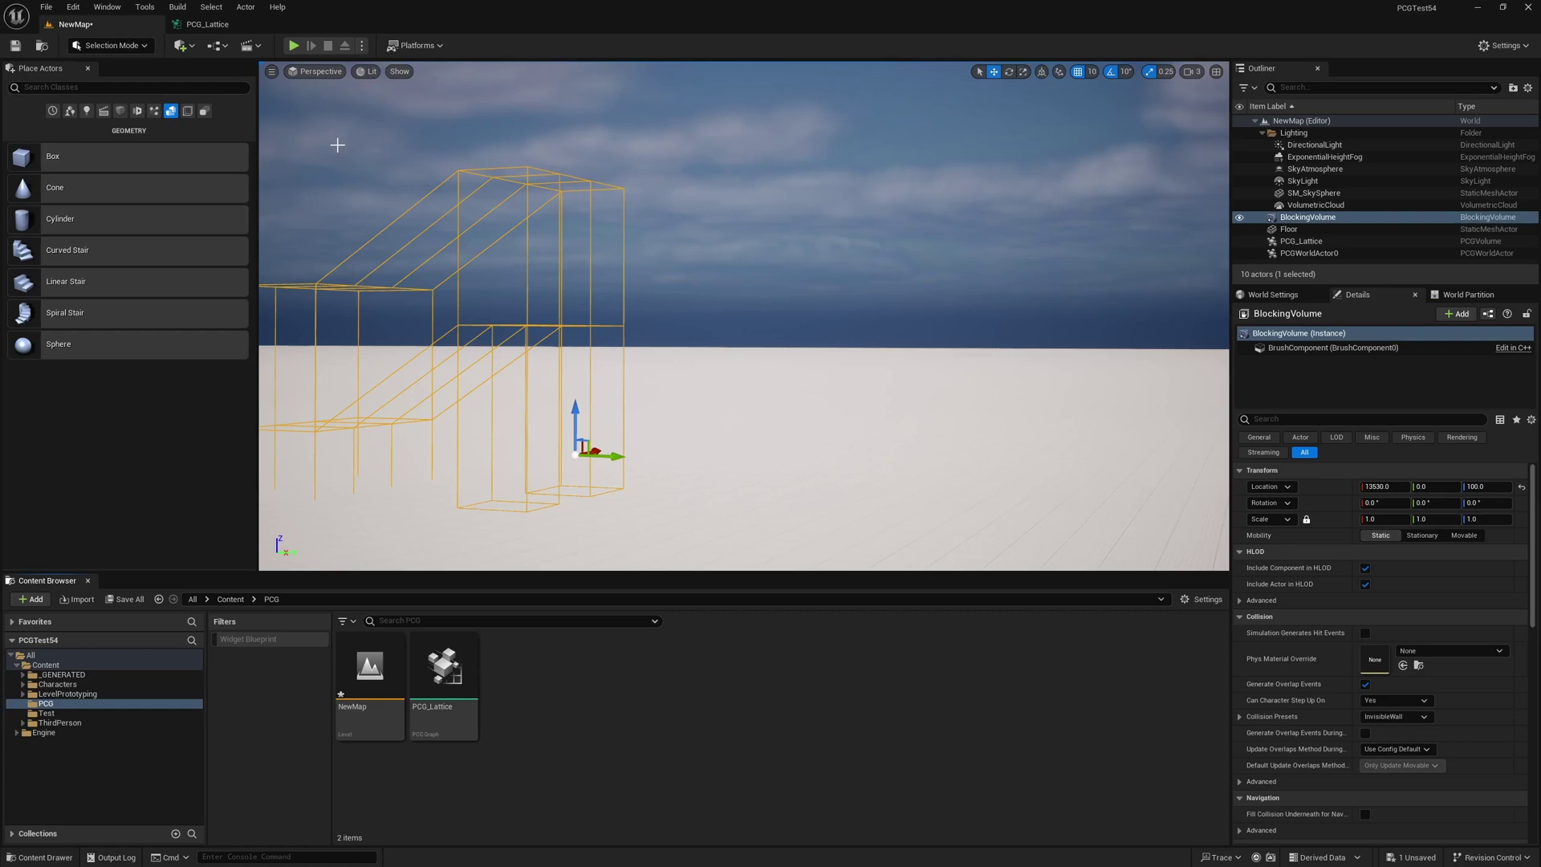
right_drag(337, 145, 265, 184)
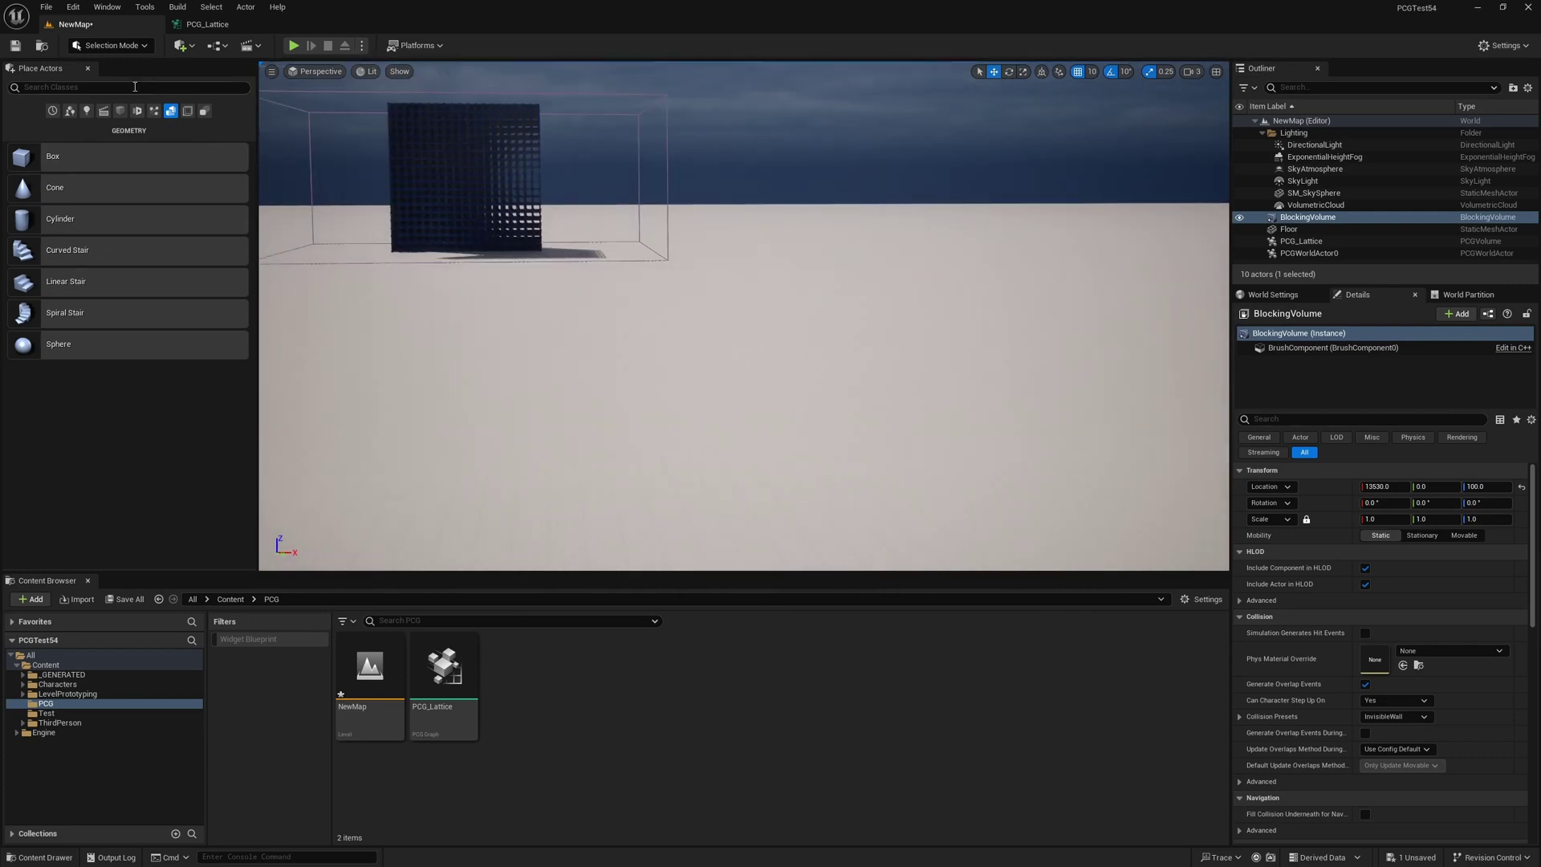
click(424, 136)
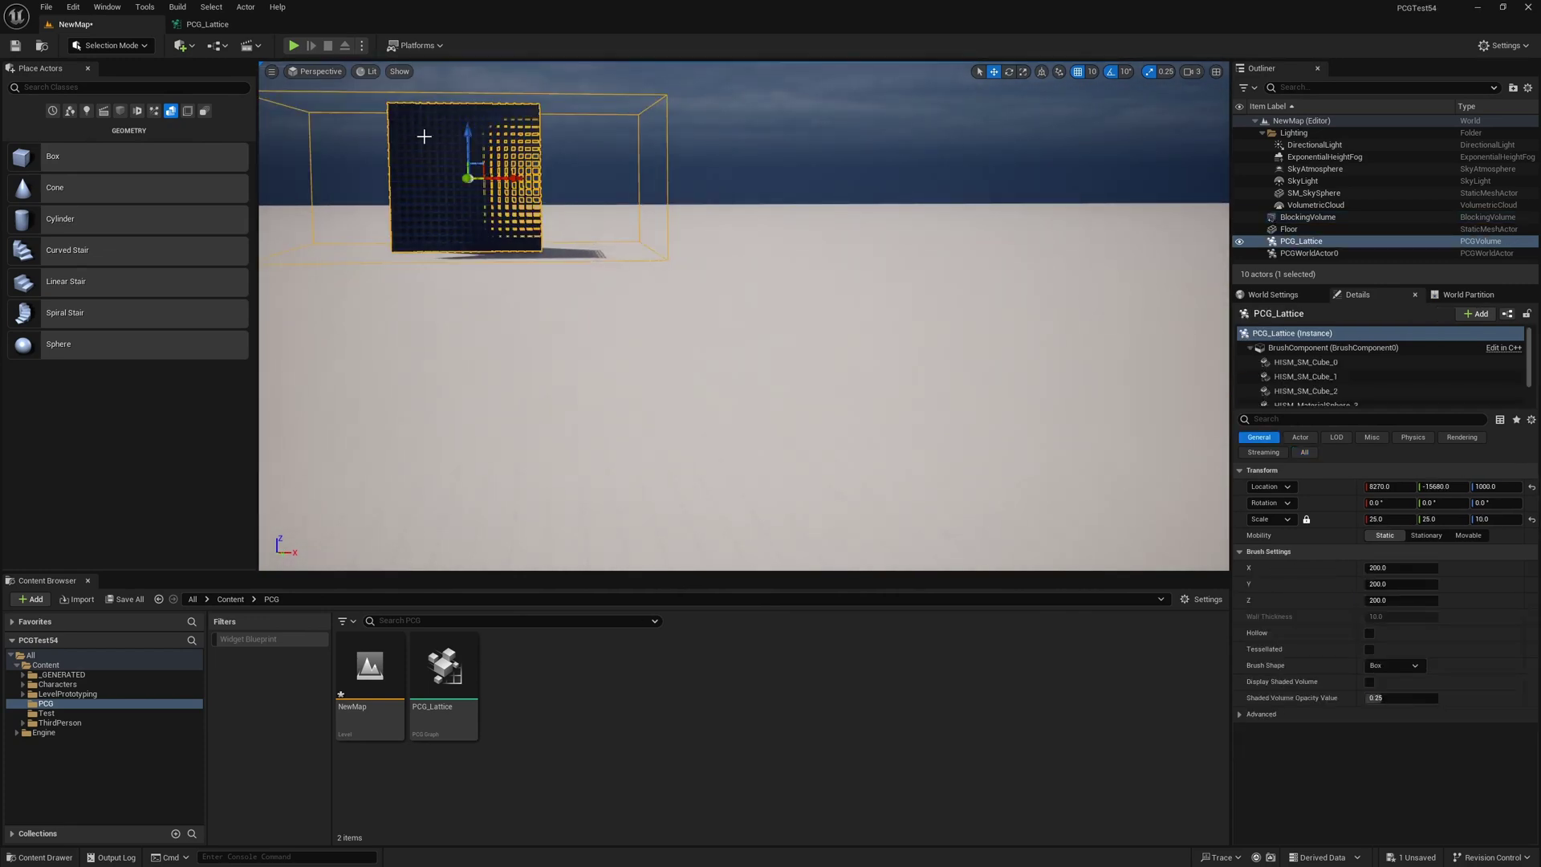
key(Delete)
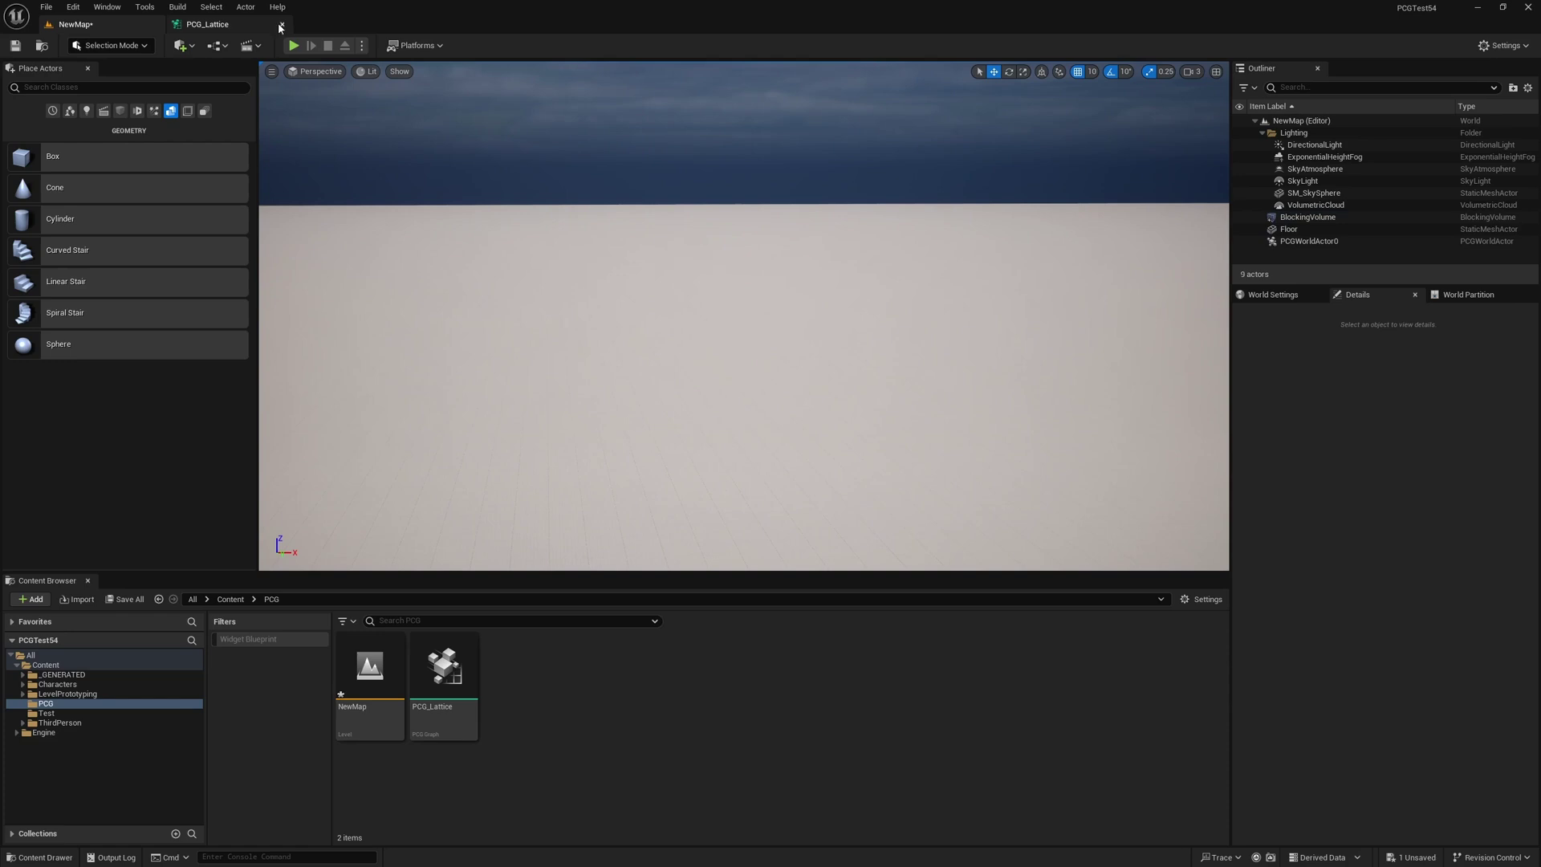
click(278, 24)
- Duplicate the PCG_Lattice asset and name the copy PCG_VolumeLattice
click(416, 695)
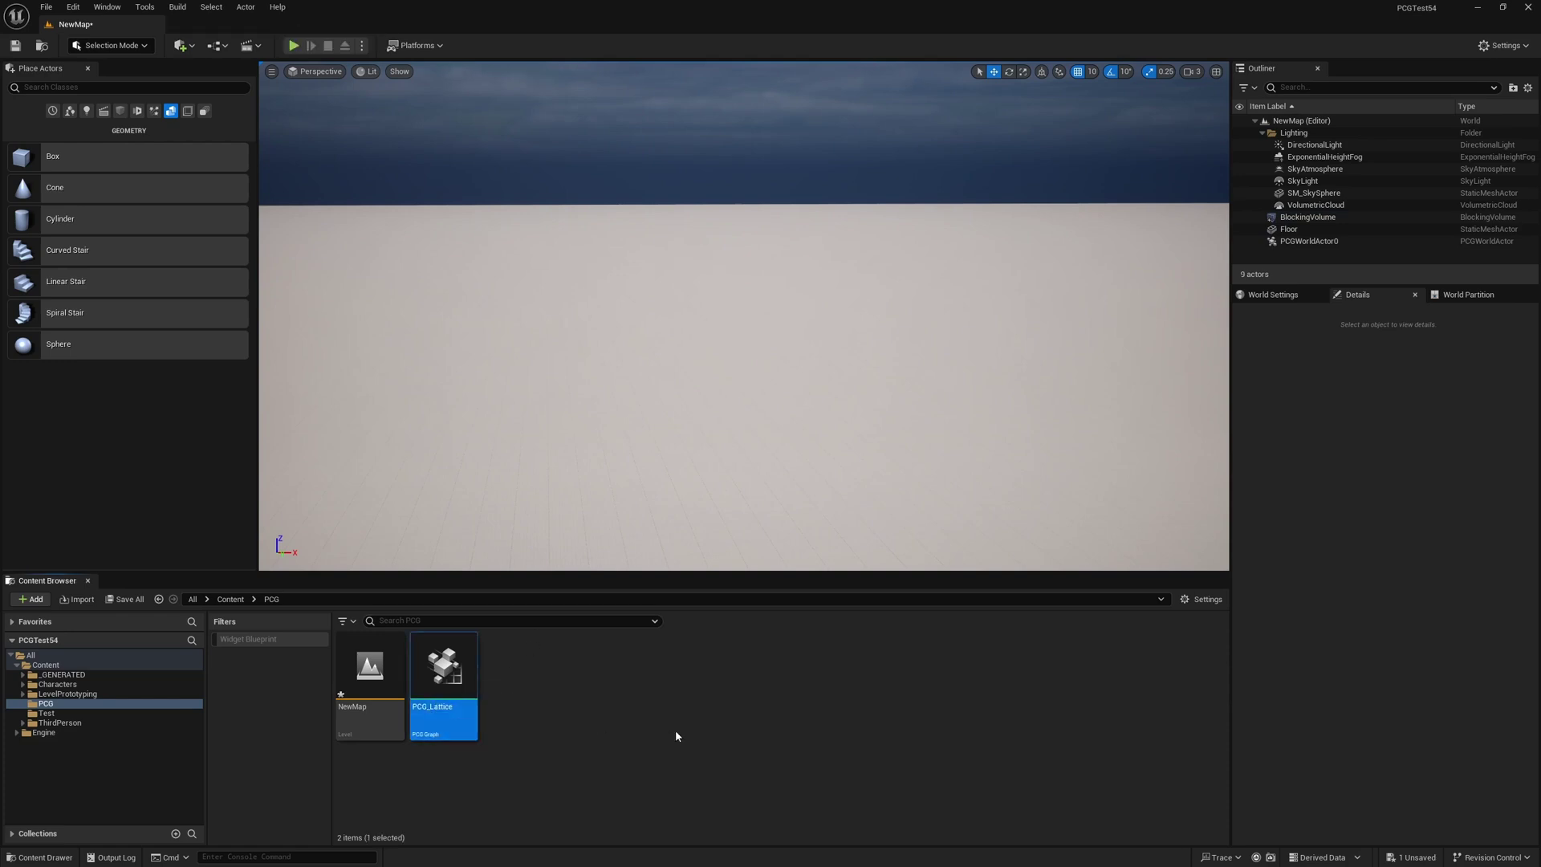
key(ctrl+d)
key(BackSpace)
key(BackSpace)
key(BackSpace)
key(BackSpace)
key(BackSpace)
key(BackSpace)
key(BackSpace)
key(BackSpace)
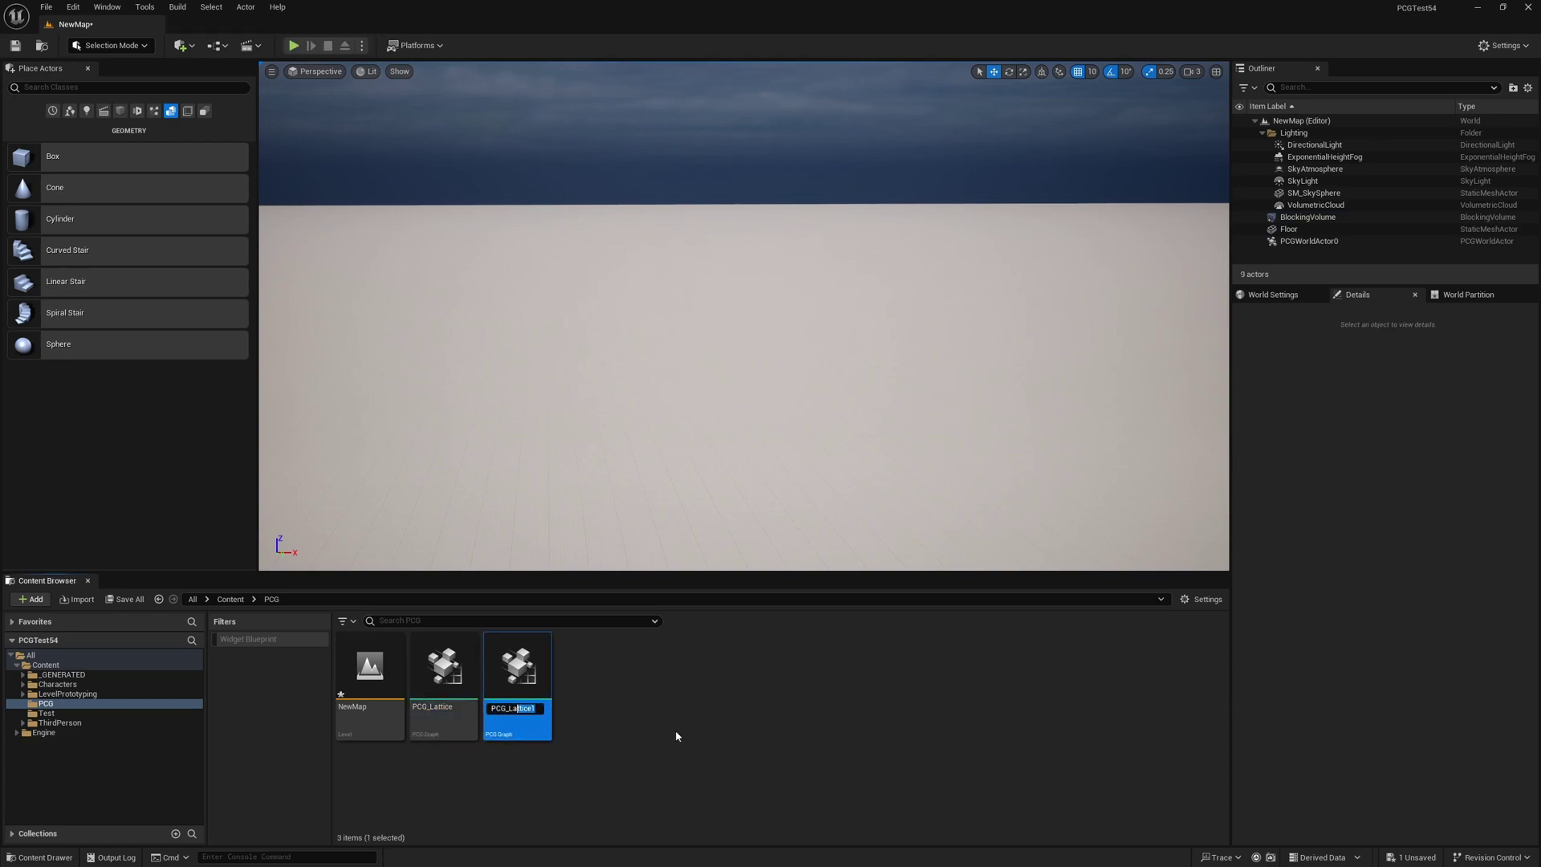
text(VolumeLattice)
key(Return)
- Open the PCG_VolumeLattice graph and delete its four Create Points Grid nodes
drag(0, 218, 518, 23)
scroll(595, 223, down, 3)
right_drag(579, 265, 565, 228)
scroll(552, 215, up, 1)
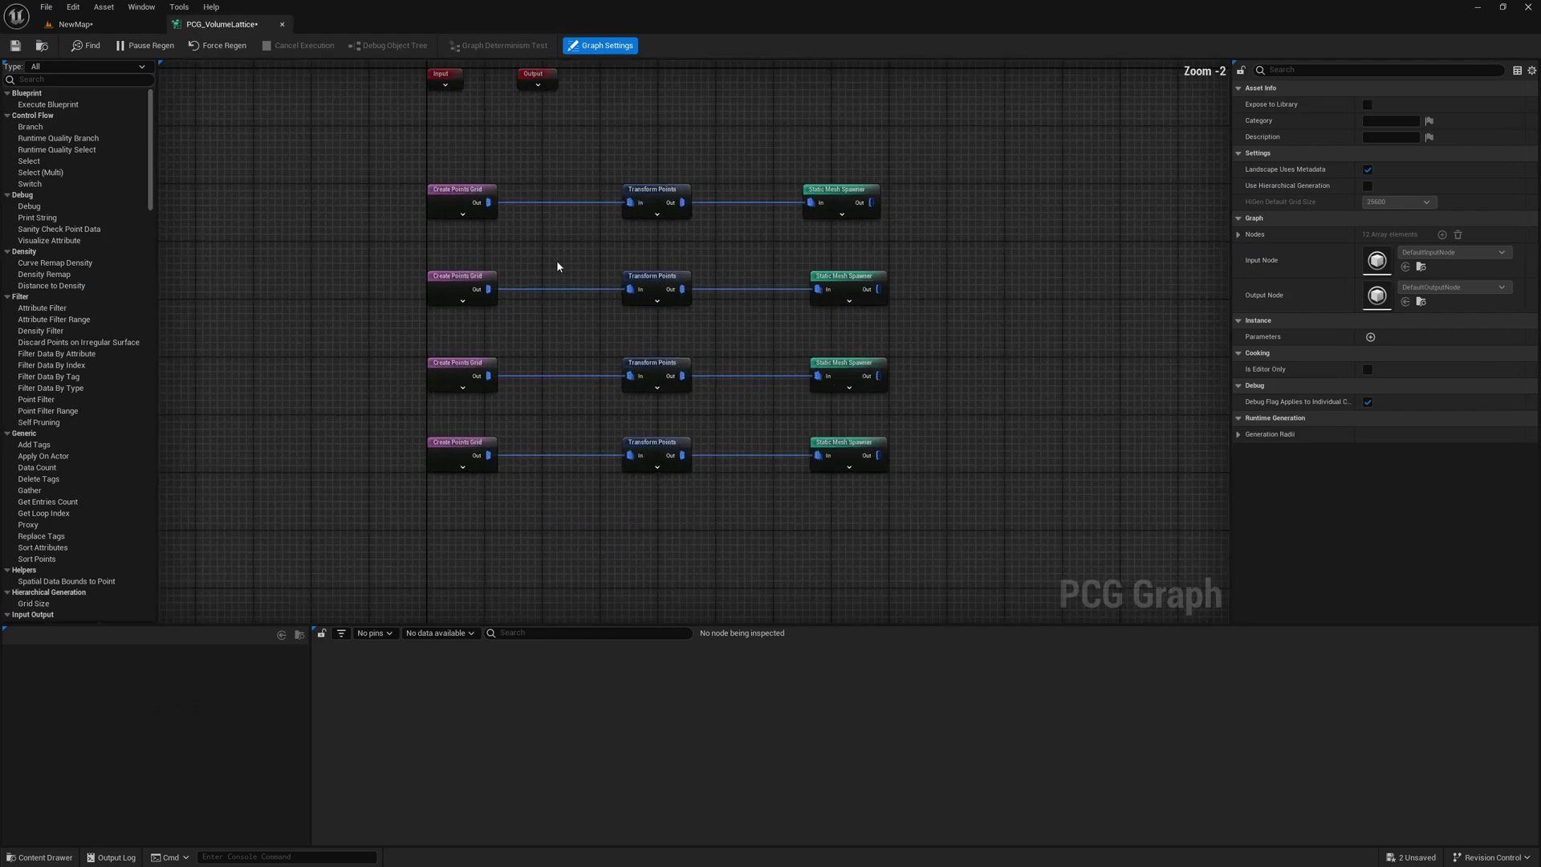
drag(367, 148, 491, 483)
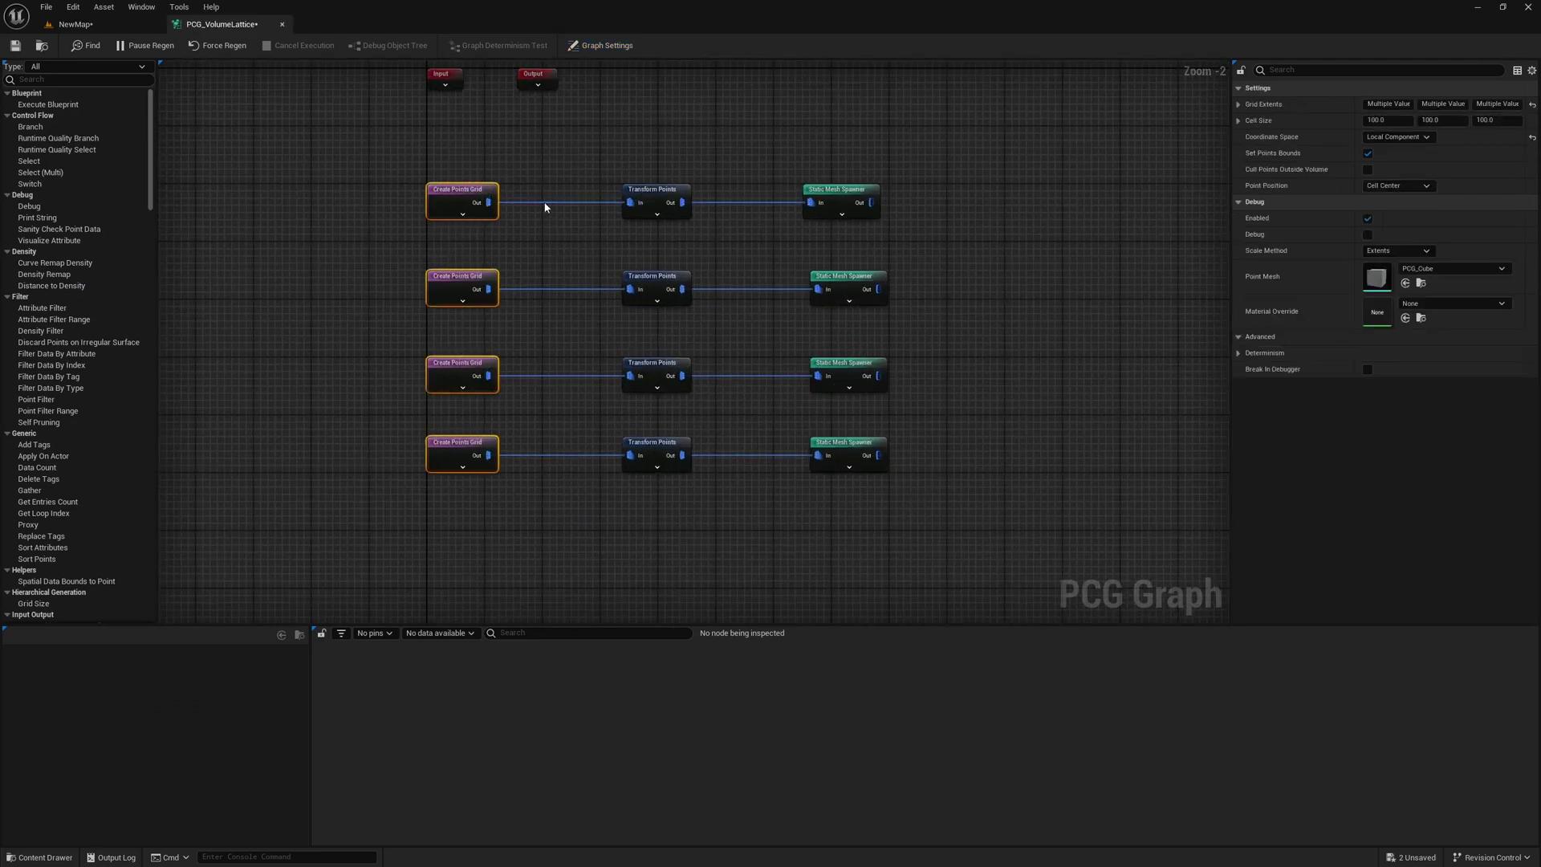
key(Delete)
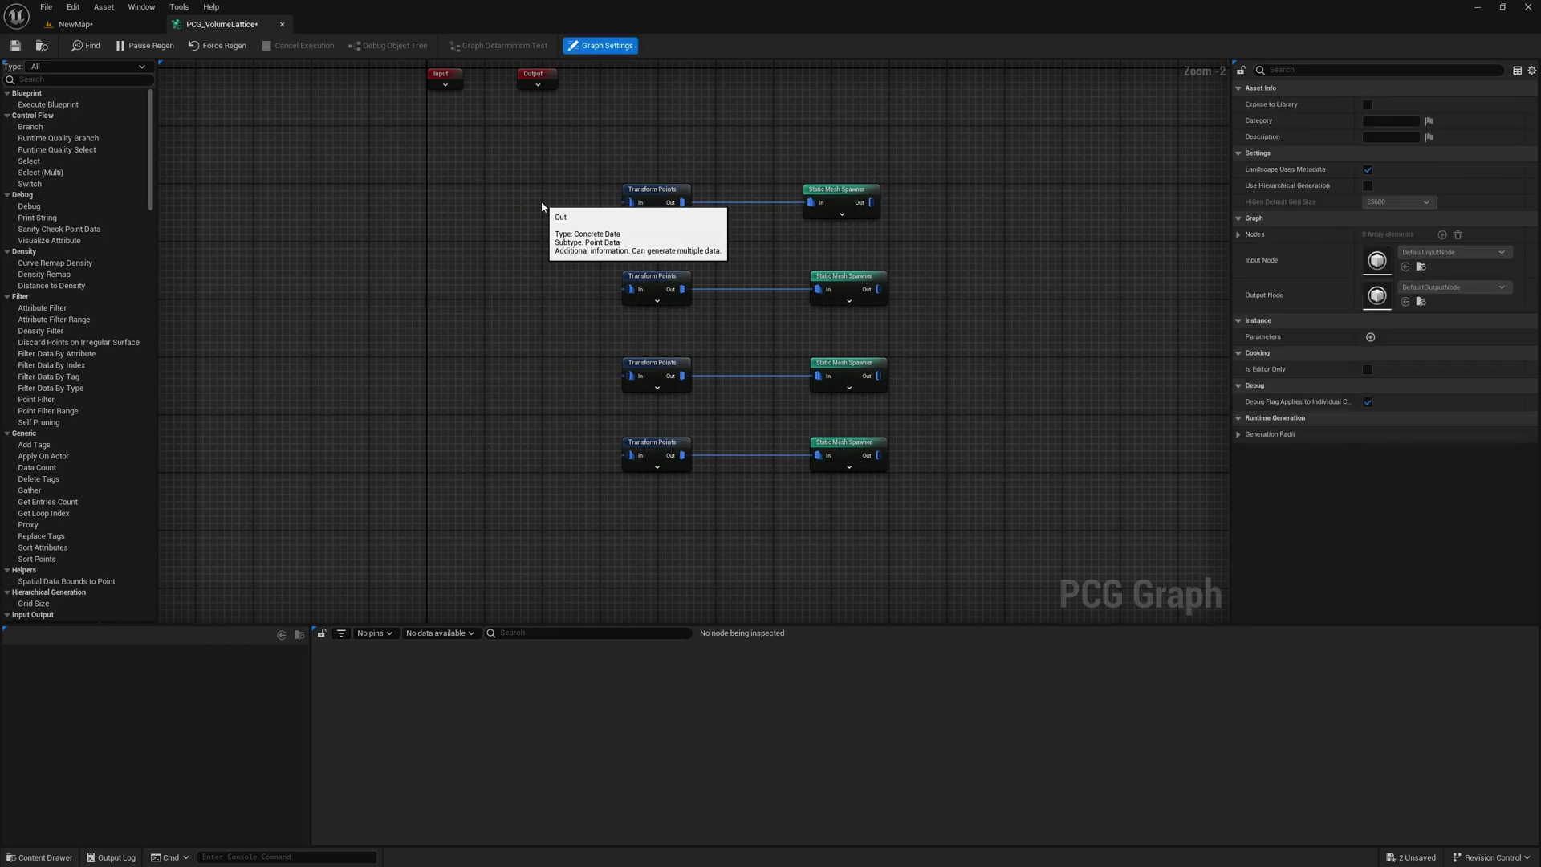
- Place a PCG_VolumeLattice volume in the NewMap level near the blocking volume
click(74, 24)
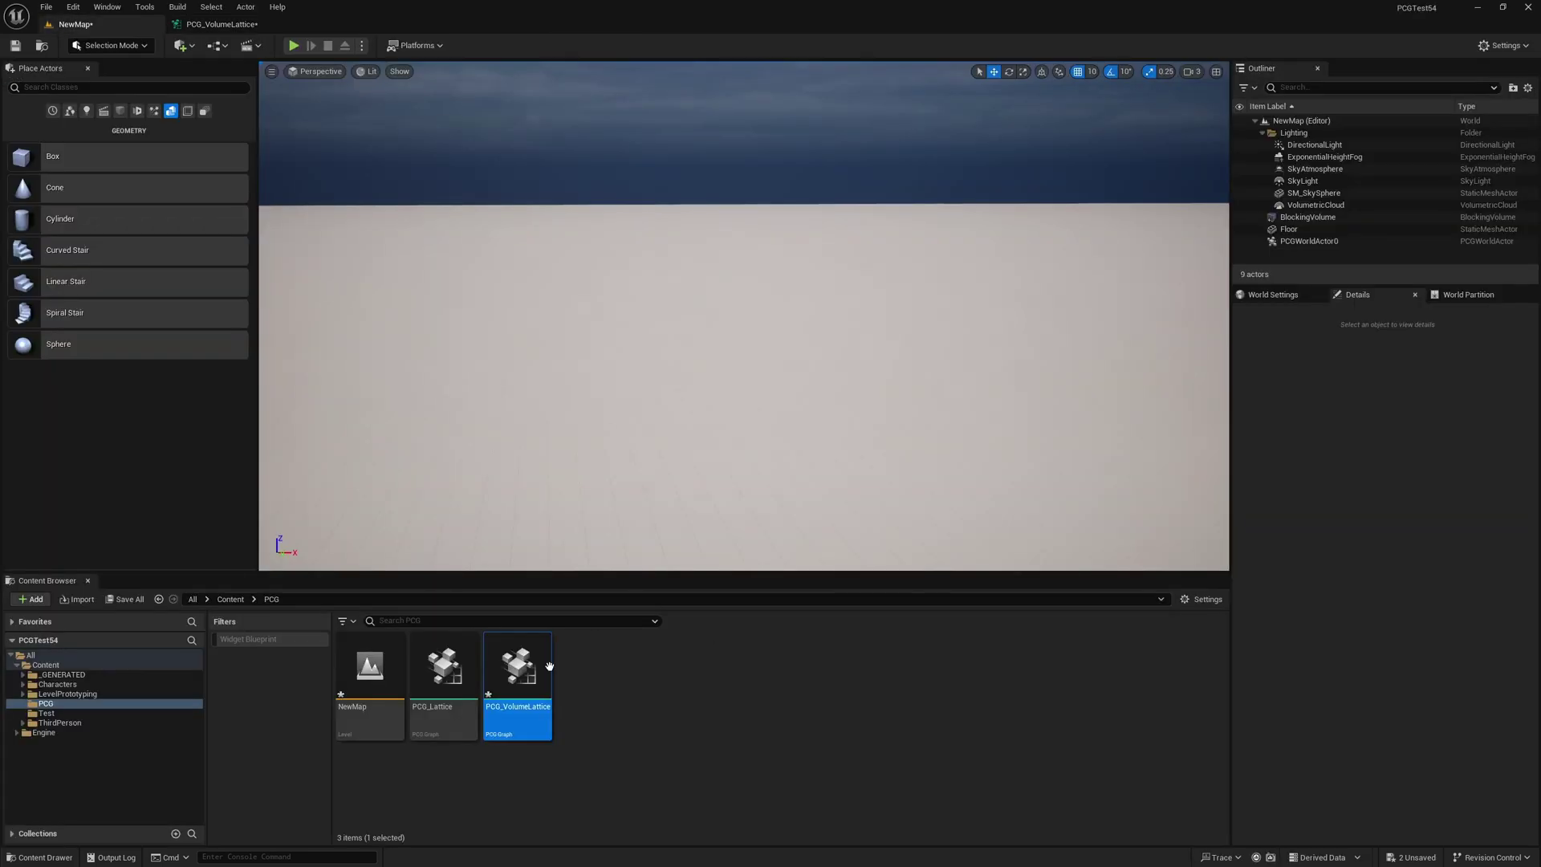
drag(549, 666, 637, 500)
right_drag(637, 499, 683, 542)
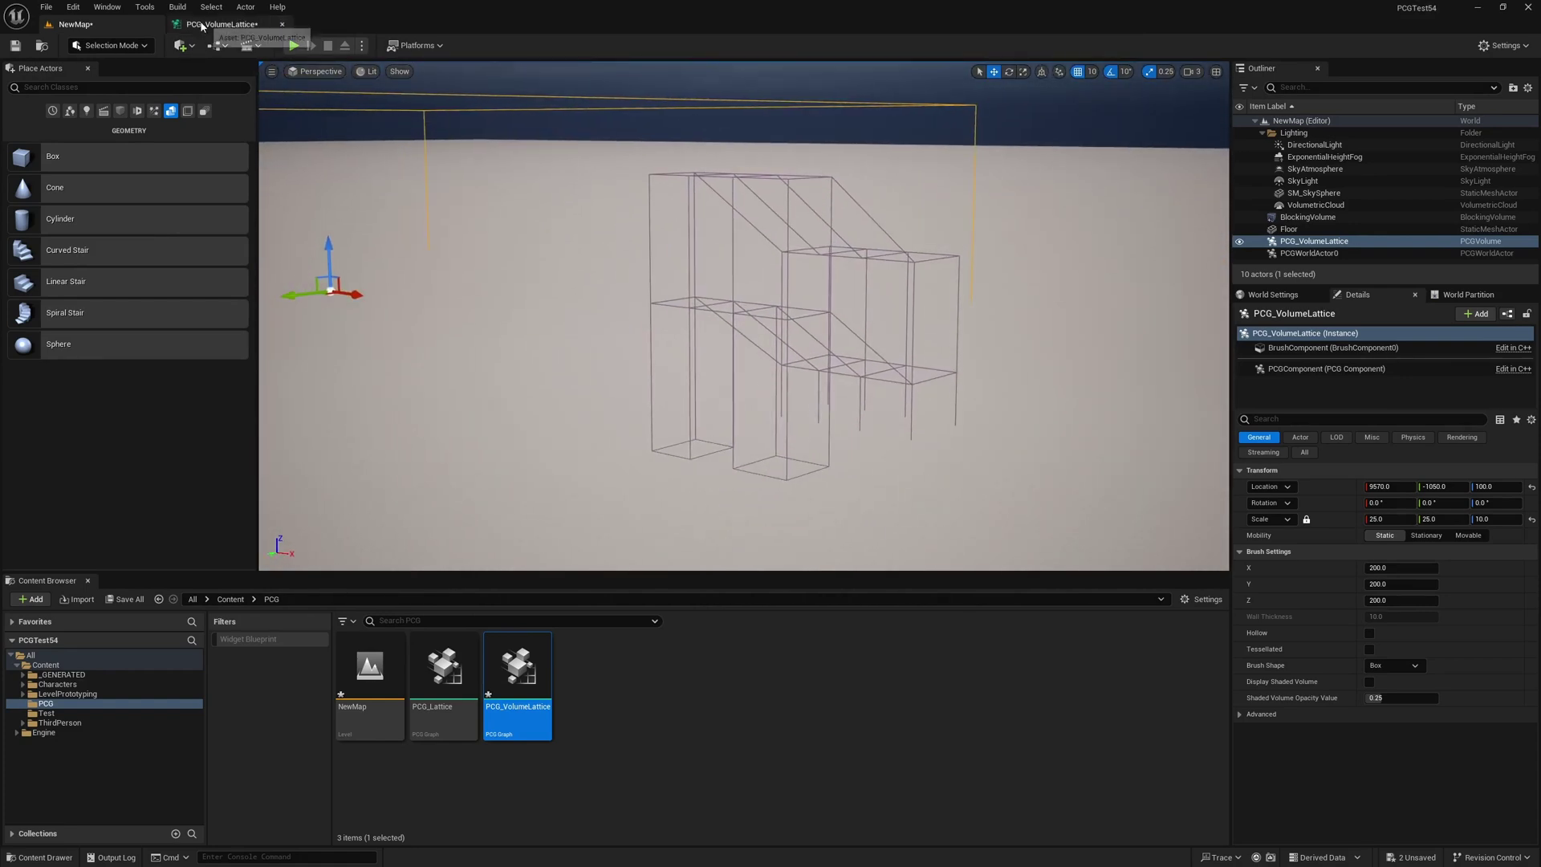
- Add a Get Actor Data node to the PCG_VolumeLattice graph, filtering All World Actors by the tag LatticeFill
click(222, 24)
right_click(320, 239)
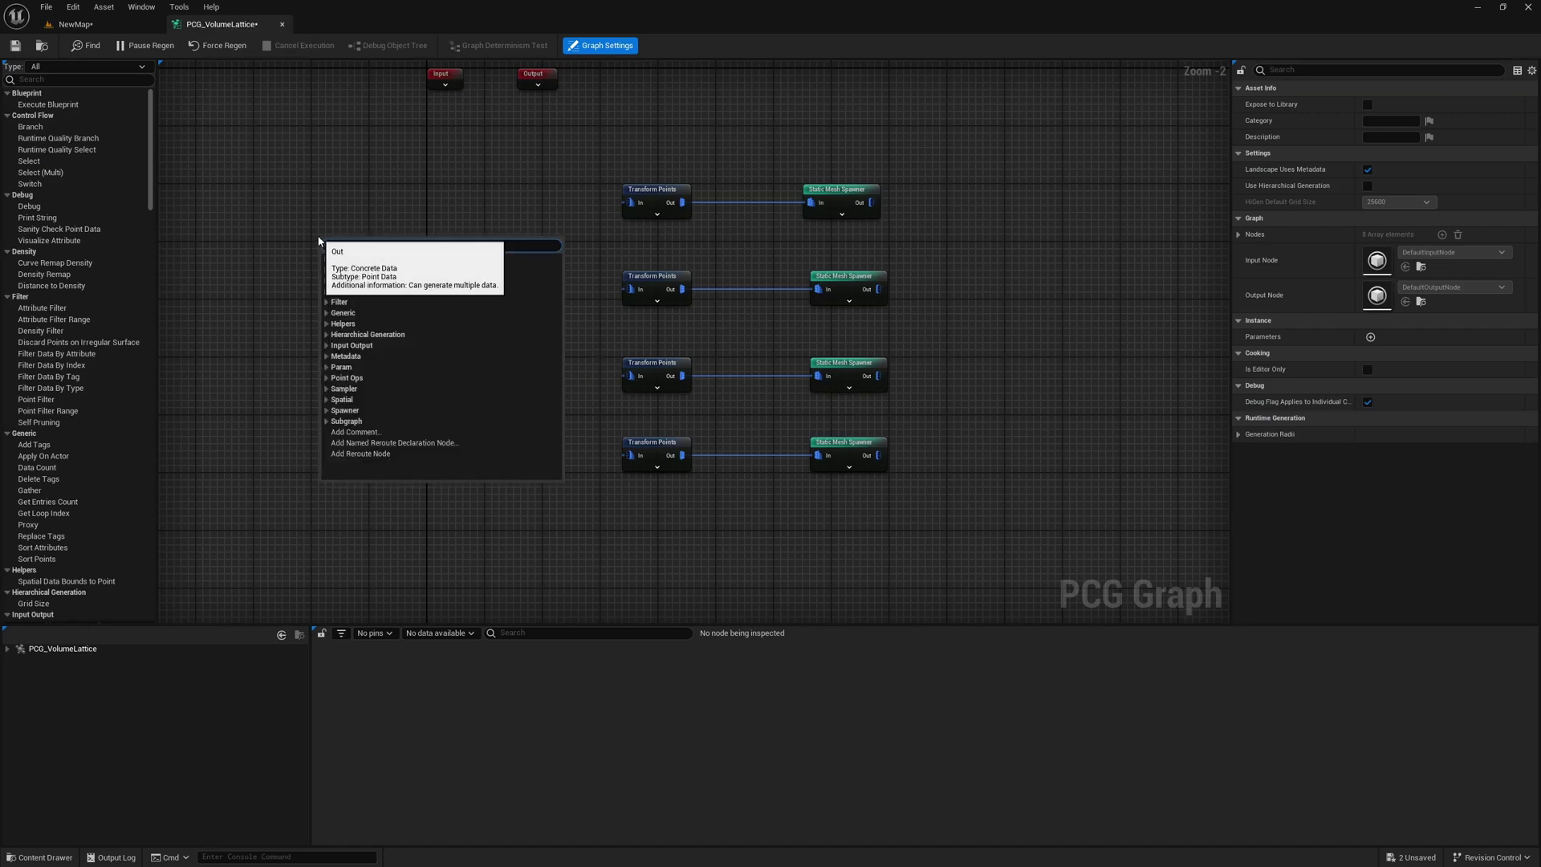
text(get acto)
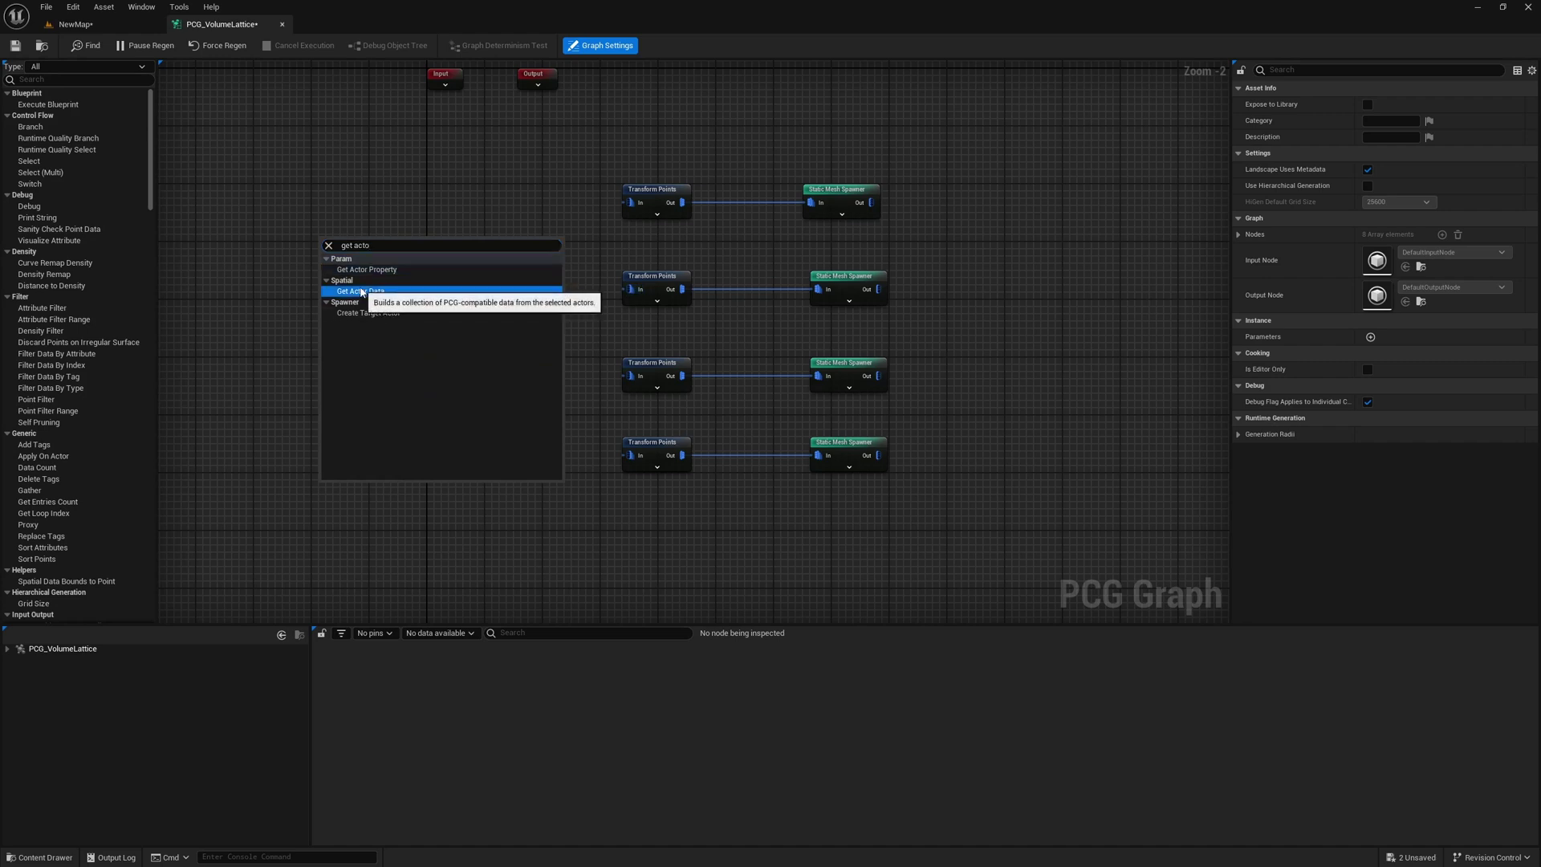
click(361, 292)
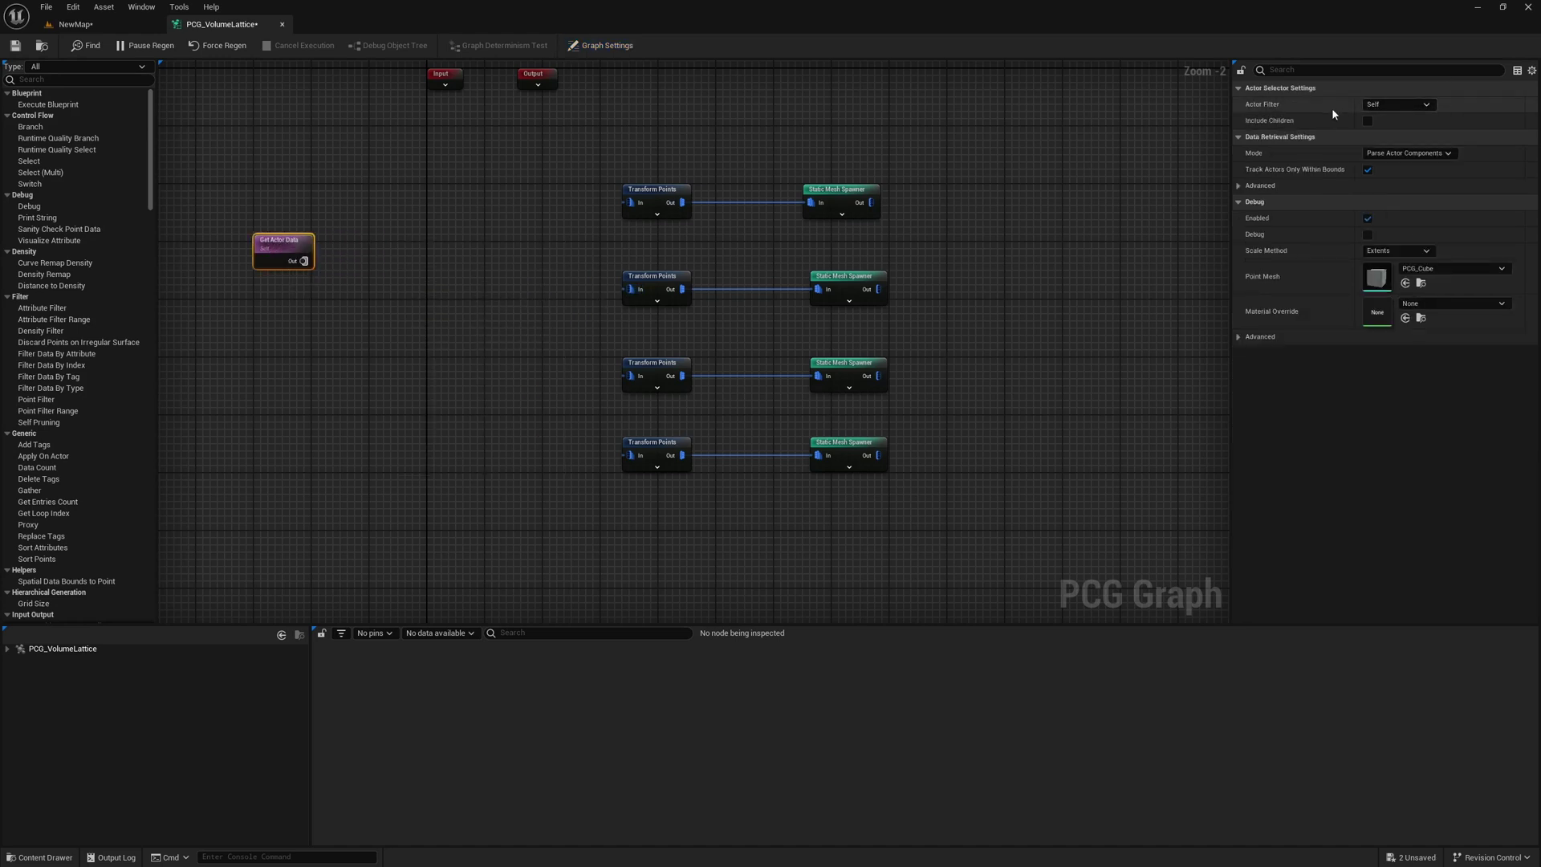
click(1397, 104)
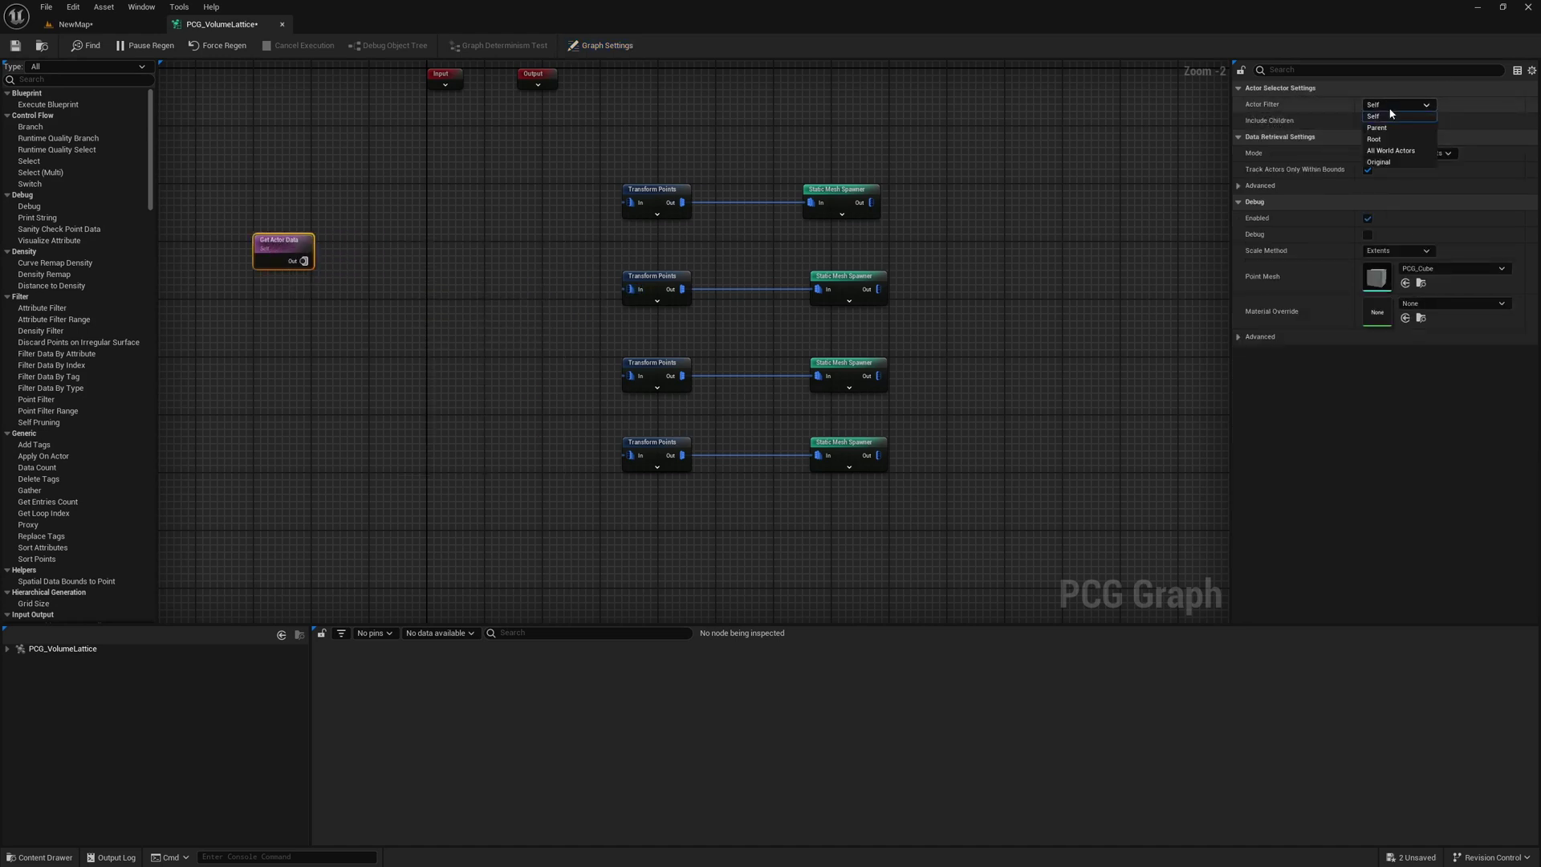
click(1373, 152)
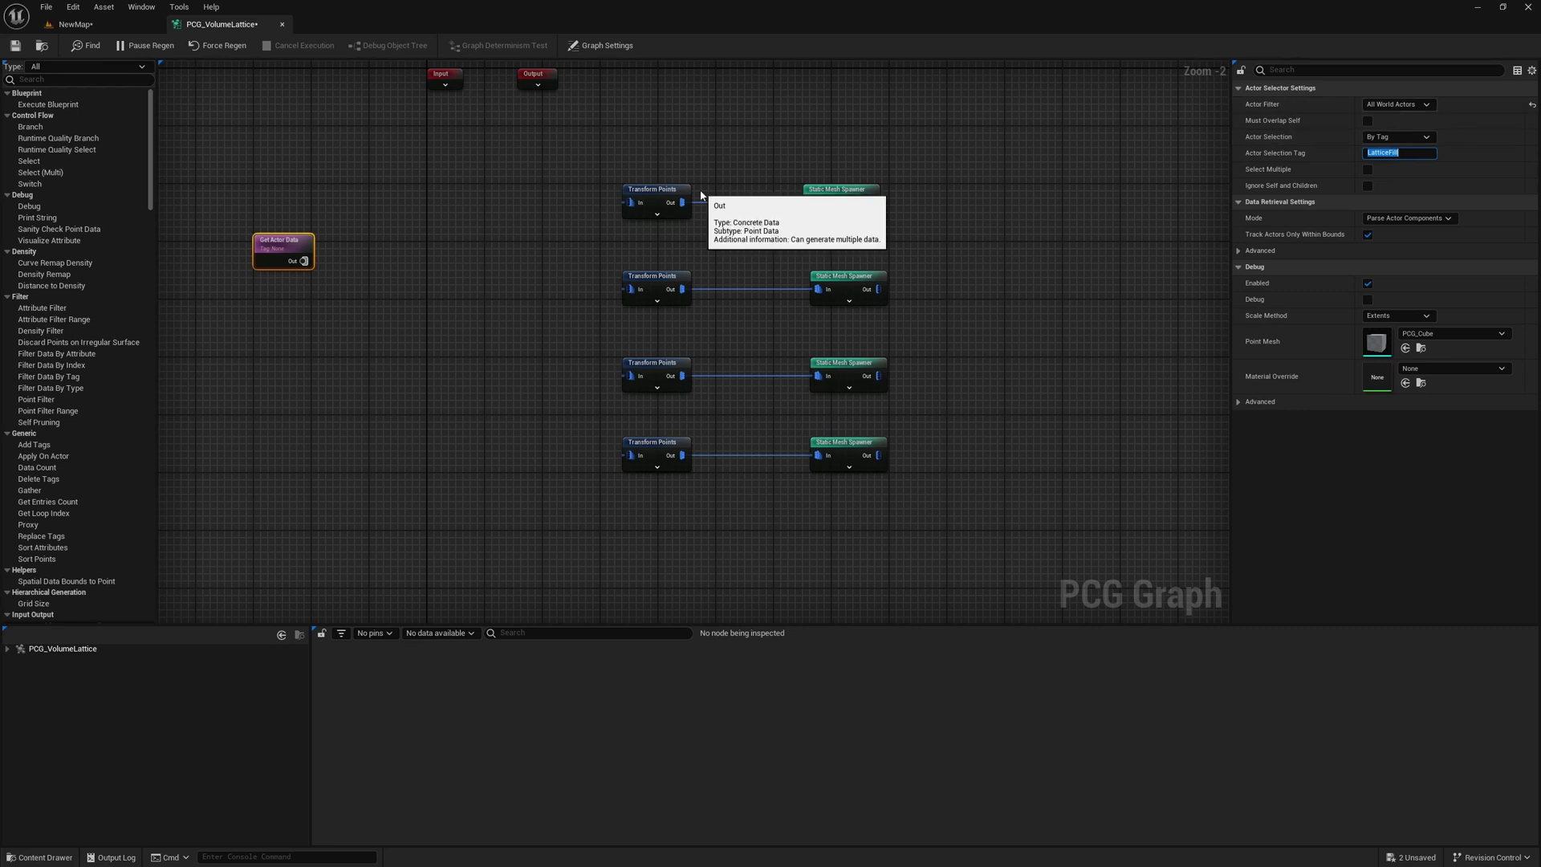
click(502, 240)
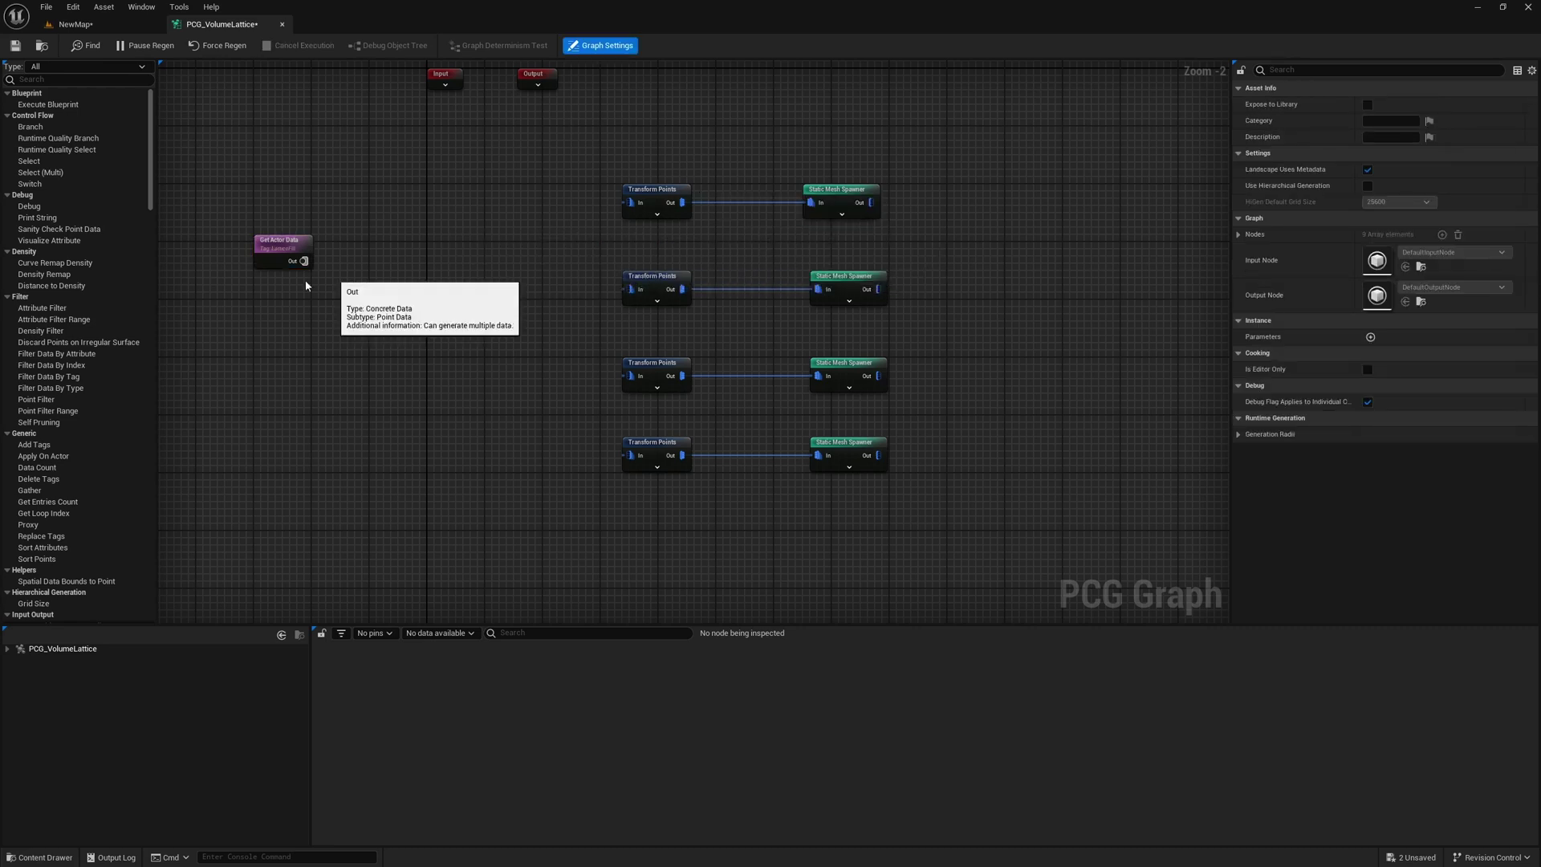
- Undo the graph edits back to the Create Points Grid nodes and examine the first grid node's settings
click(292, 245)
scroll(397, 254, up, 1)
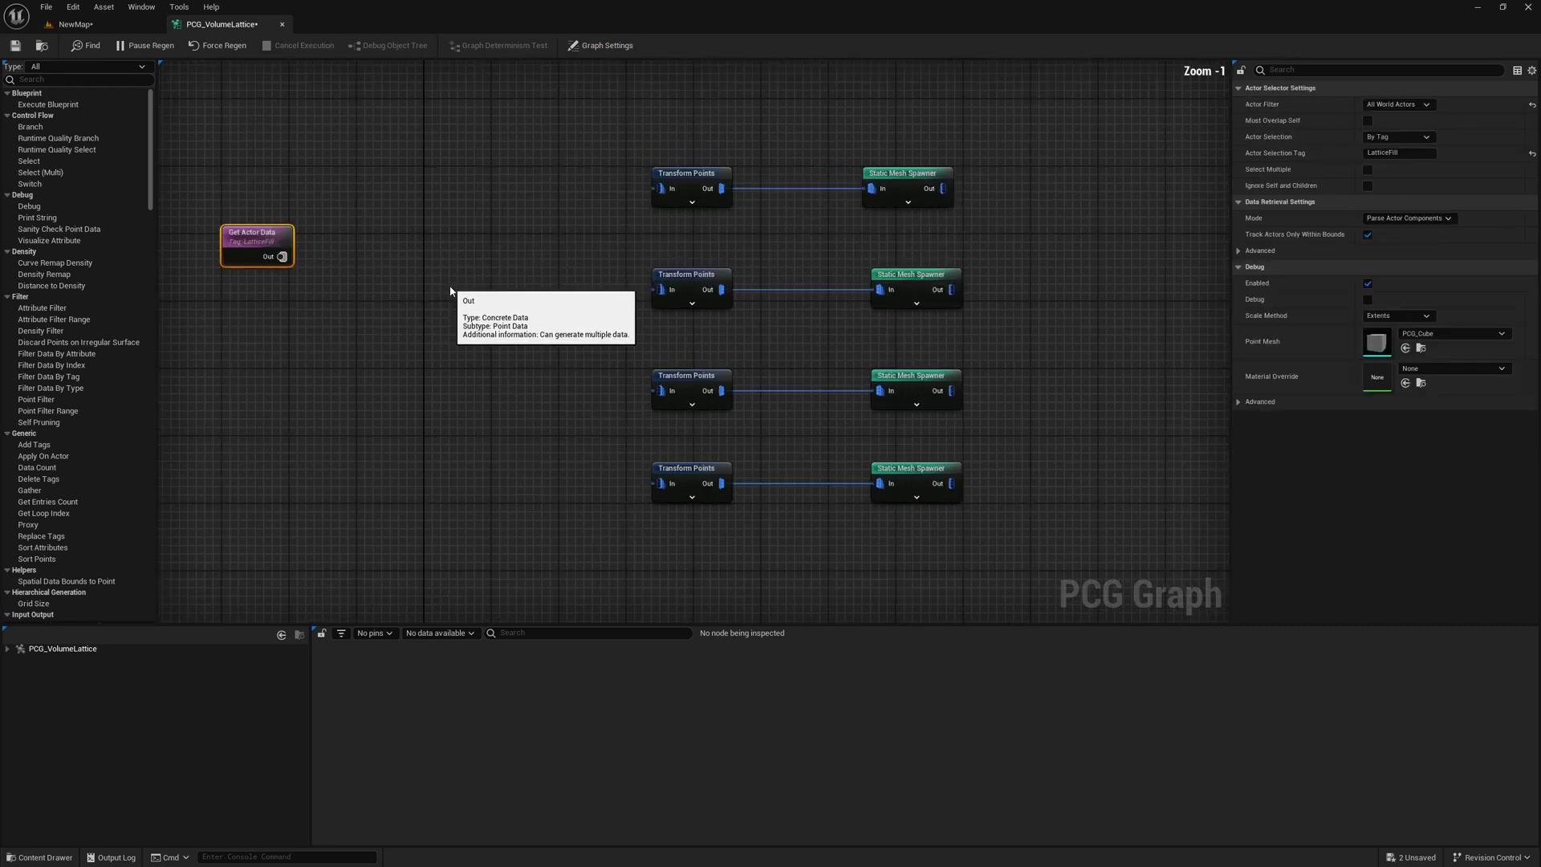
right_drag(396, 254, 446, 255)
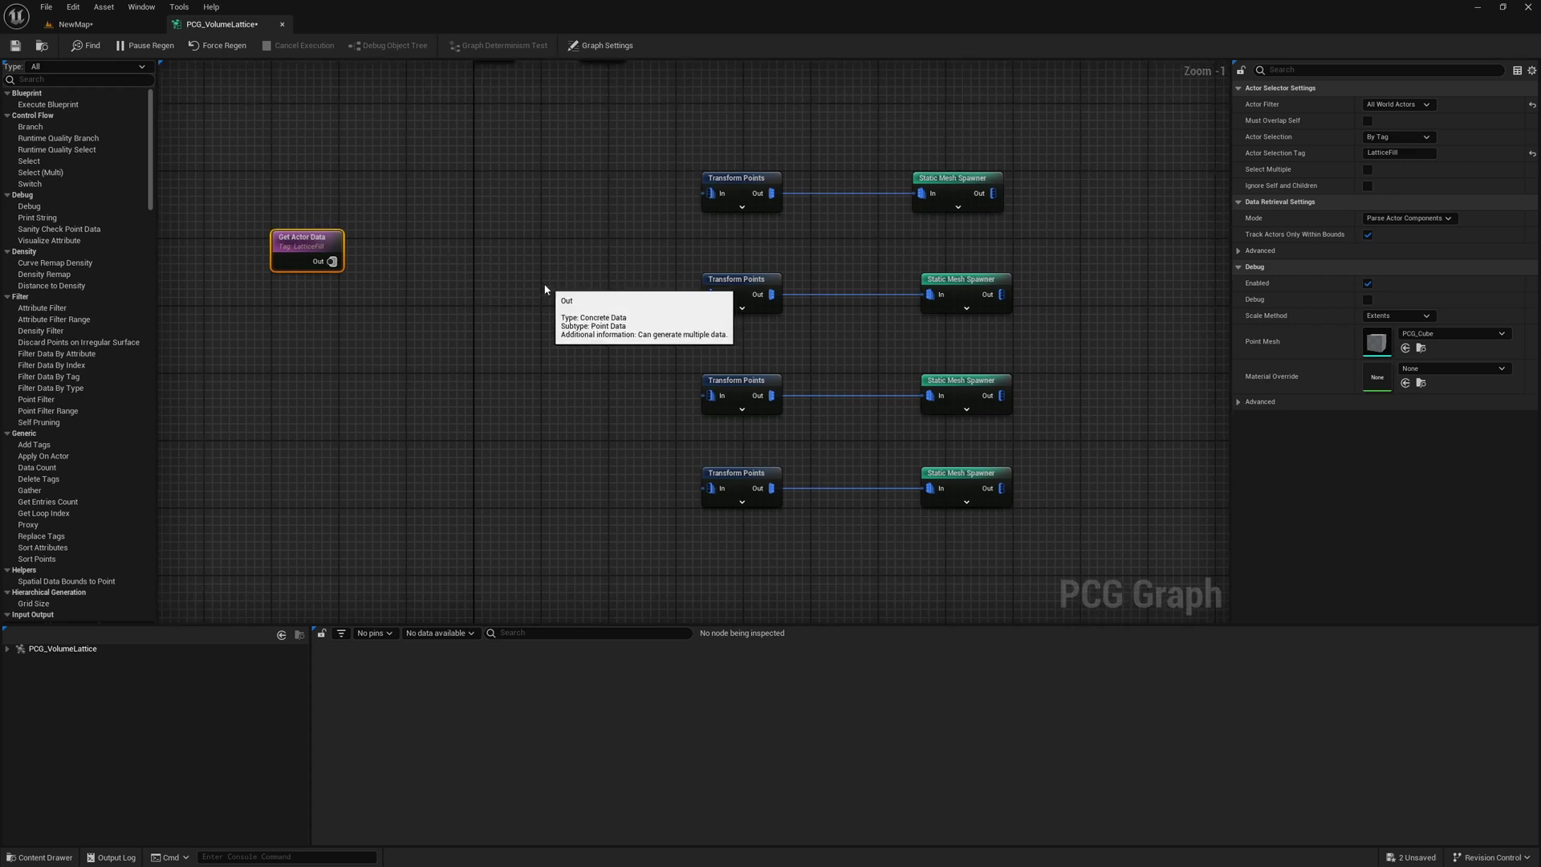
key(ctrl+z)
right_drag(488, 194, 517, 311)
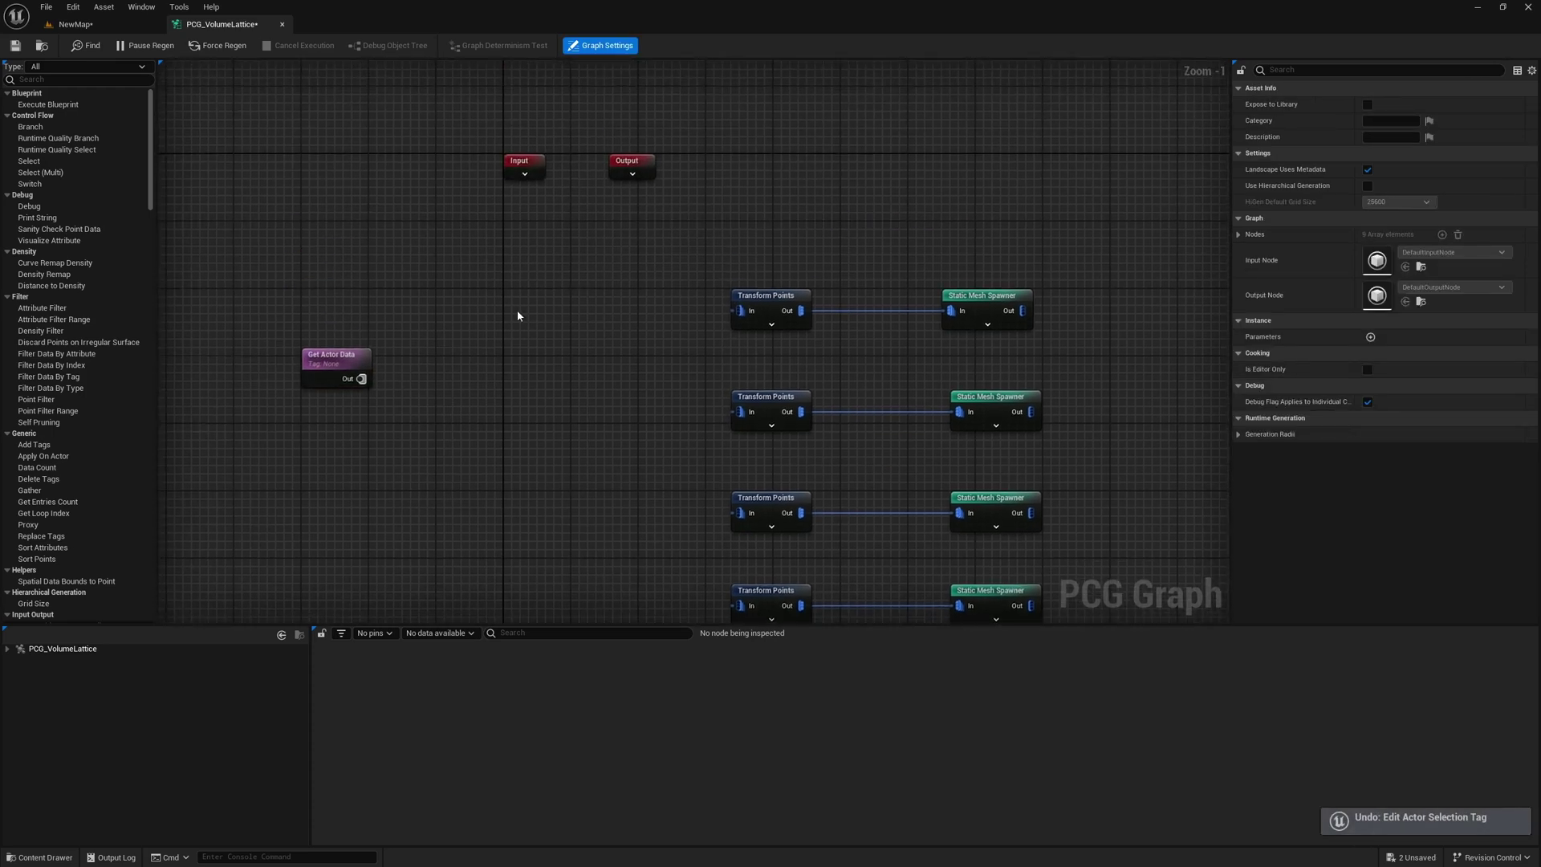
key(ctrl+z)
key(ctrl+z)
key(ctrl+z)
key(ctrl+z)
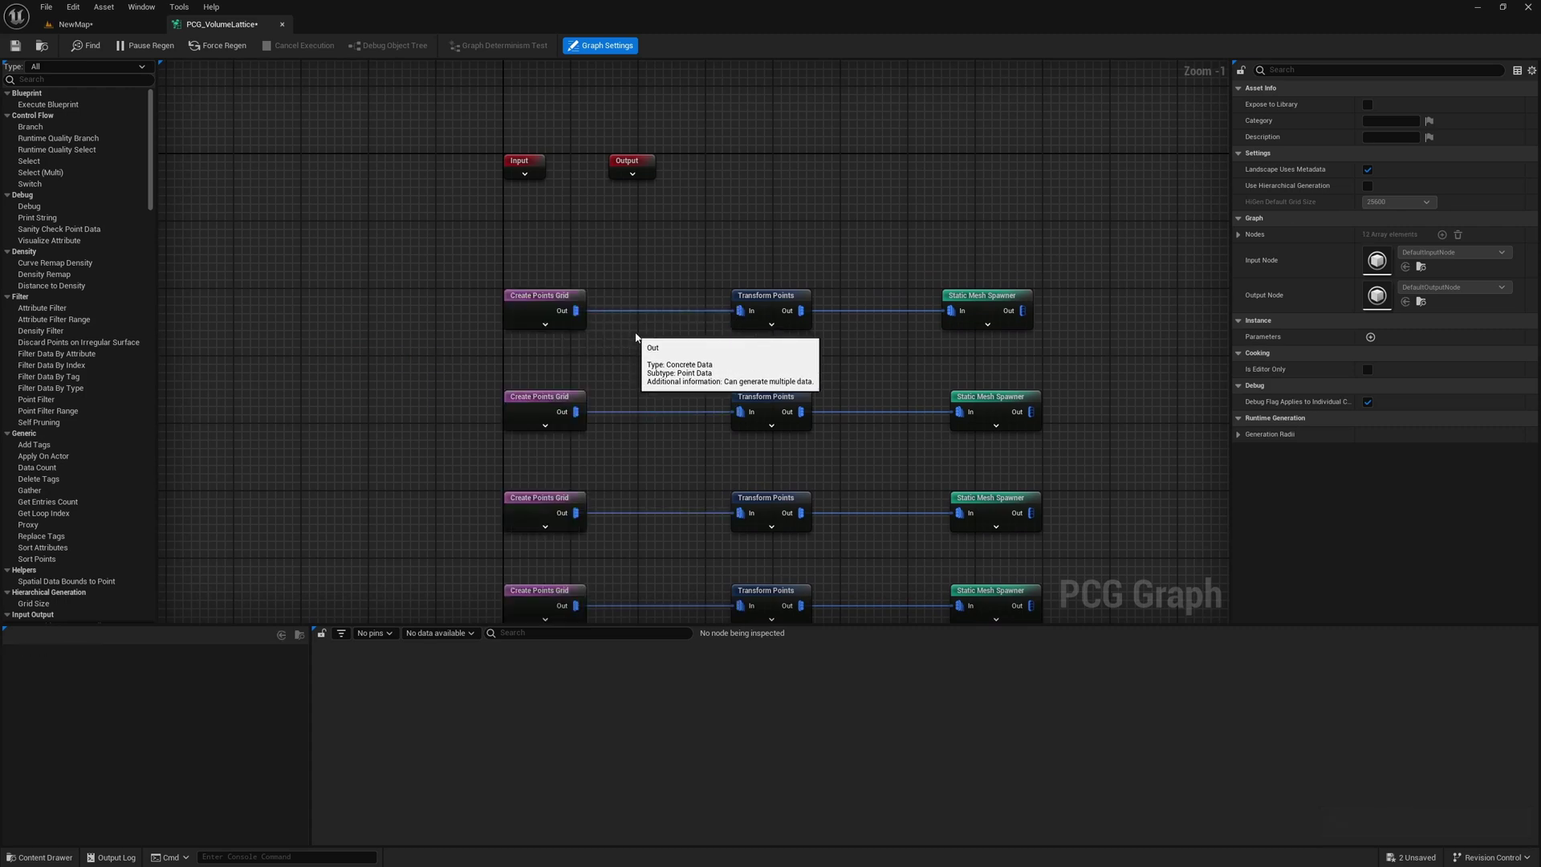
click(539, 267)
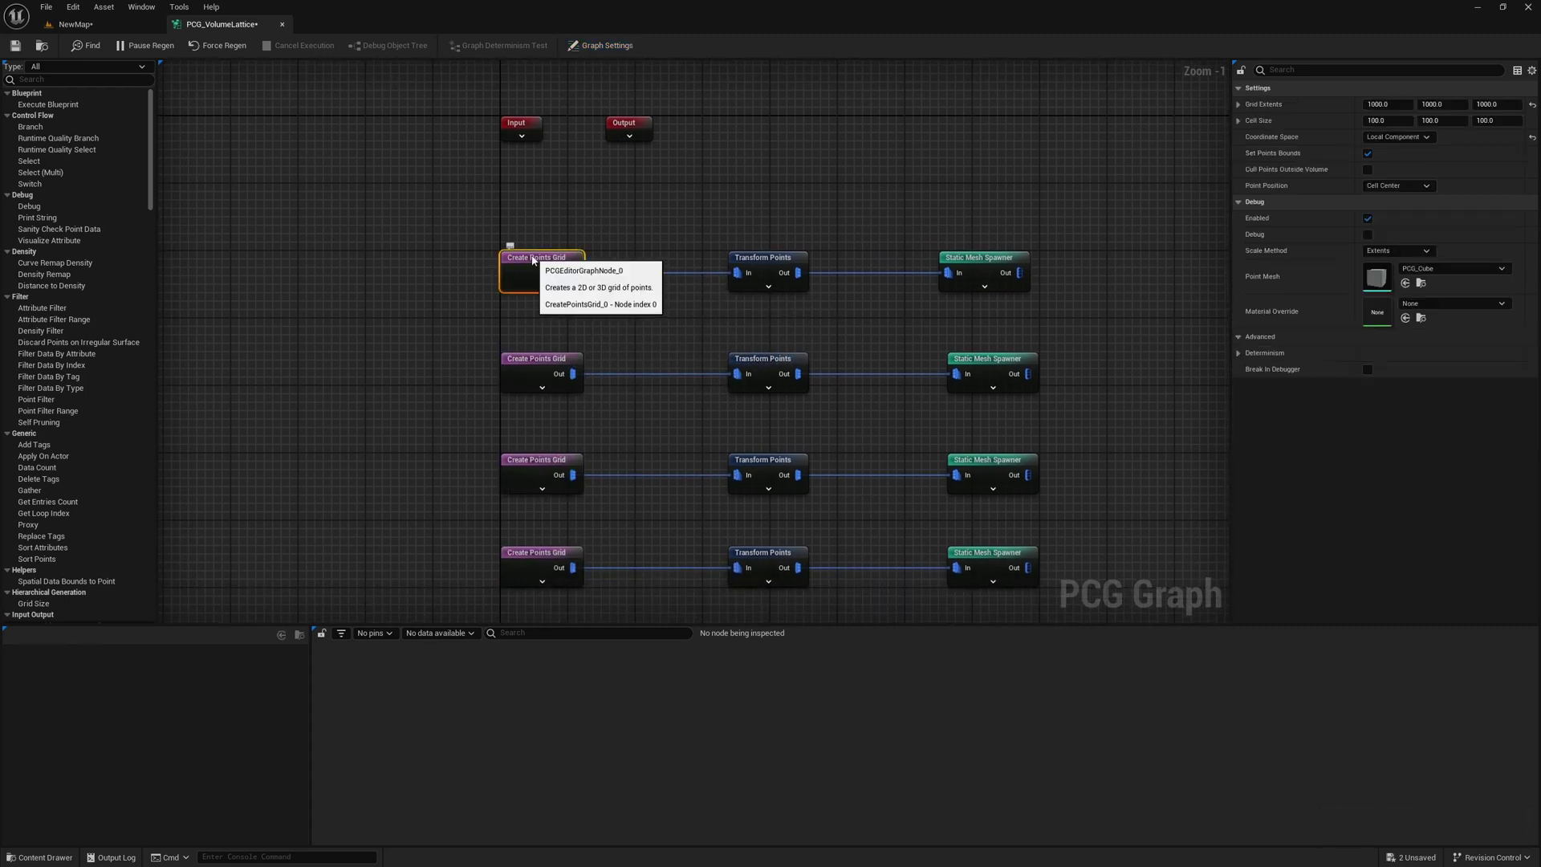
right_drag(394, 310, 443, 301)
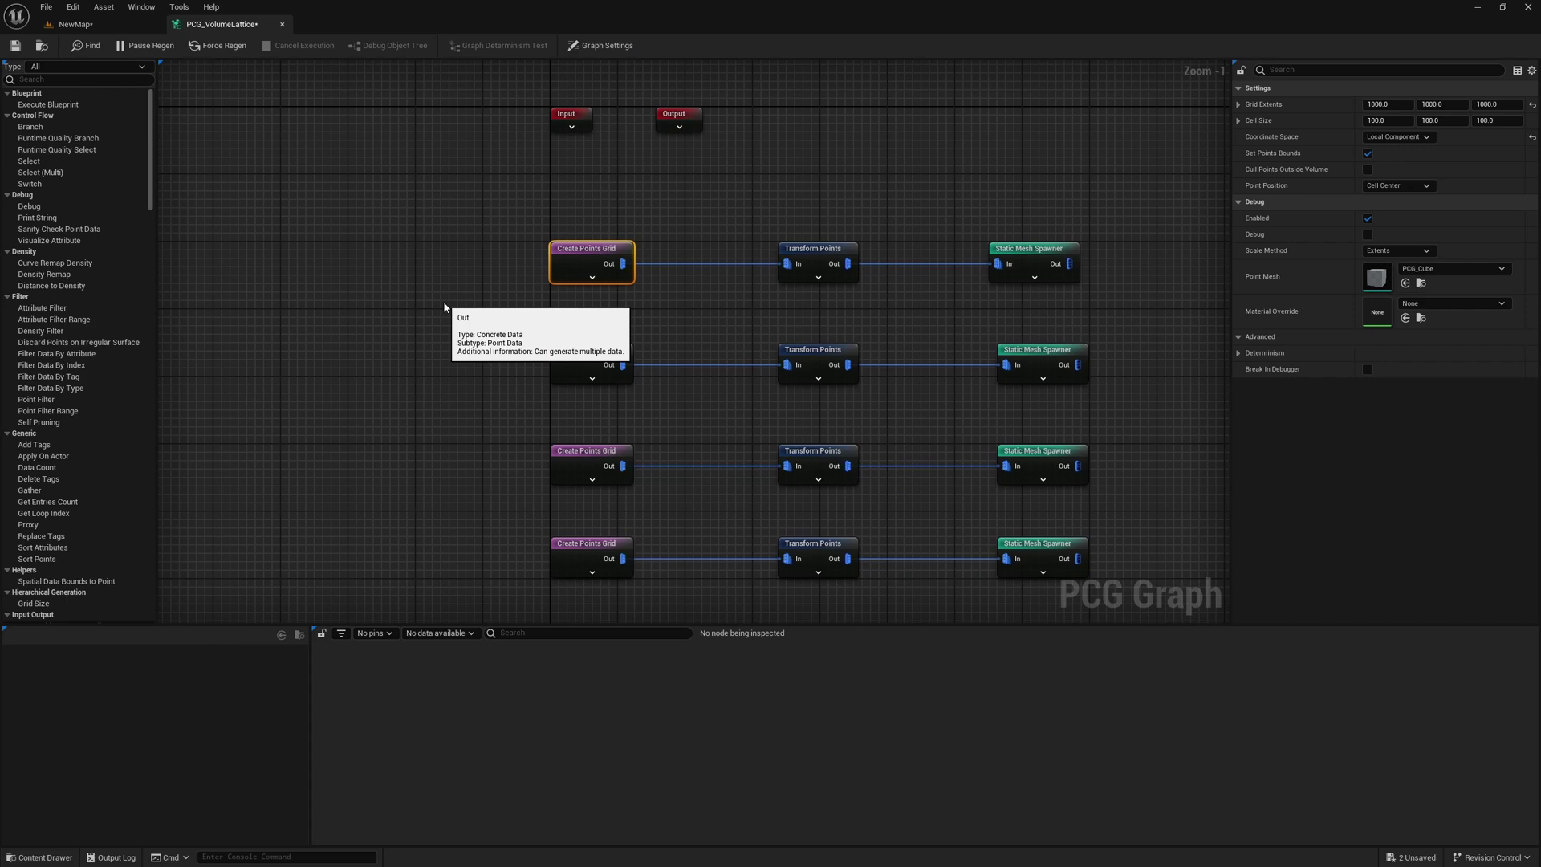
- Redo the grid node deletion and the Get Actor Data setup, and select the Get Actor Data node
key(ctrl+y)
key(ctrl+y)
key(ctrl+y)
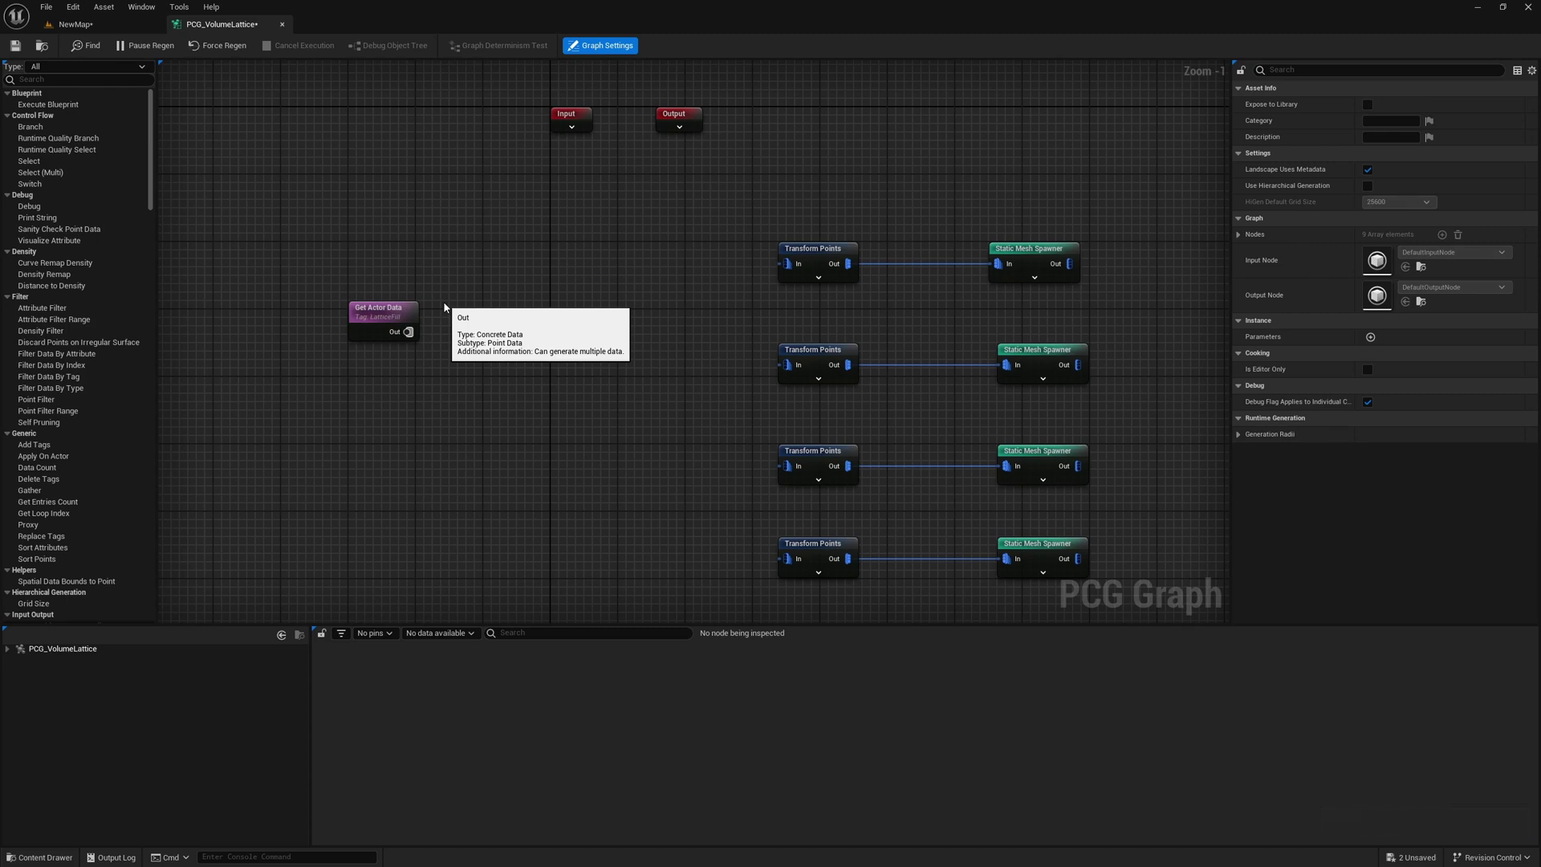
click(378, 318)
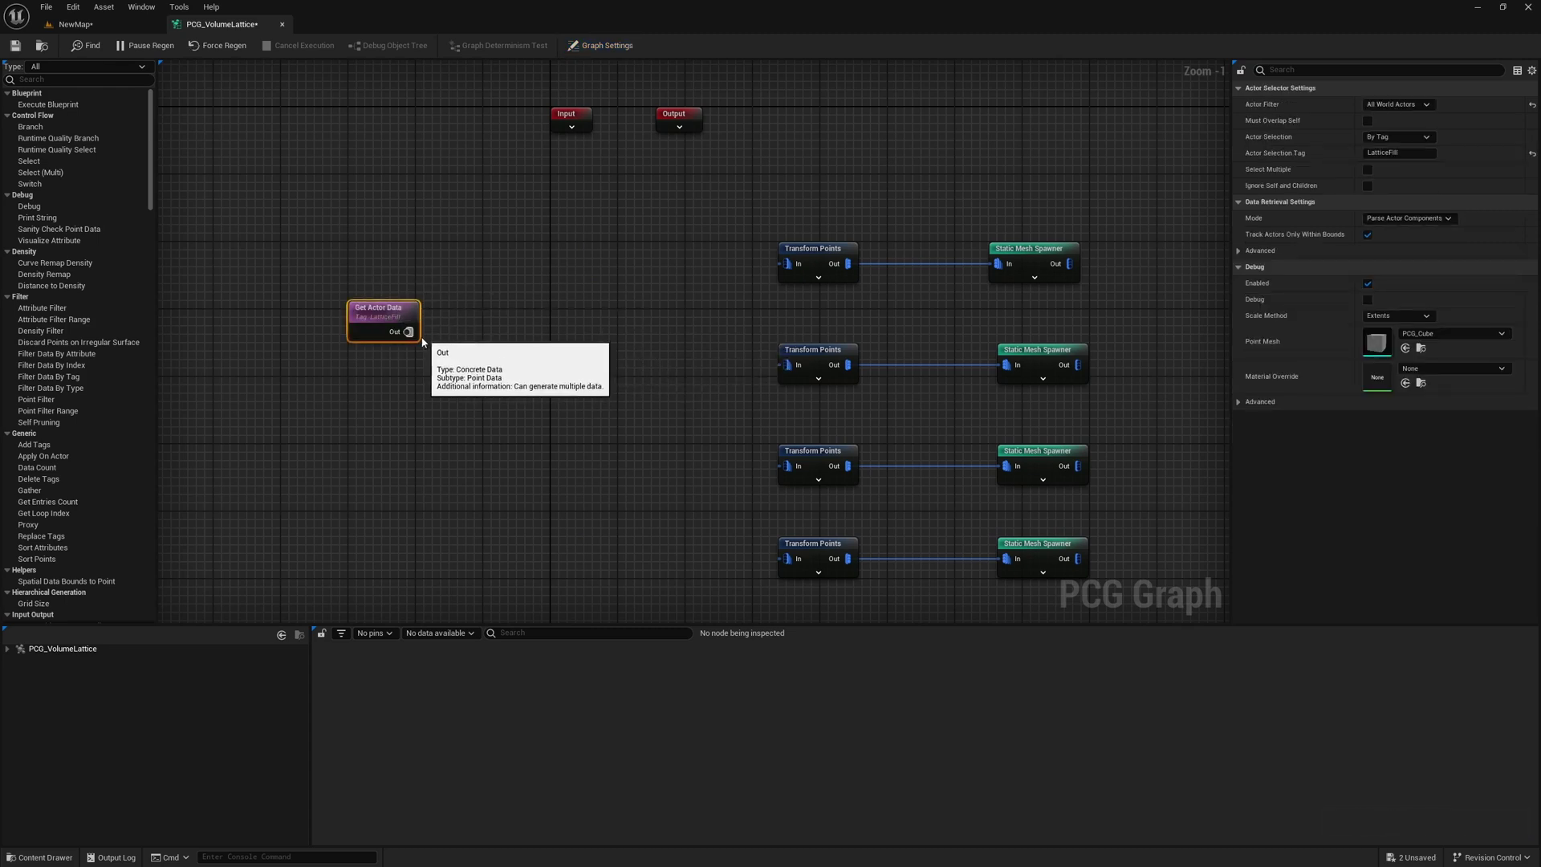
drag(409, 332, 538, 333)
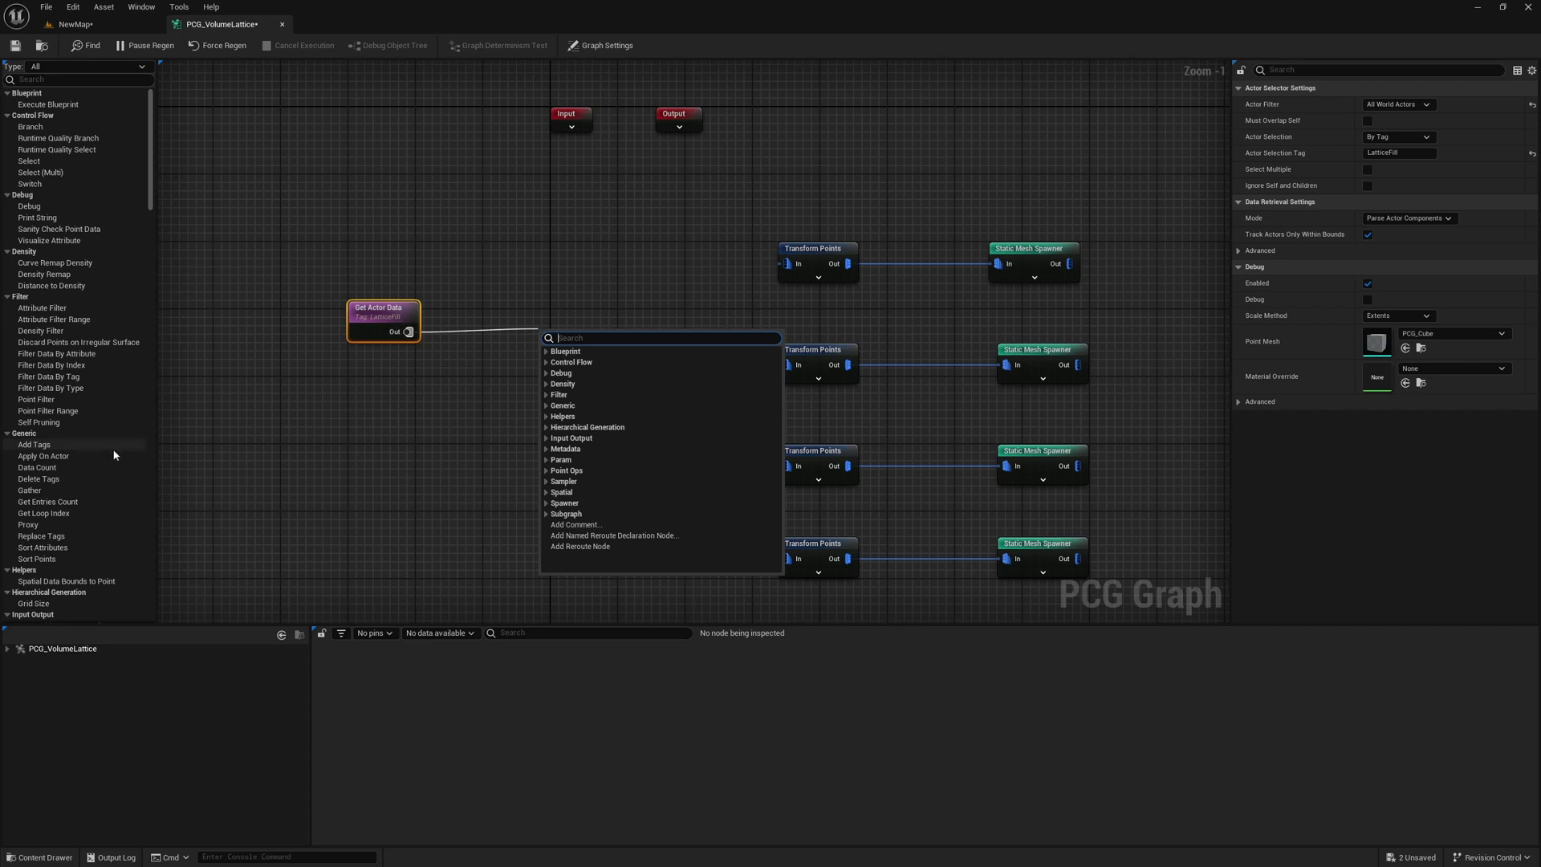
key(Escape)
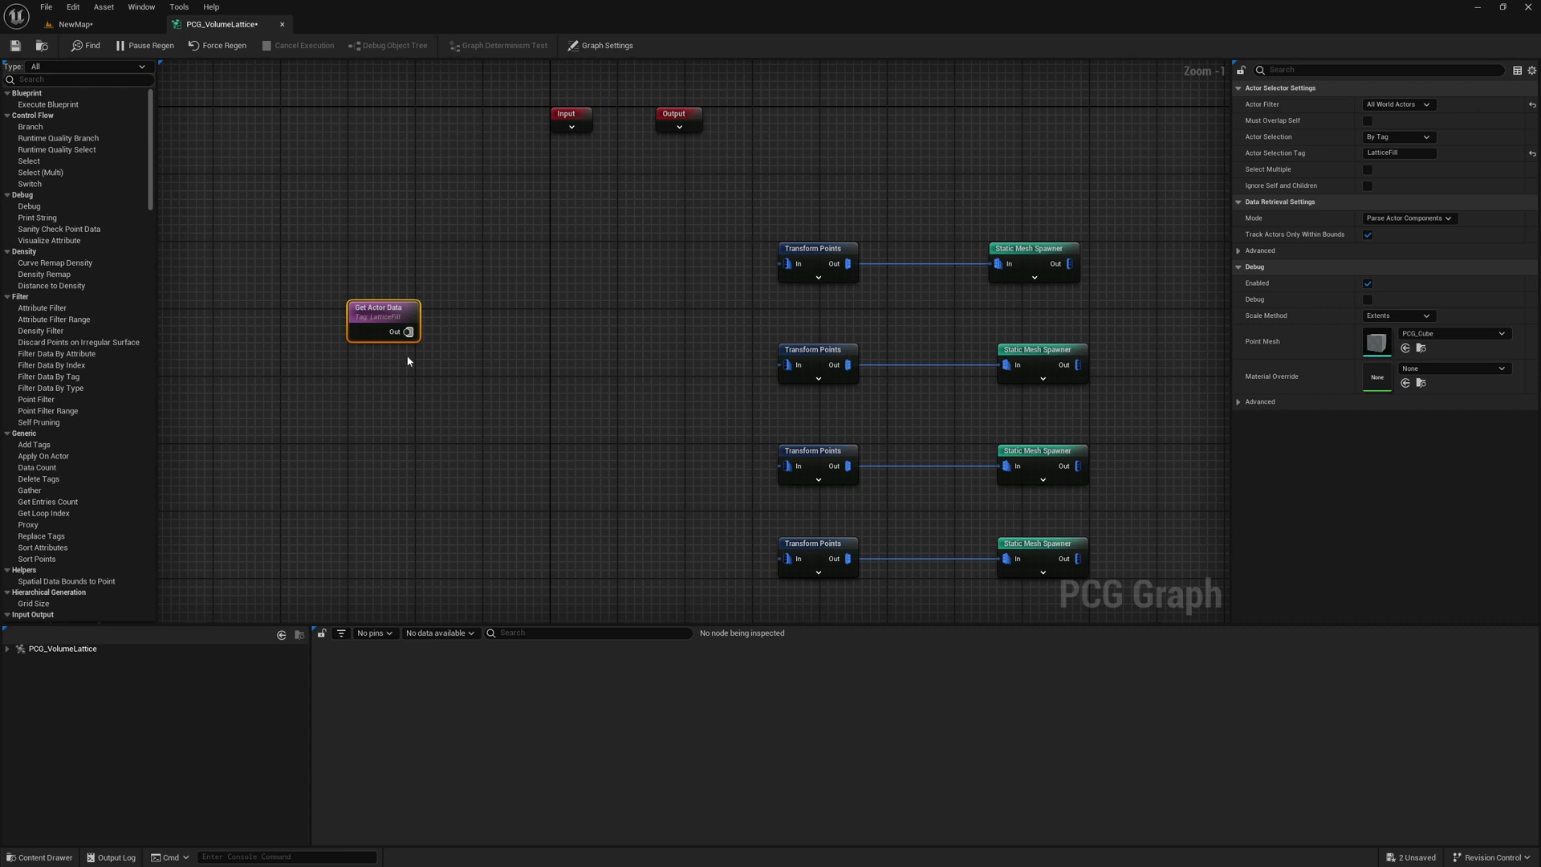
scroll(586, 351, down, 2)
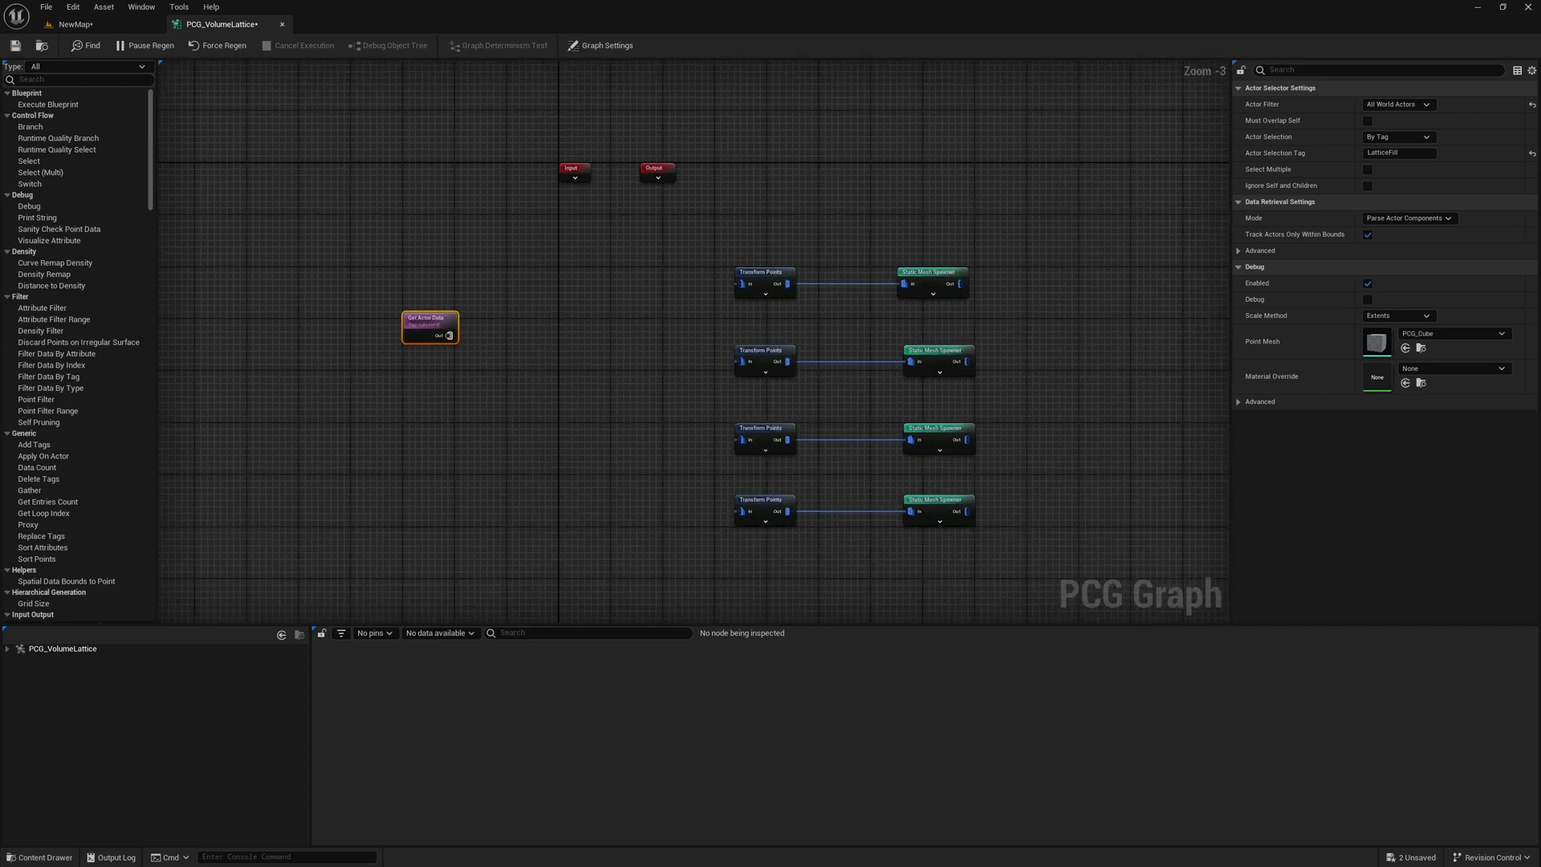
- Add a Volume Sampler node fed by Get Actor Data and connect its output to the first Transform Points node
mouse_move(449, 328)
mouse_down()
mouse_move(487, 329)
mouse_move(436, 330)
mouse_move(471, 334)
mouse_up()
text(volume)
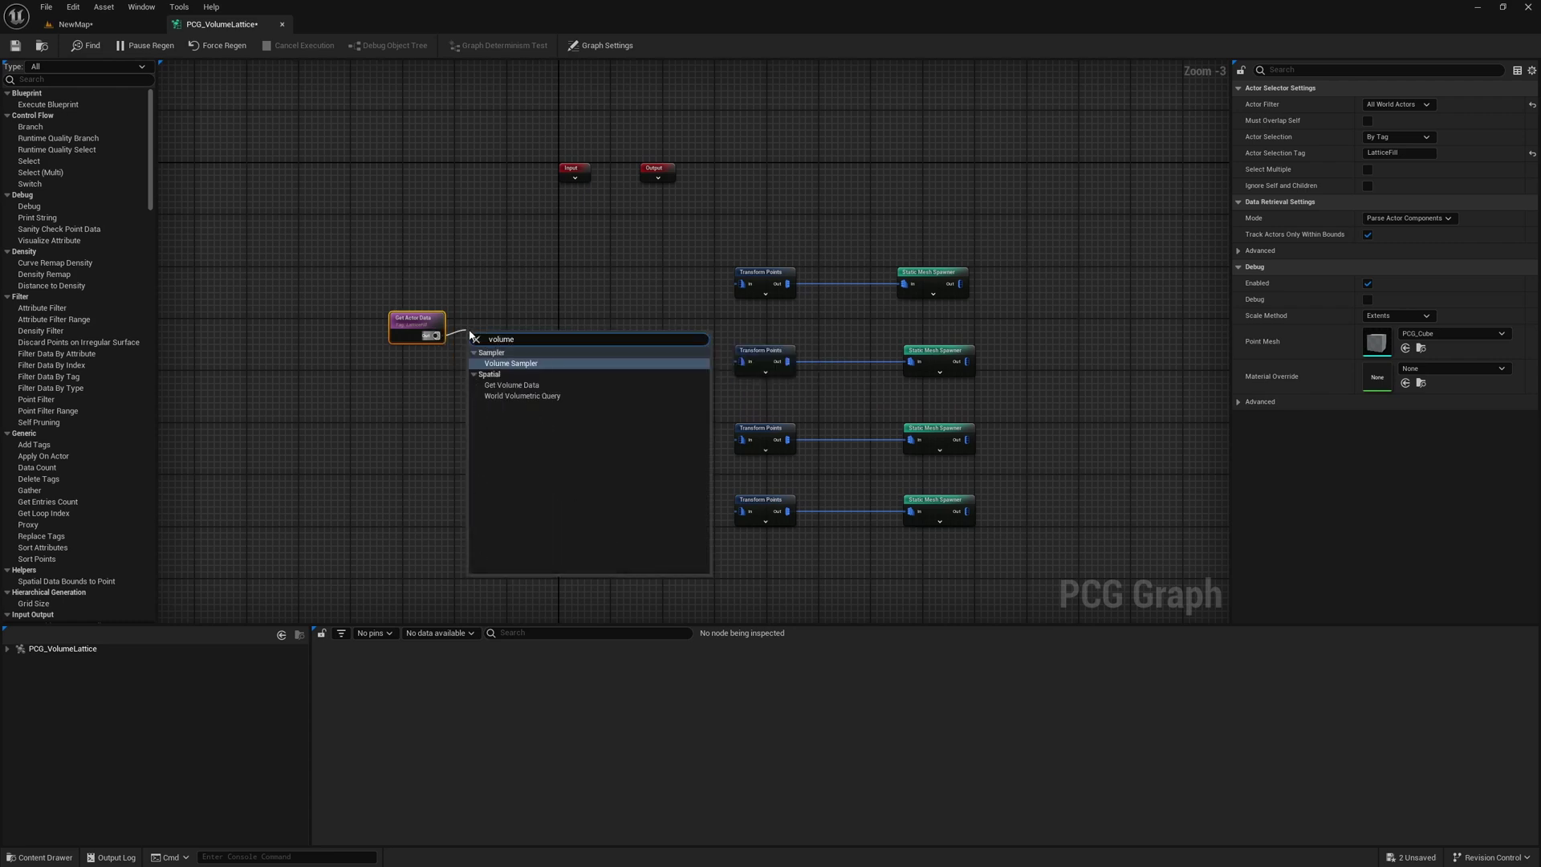
key(Return)
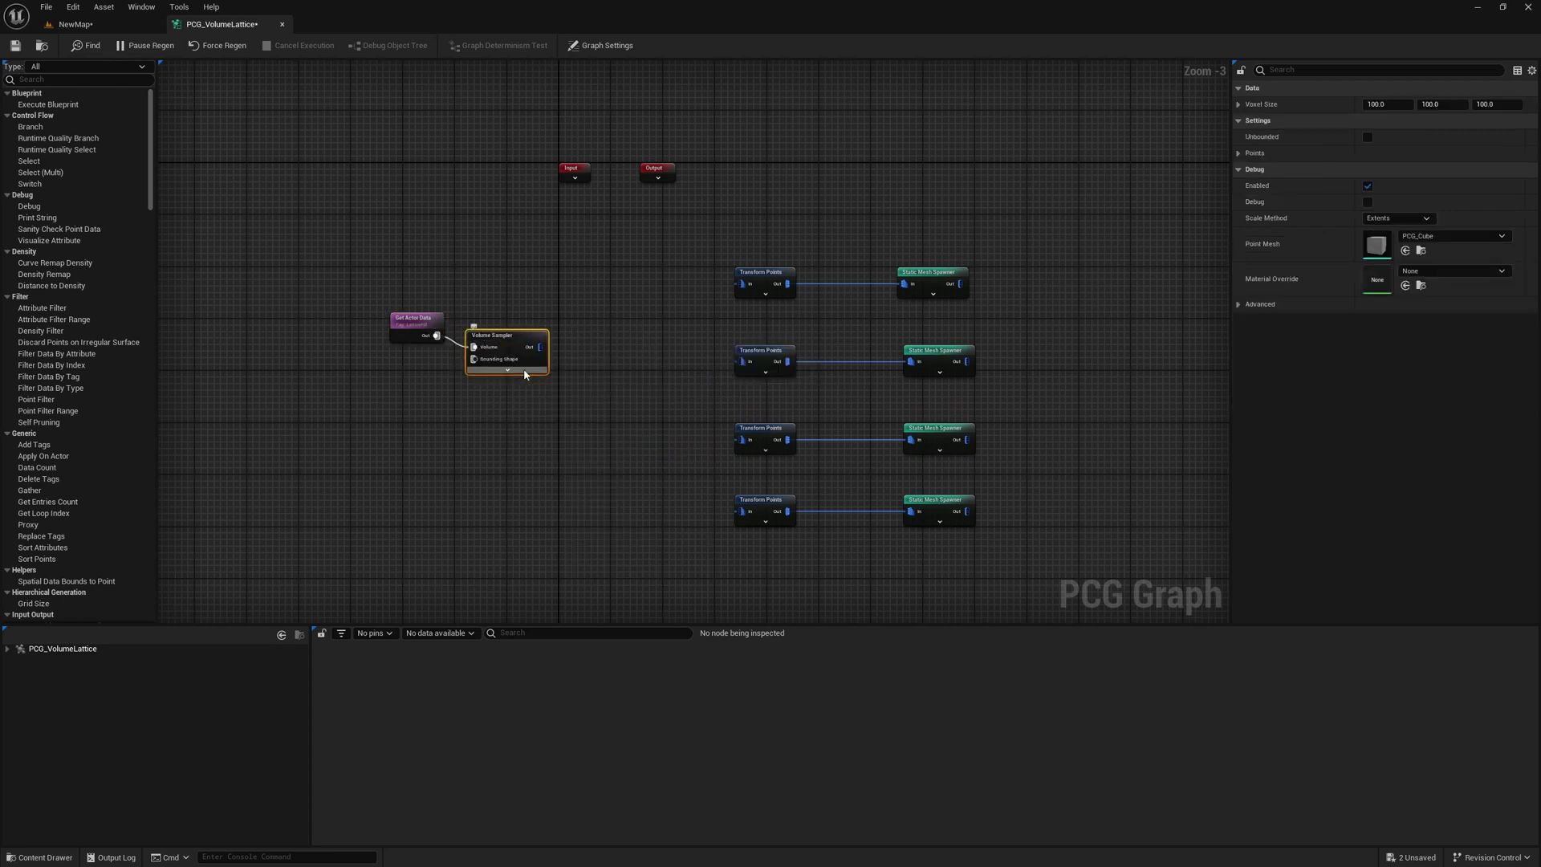
scroll(534, 385, up, 2)
drag(576, 284, 807, 261)
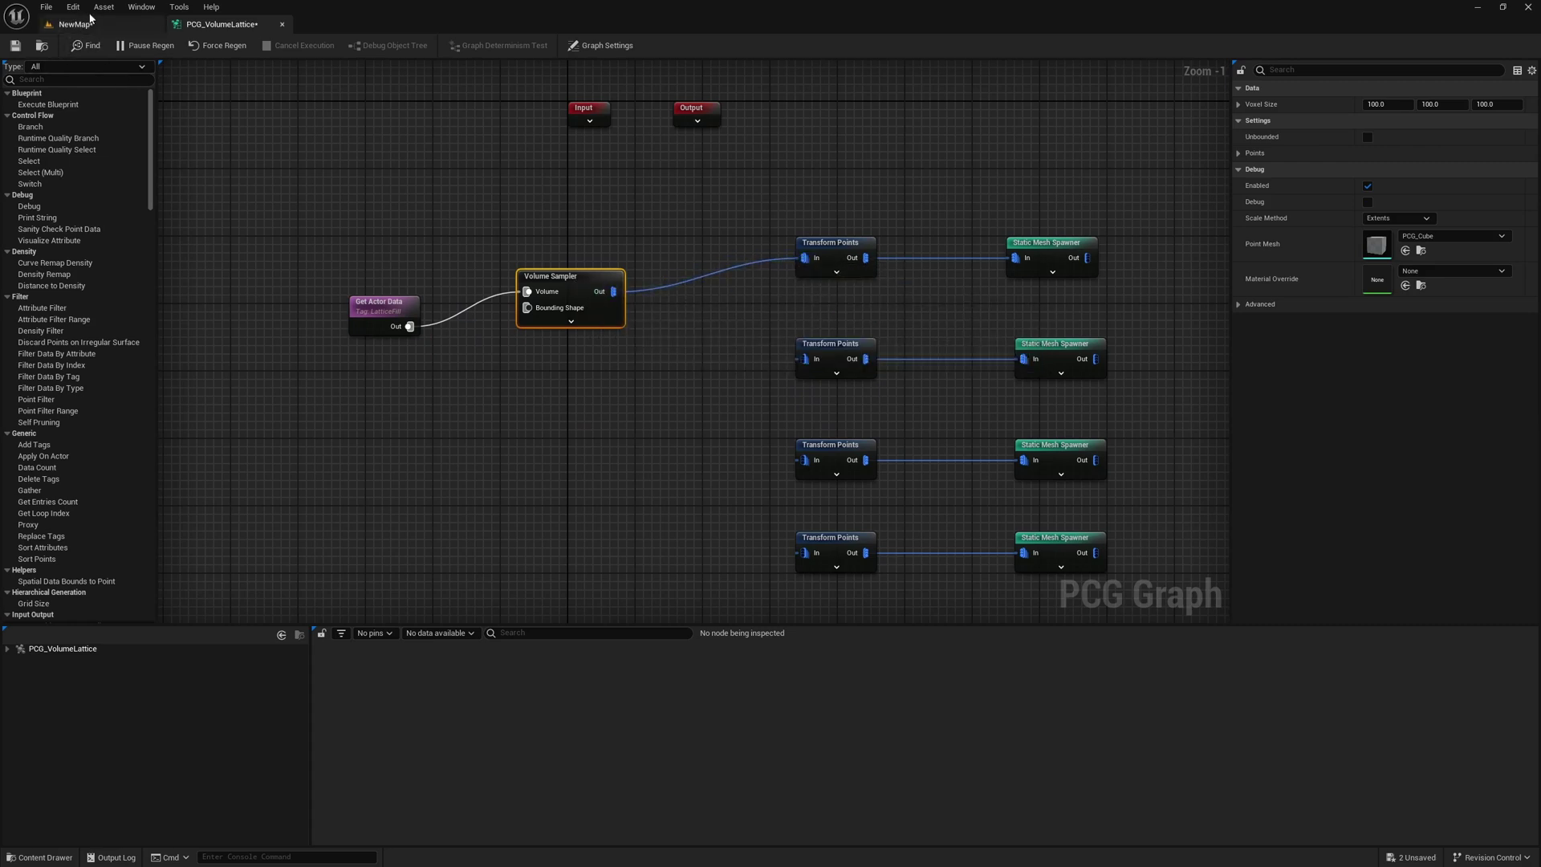
- Select the blocking volume in the NewMap level and copy the LatticeFill tag from the Get Actor Data node's settings
click(75, 24)
right_drag(418, 132, 402, 209)
key(w)
right_drag(849, 290, 821, 319)
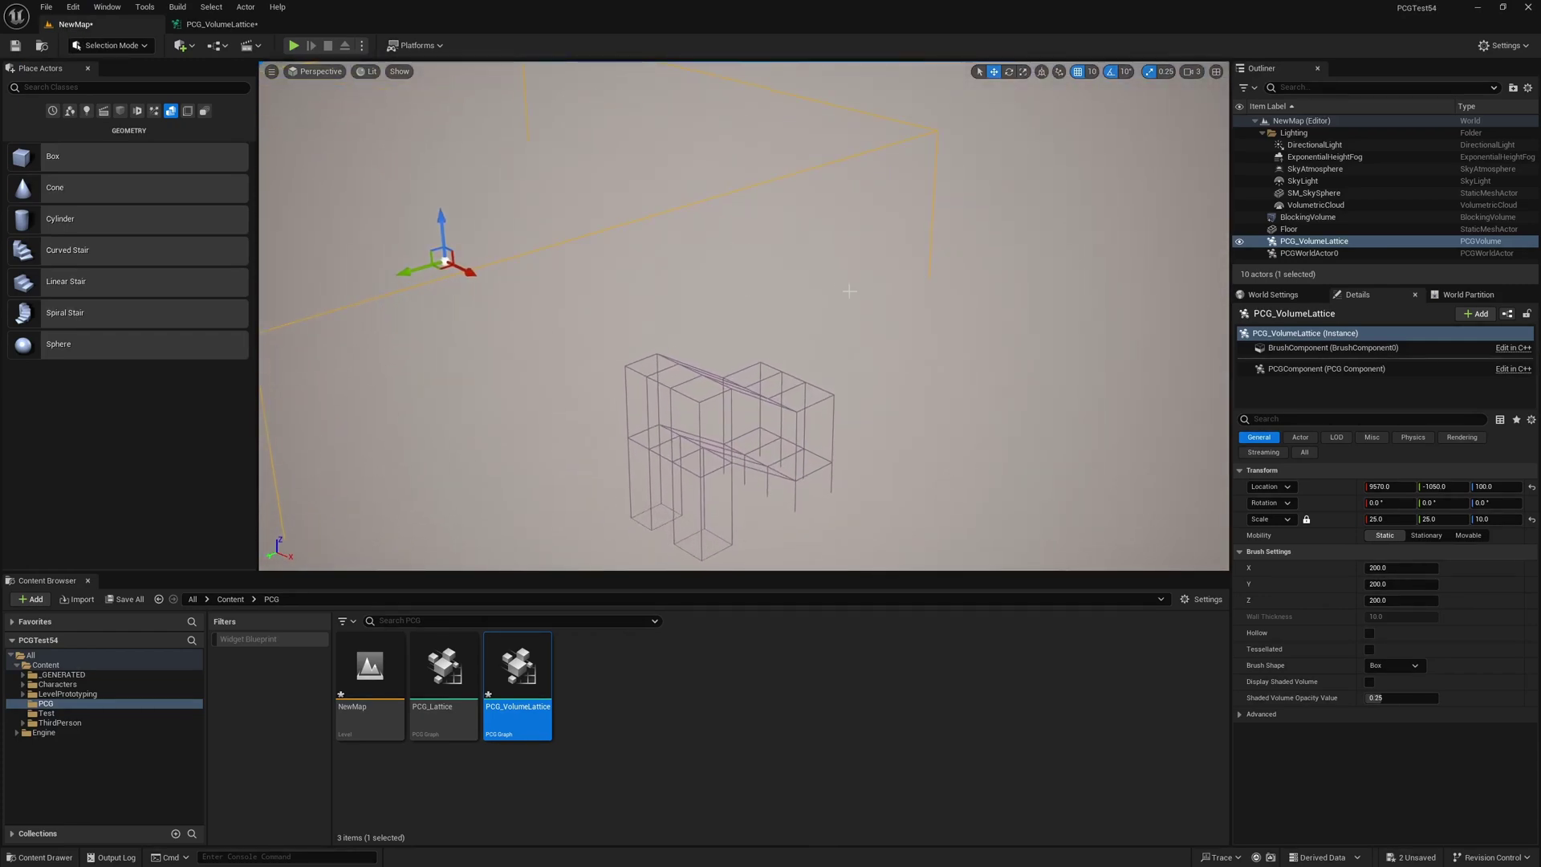
click(695, 404)
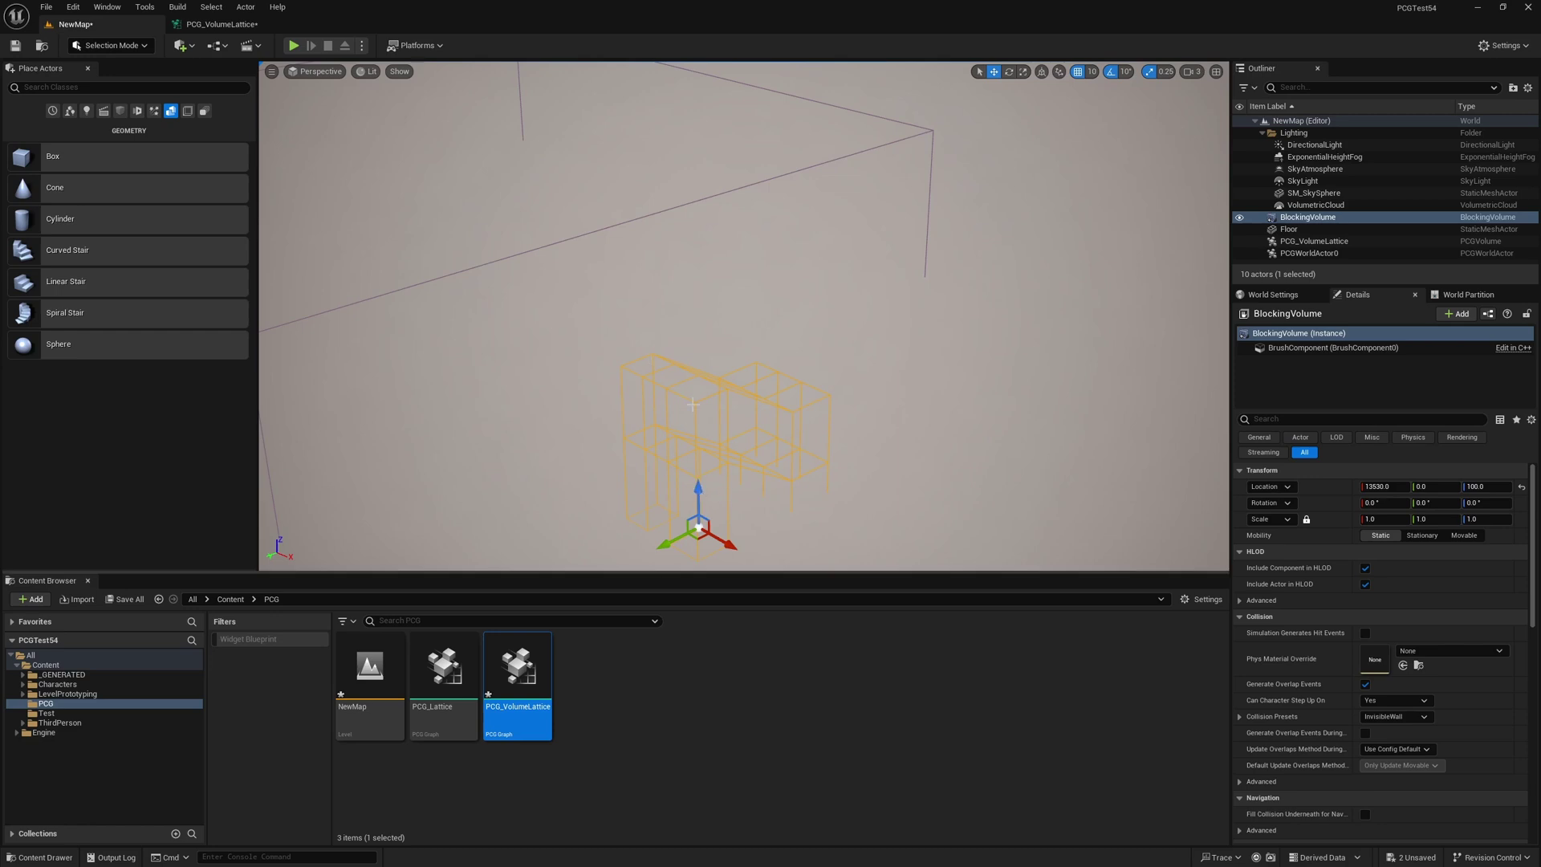
click(222, 24)
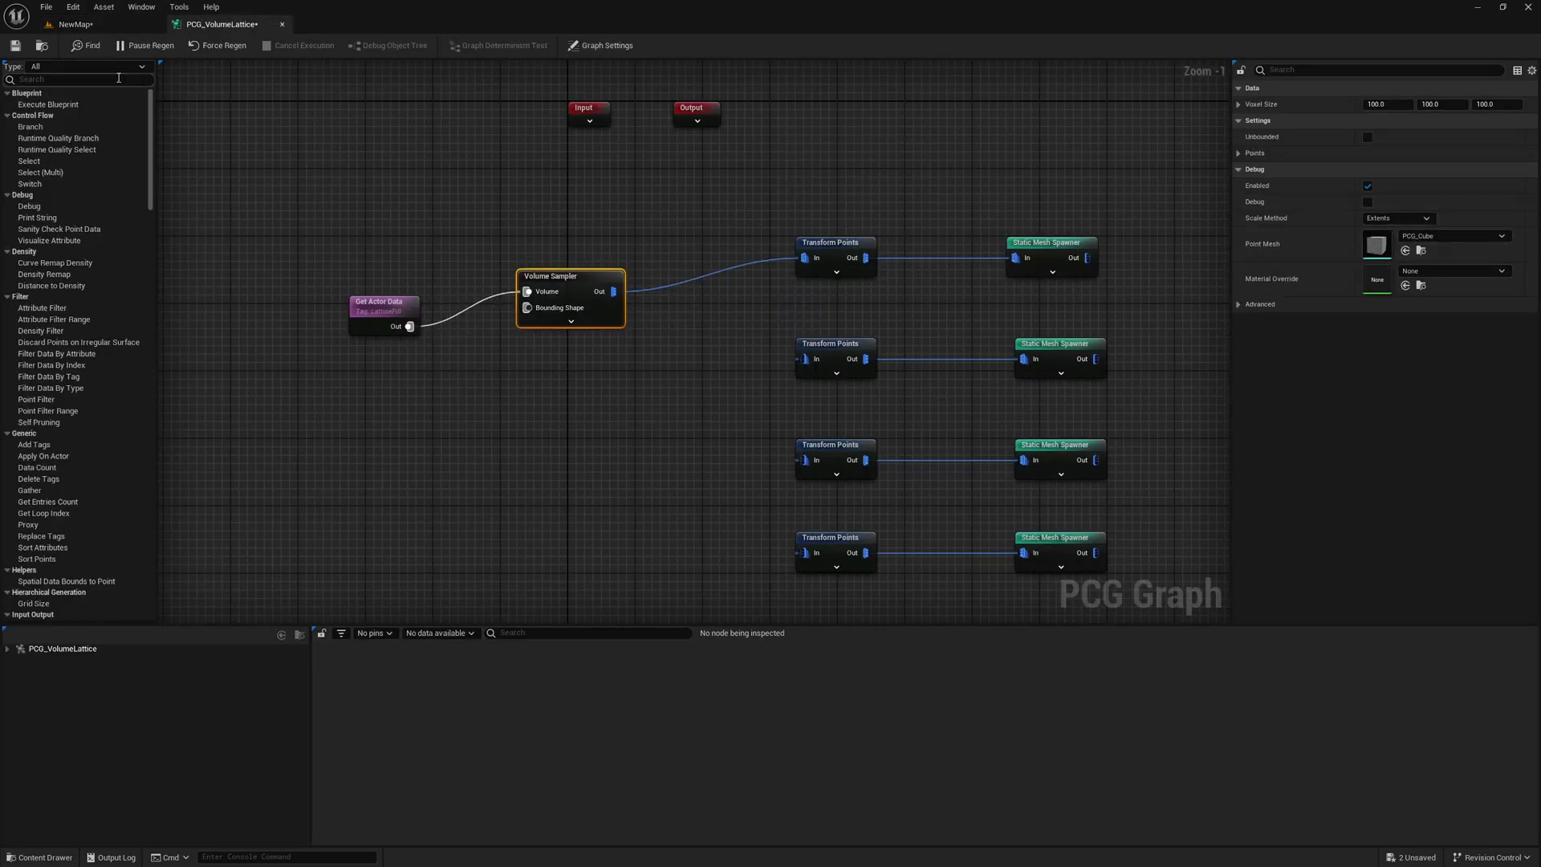
click(114, 25)
click(221, 25)
click(374, 289)
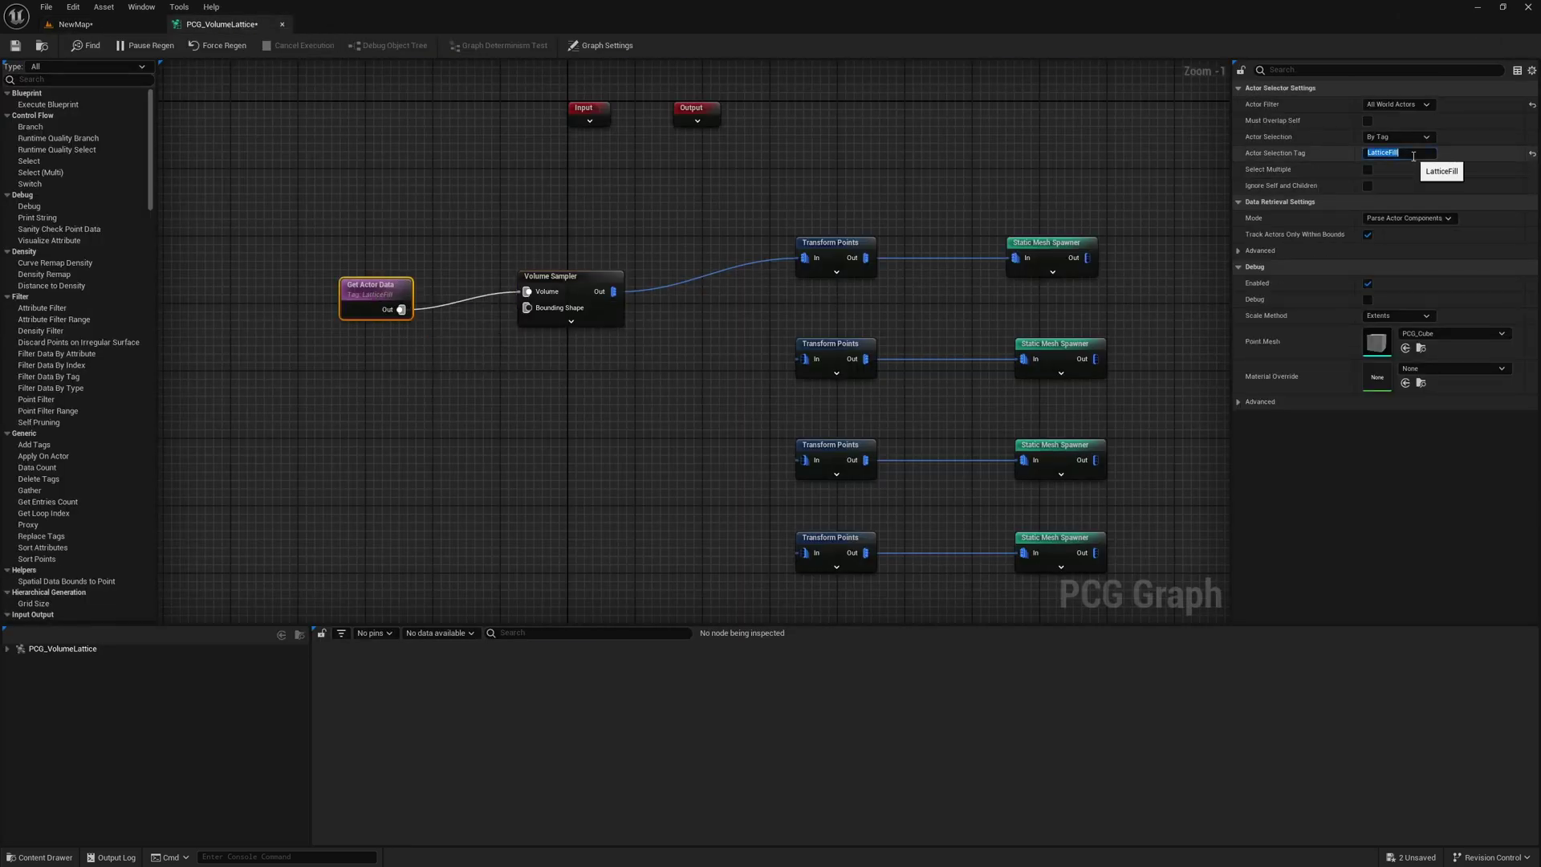
click(113, 24)
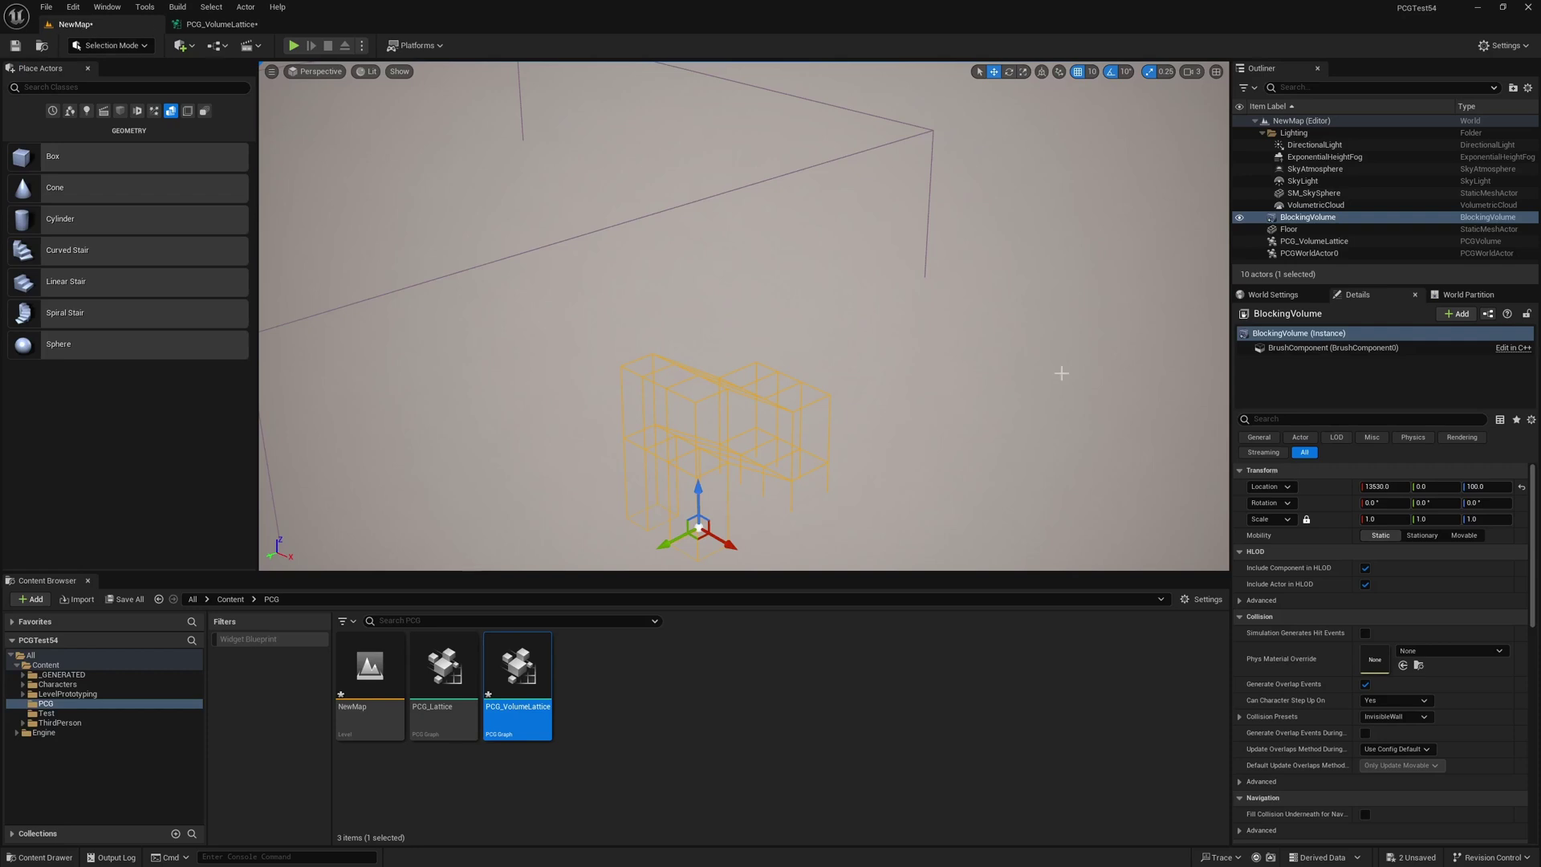
- Add the actor tag LatticeFill to the selected blocking volume
click(1269, 419)
text(tag)
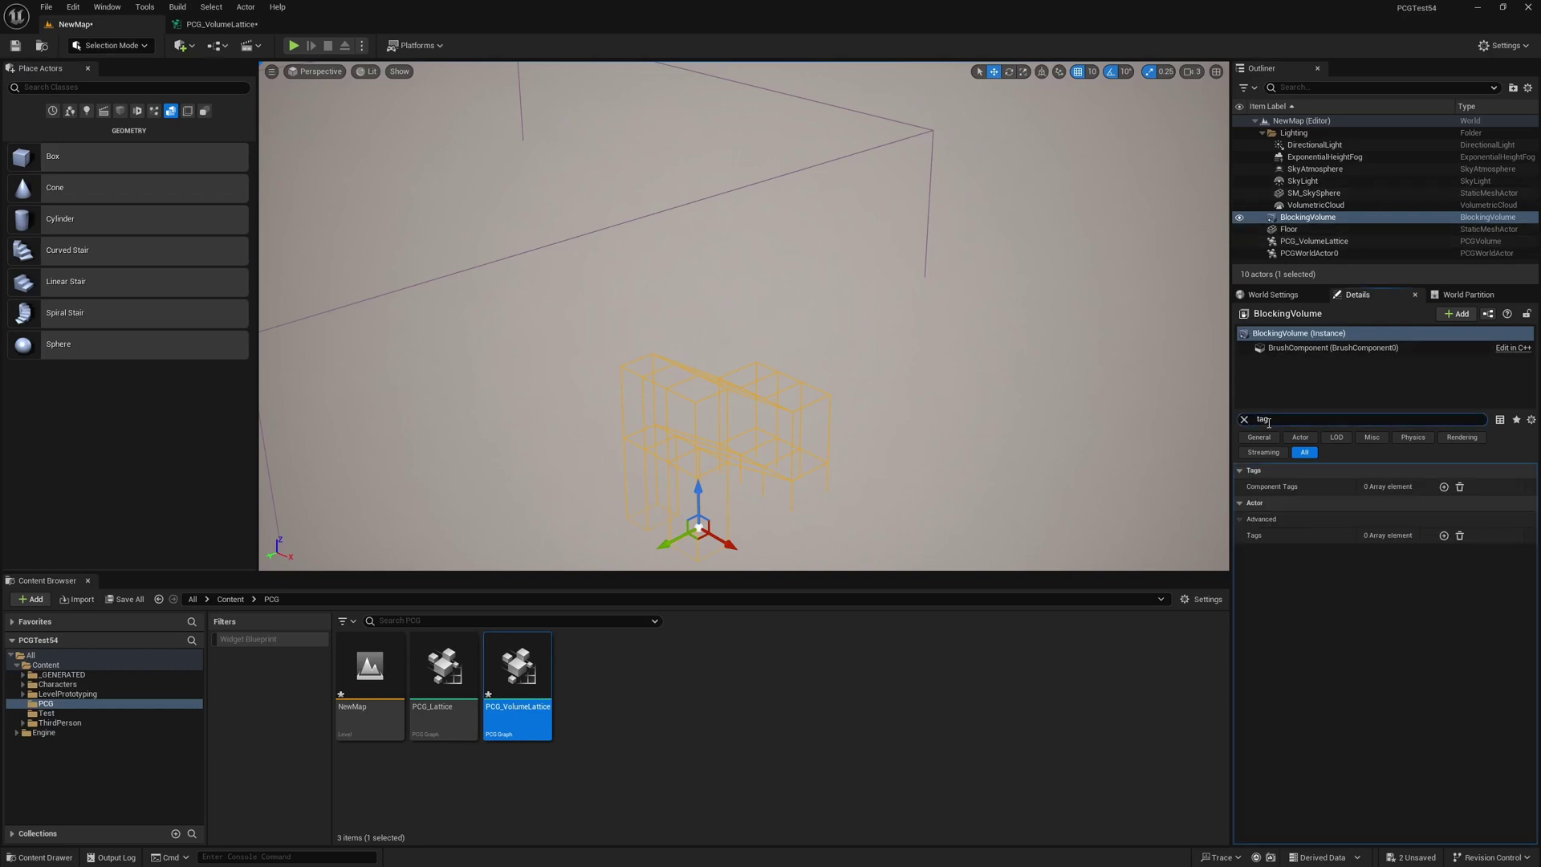
click(1444, 536)
click(1379, 553)
text(LatticeFill)
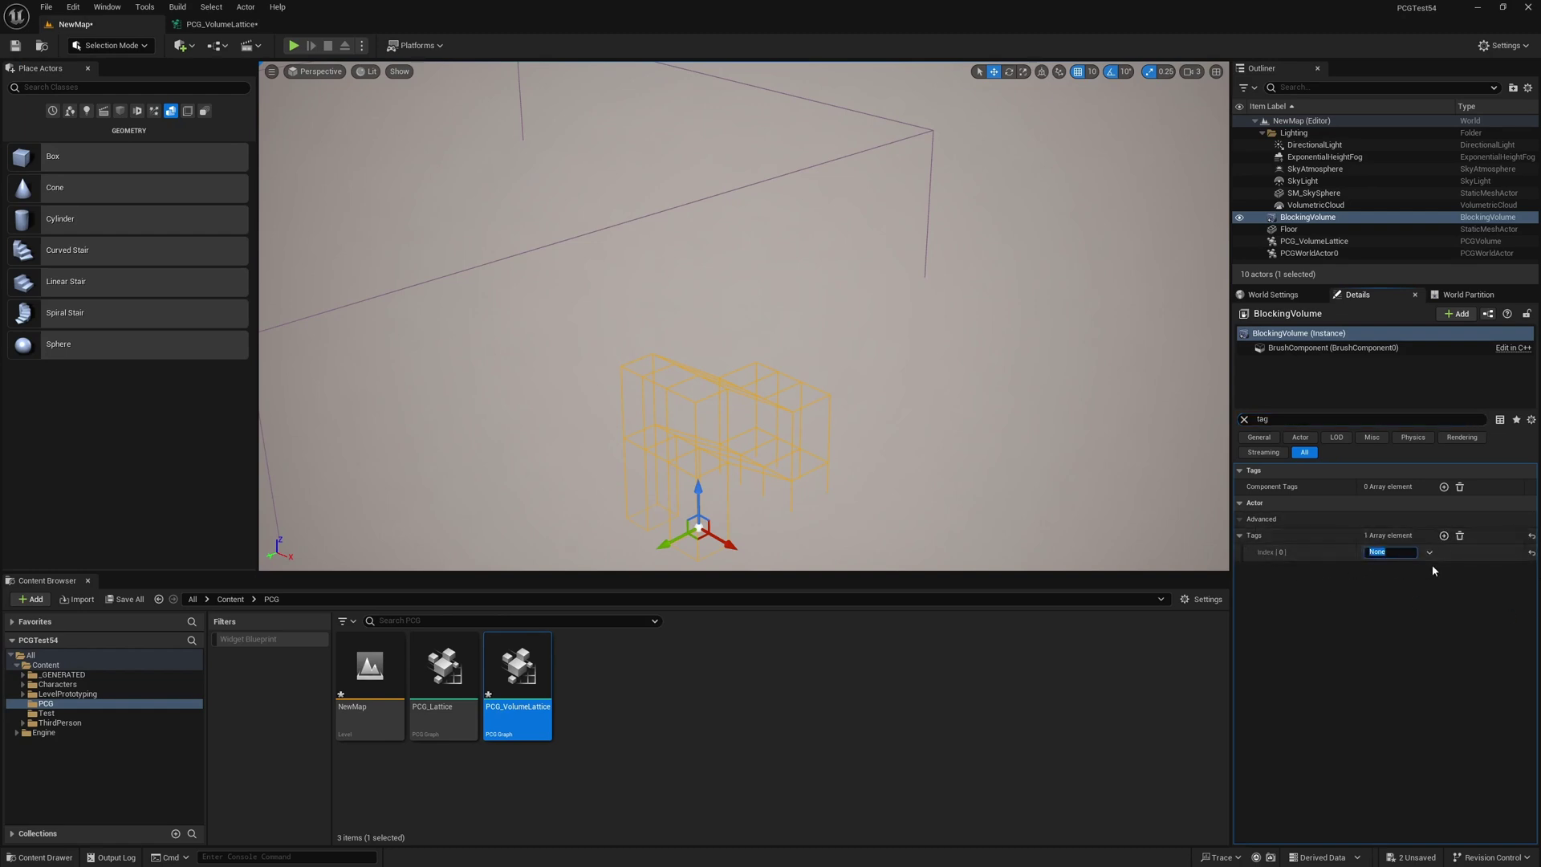
key(ctrl+a)
mouse_move(804, 374)
right_down()
mouse_move(763, 368)
mouse_move(791, 410)
mouse_move(797, 380)
right_up()
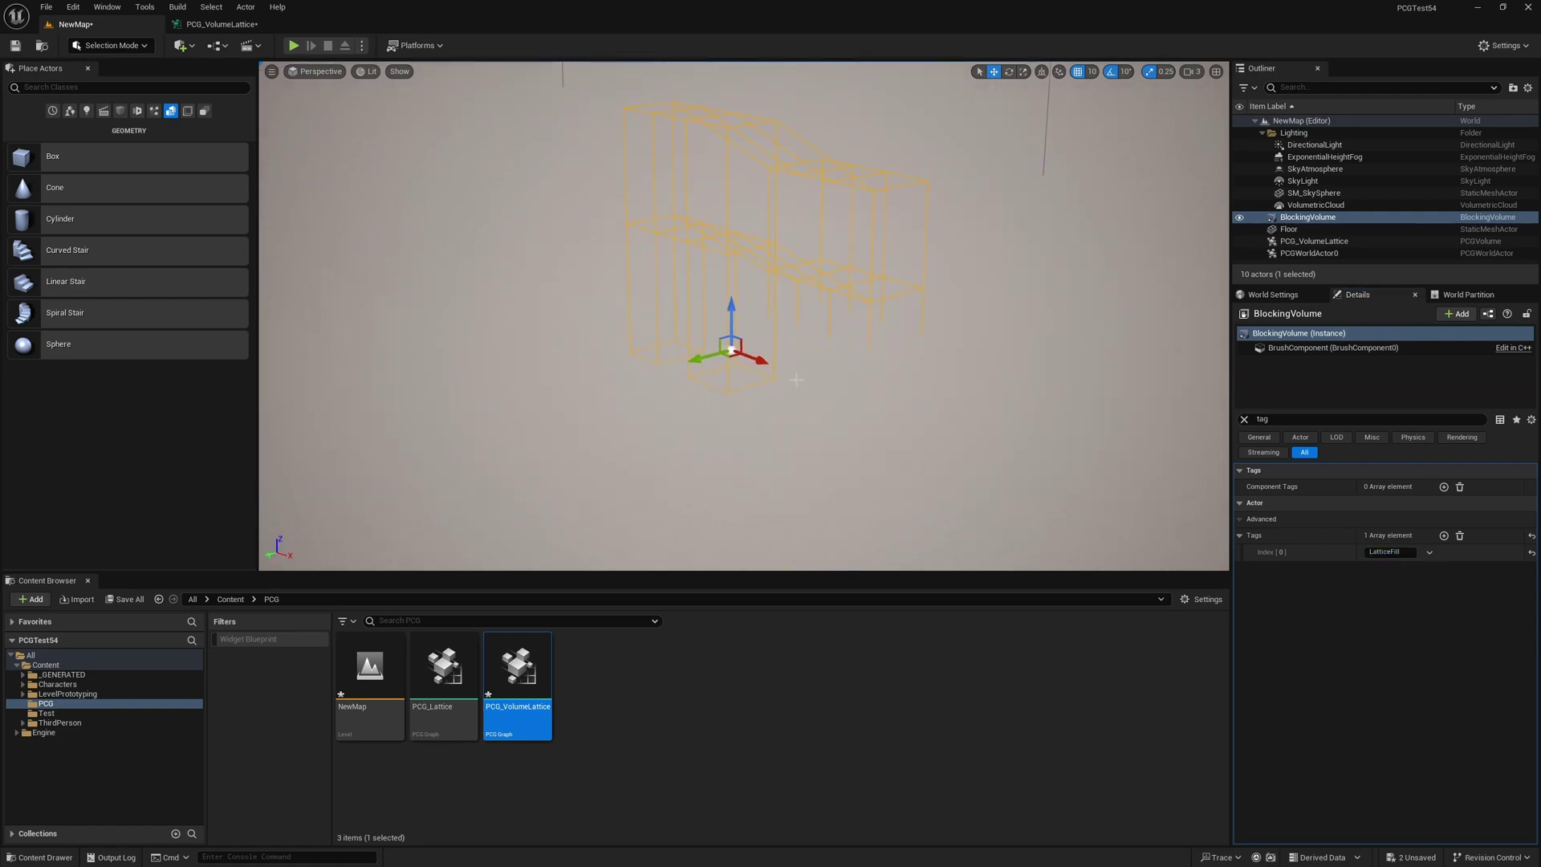
- Compare the blocking volume in the level with the graph setup and enable Select Multiple on the Get Actor Data node
click(215, 24)
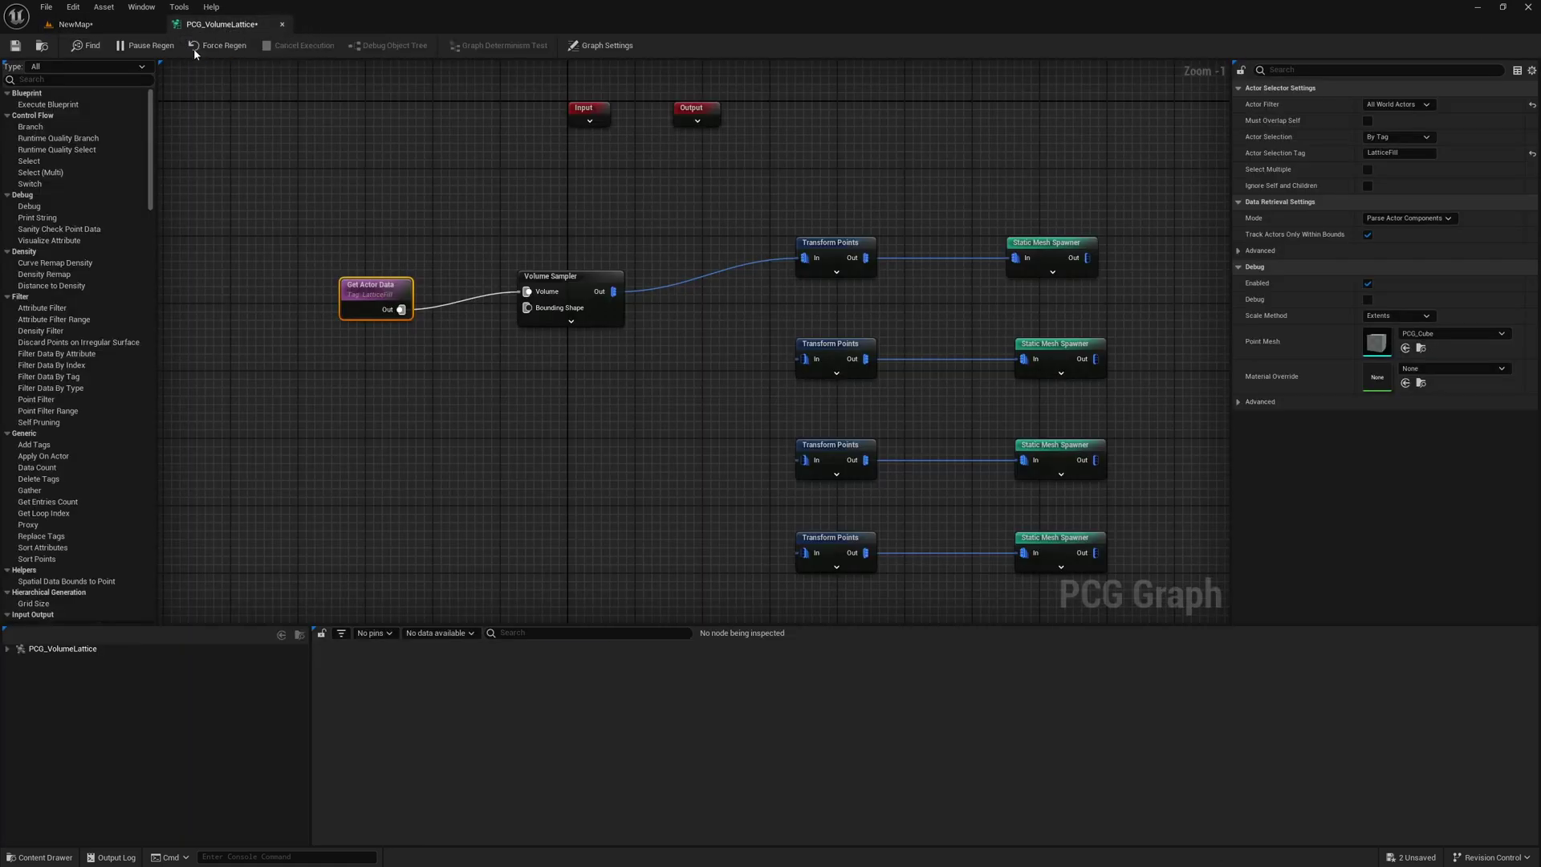
click(72, 25)
click(215, 24)
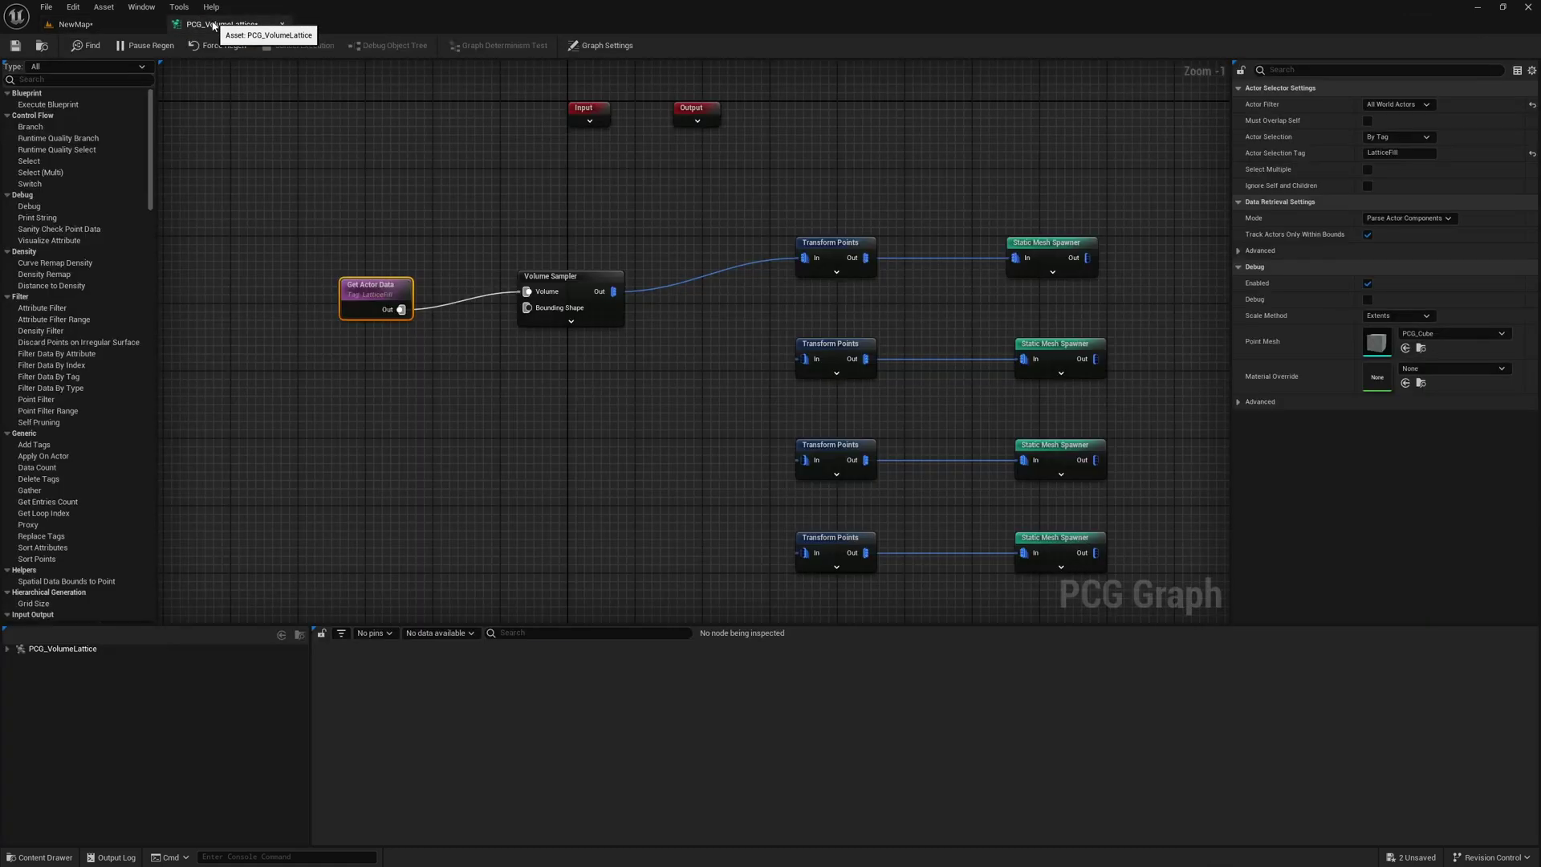
click(572, 290)
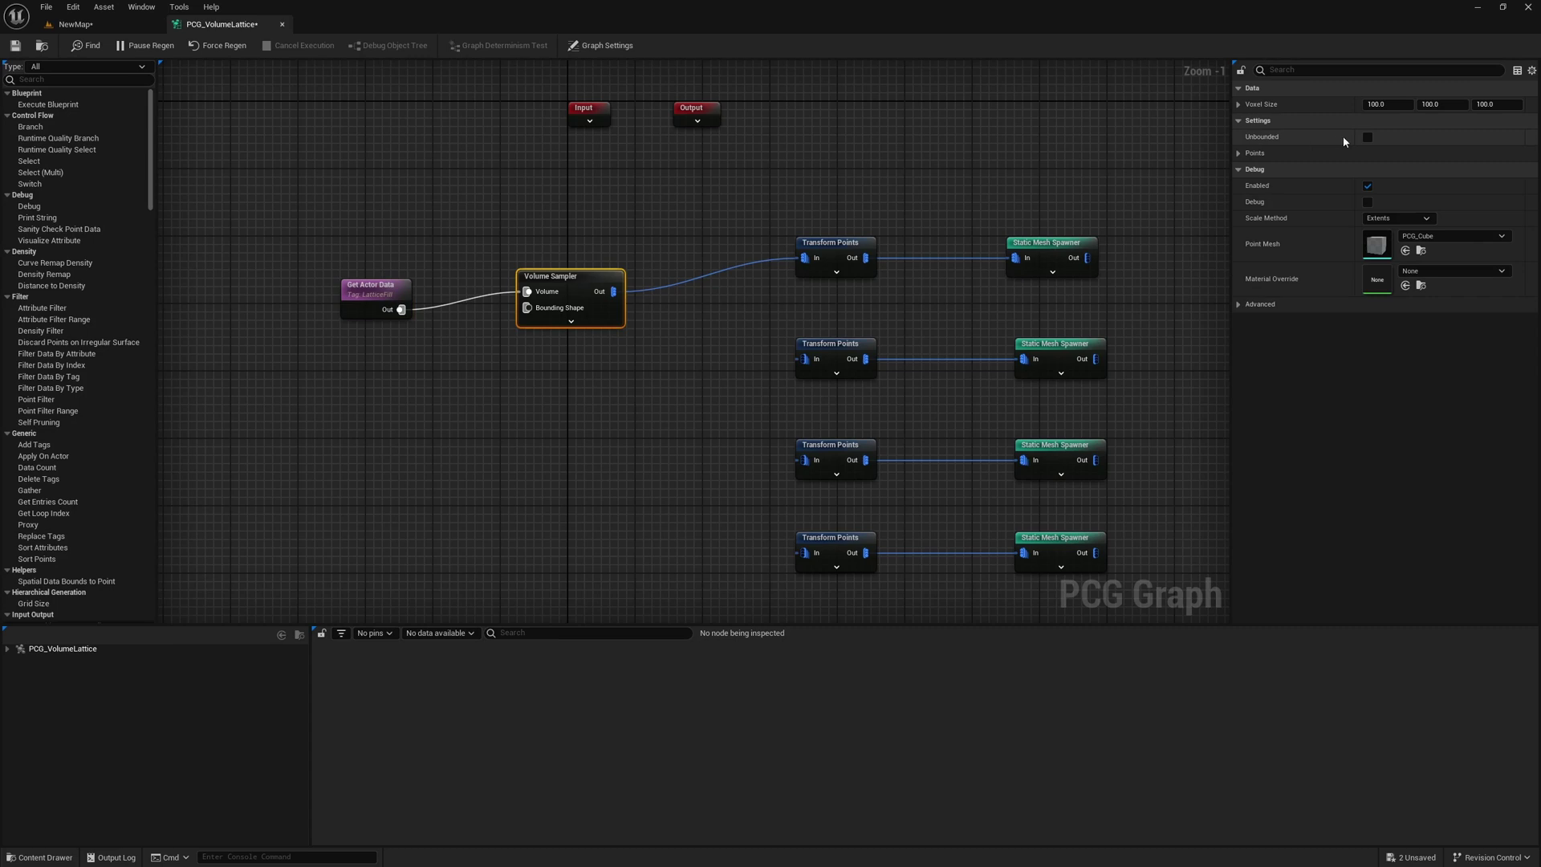
click(73, 24)
key(f)
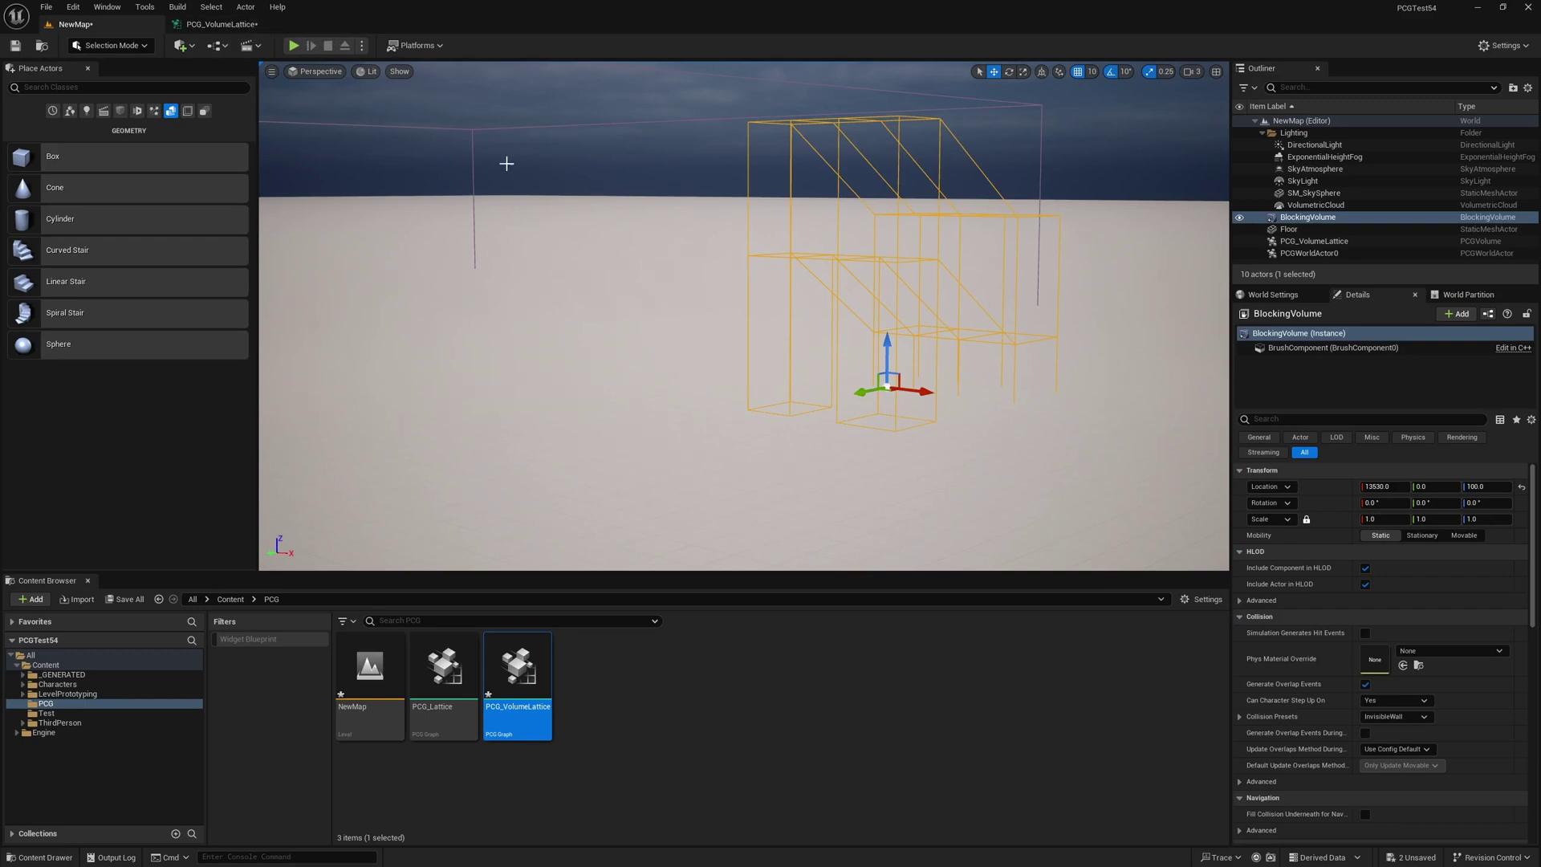
right_drag(507, 162, 473, 104)
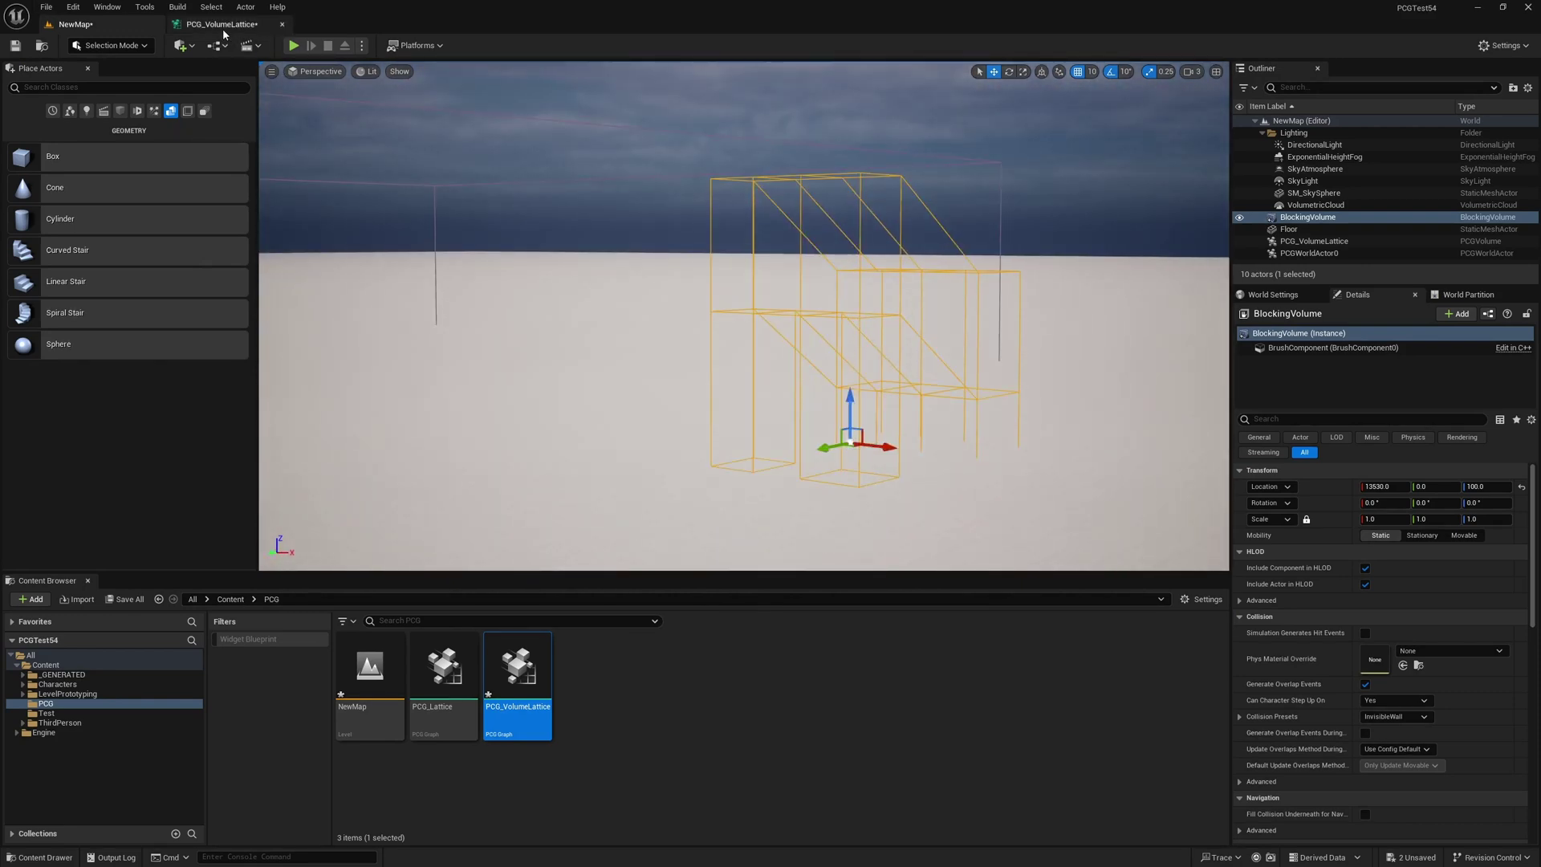
click(224, 24)
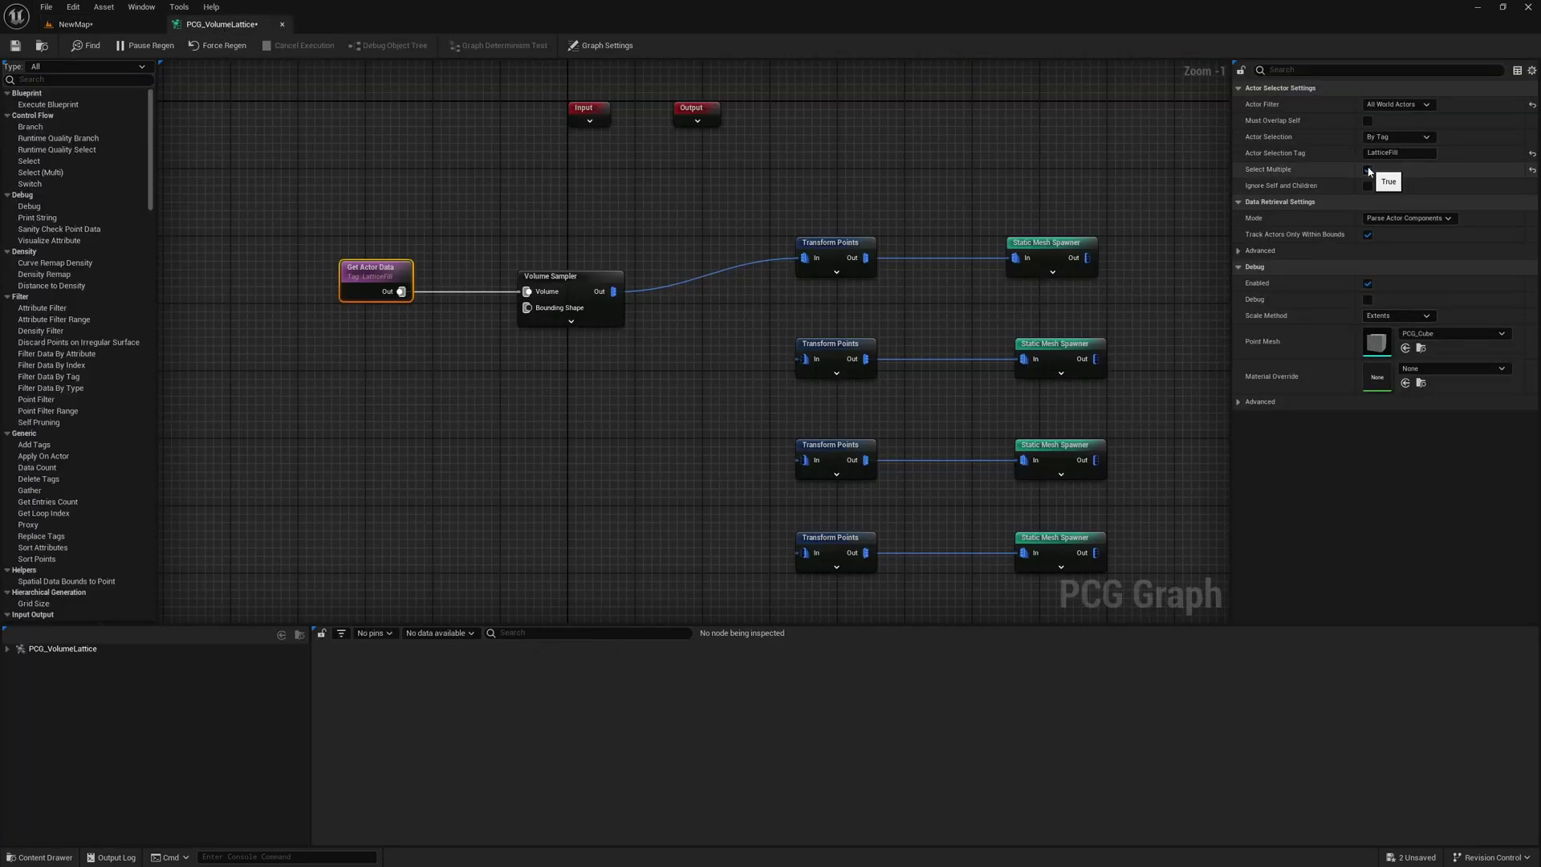
- Examine the generated meshes inside the blocking volume in the NewMap level from several angles
click(51, 24)
right_drag(498, 189, 550, 148)
key(s)
key(a)
key(w)
key(d)
key(a)
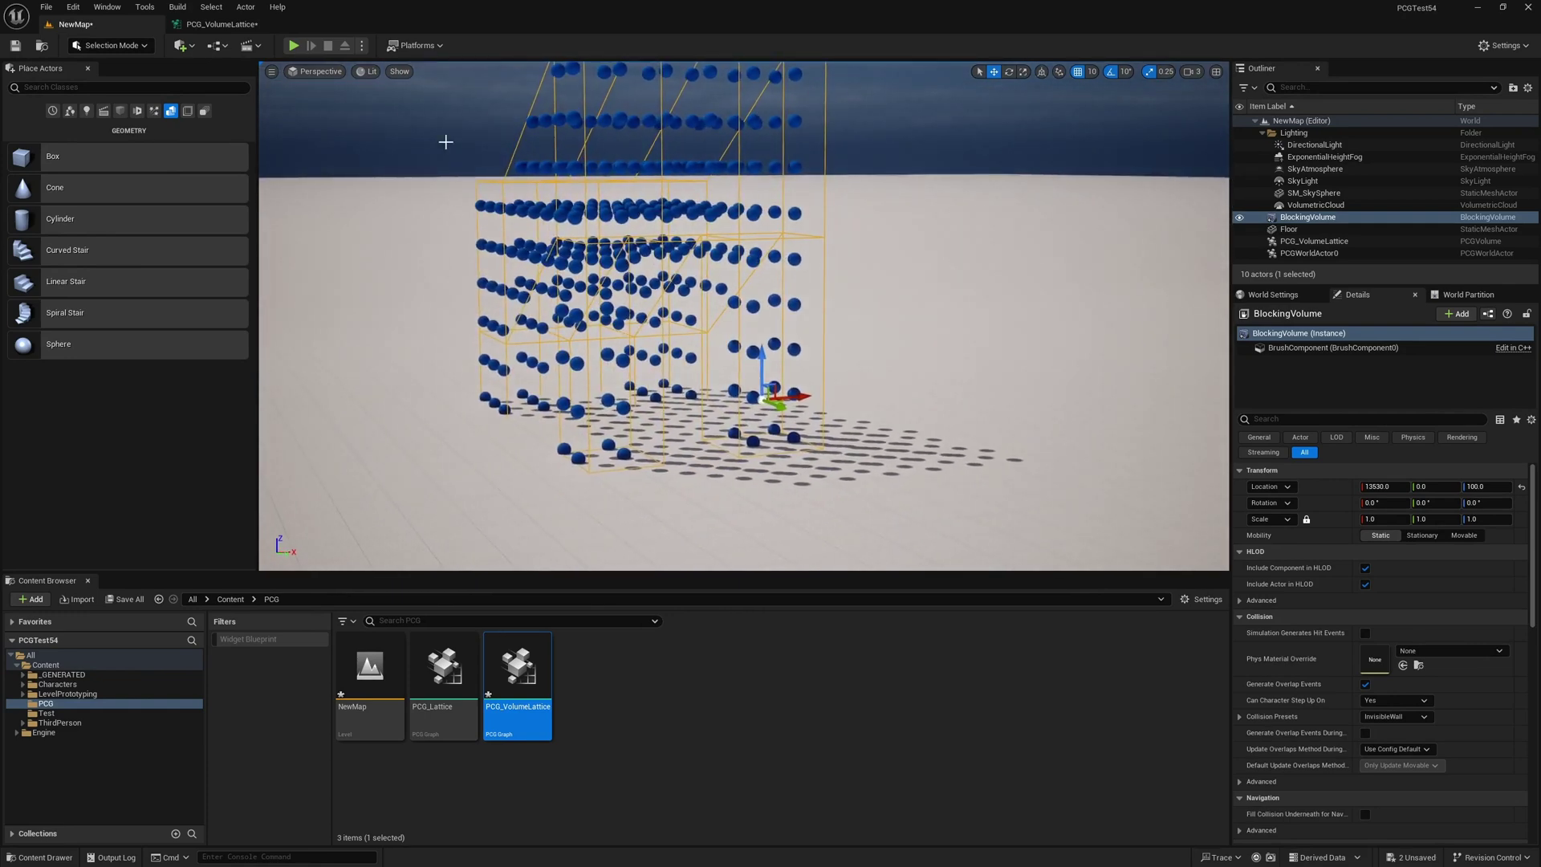
- Insert a reroute node on the Volume Sampler's output wire and connect it to the other three Transform Points nodes
click(199, 27)
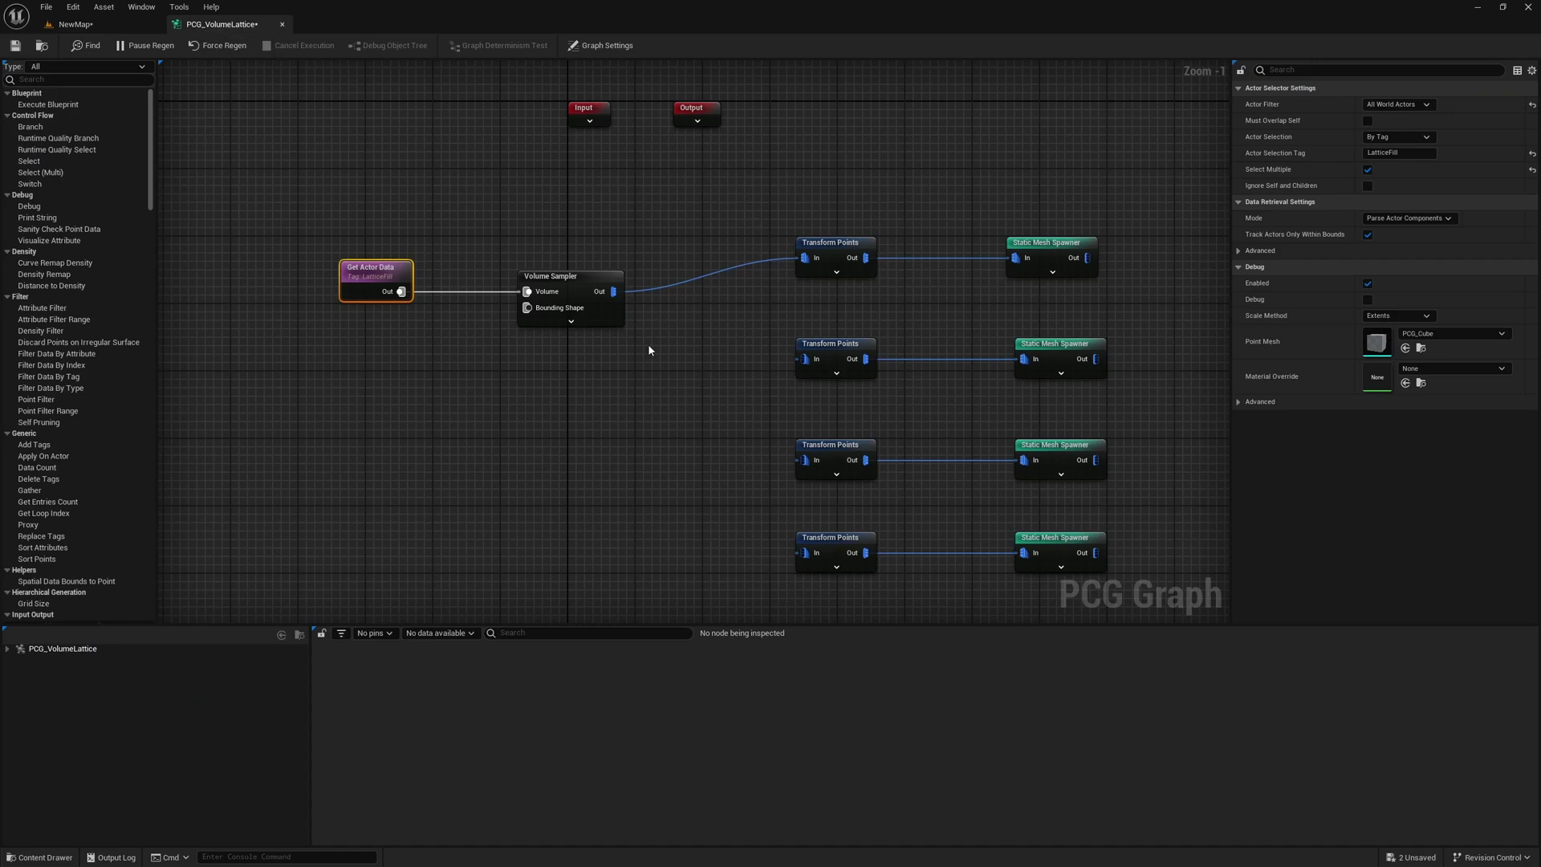
right_drag(650, 350, 618, 319)
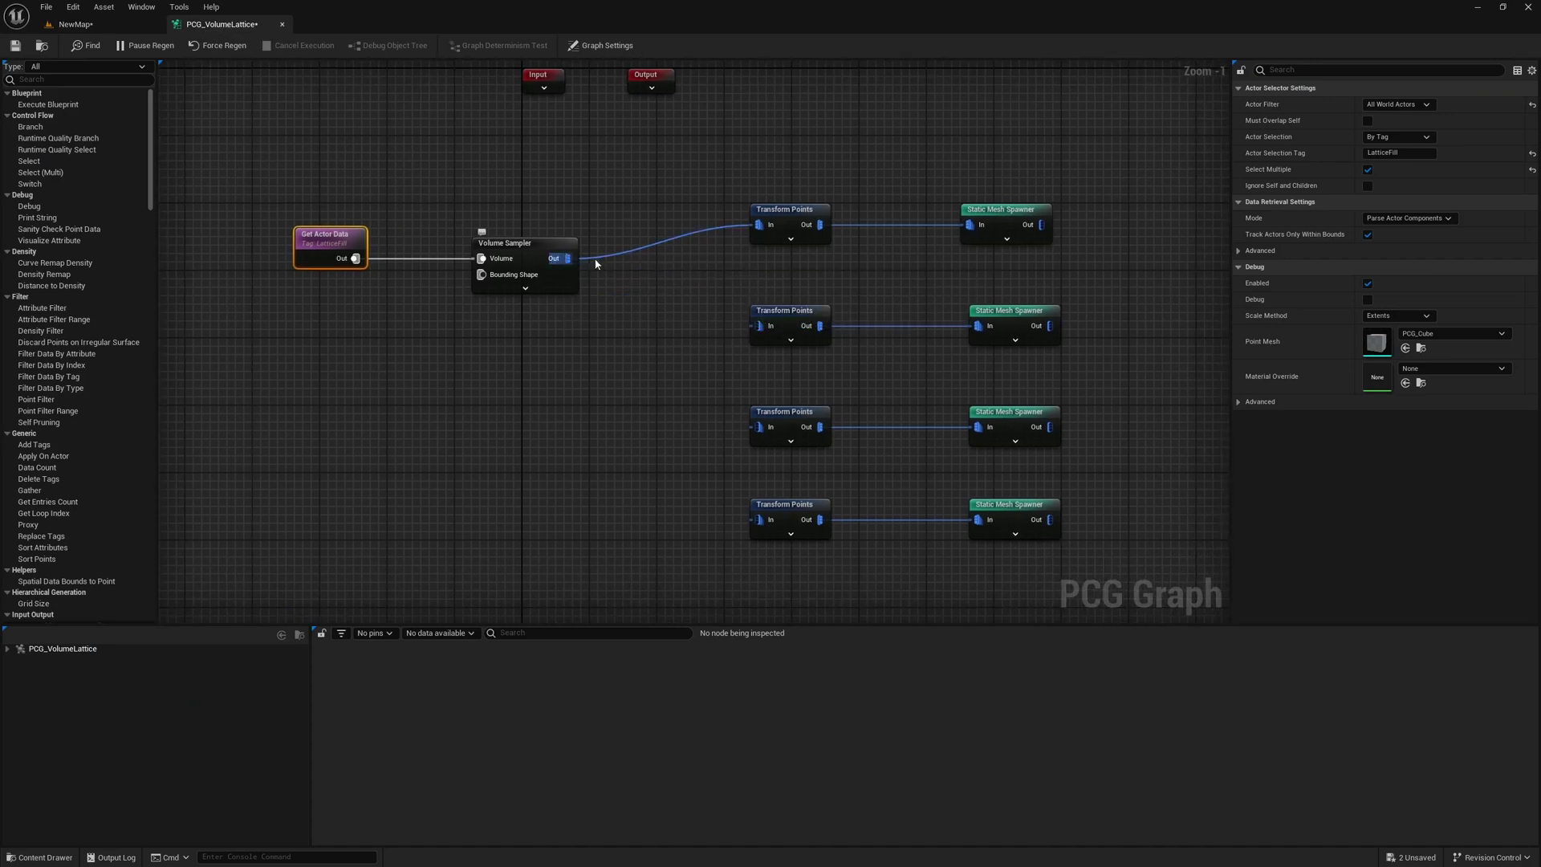
drag(568, 258, 695, 342)
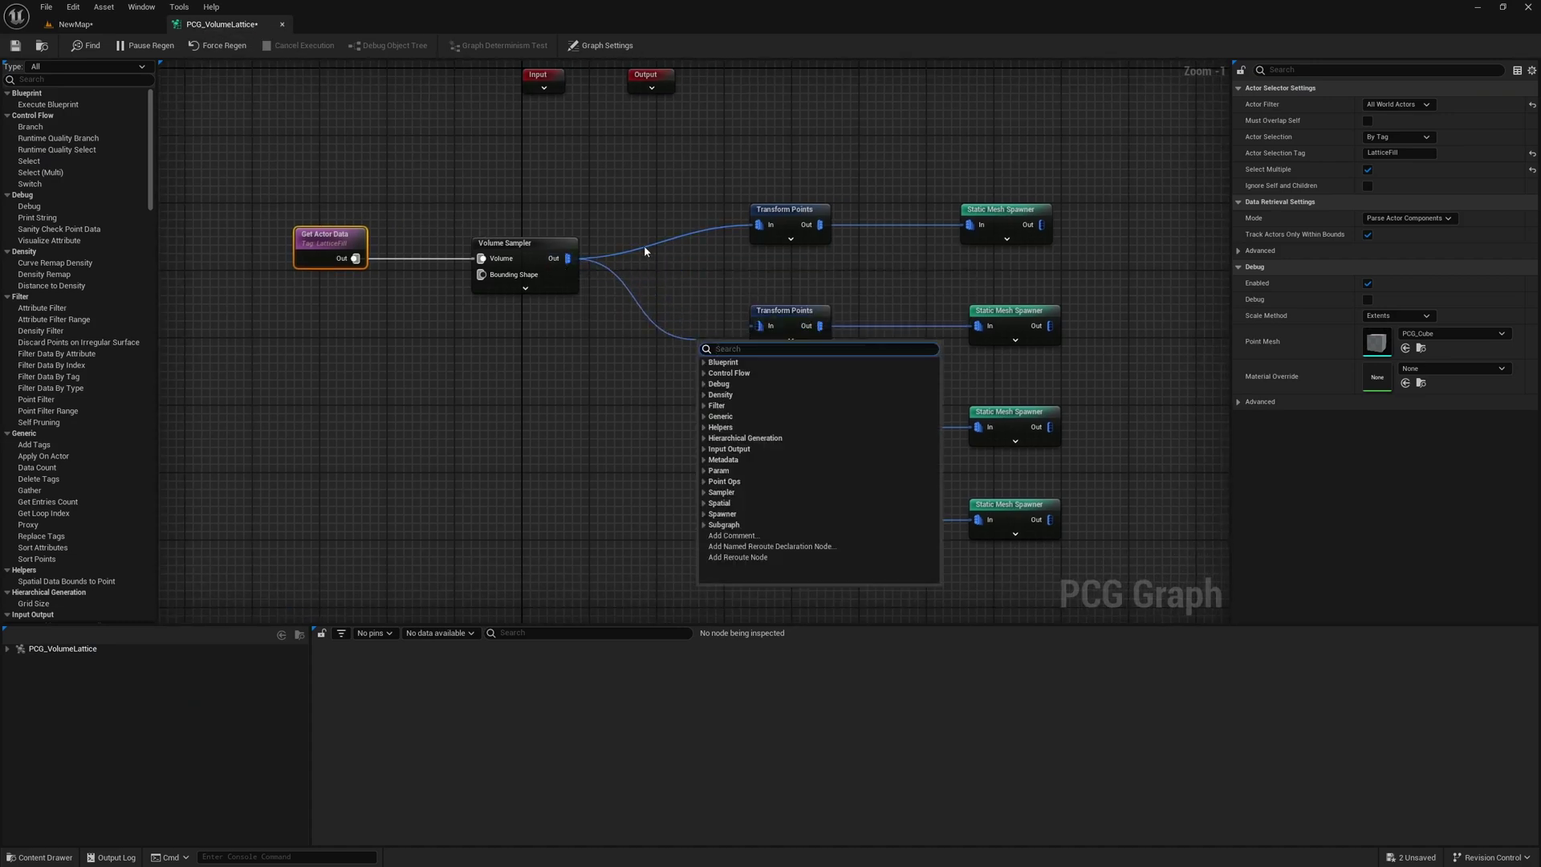
click(644, 244)
double_click(643, 245)
drag(655, 247, 751, 325)
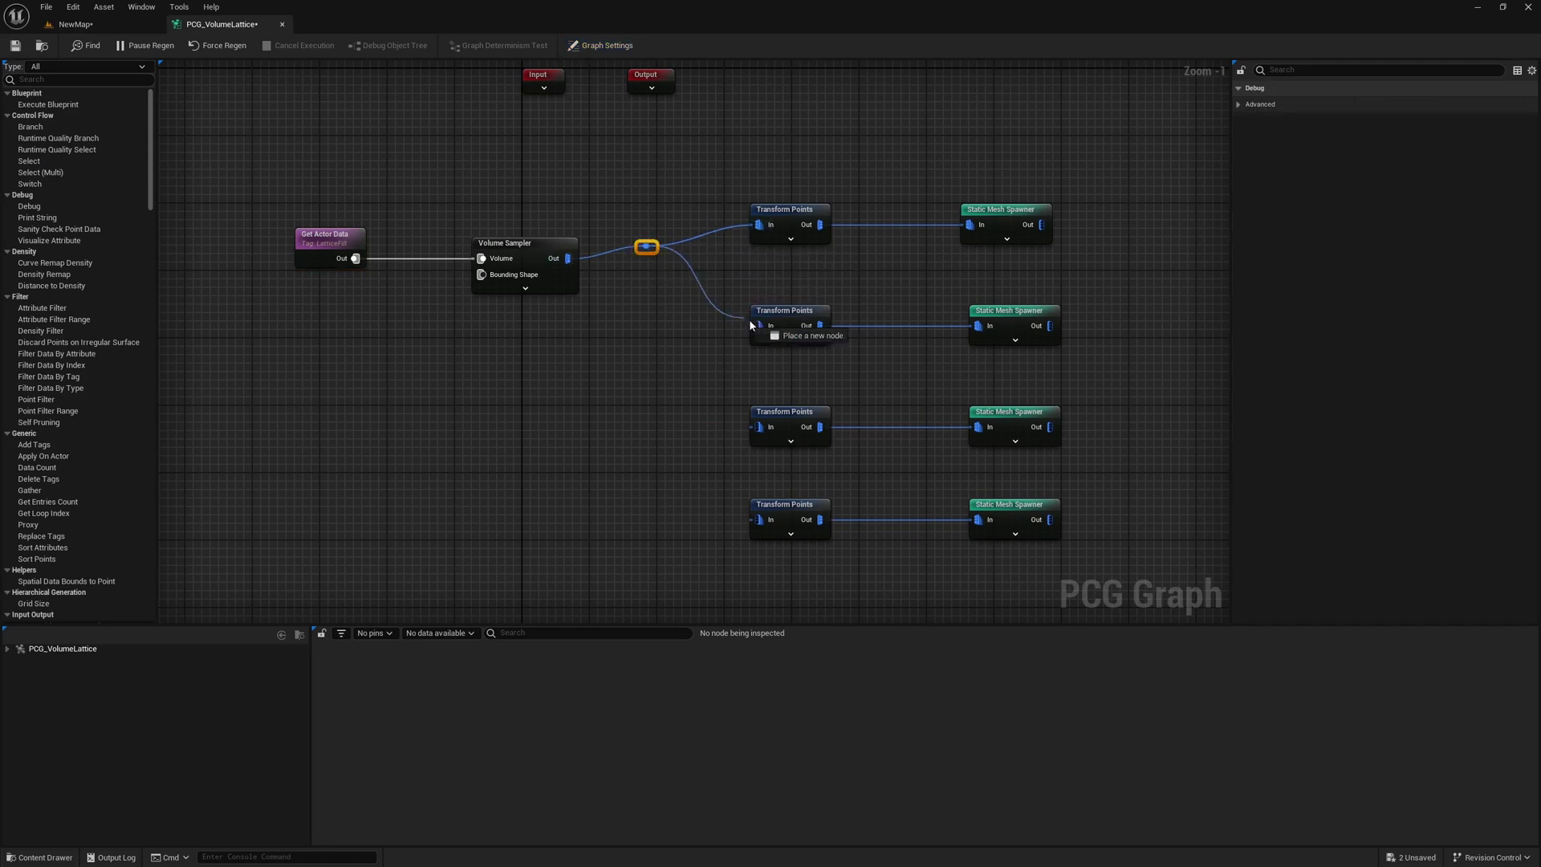
drag(647, 249, 735, 391)
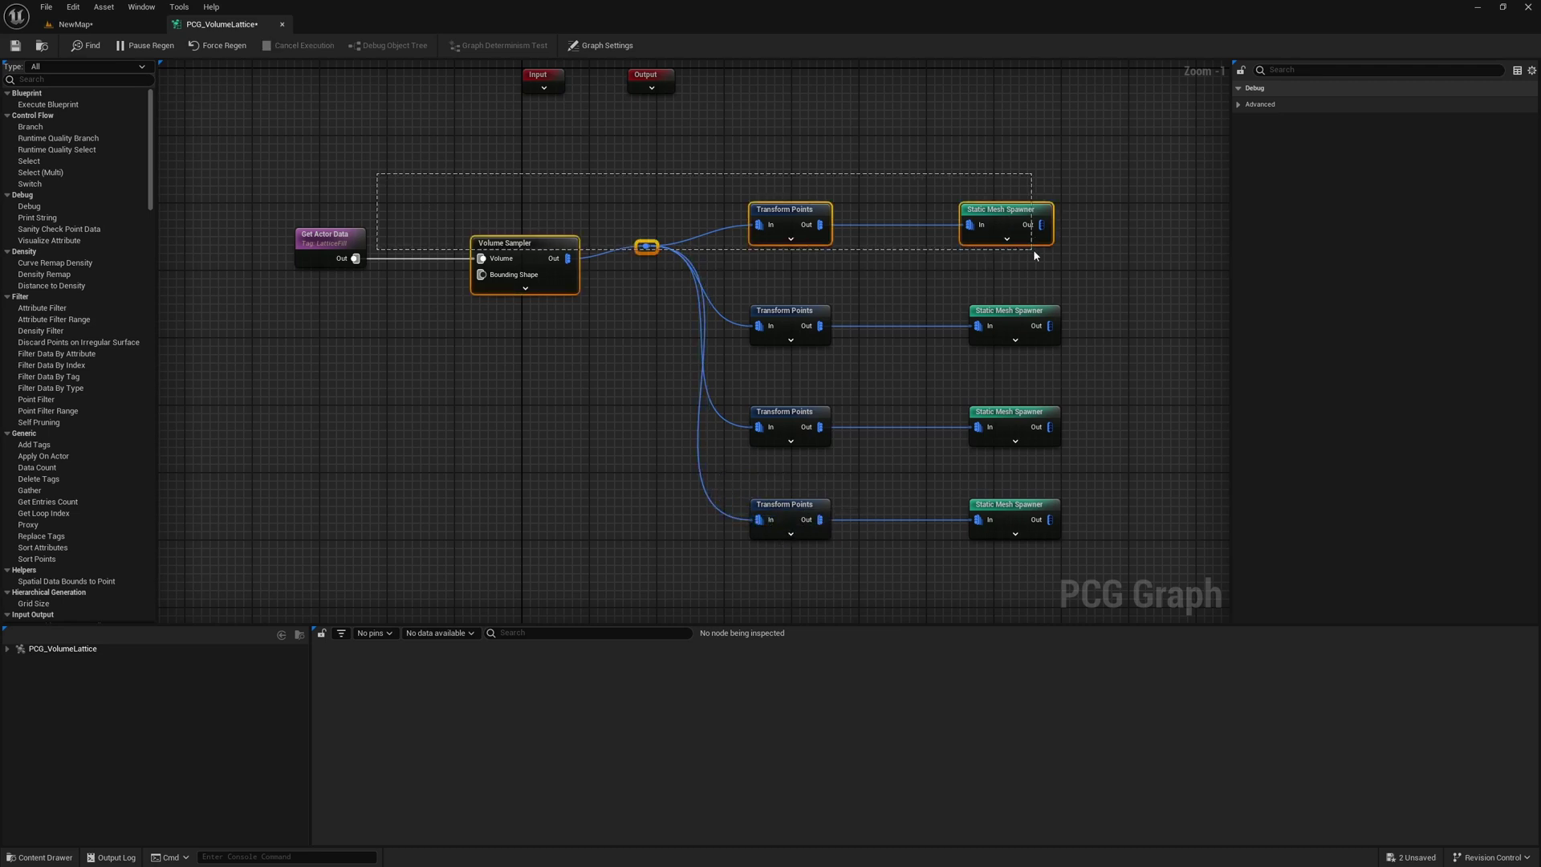
- Straighten the connections of the graph's upper row, from Get Actor Data through the first Static Mesh Spawner
drag(1033, 249, 1033, 251)
shift+drag(348, 271, 347, 270)
key(q)
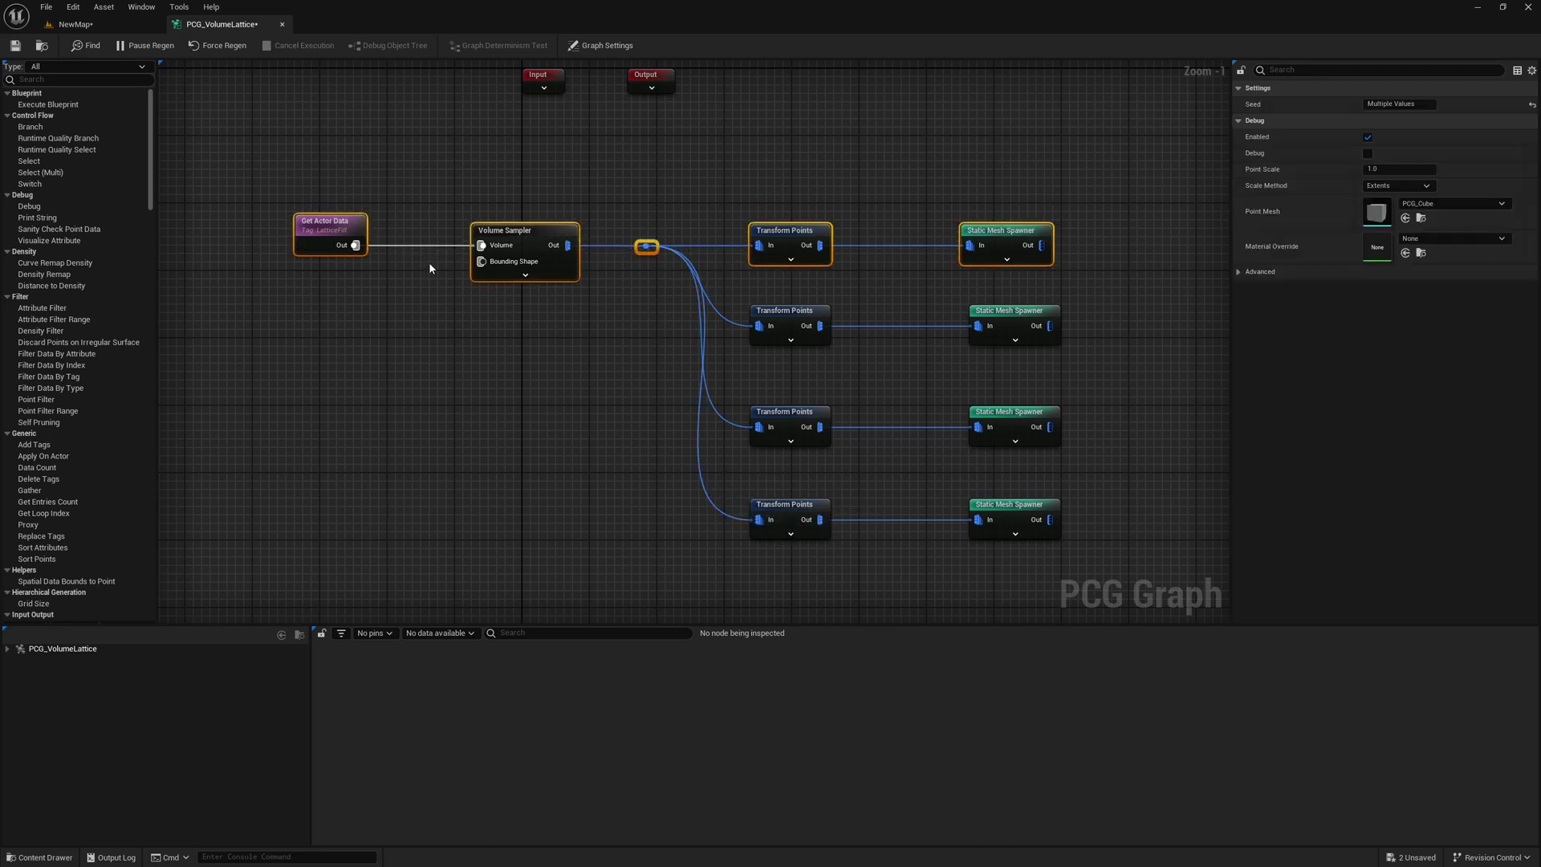
- Enlarge the PCG_VolumeLattice volume in the NewMap level to a scale of 100, 100, 40.59406
click(73, 24)
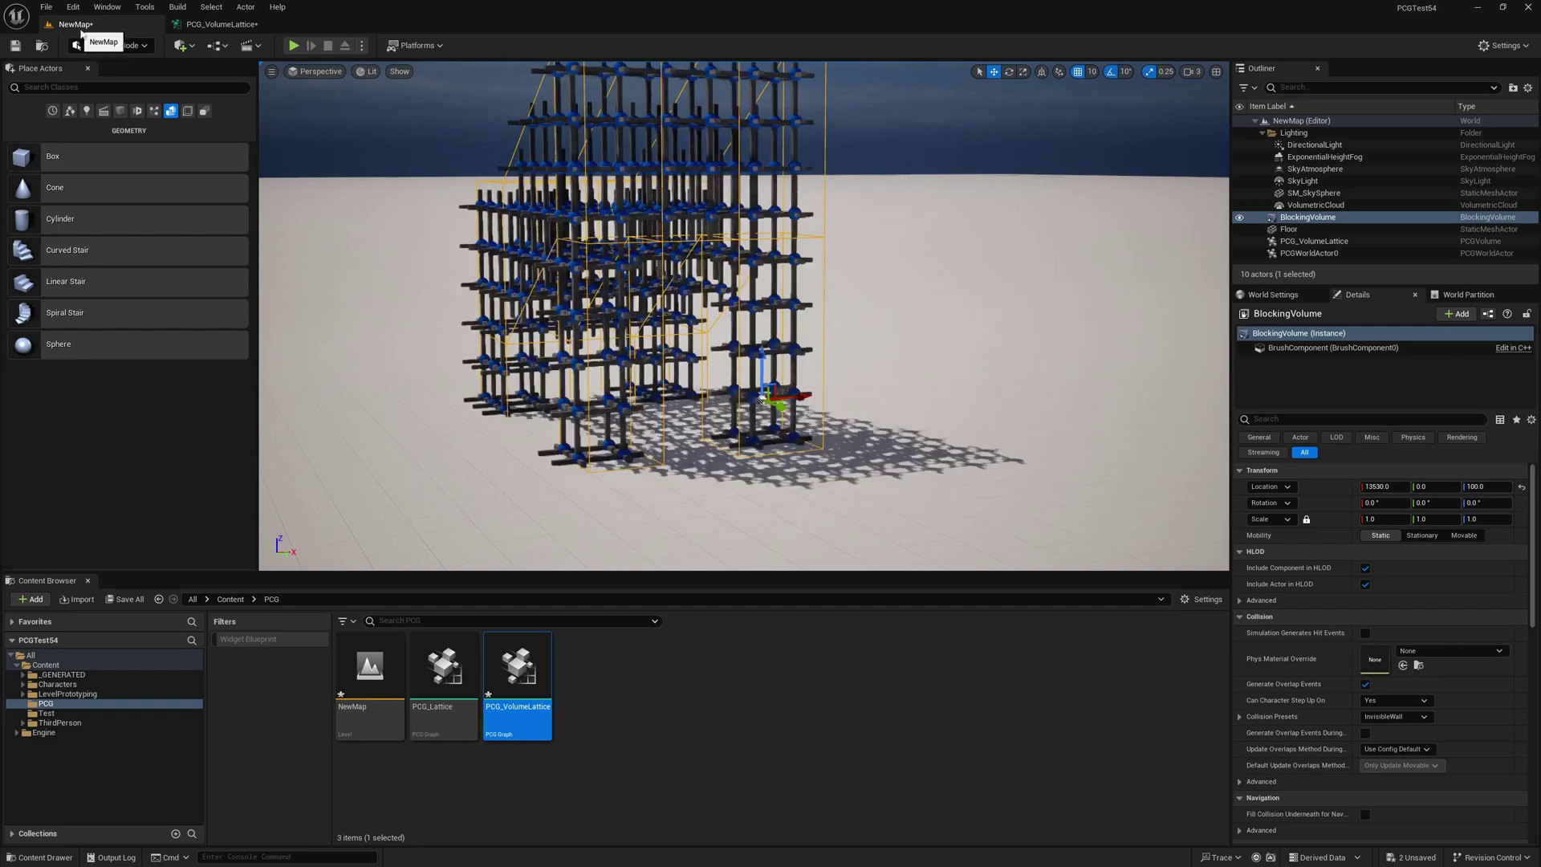
mouse_move(743, 315)
right_down()
mouse_move(984, 301)
mouse_move(960, 309)
mouse_move(1001, 265)
mouse_move(743, 315)
right_up()
click(971, 204)
right_drag(778, 170, 778, 169)
click(778, 169)
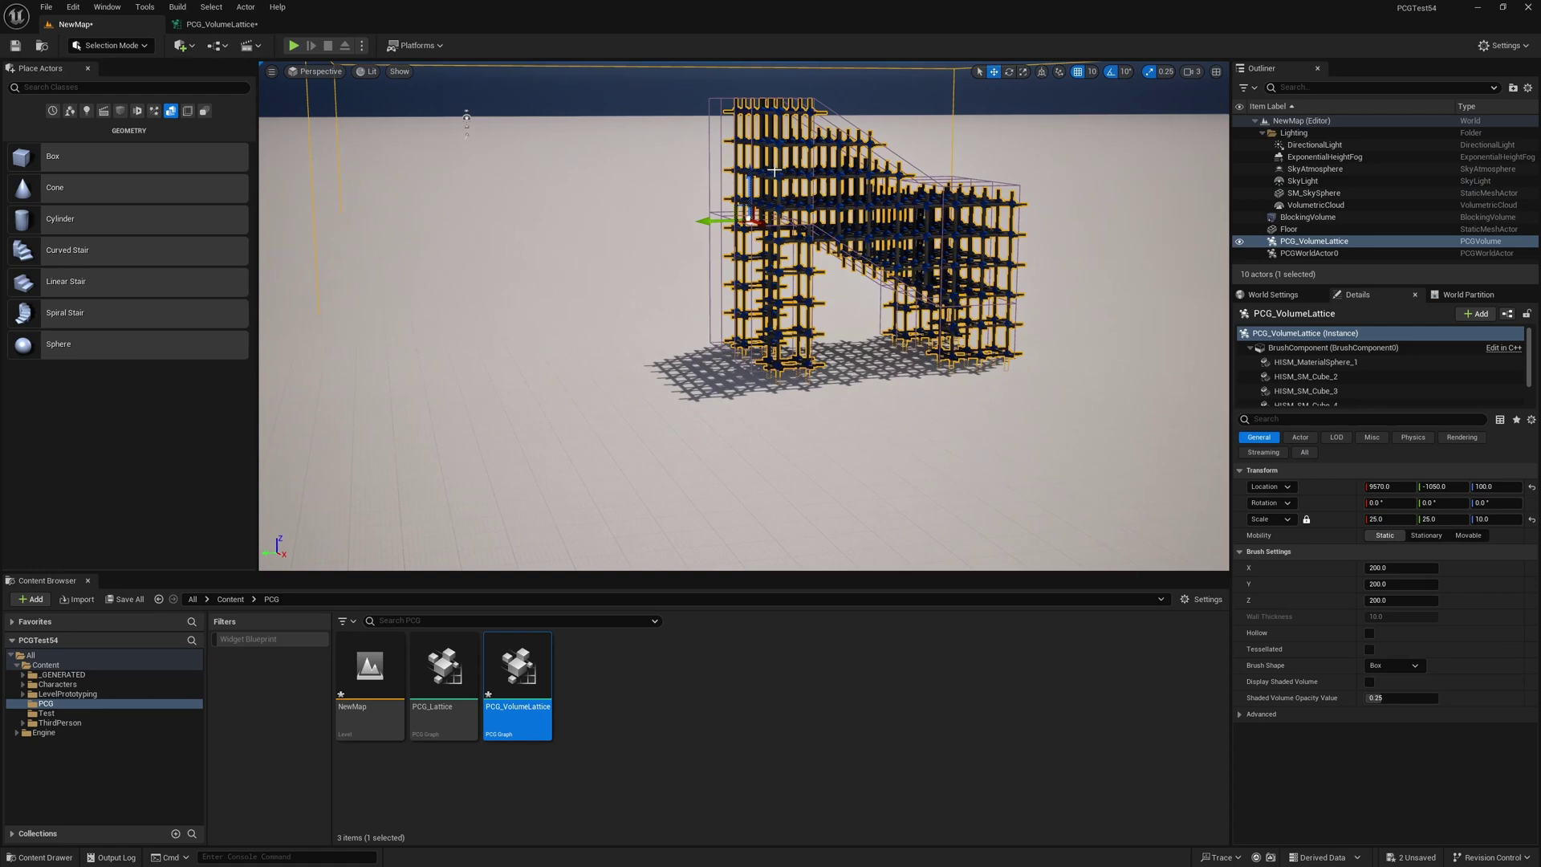
key(f)
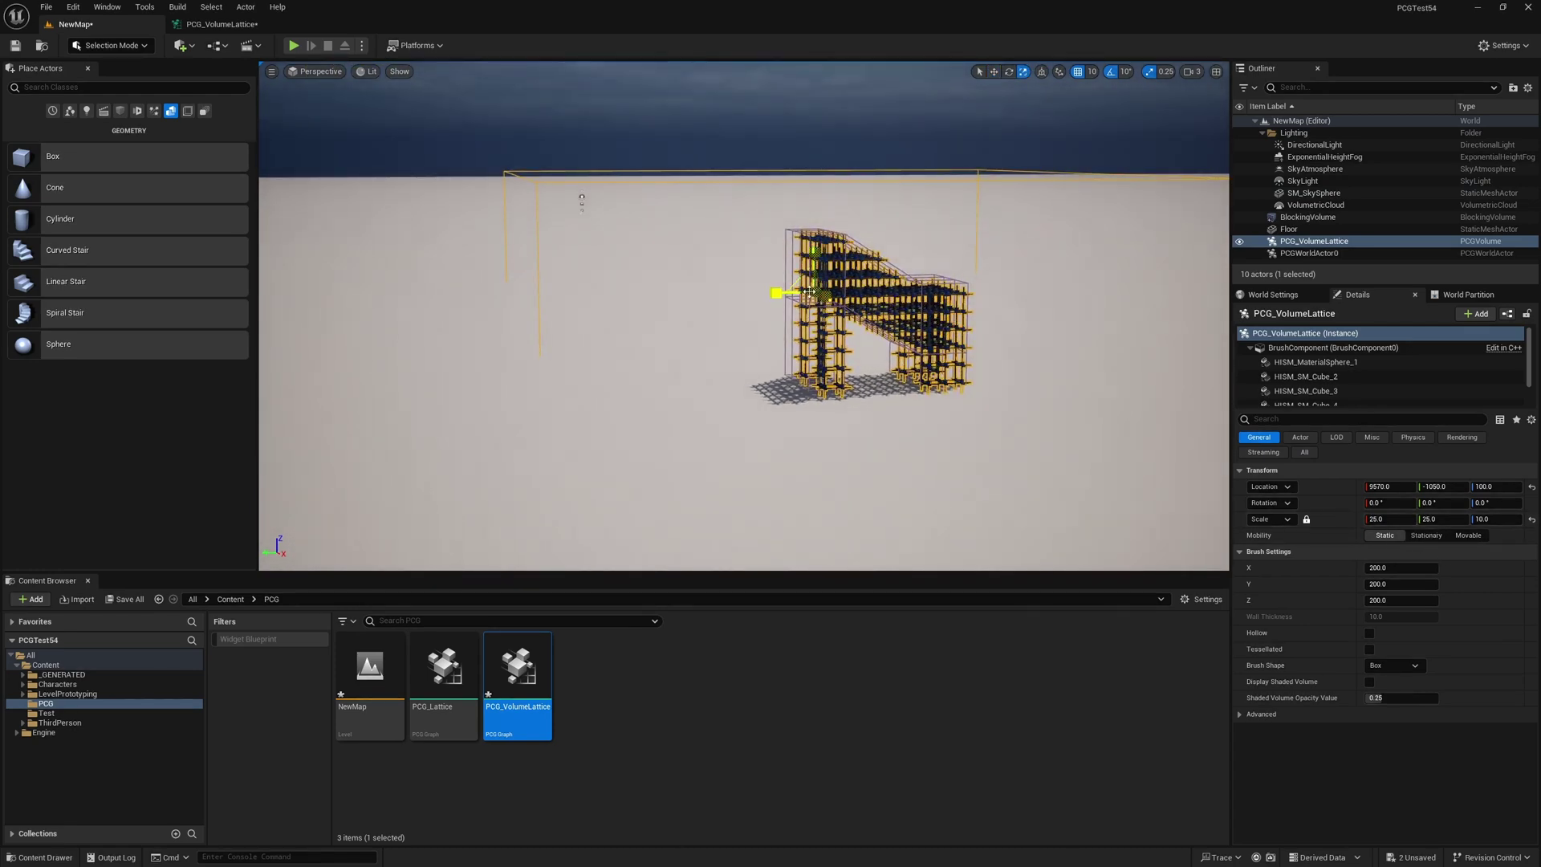
drag(823, 296, 940, 366)
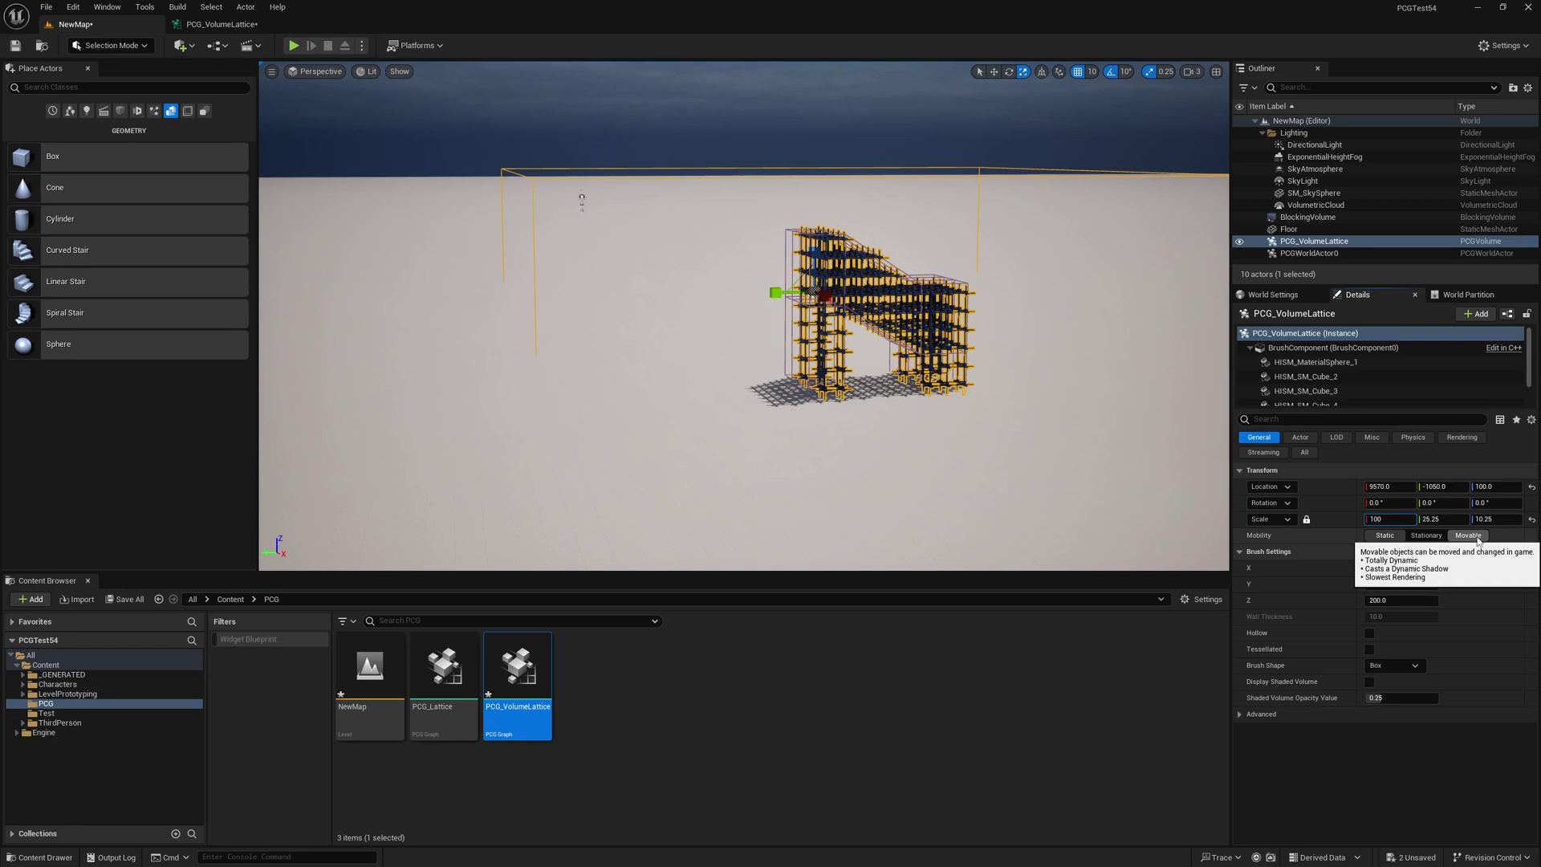
key(Return)
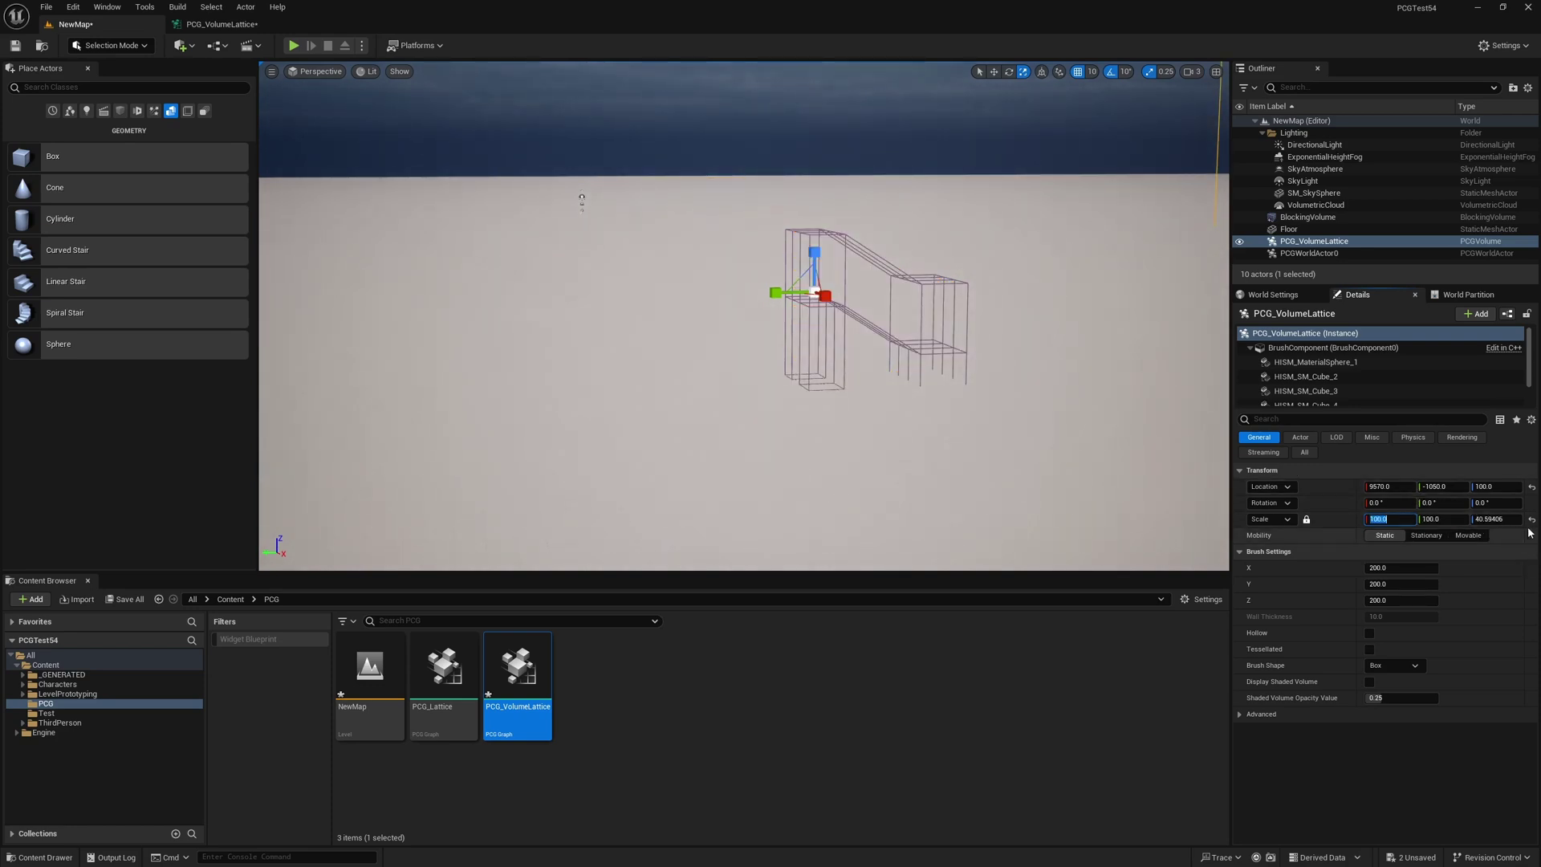
- Try resetting the PCG_VolumeLattice volume's scale to 1.0 and examine the lattice and blocking volume from several sides
key(w)
right_drag(997, 152, 998, 201)
click(992, 98)
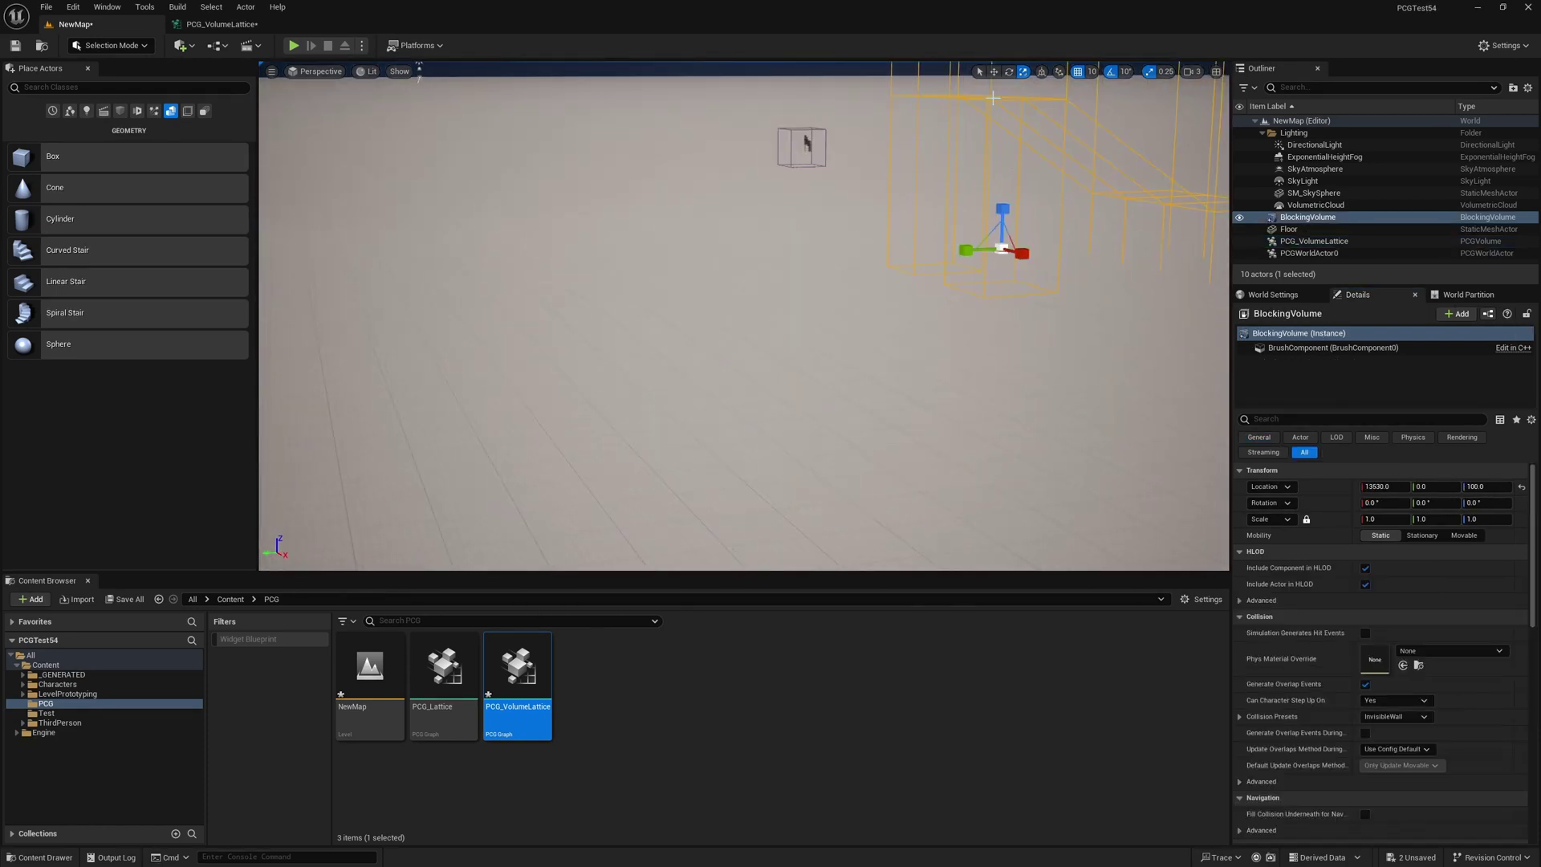
key(s)
right_drag(992, 98, 894, 185)
key(w)
key(w)
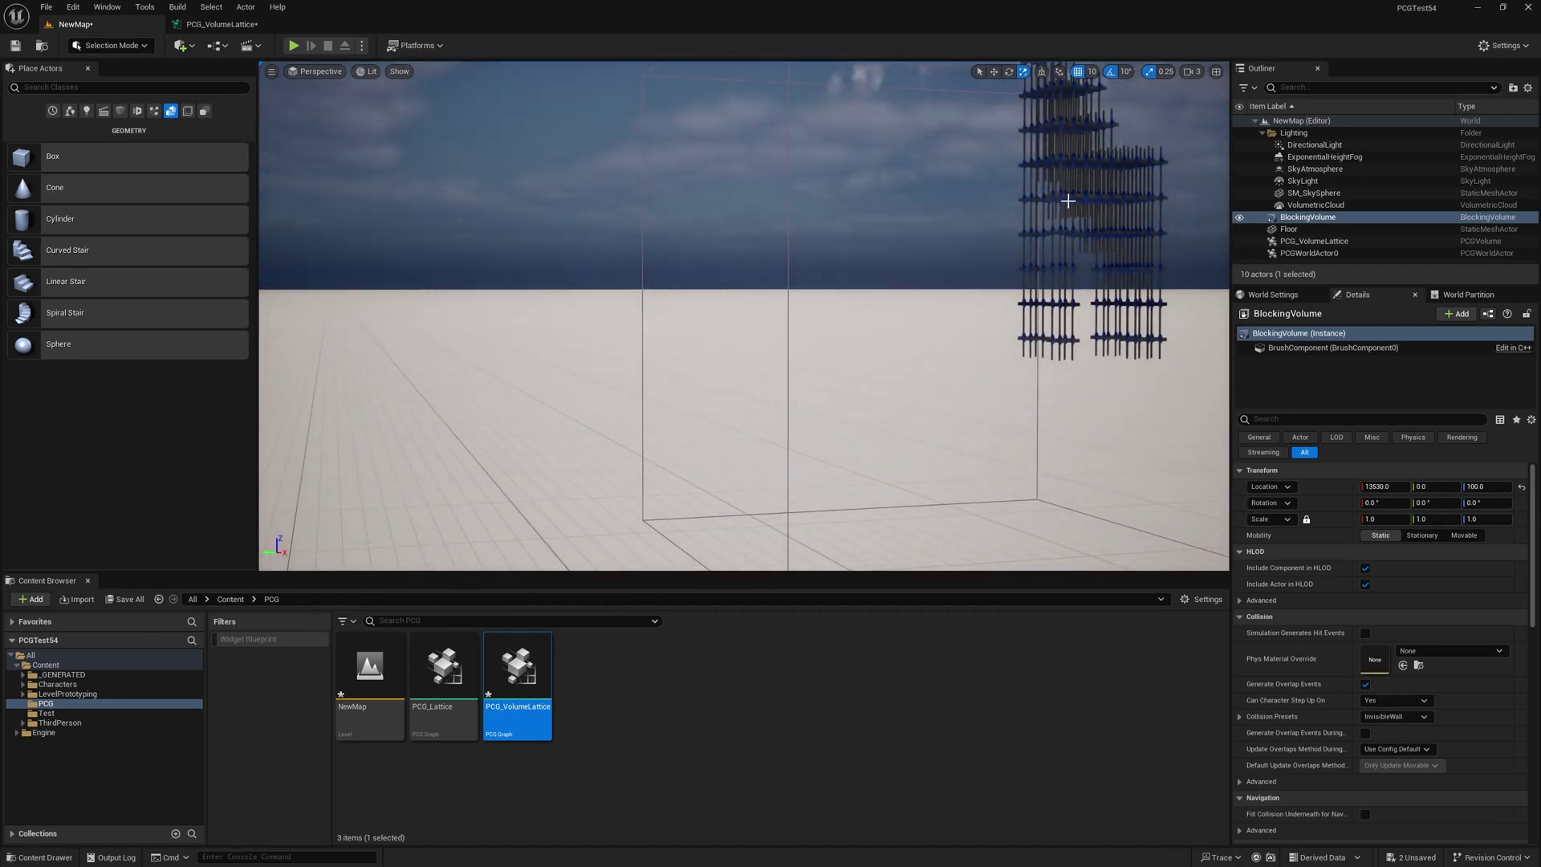
click(1068, 201)
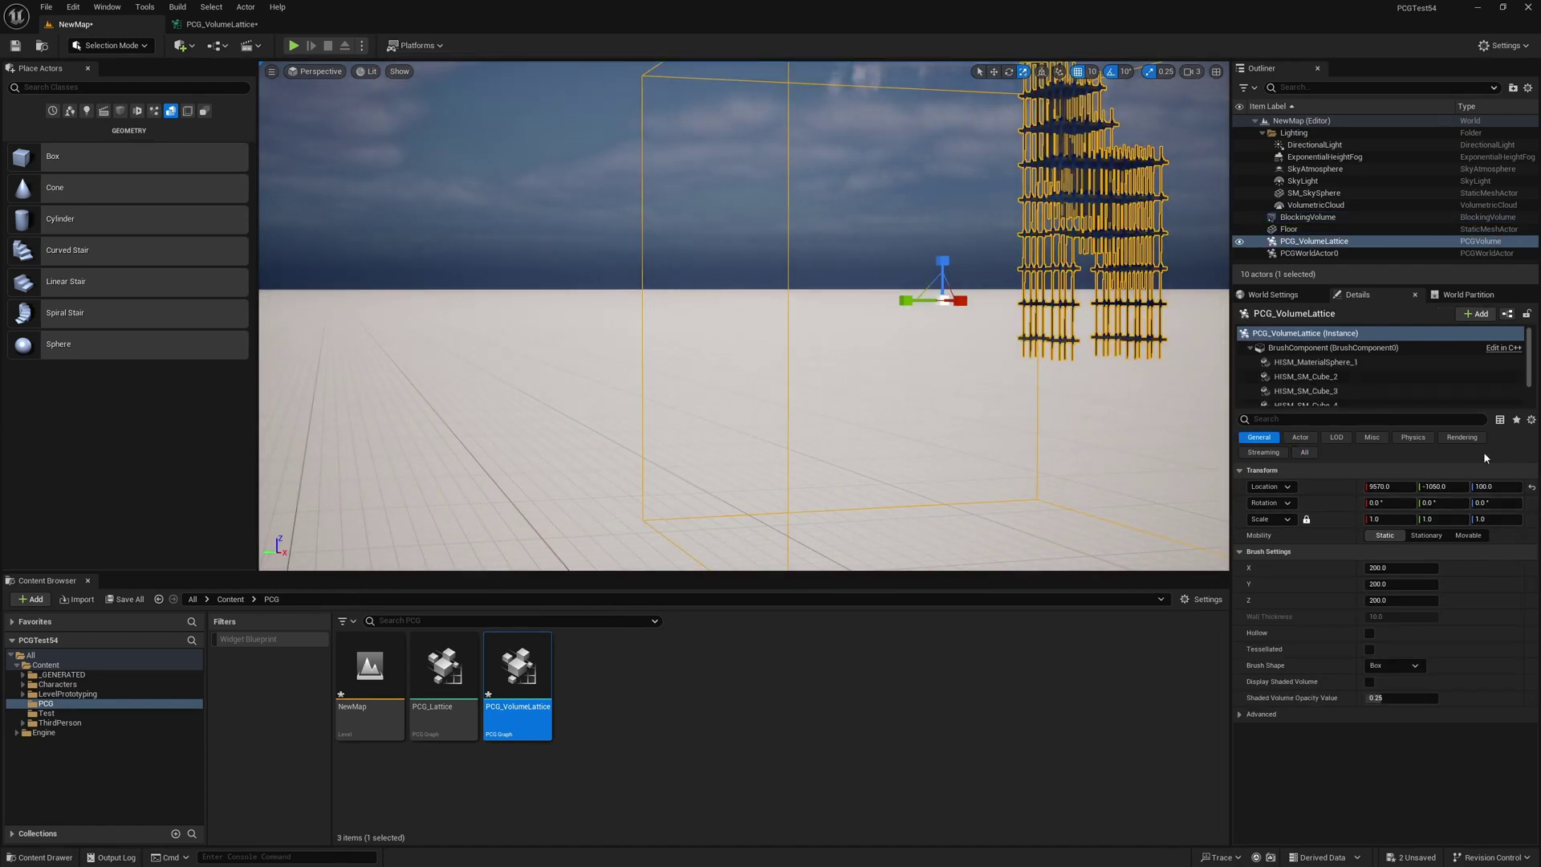
right_drag(1003, 241, 1068, 325)
key(s)
key(d)
right_drag(788, 316, 801, 306)
click(497, 222)
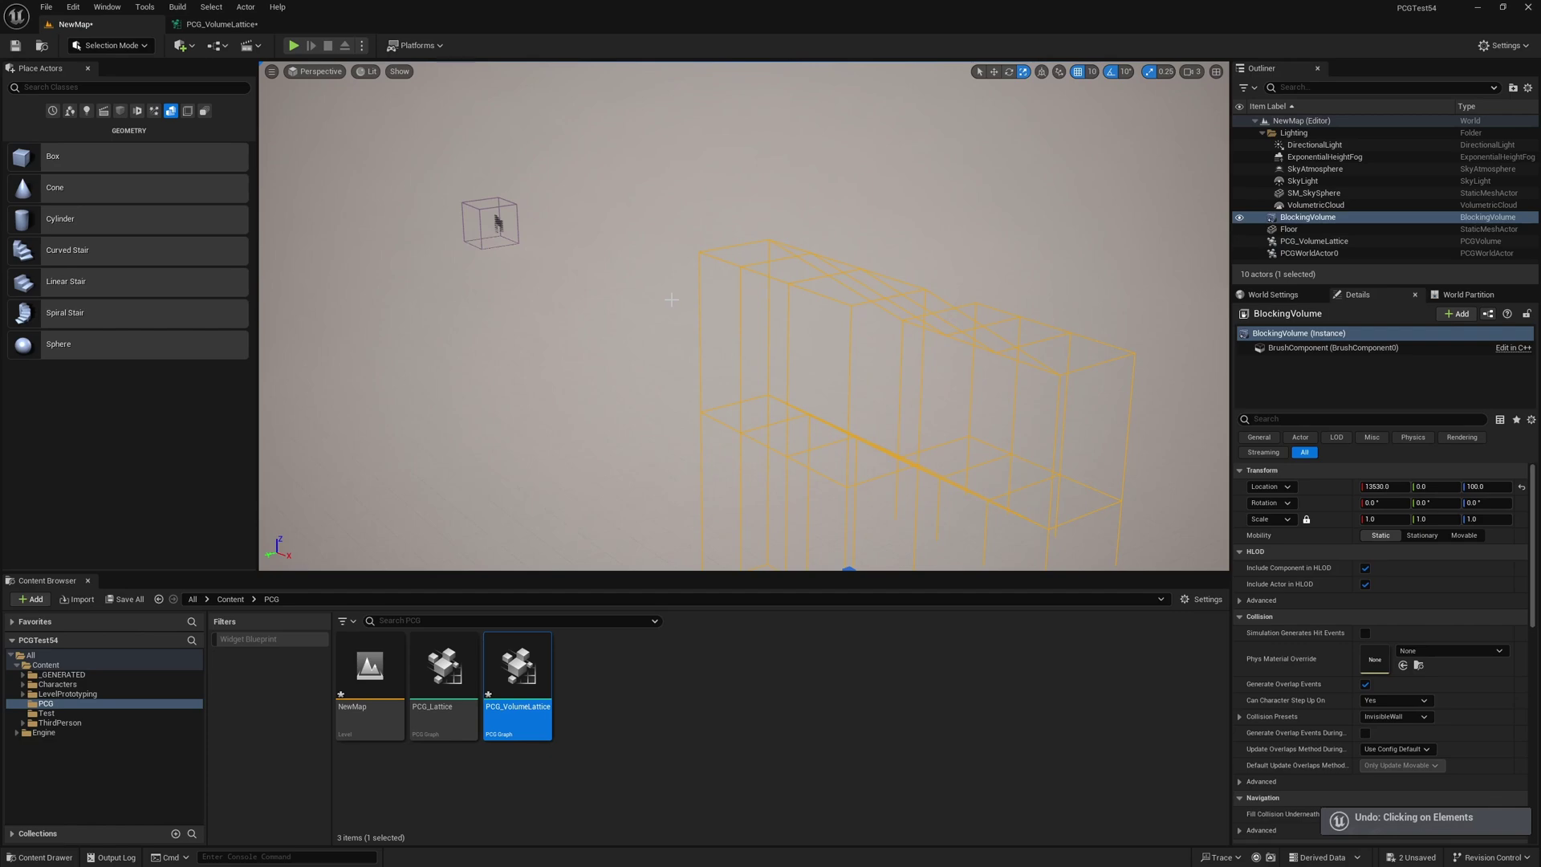
- Undo the PCG_VolumeLattice volume's scale reset and view the lattice from farther away
key(ctrl+z)
key(ctrl+z)
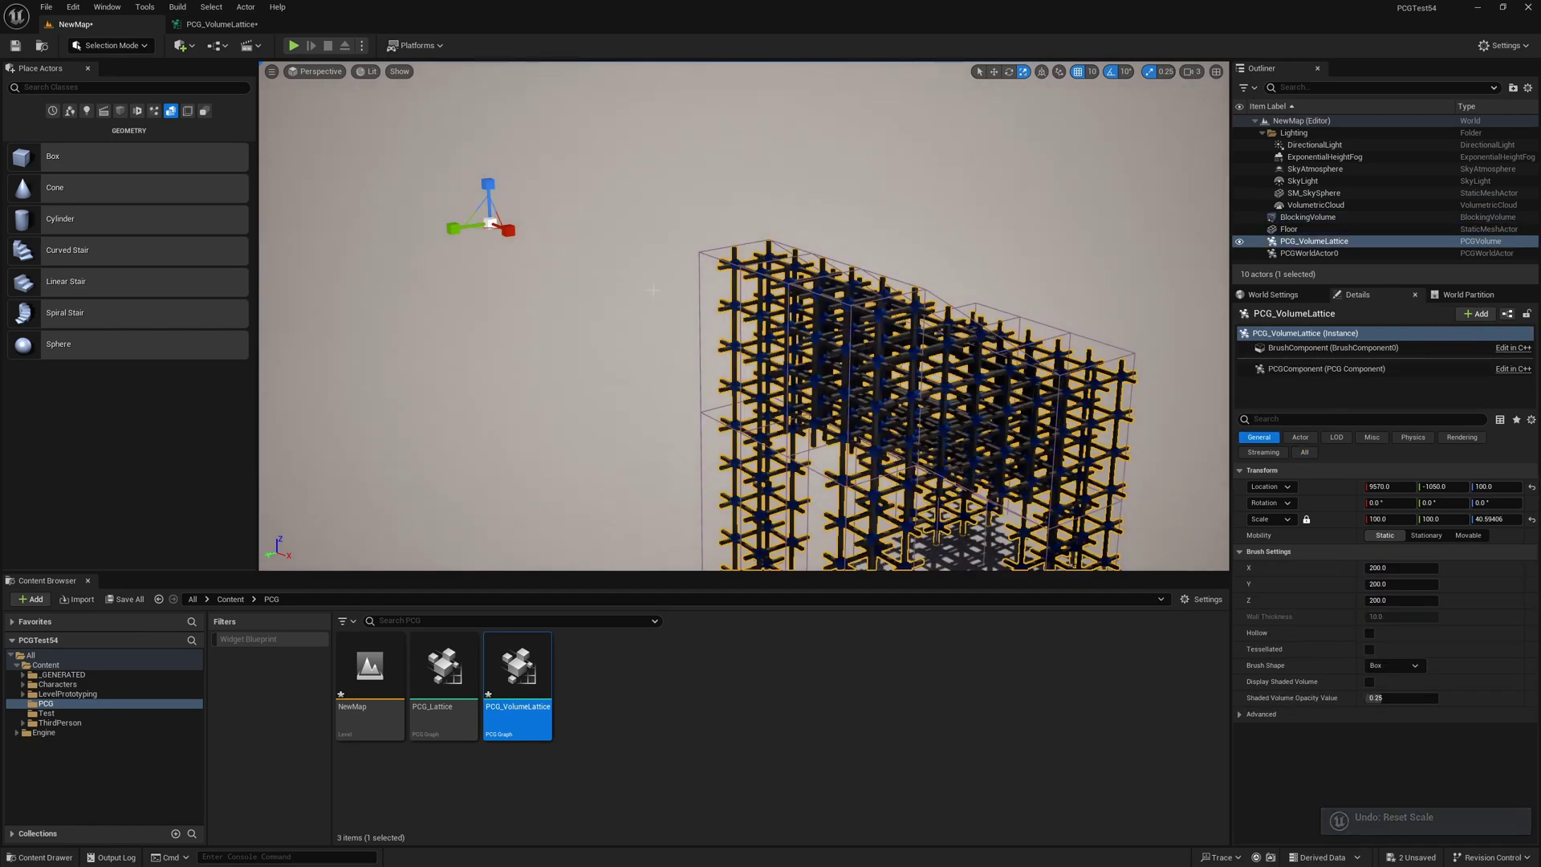
right_drag(654, 289, 498, 383)
key(s)
click(499, 383)
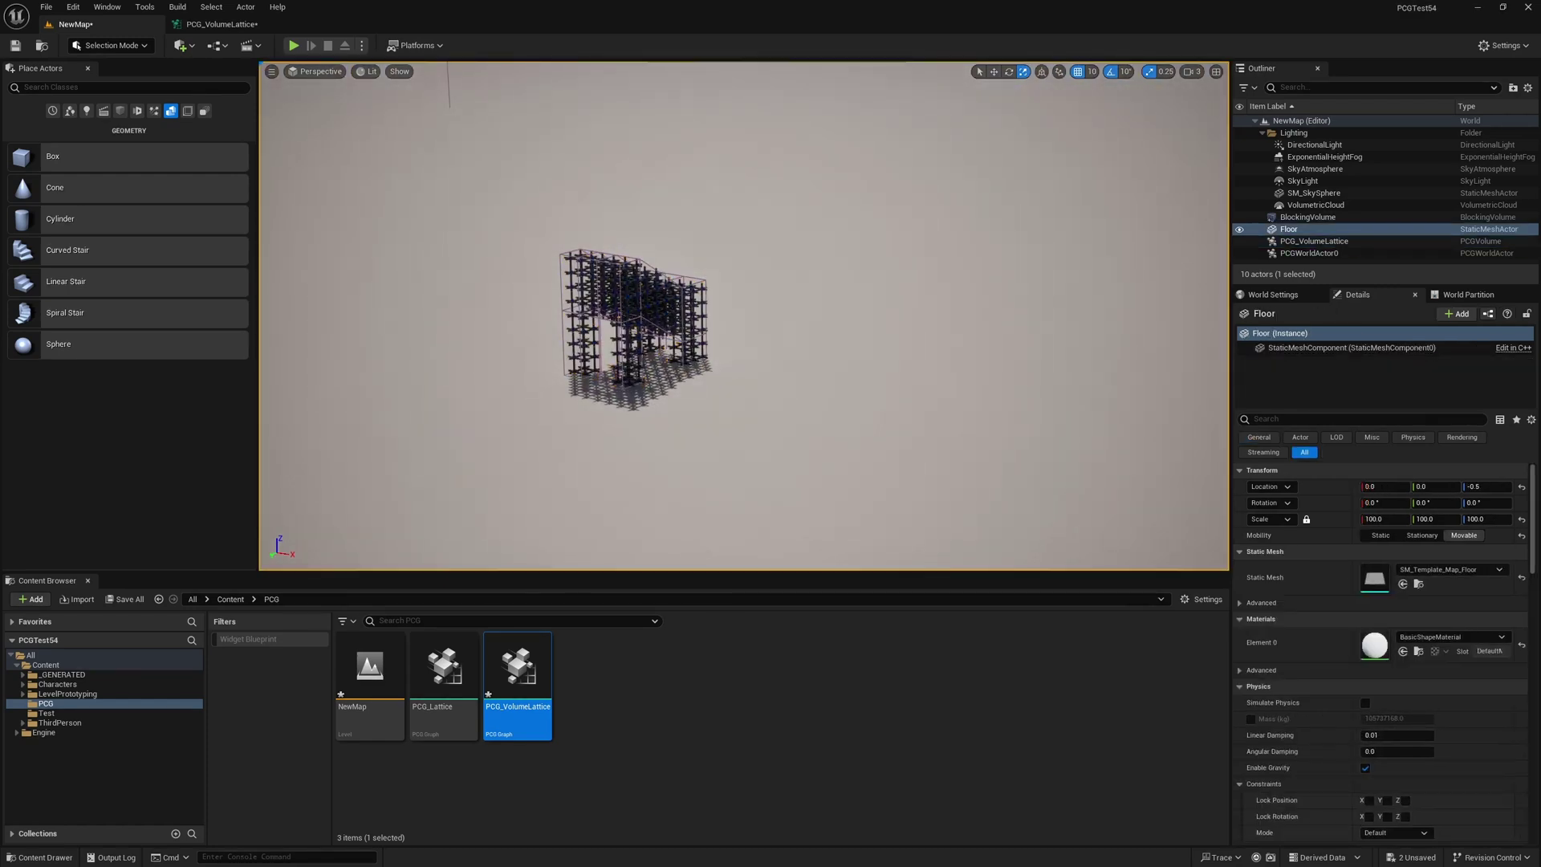
- Scale the lattice's BlockingVolume to 10.0 on all three axes
click(622, 344)
right_drag(621, 344, 642, 297)
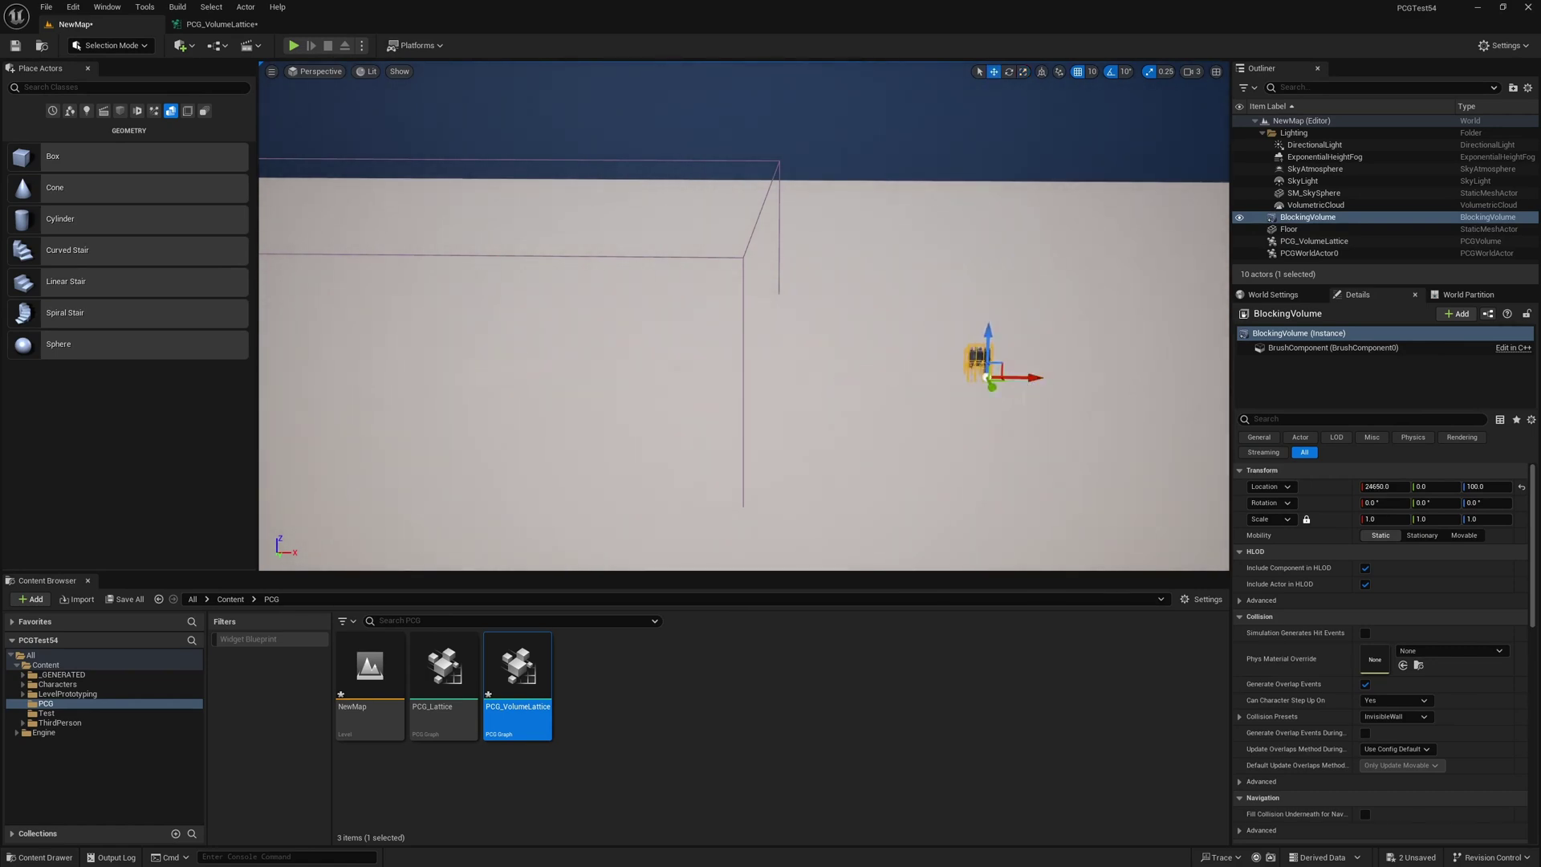
right_drag(743, 316, 887, 401)
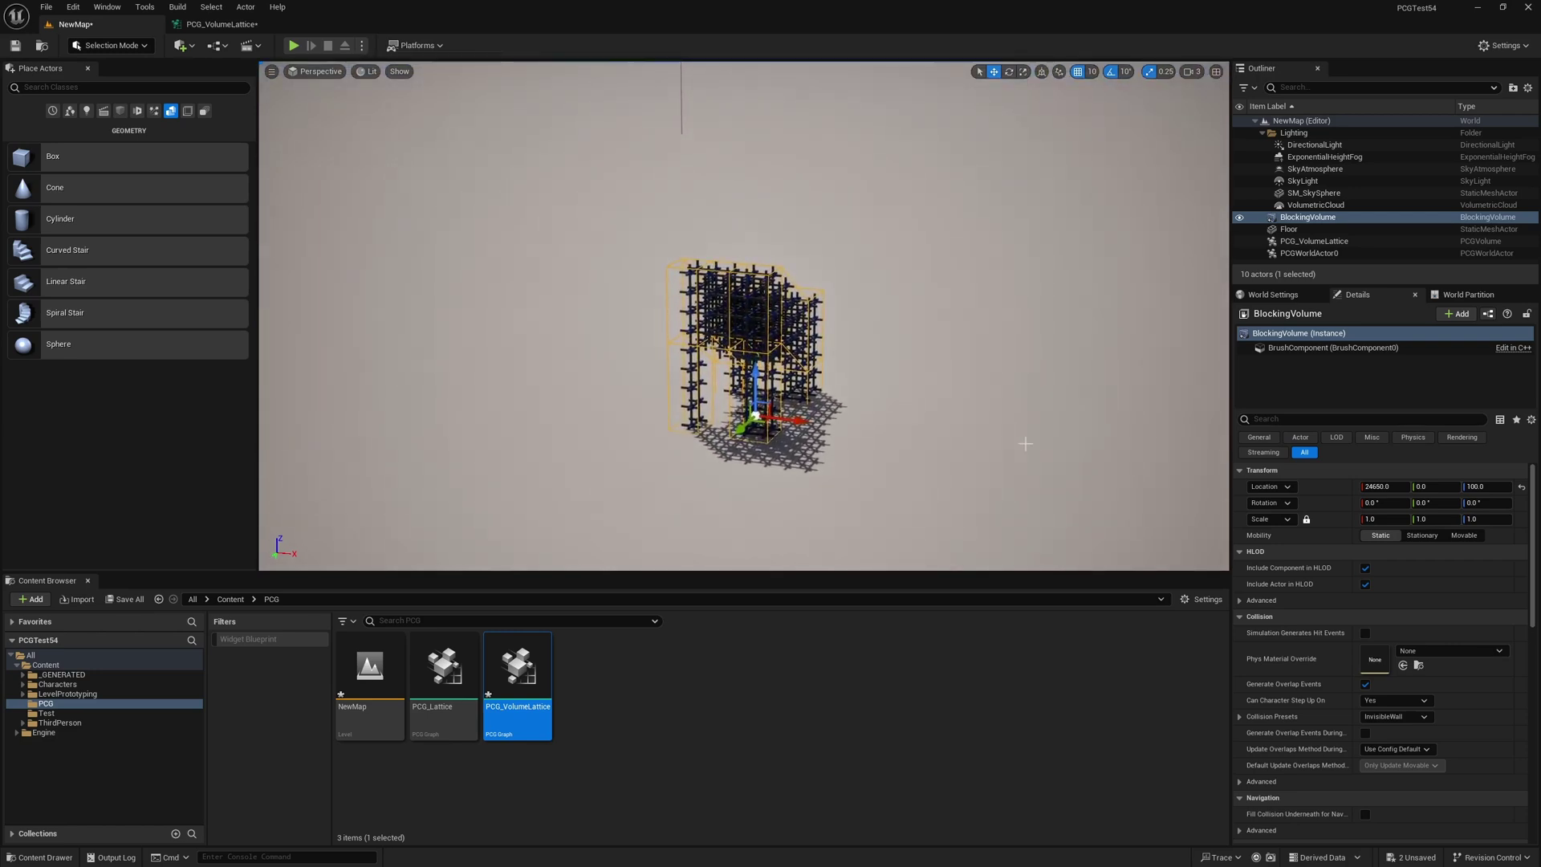
right_drag(1026, 444, 1018, 478)
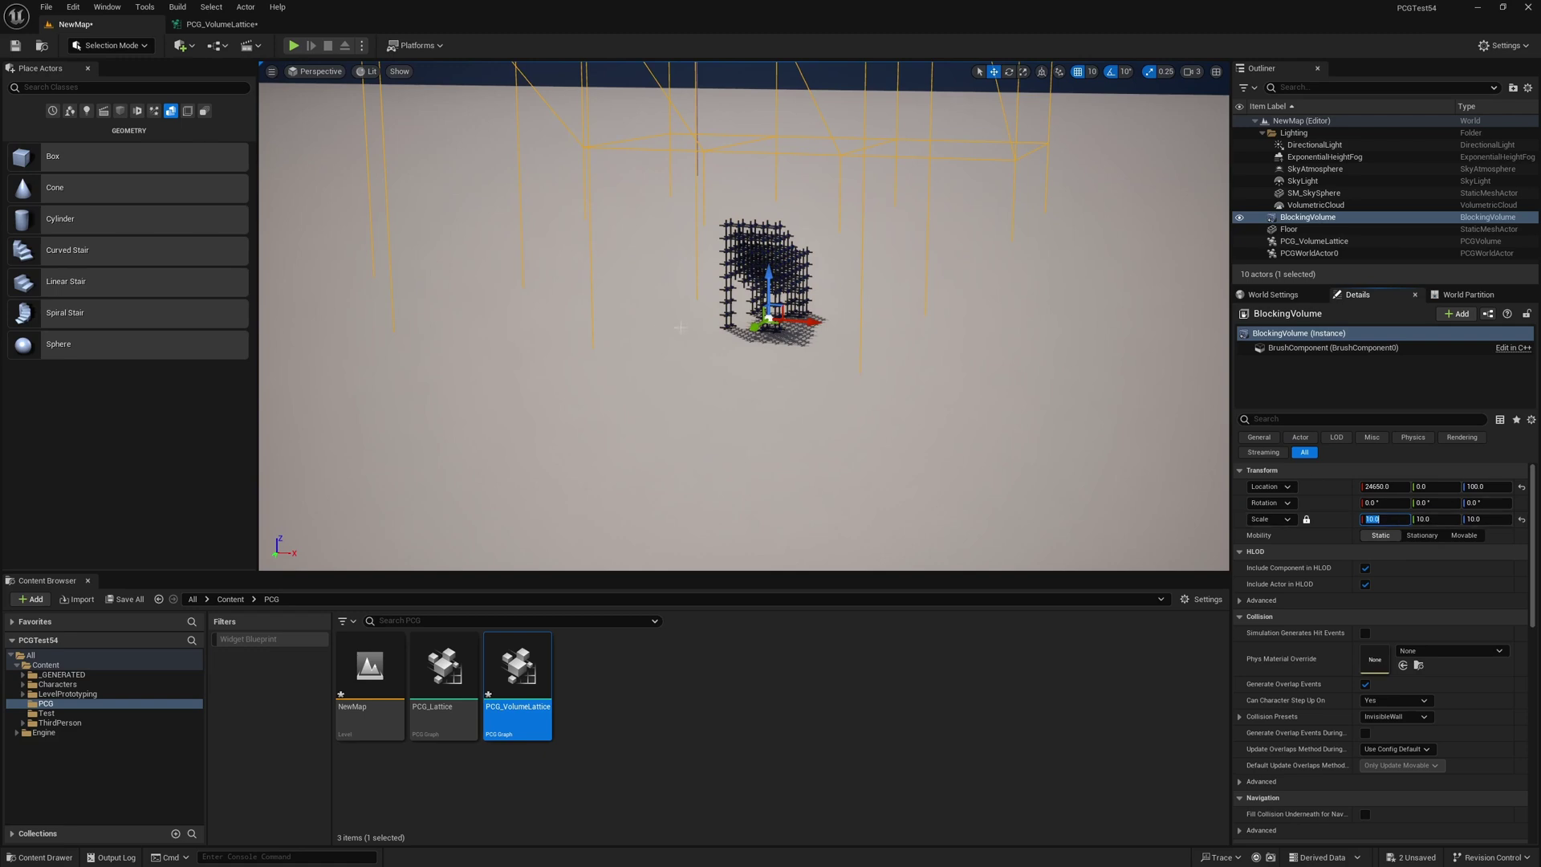
right_drag(681, 327, 667, 281)
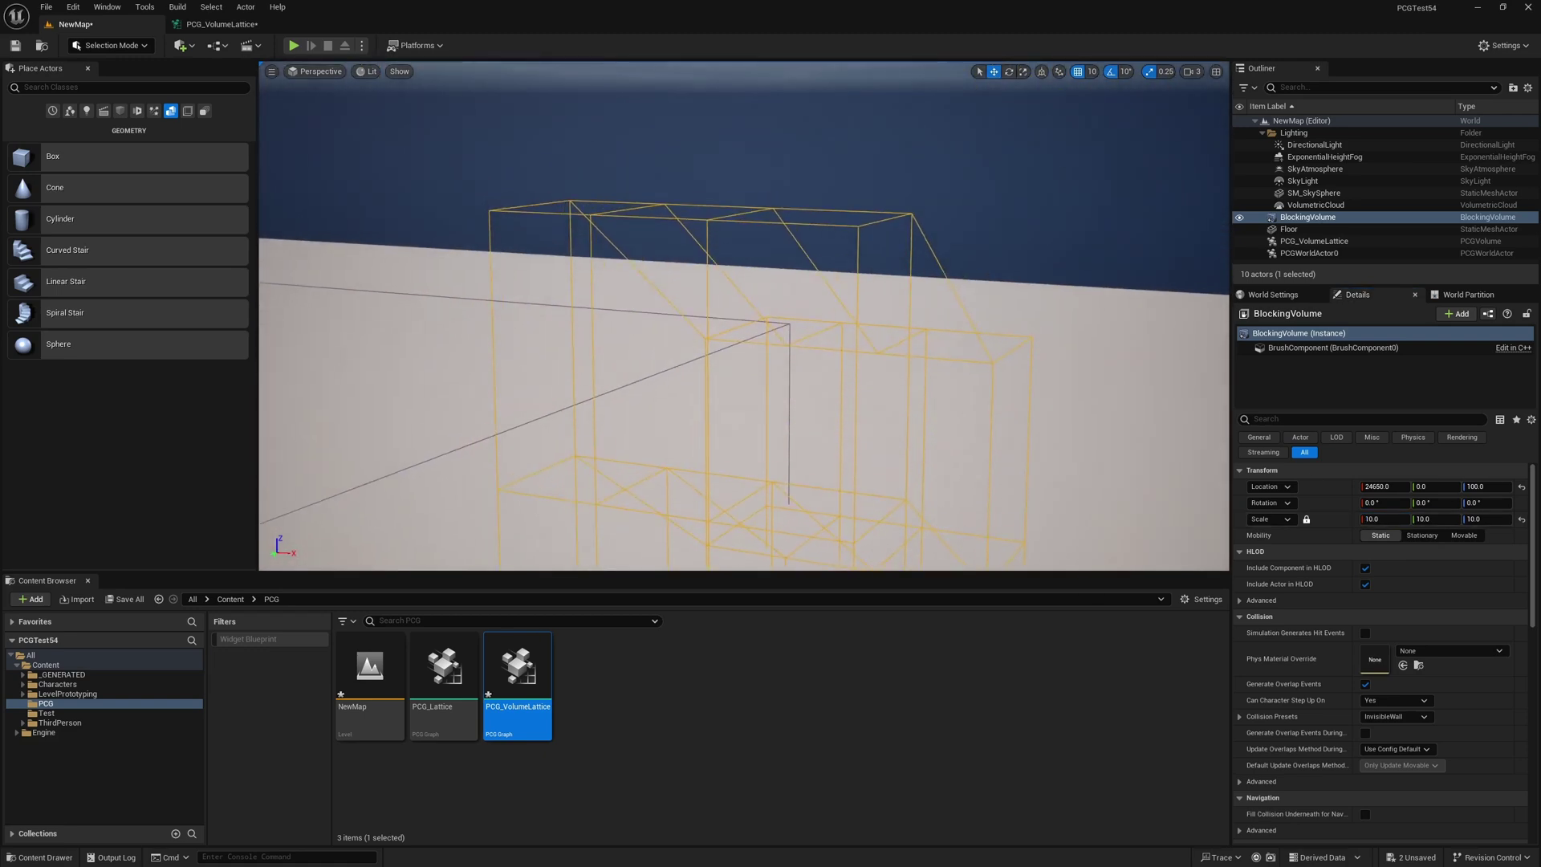
key(f)
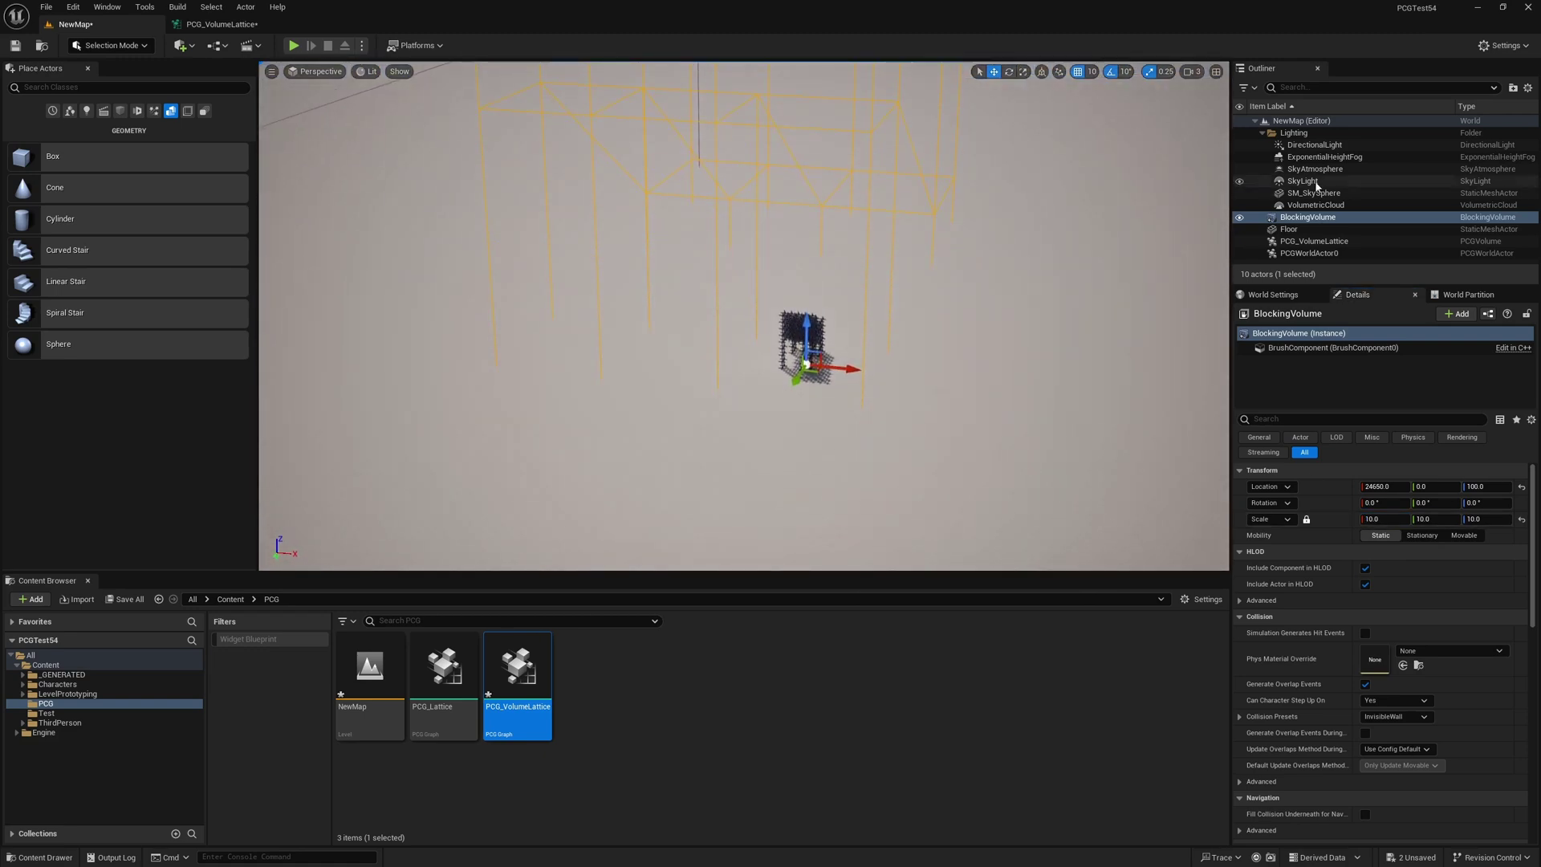
- Shift the PCG_VolumeLattice volume along X to about 9610 and regenerate the graph data of its PCG component
click(1302, 242)
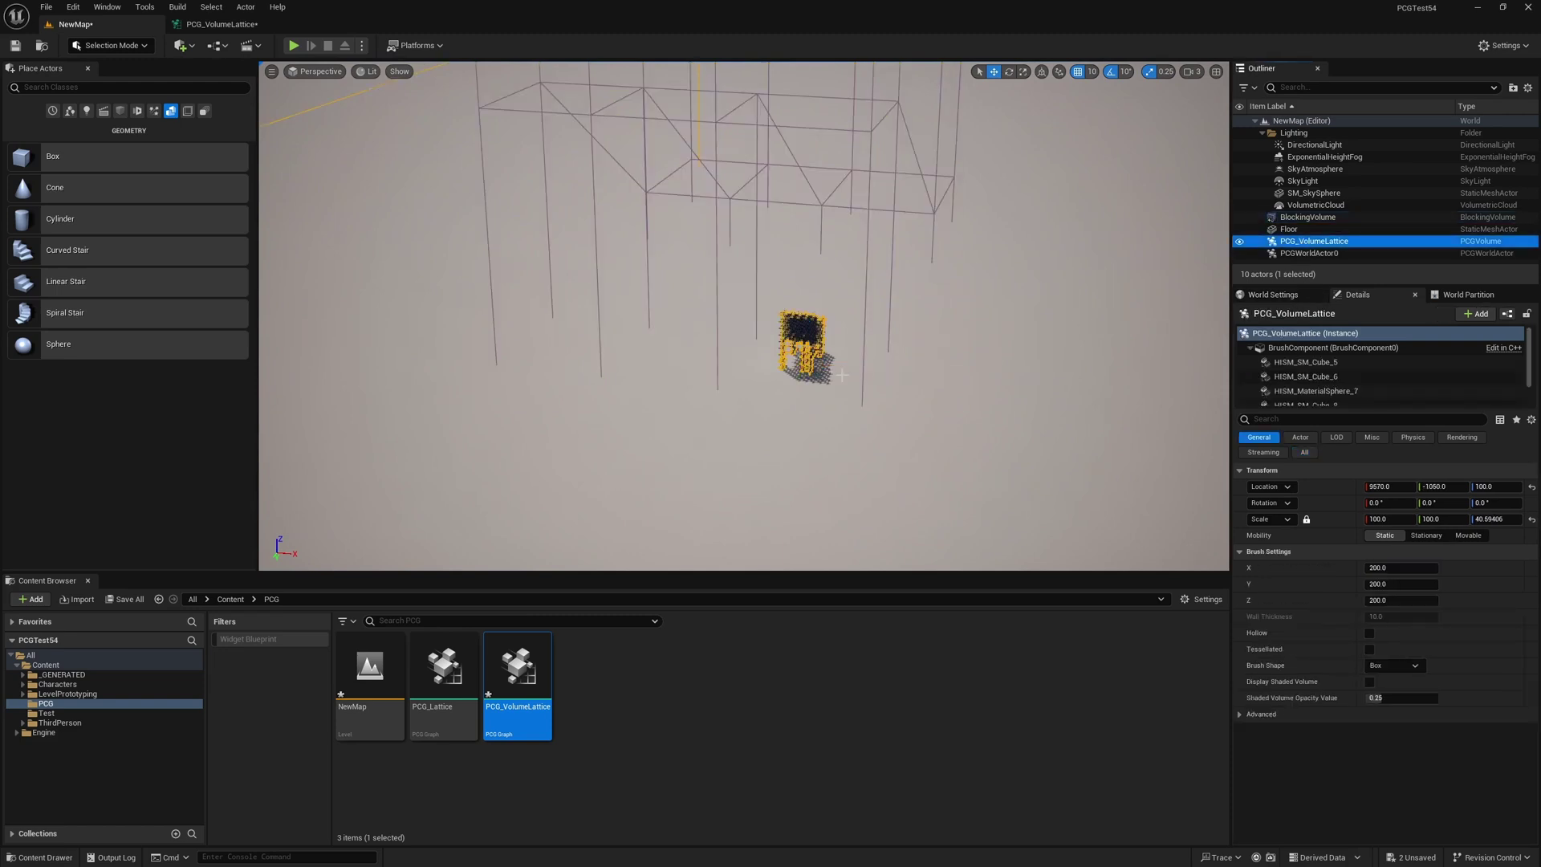
key(f)
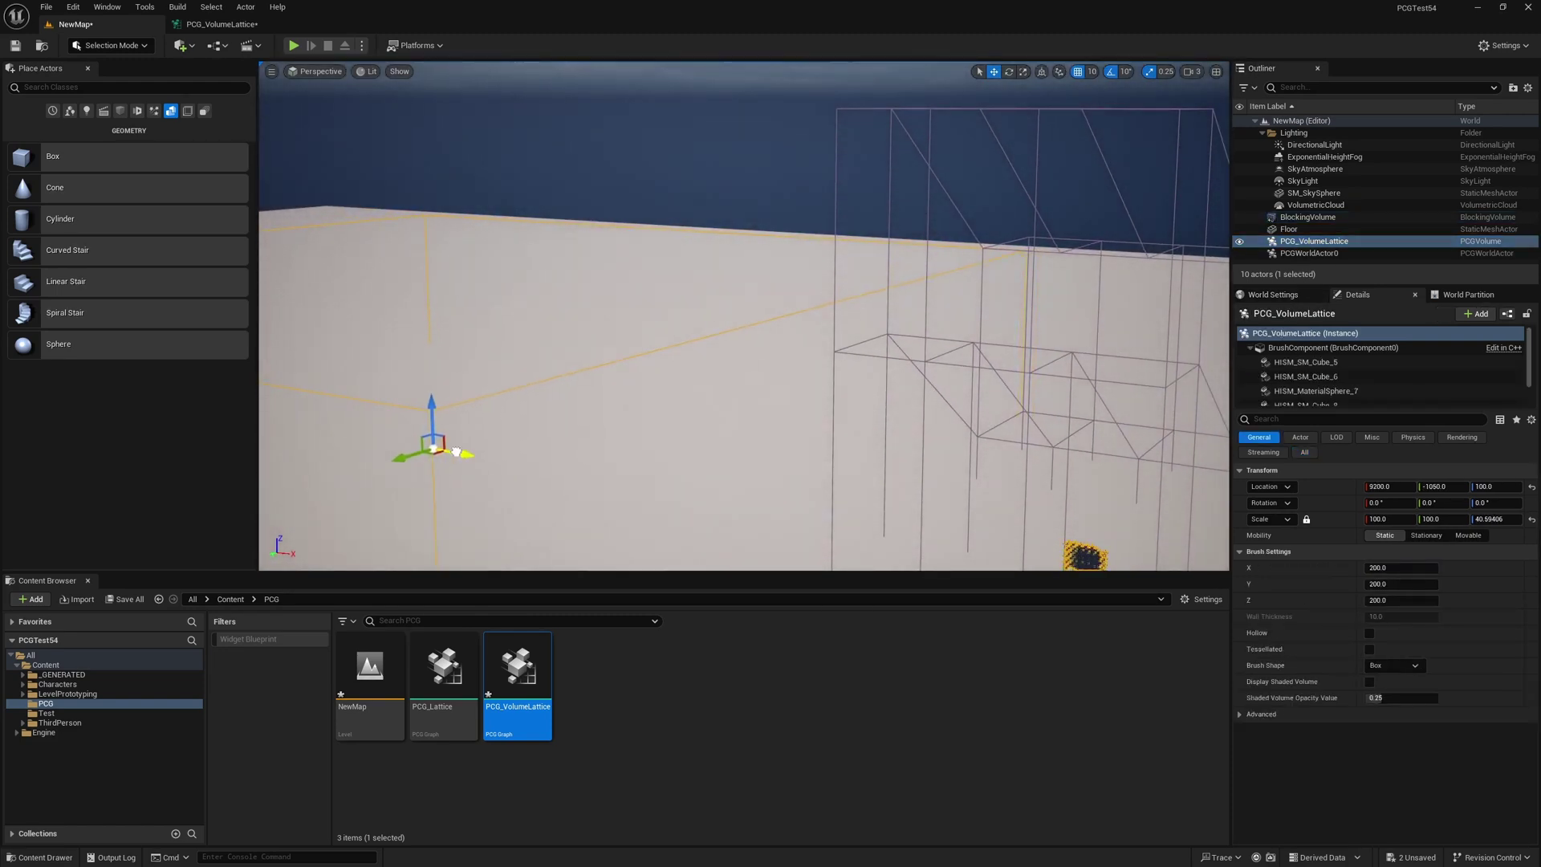
right_drag(744, 315, 951, 480)
scroll(1345, 403, down, 1)
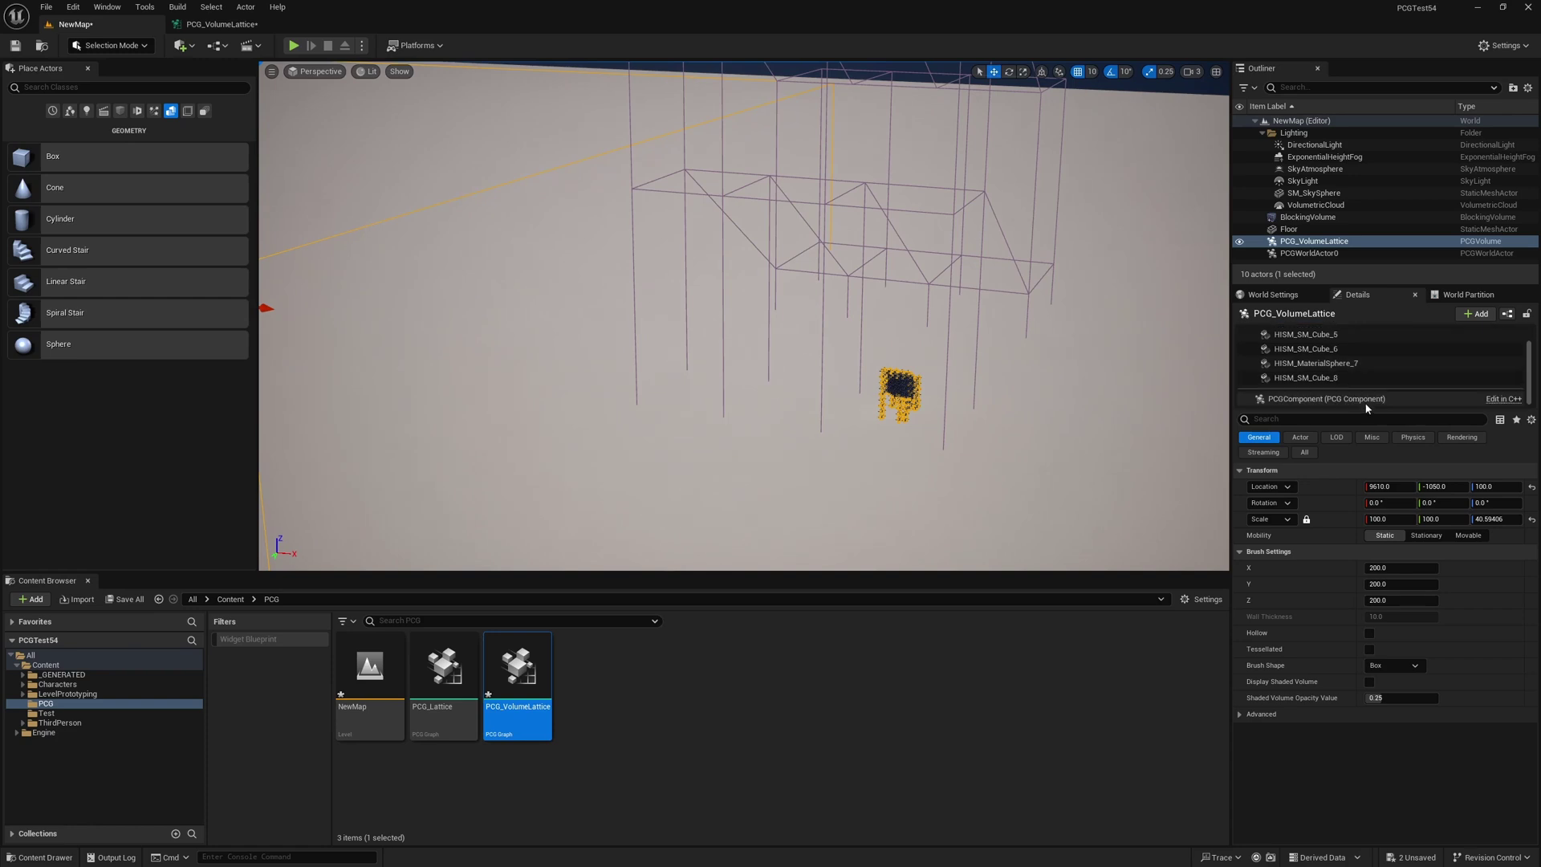
click(1335, 401)
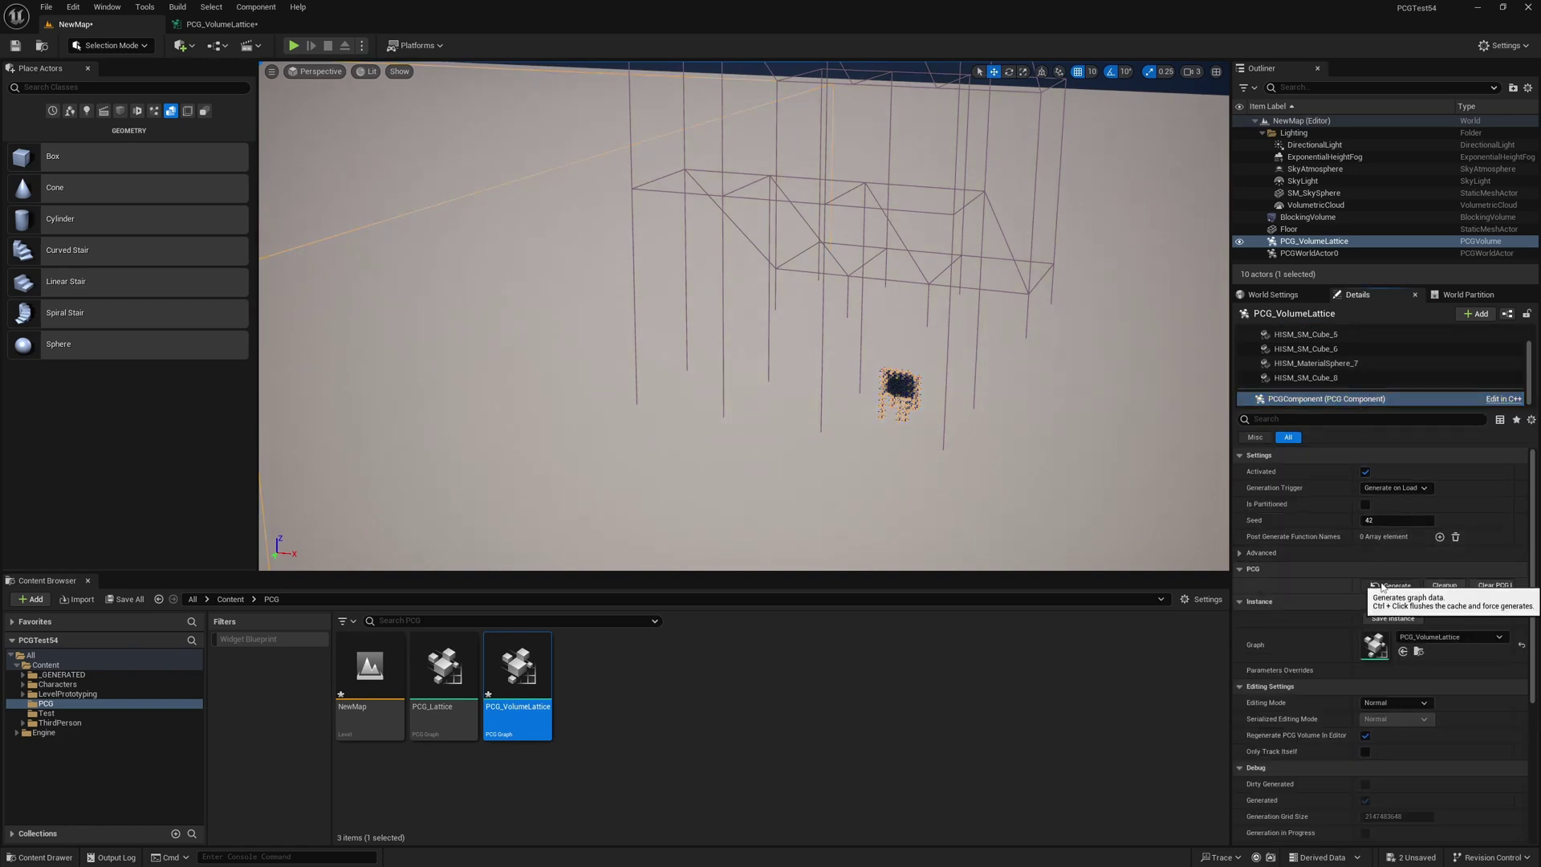
click(1382, 587)
right_drag(1012, 384, 1035, 301)
right_drag(1014, 358, 1063, 350)
key(w)
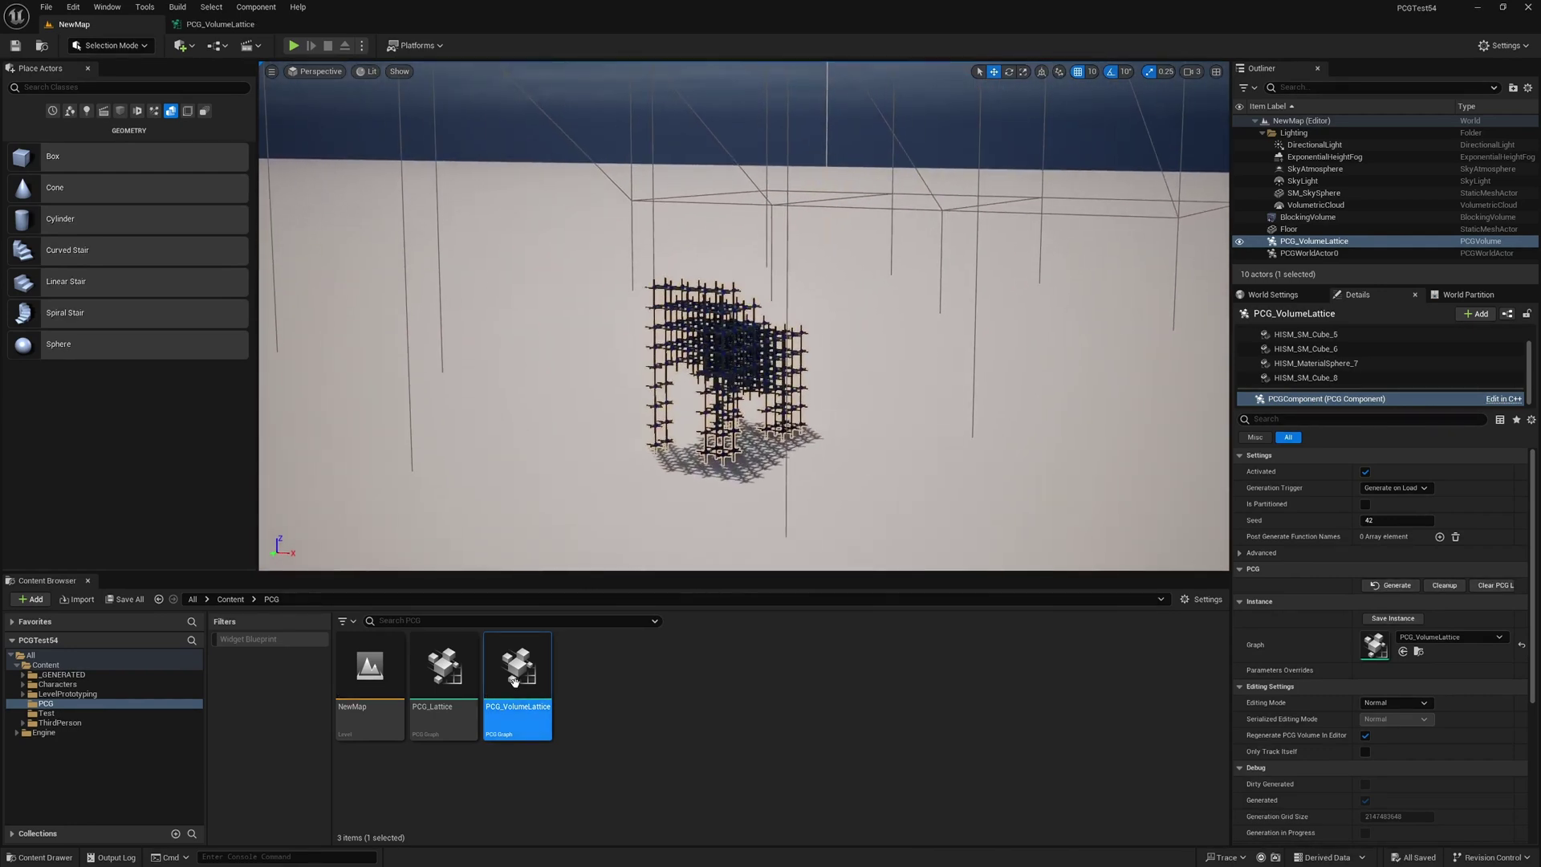
- Examine the lattice filling the enlarged blocking volume from near the floor
click(358, 676)
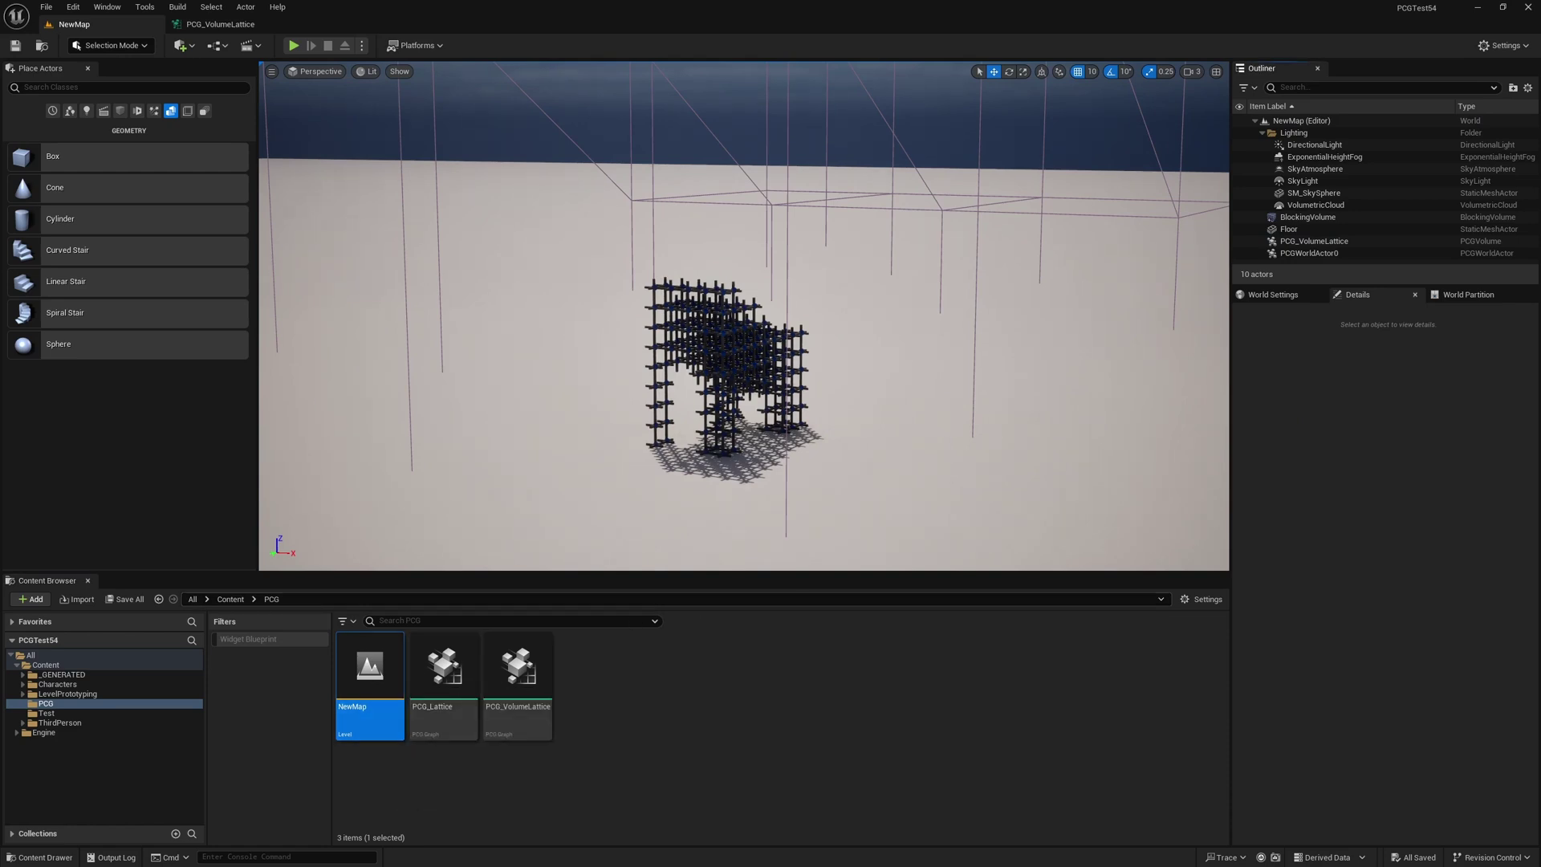
key(s)
right_drag(680, 437, 652, 416)
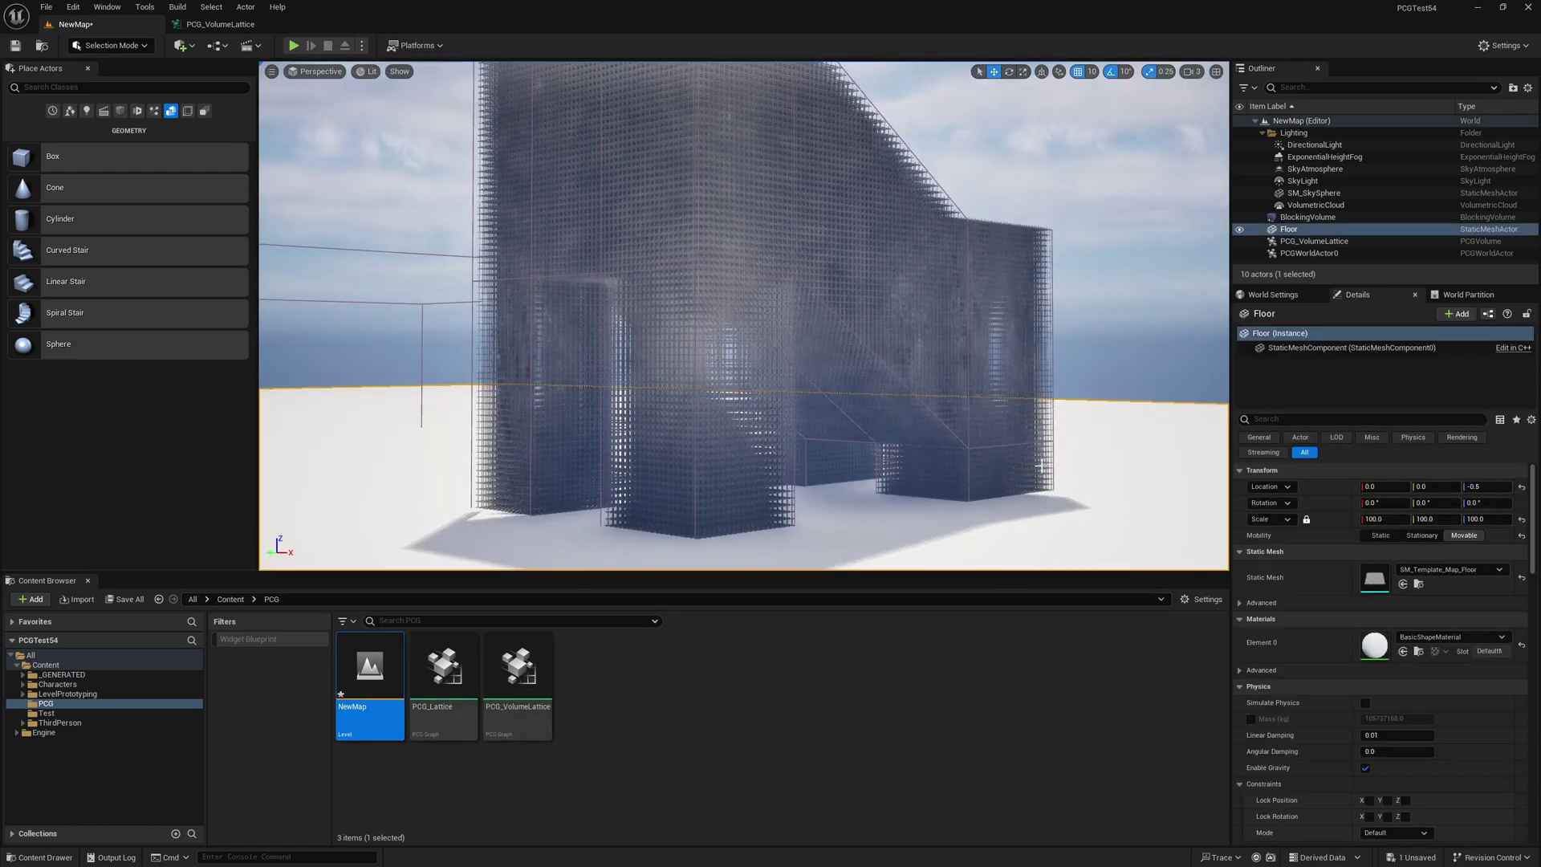
key(e)
mouse_move(1038, 465)
right_down()
mouse_move(1018, 610)
mouse_move(1019, 482)
mouse_move(1040, 465)
right_up()
key(w)
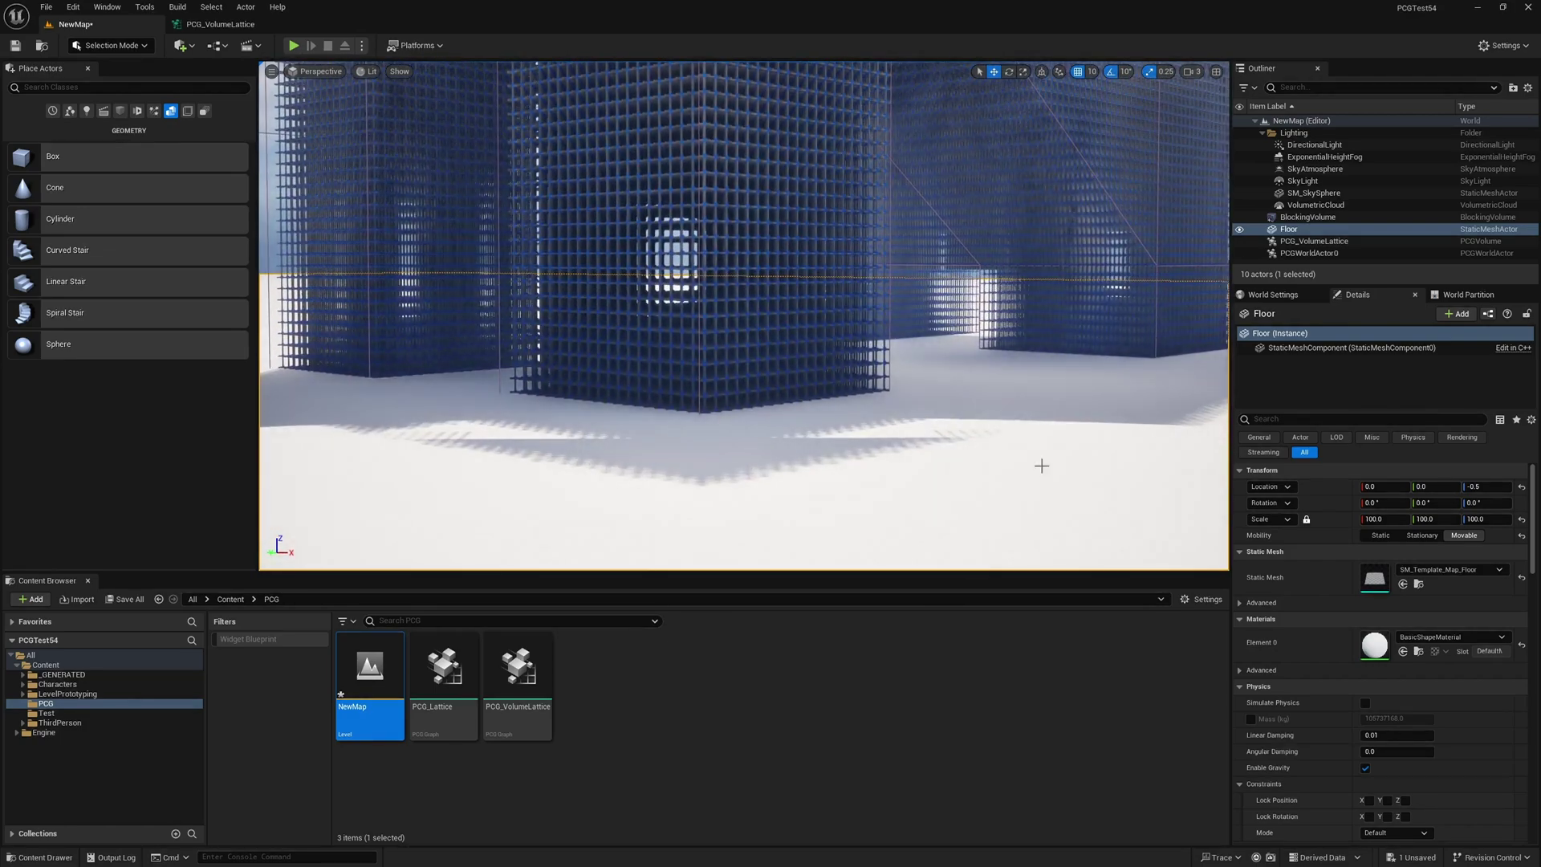
- Turn on the frame-rate display with stat fps and inspect the large lattice full screen from several sides
key(F11)
text(stat fps)
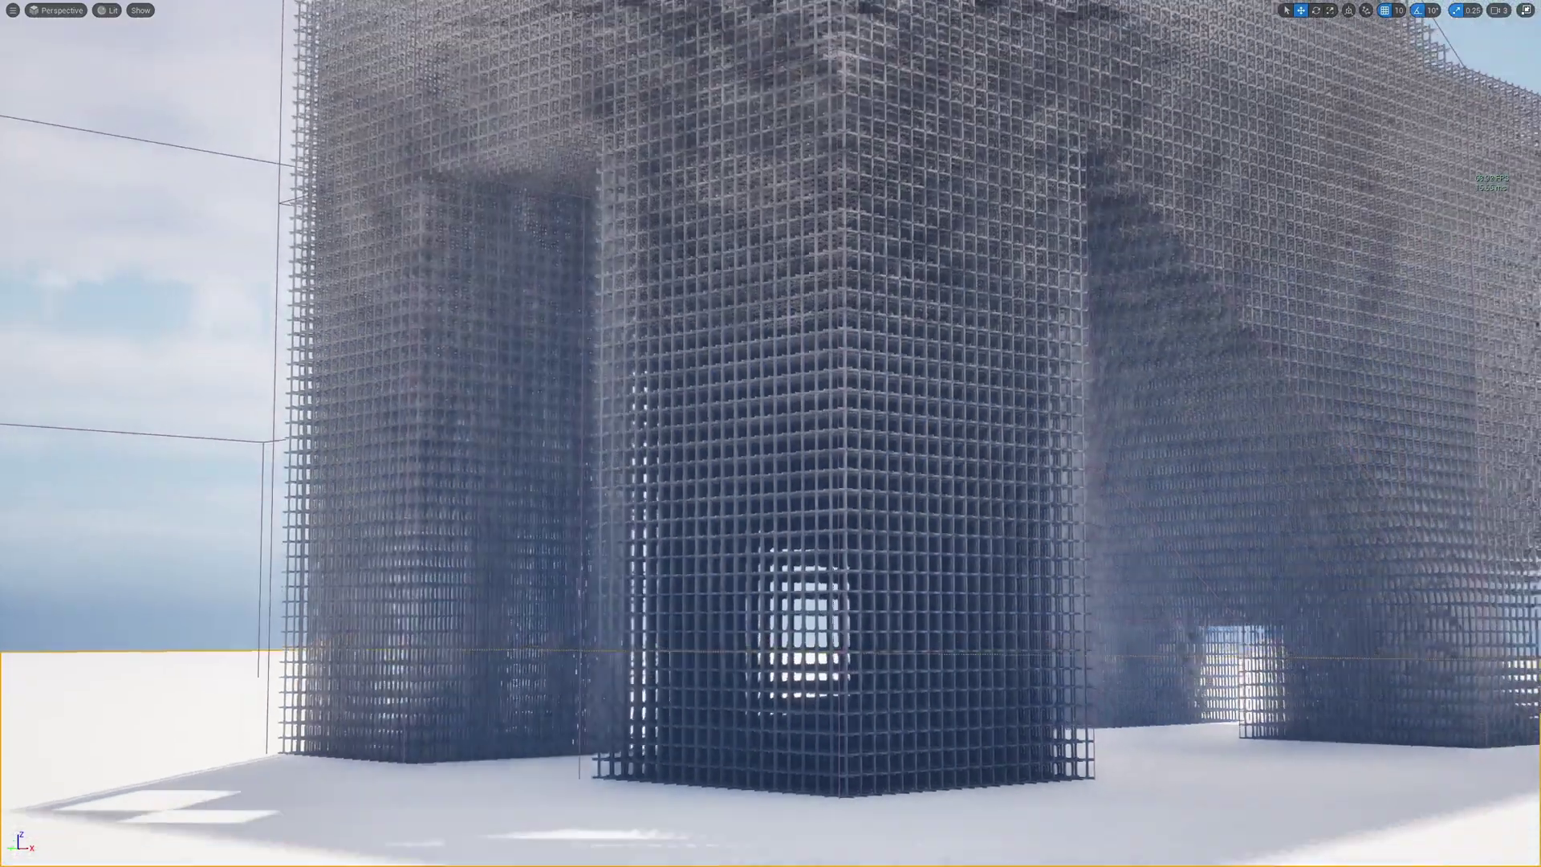
mouse_move(908, 450)
right_down()
mouse_move(955, 200)
mouse_move(1044, 562)
mouse_move(908, 449)
right_up()
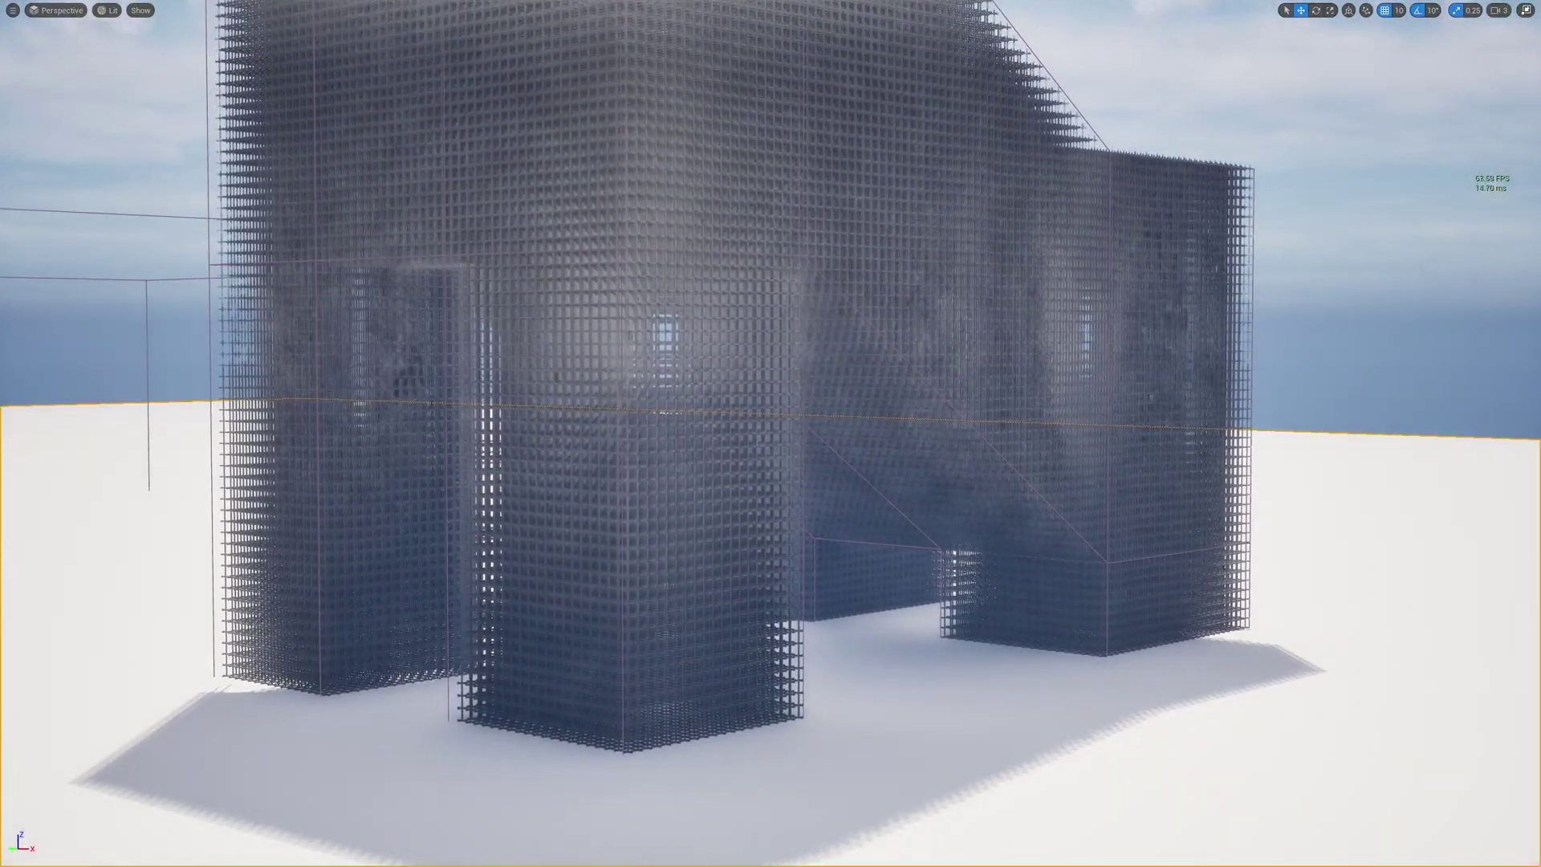
right_drag(1312, 339, 1311, 339)
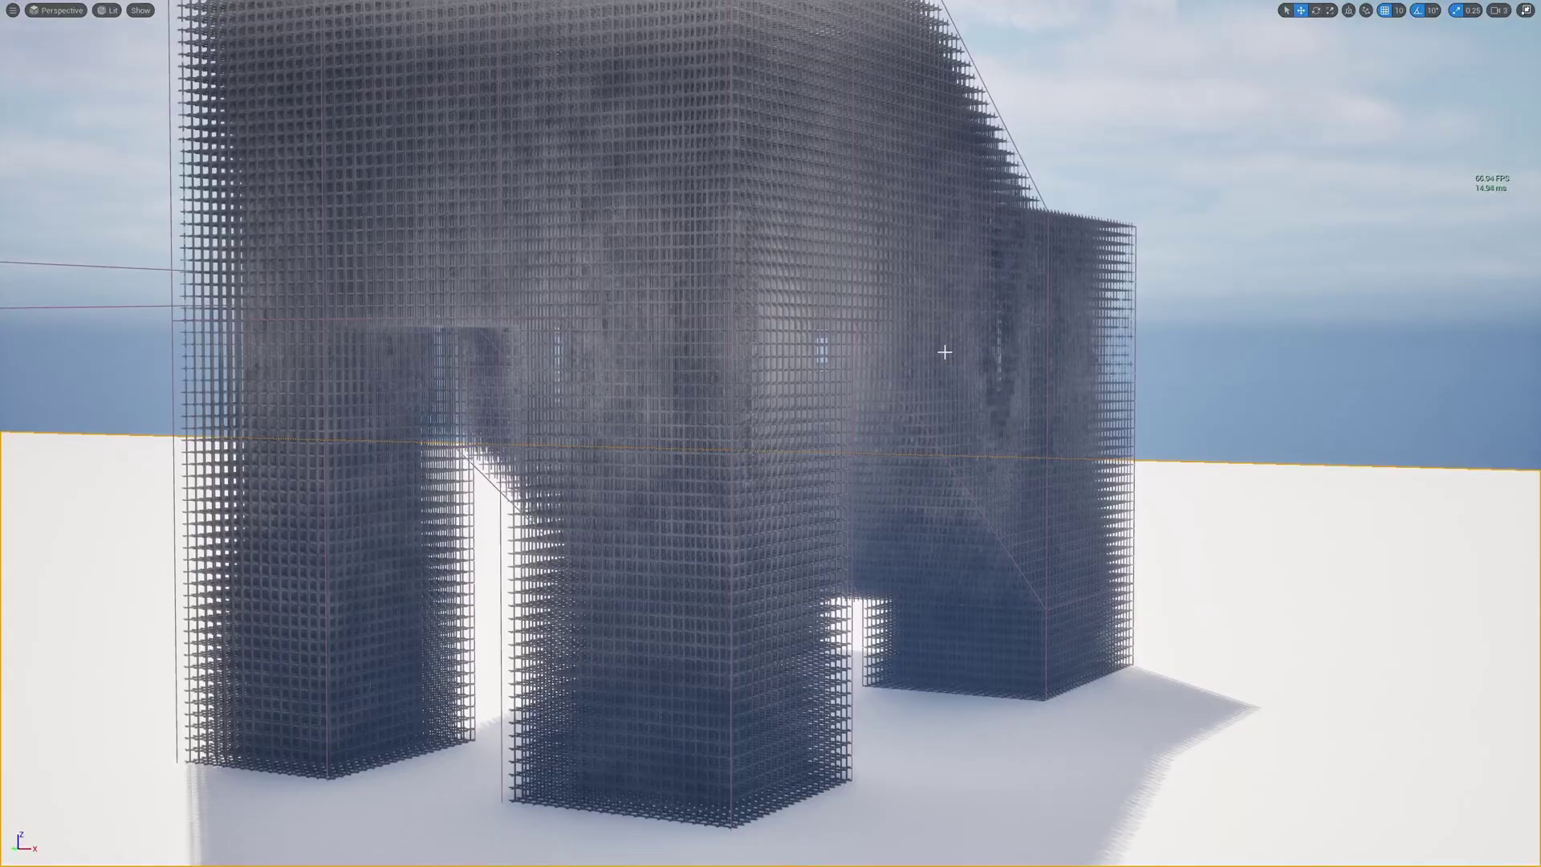
right_drag(942, 350, 939, 353)
key(F11)
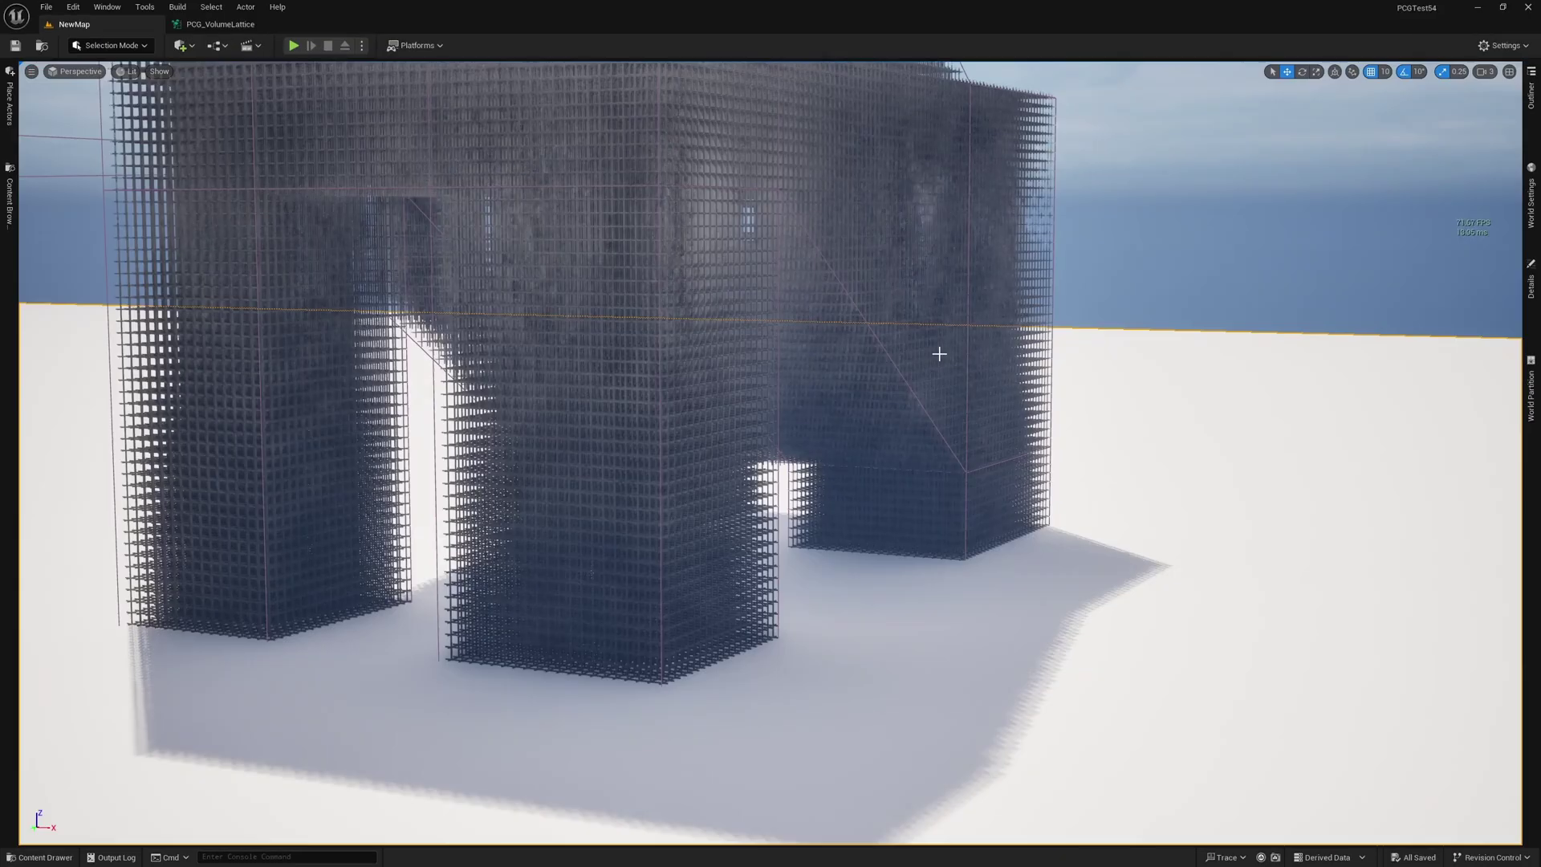
key(F10)
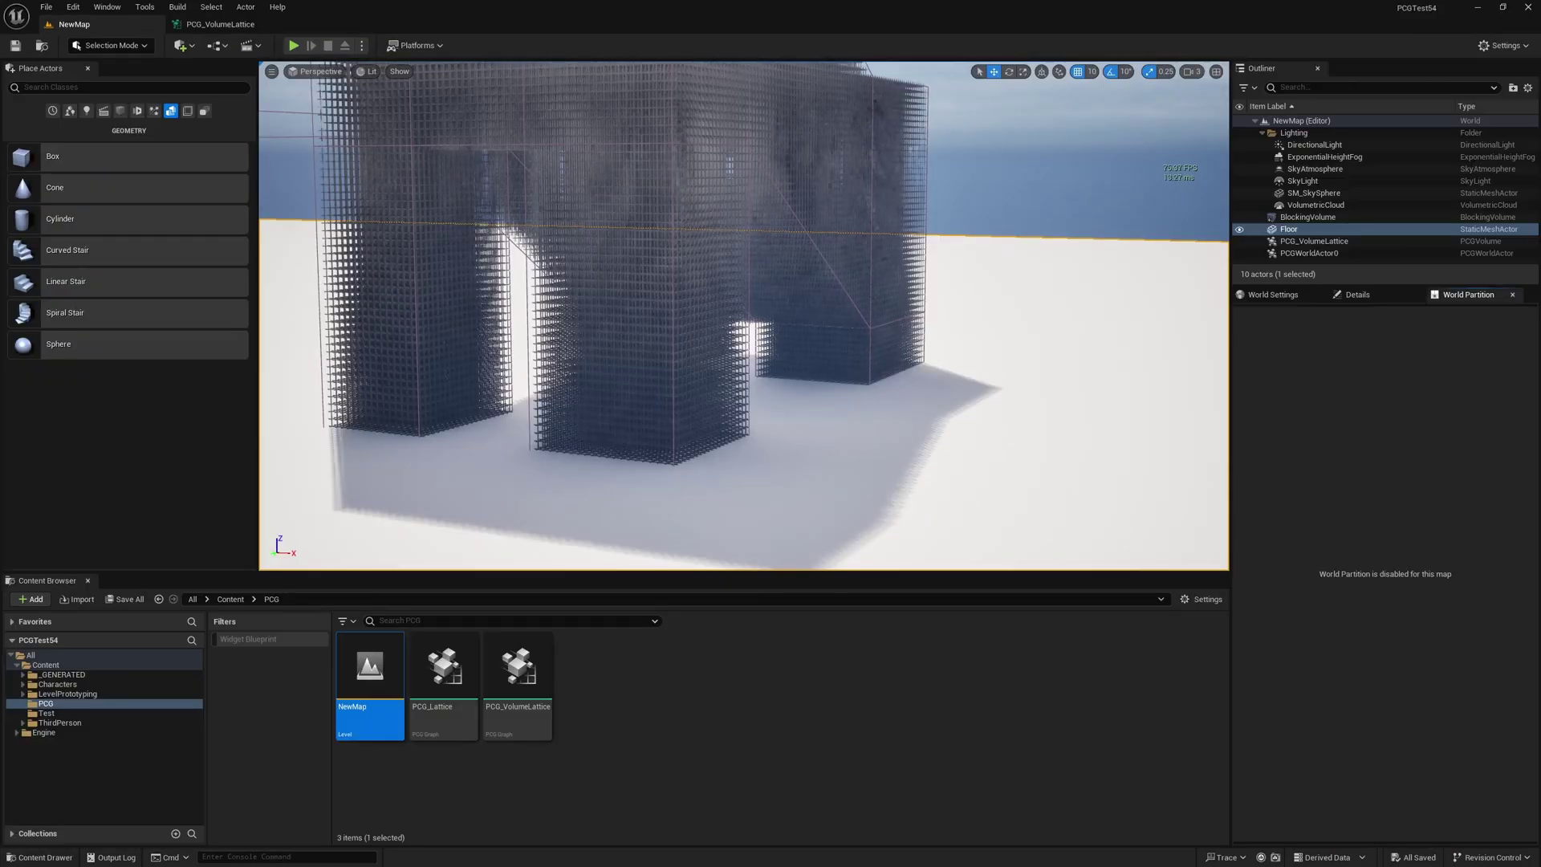
- Set the BlockingVolume's scale to 5.0 on all axes and its Z location to 550
click(673, 265)
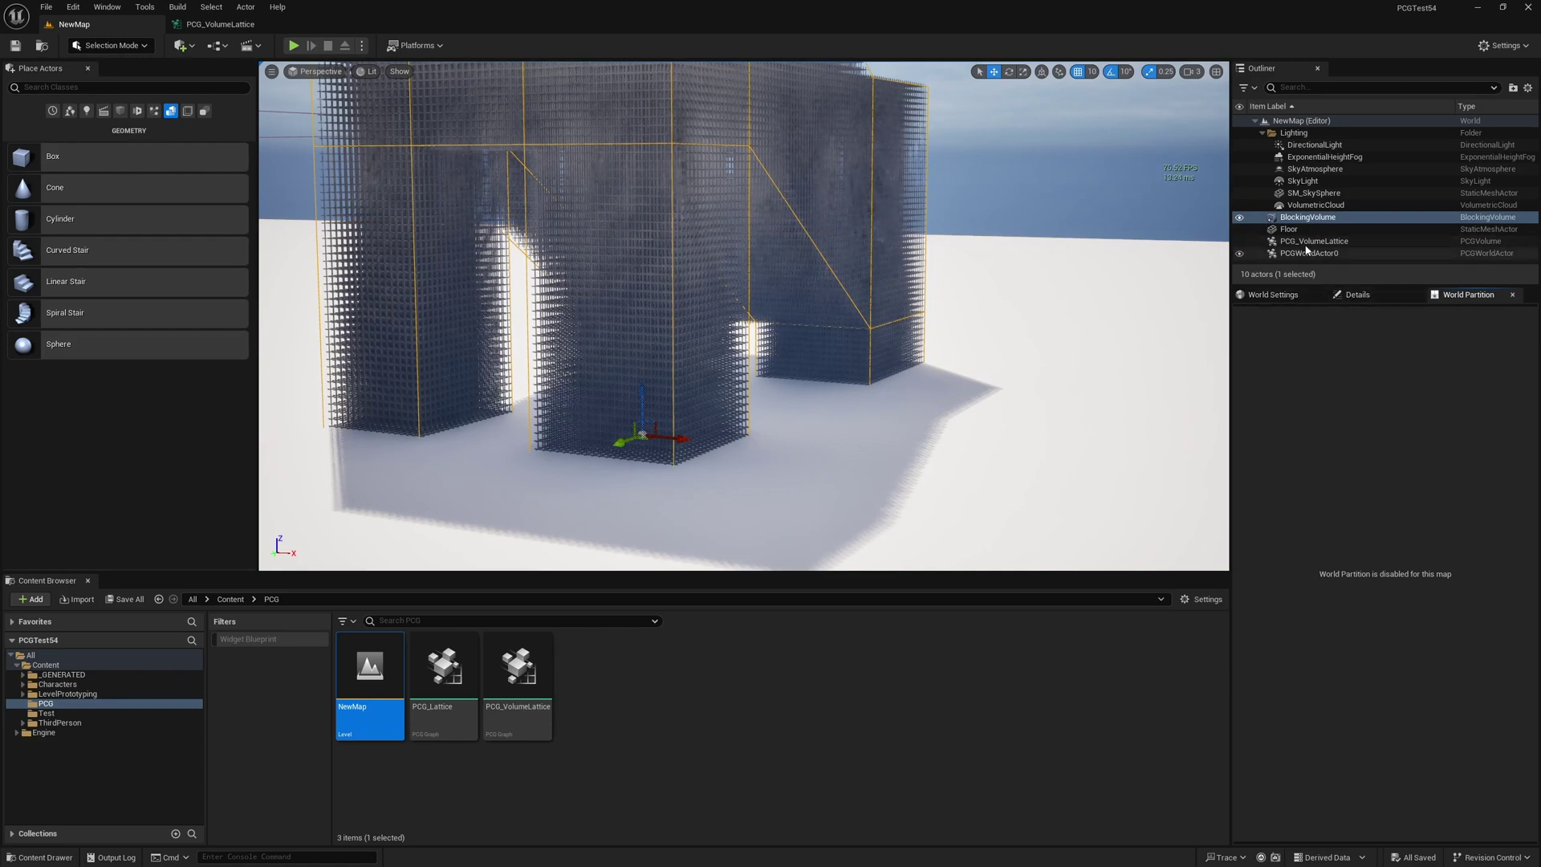
click(1365, 298)
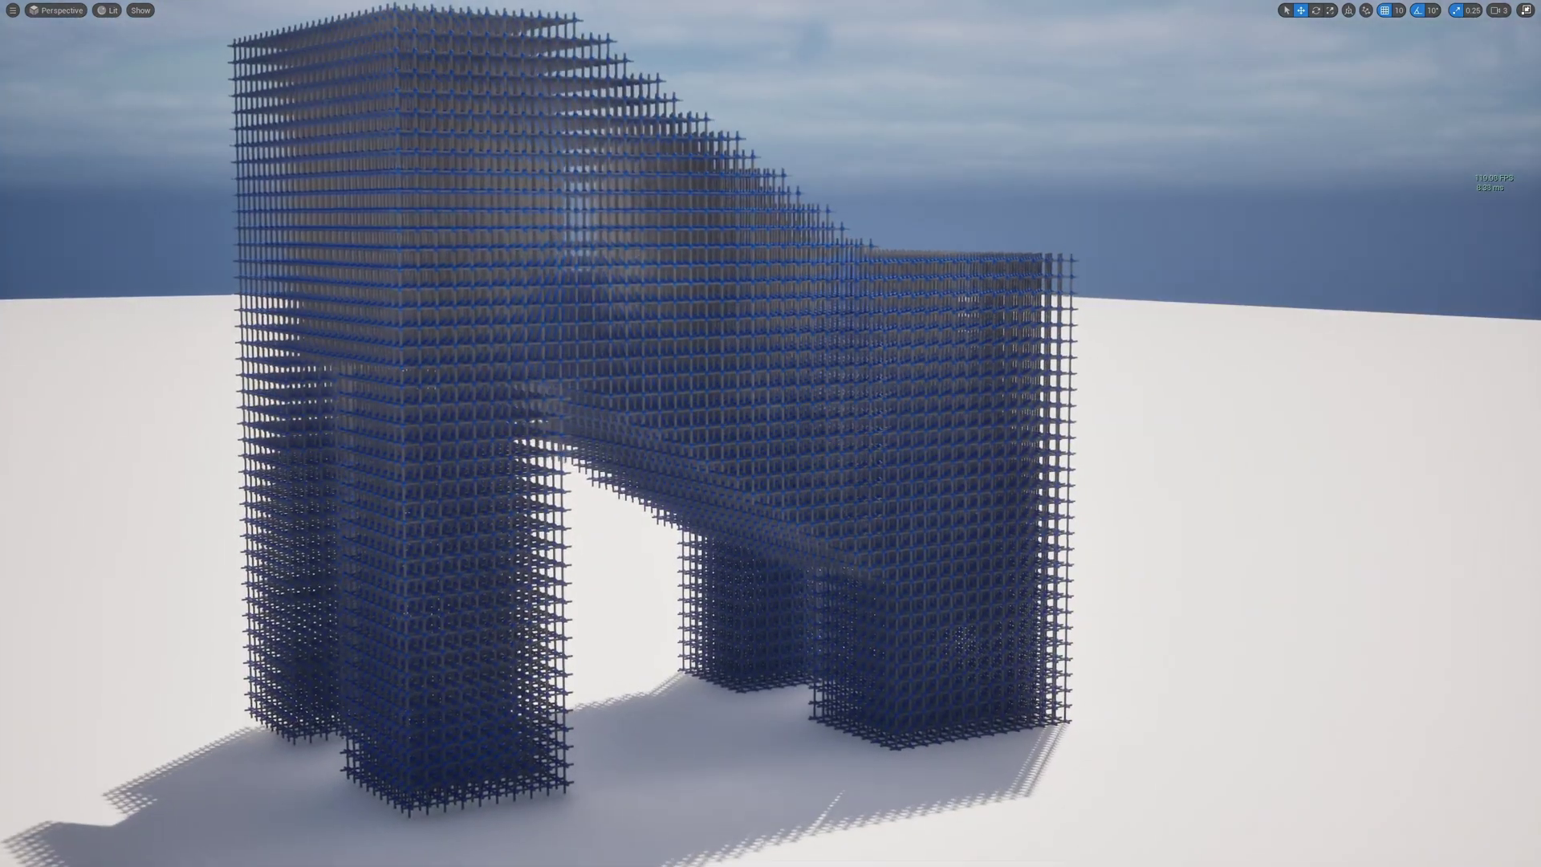
key(F11)
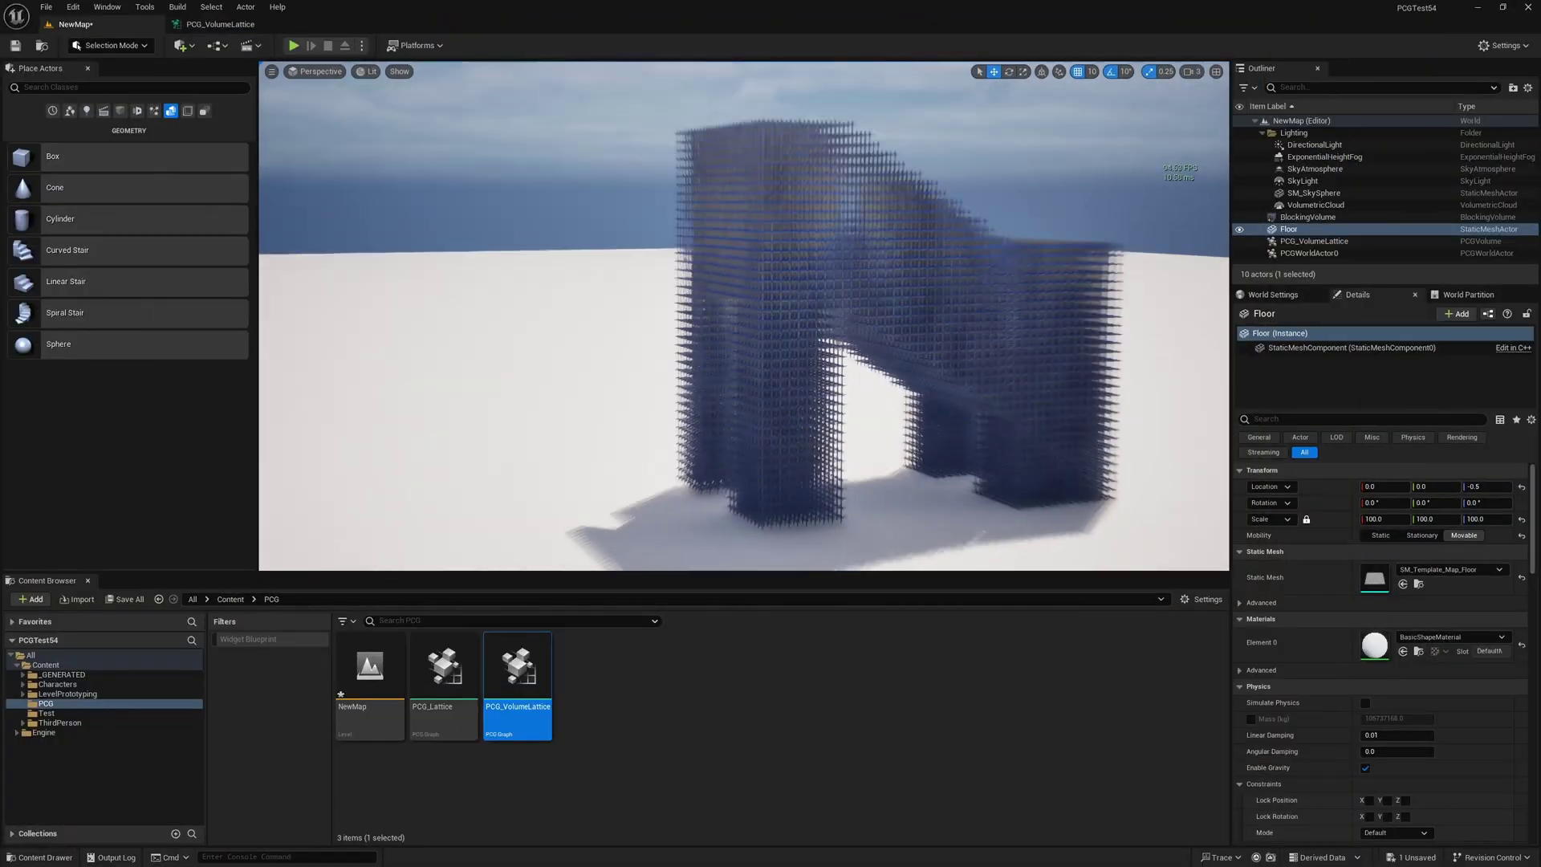
right_drag(676, 554, 676, 456)
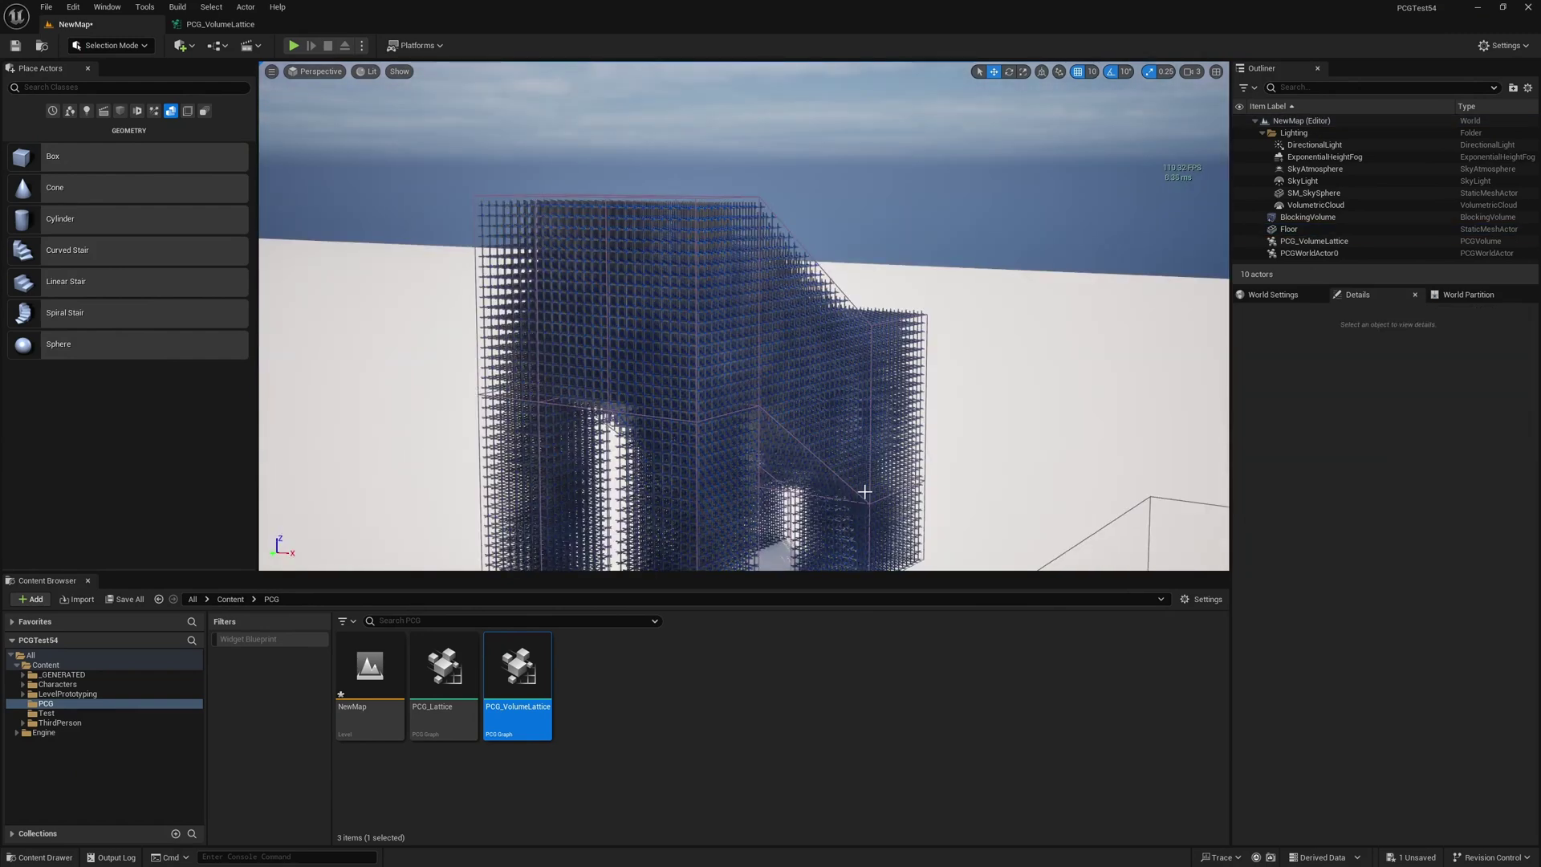
- Duplicate the BlockingVolume along X, placing the copy beside the original at an X location of 21220
click(1331, 241)
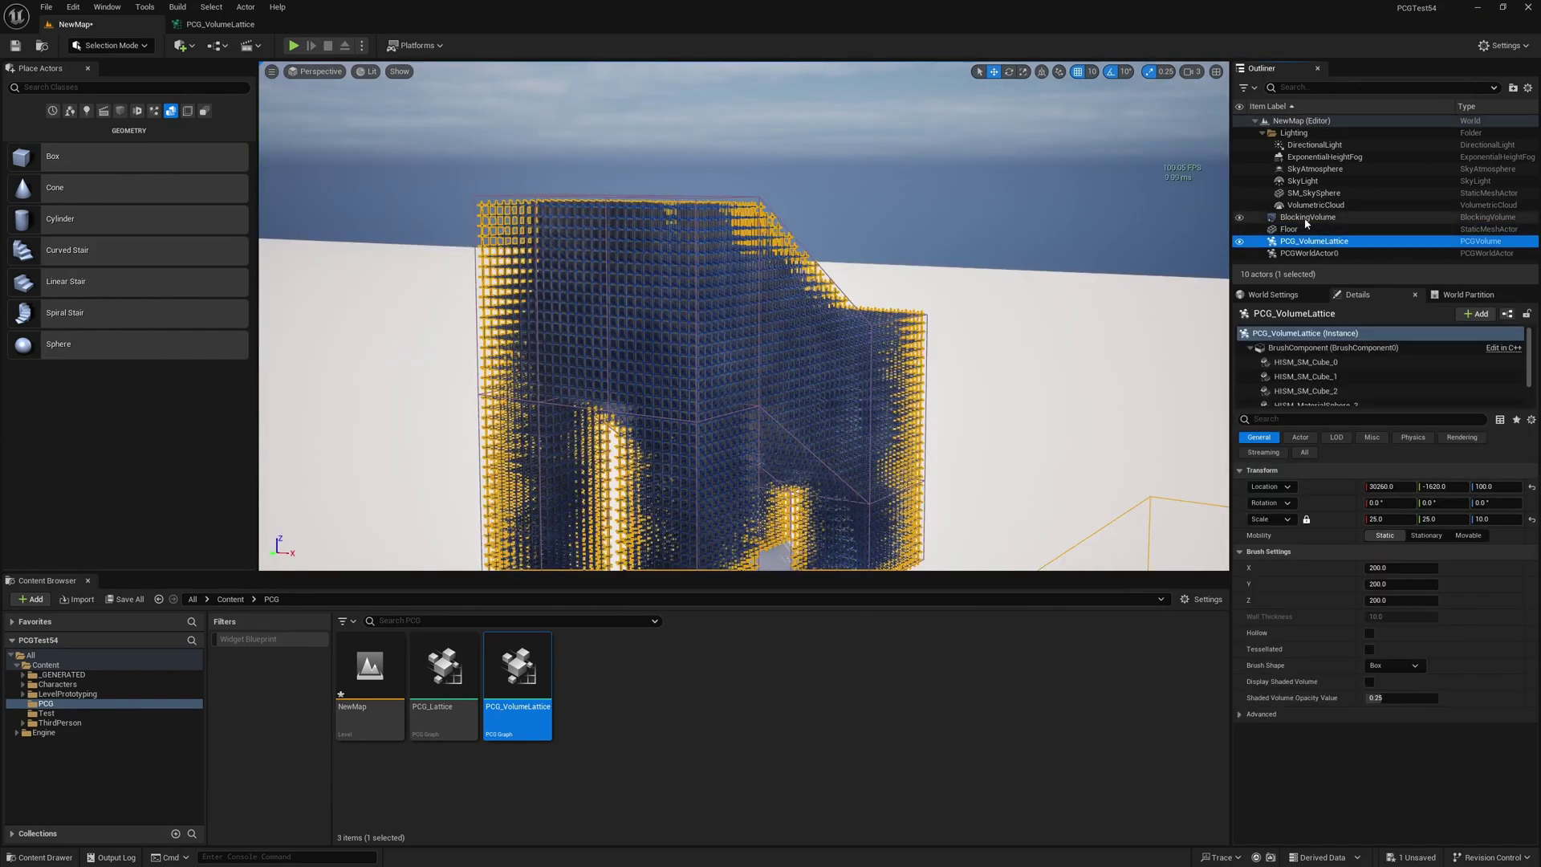
double_click(1306, 217)
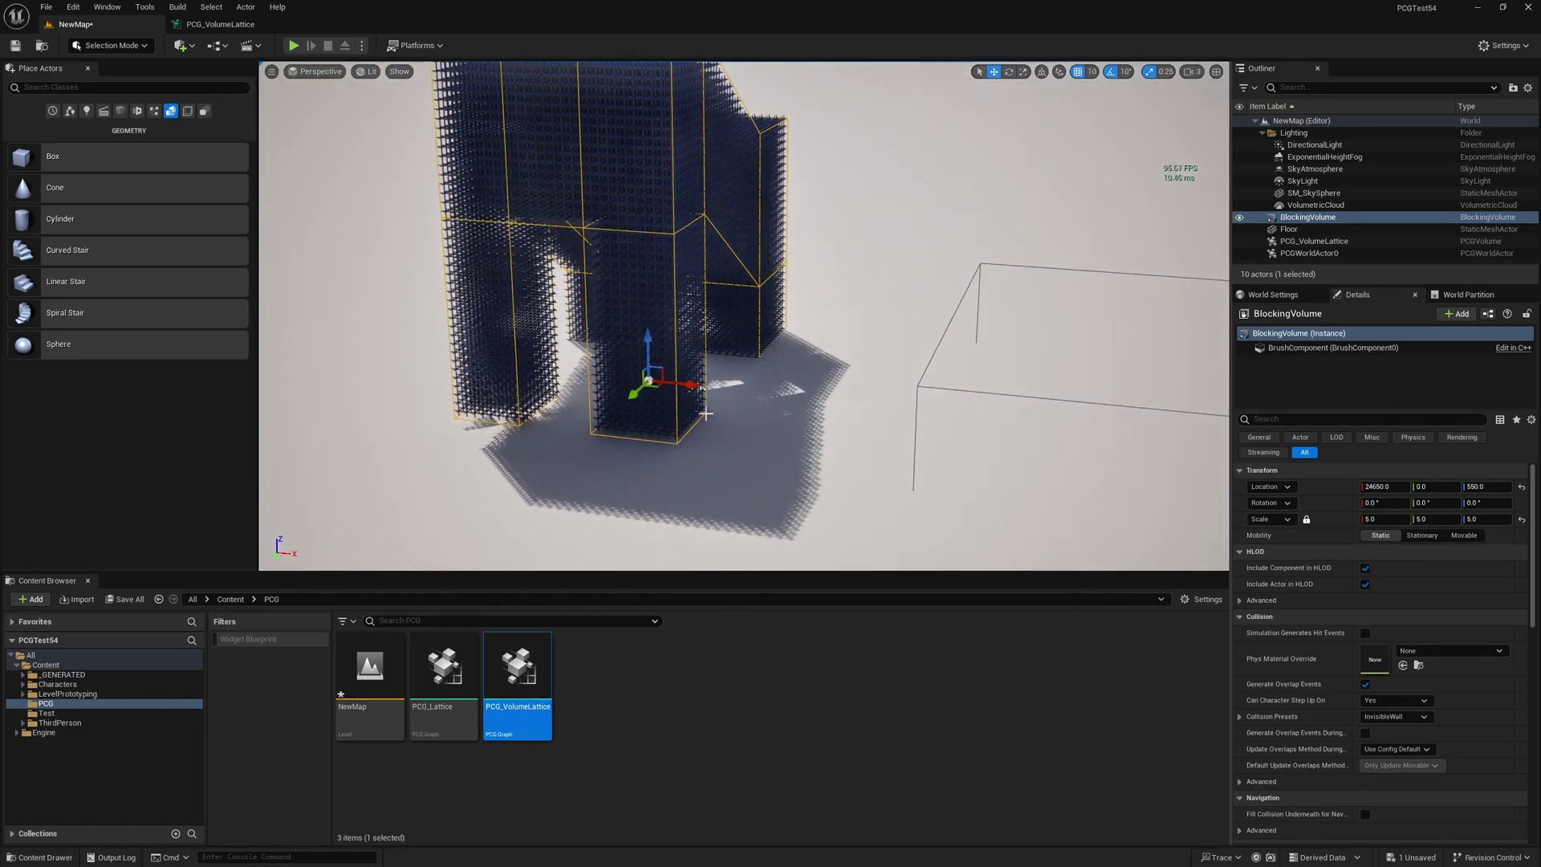
right_drag(706, 414, 718, 400)
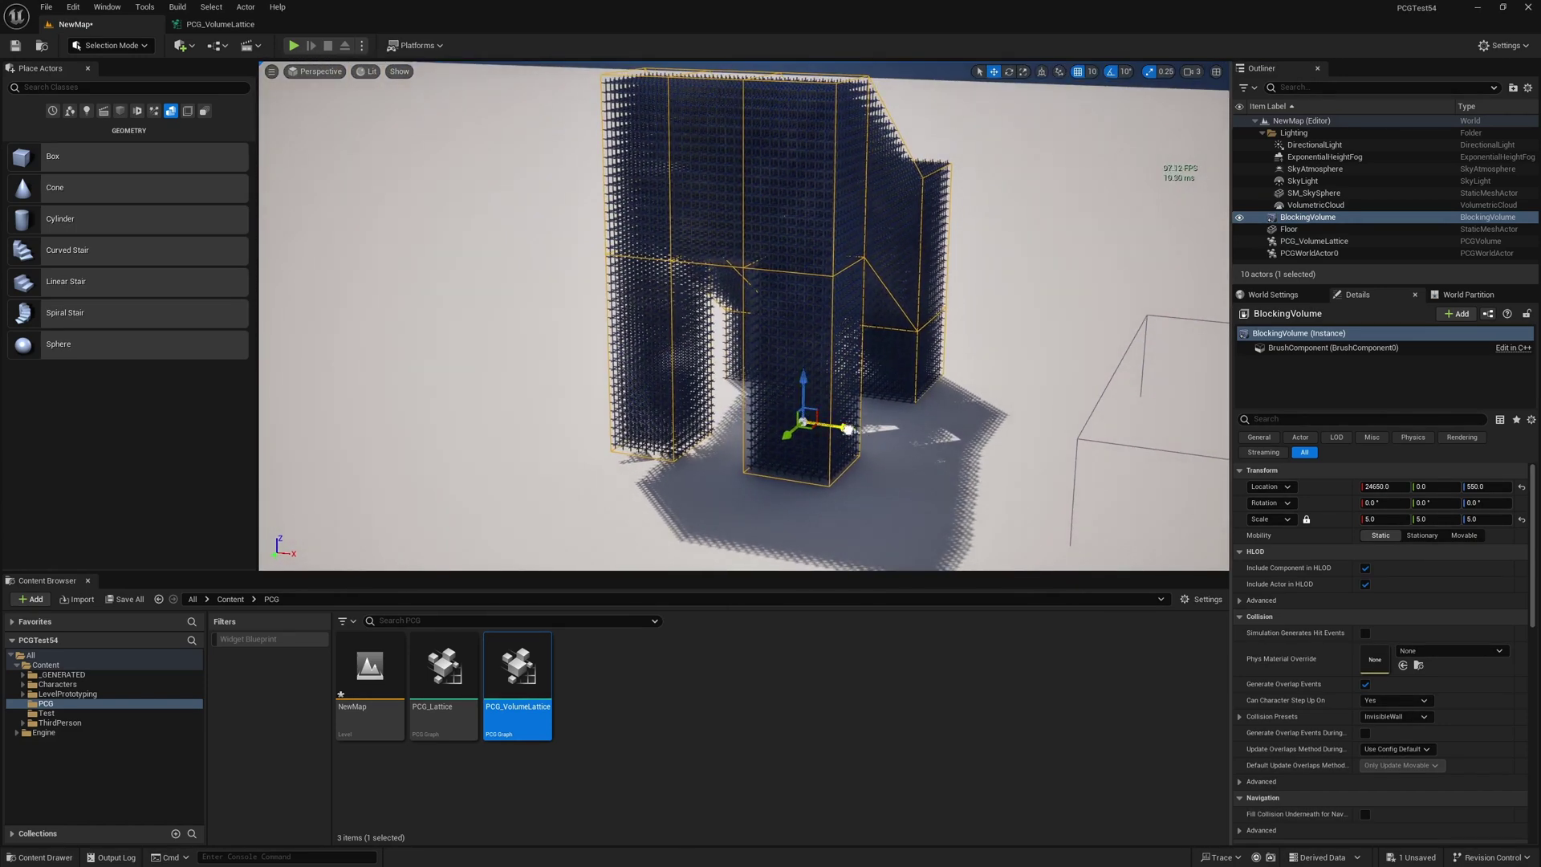
alt+drag(849, 430, 571, 372)
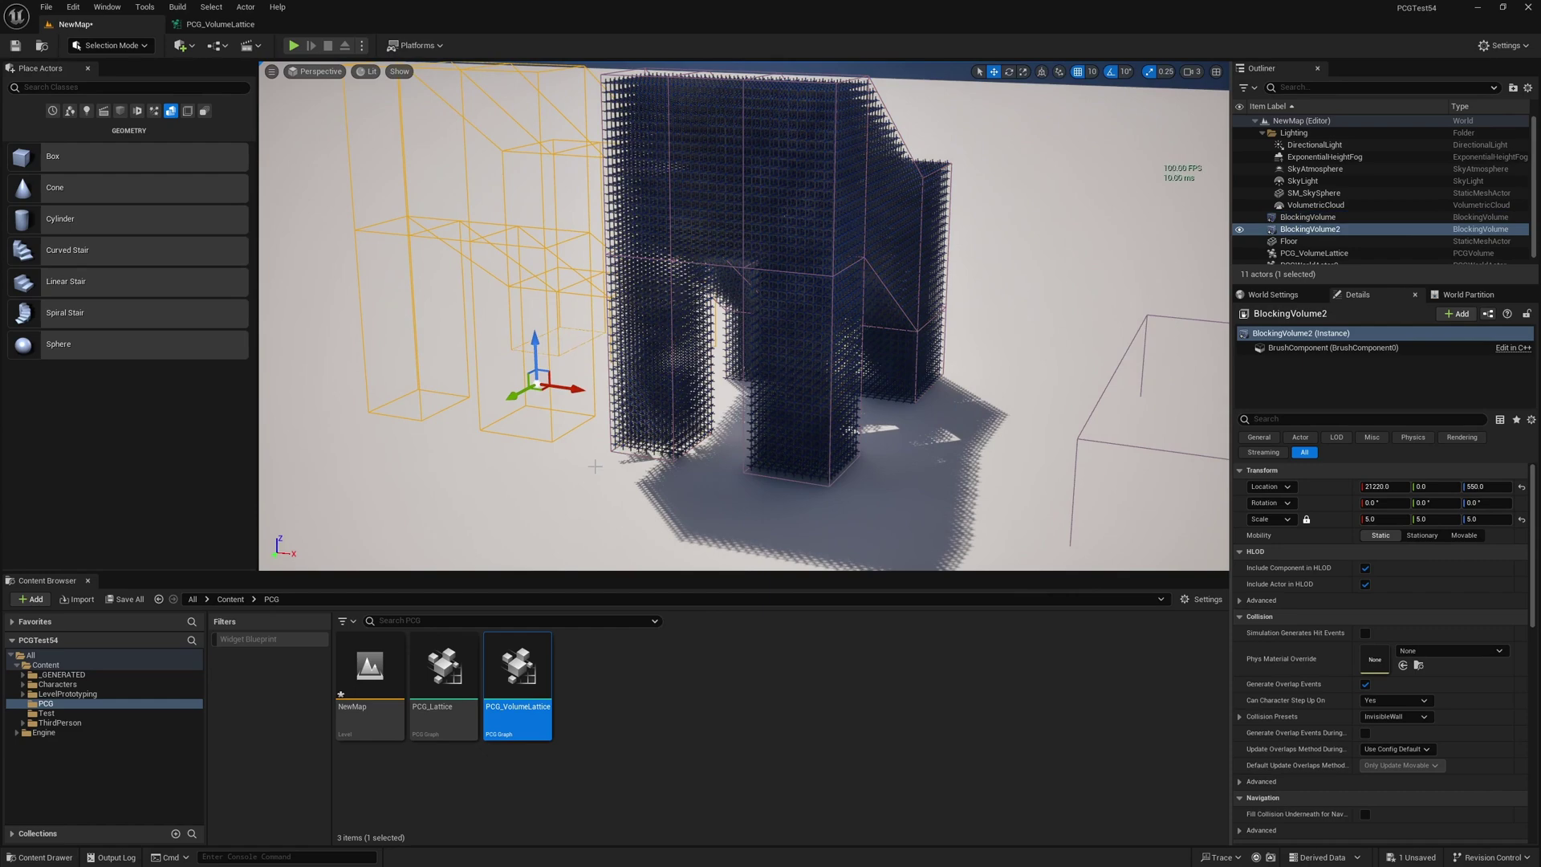
click(595, 465)
right_drag(595, 466, 594, 417)
- Examine the two neighbouring lattices full screen in game view, from close up and from several sides
click(218, 24)
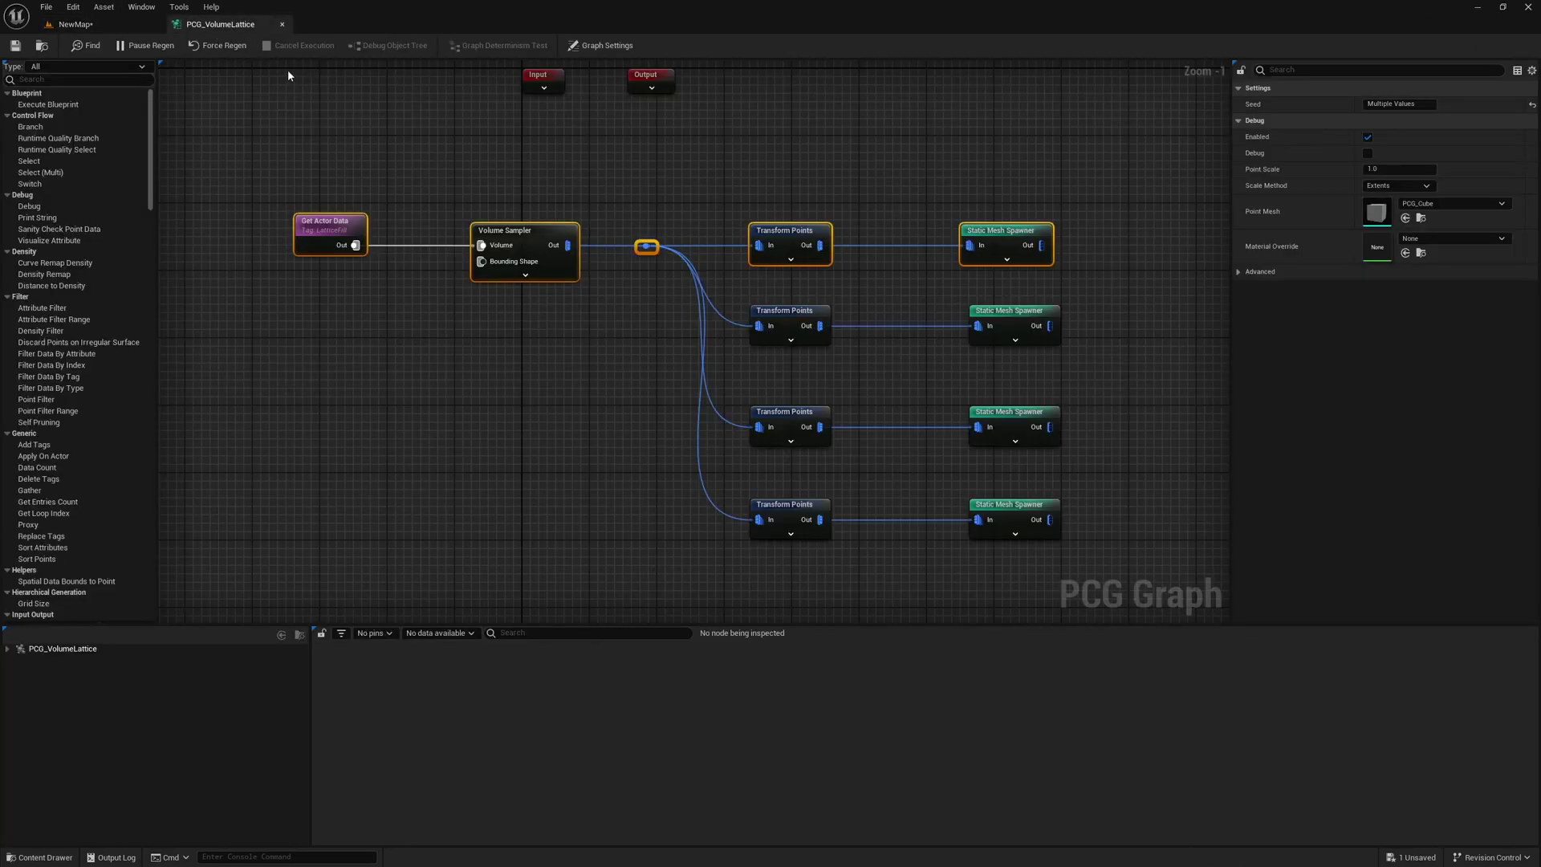
click(114, 27)
key(F11)
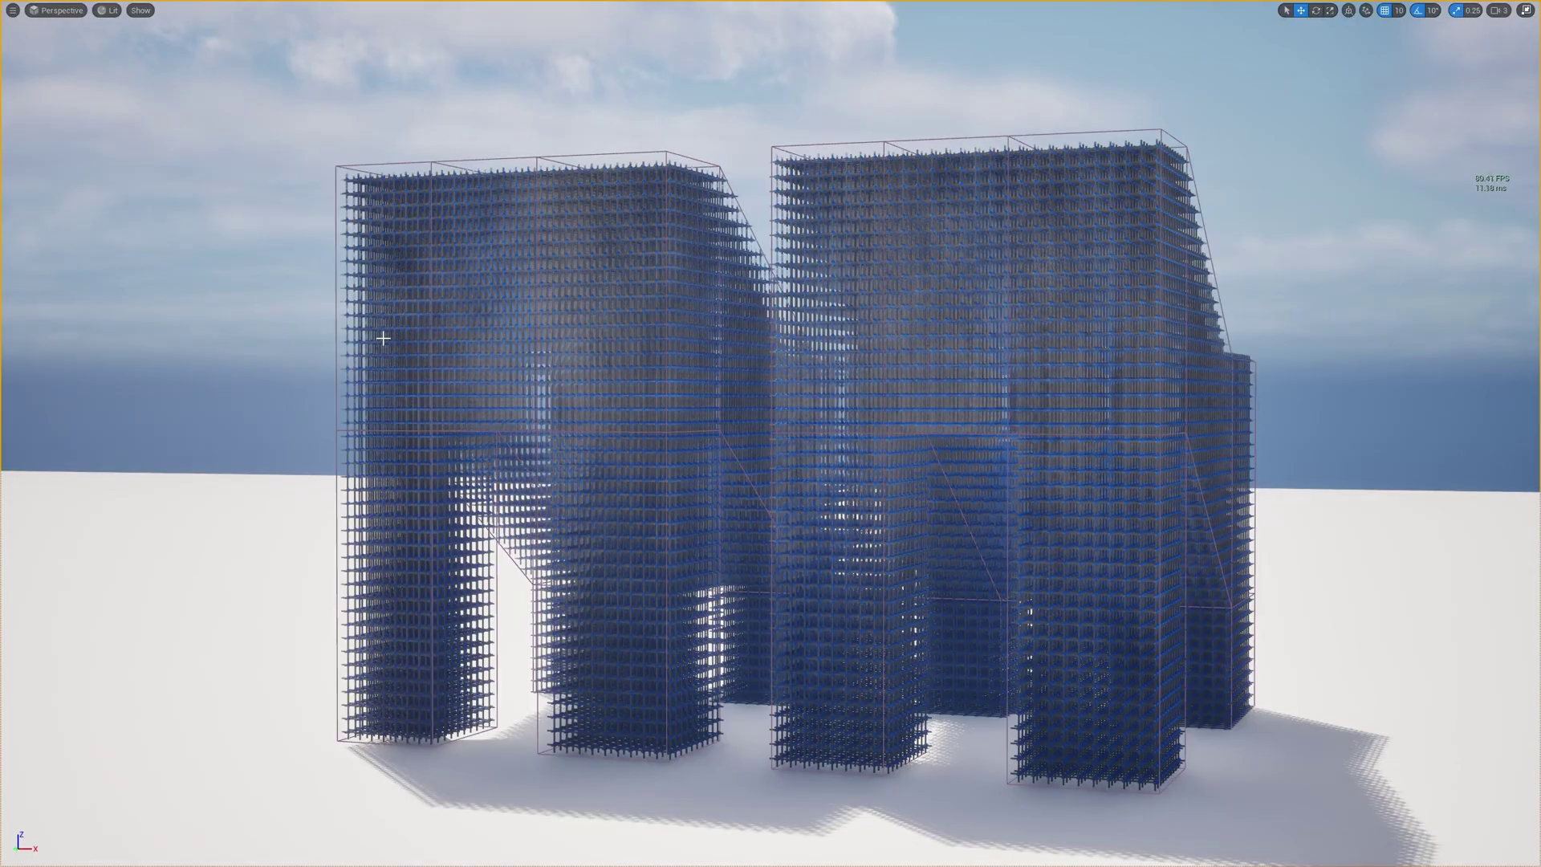
key(g)
mouse_move(393, 361)
right_down()
mouse_move(426, 391)
mouse_move(401, 370)
mouse_move(450, 378)
mouse_move(426, 357)
mouse_move(377, 365)
mouse_move(425, 381)
mouse_move(411, 363)
mouse_move(402, 376)
right_up()
key(w)
key(a)
key(s)
key(d)
key(d)
key(w)
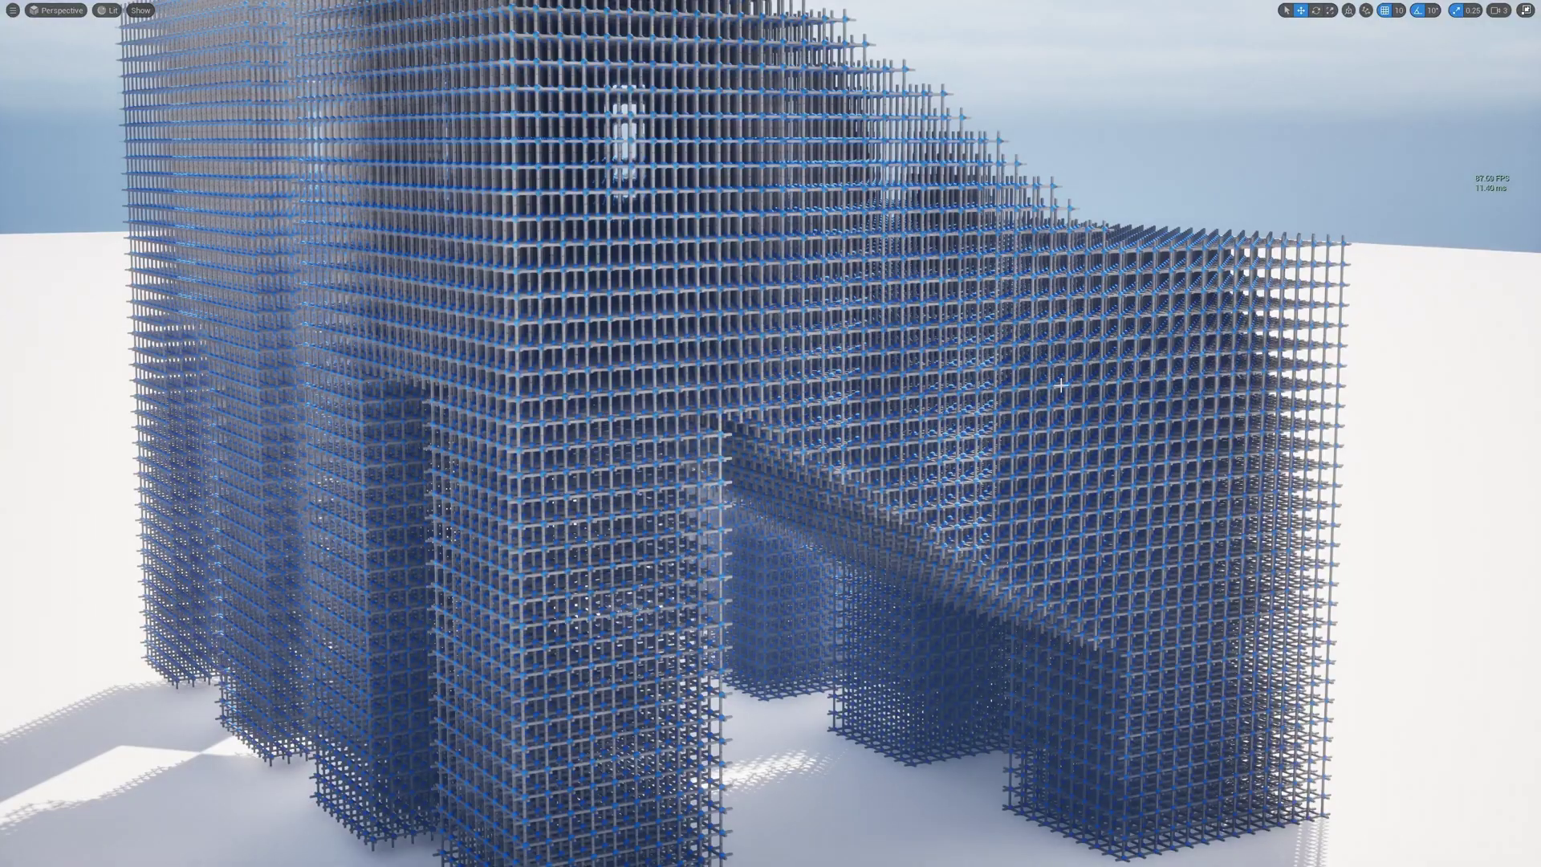
right_drag(1062, 385, 773, 350)
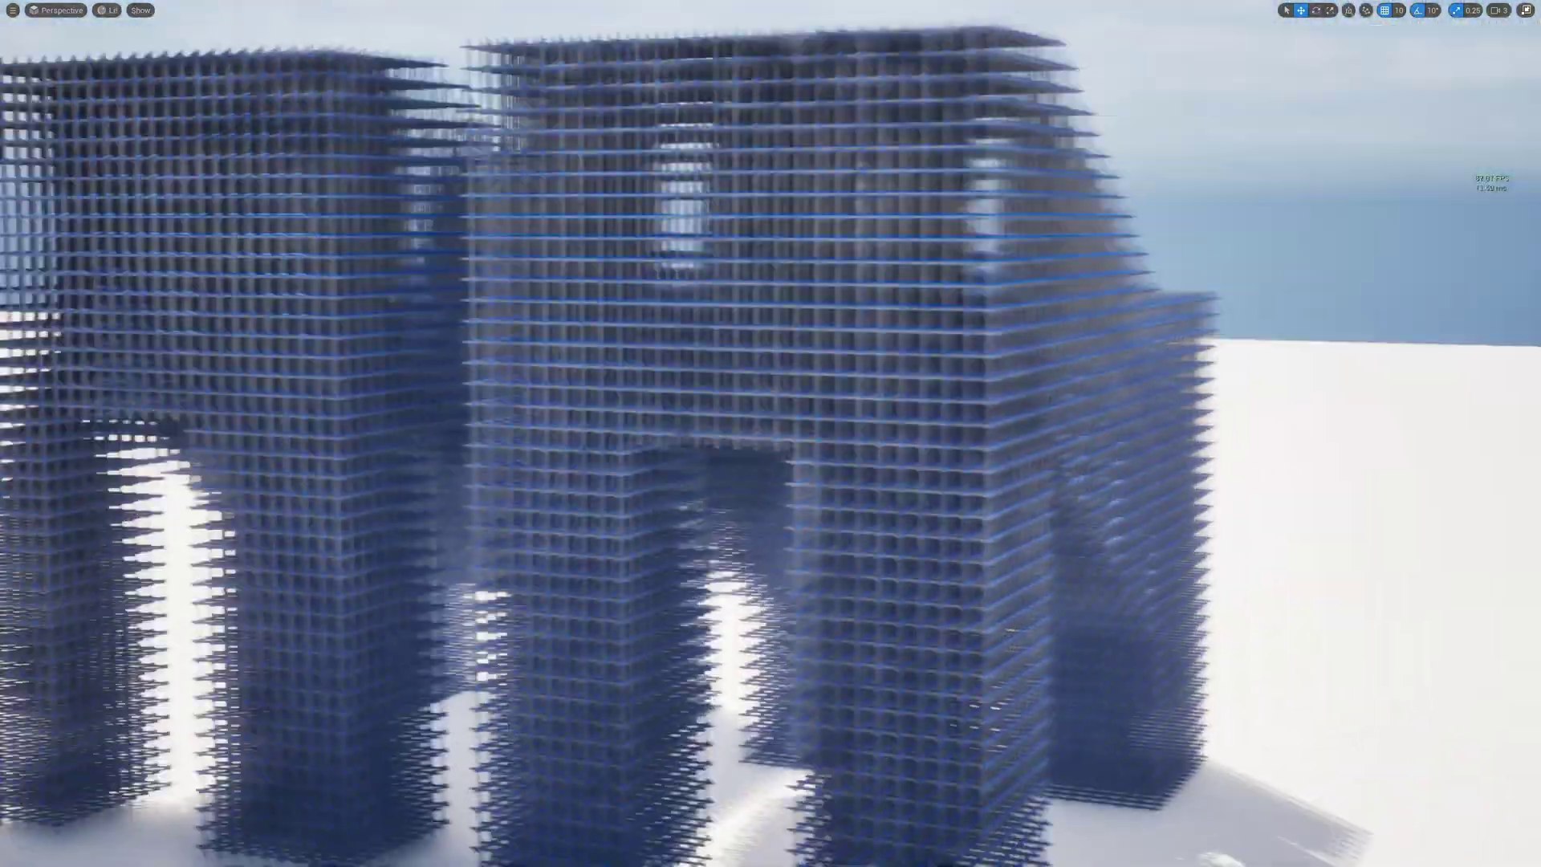
key(F11)
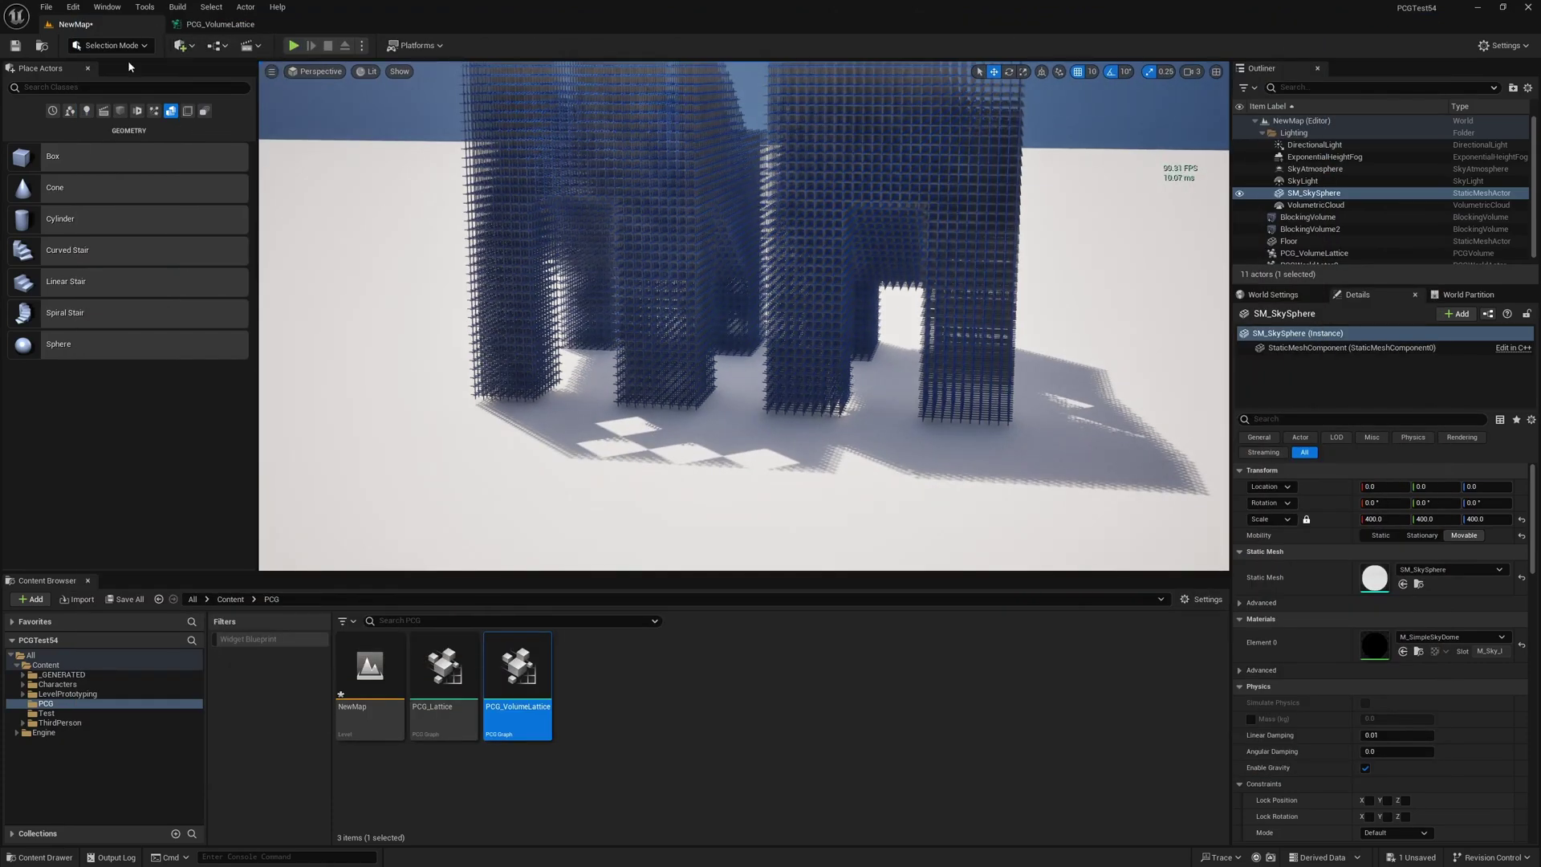
- Add a third Blocking Volume to the level and select it for viewing
click(189, 47)
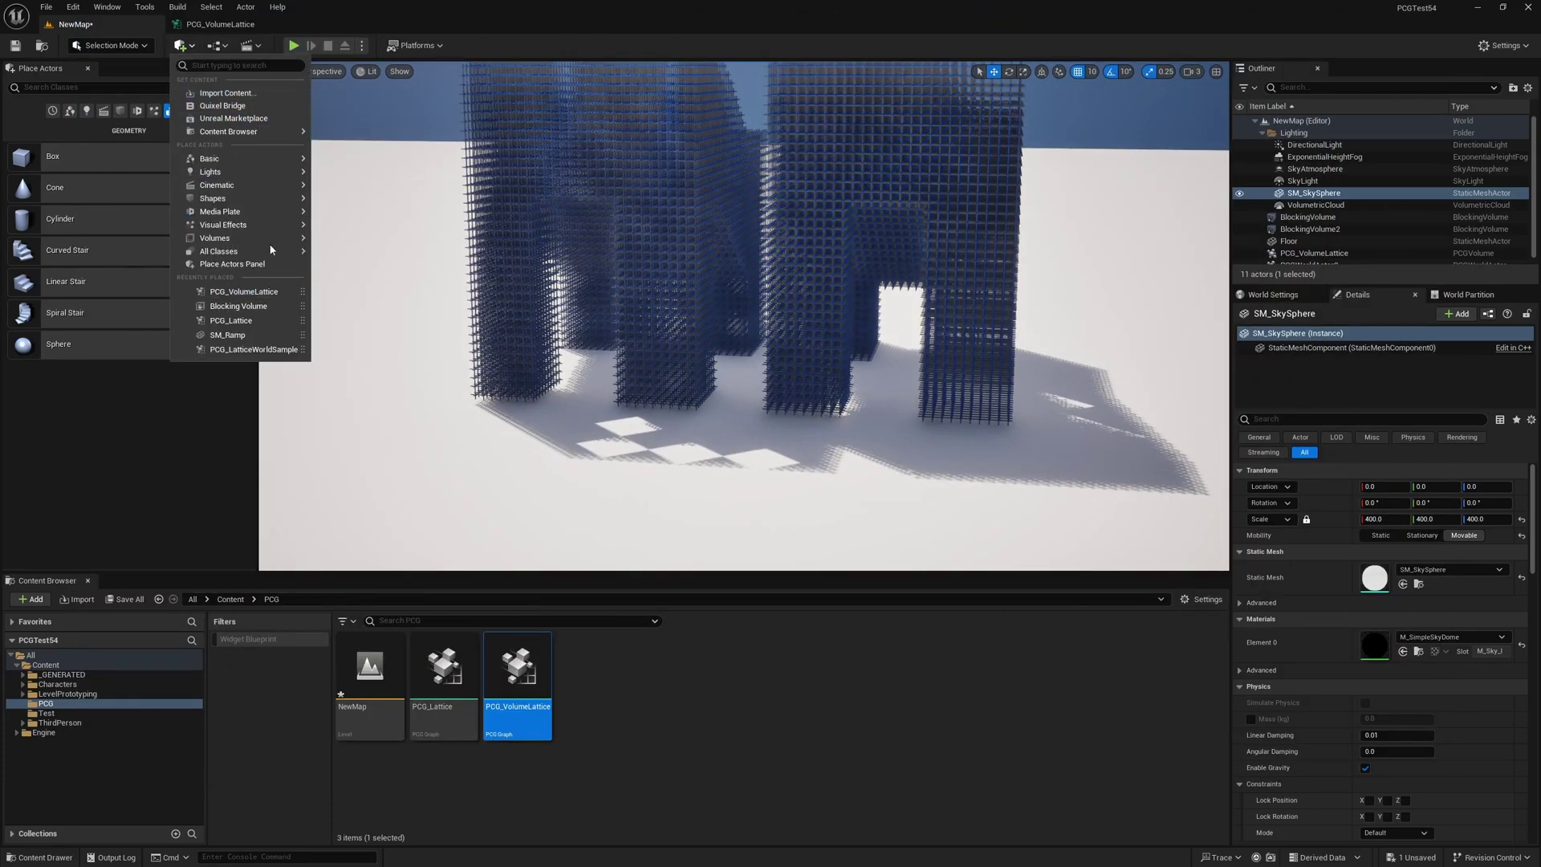
mouse_move(247, 210)
mouse_move(249, 238)
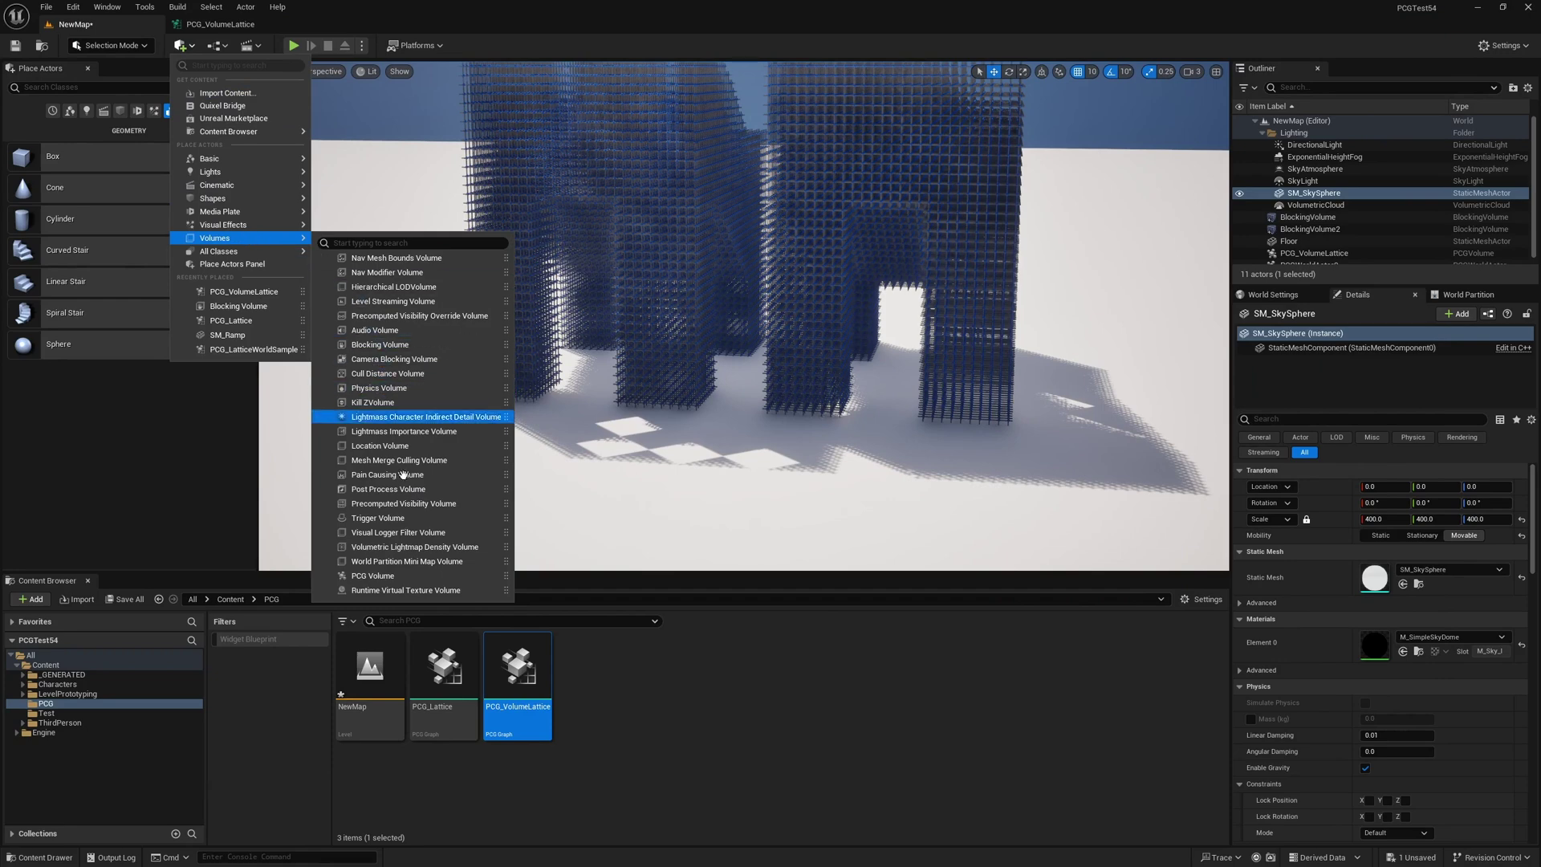
click(403, 345)
mouse_move(774, 461)
right_down()
mouse_move(738, 386)
mouse_move(867, 362)
mouse_move(851, 473)
mouse_move(803, 361)
mouse_move(771, 378)
mouse_move(763, 458)
right_up()
right_drag(433, 337, 798, 399)
click(1307, 230)
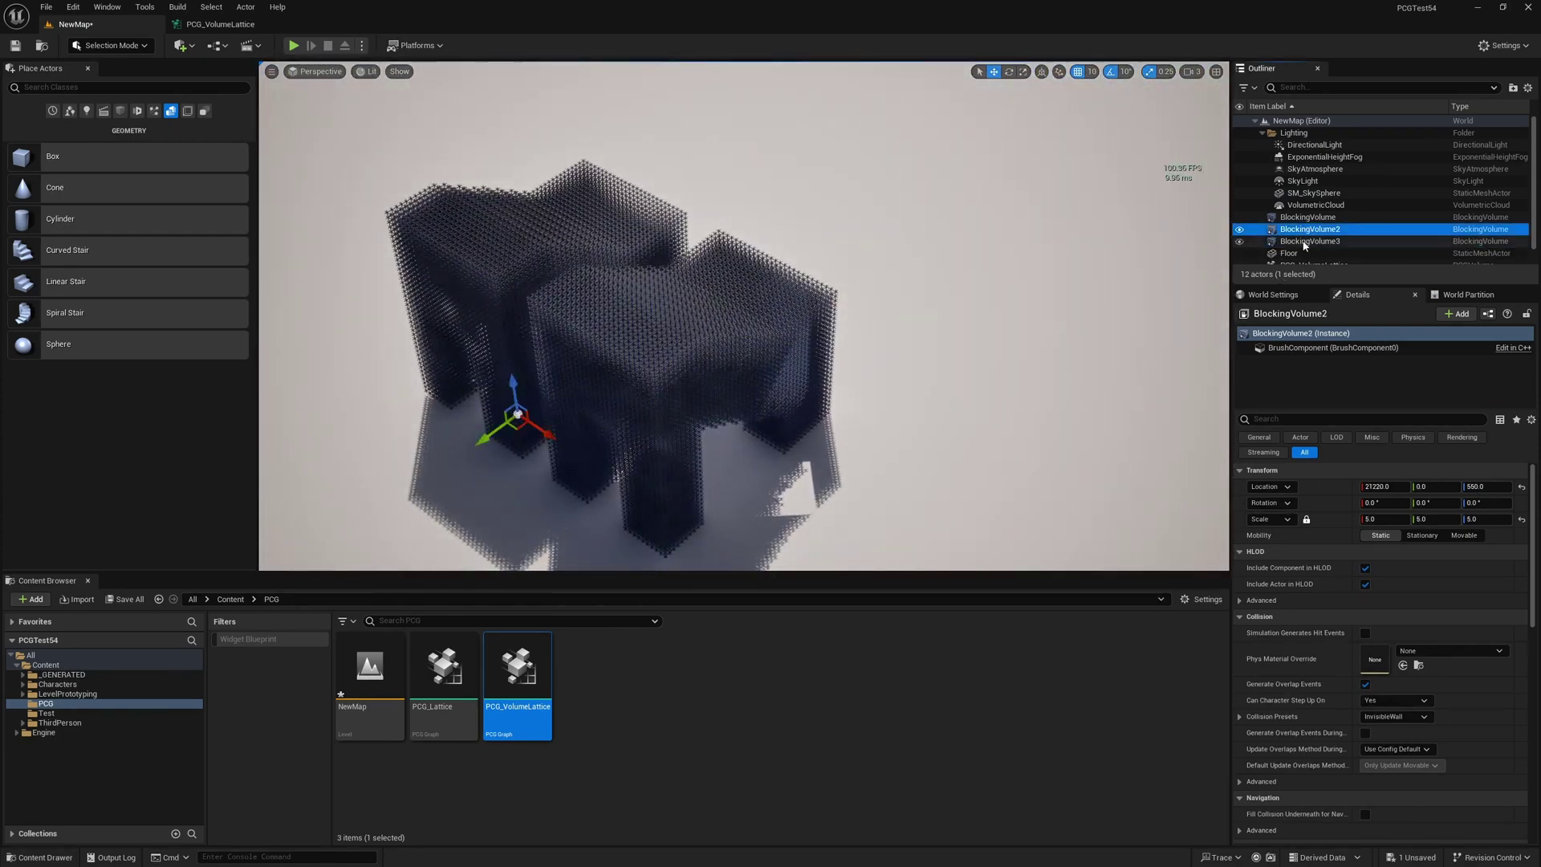
click(1305, 242)
right_drag(883, 337, 883, 136)
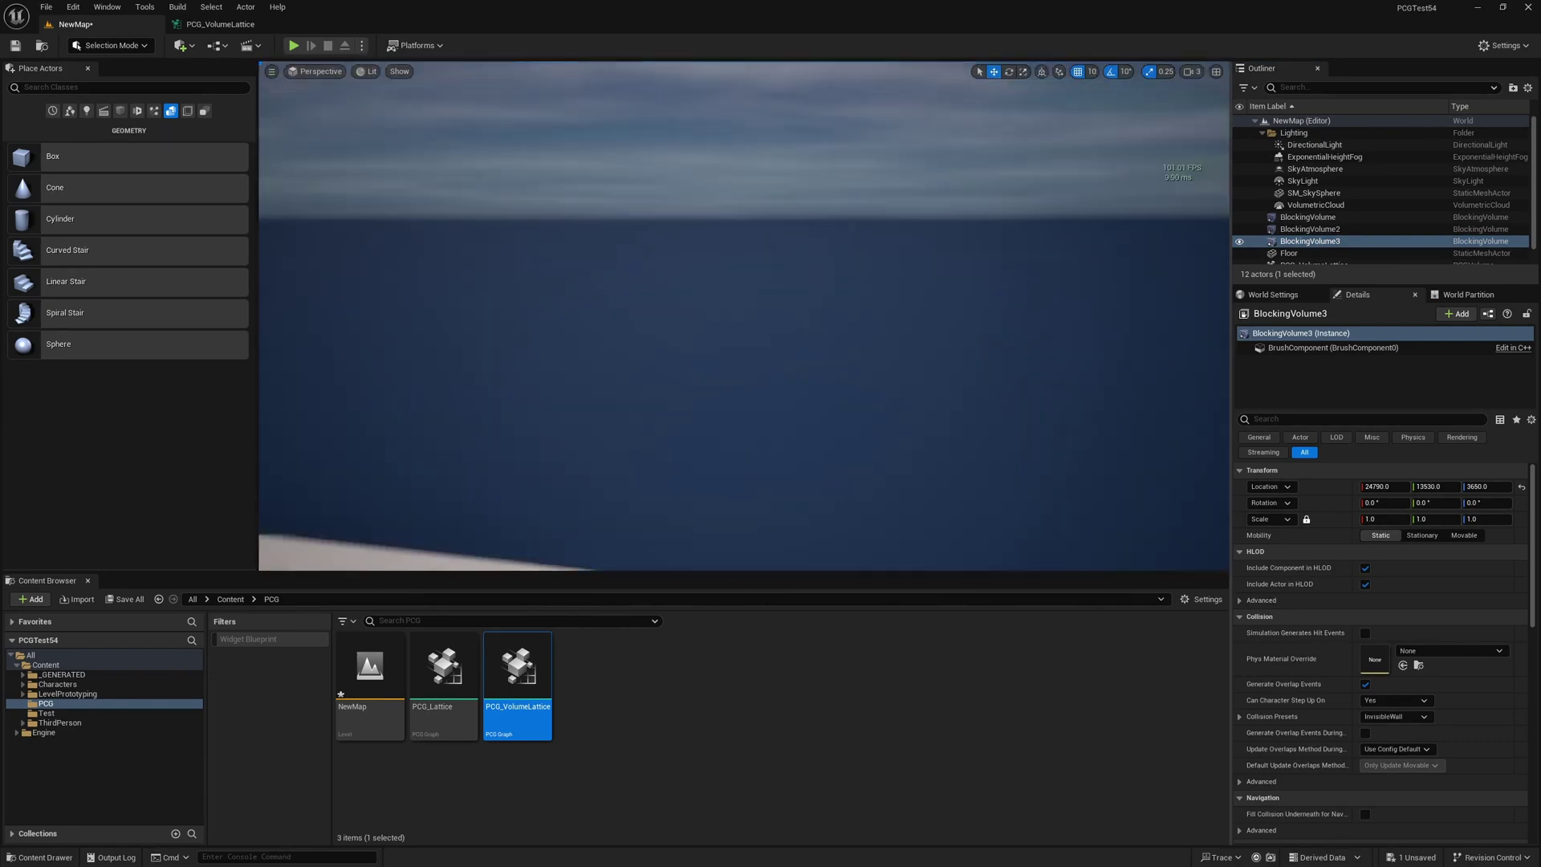
- Move the third BlockingVolume along Y to the tall end of the two lattices, at a Y location of -1540
key(f)
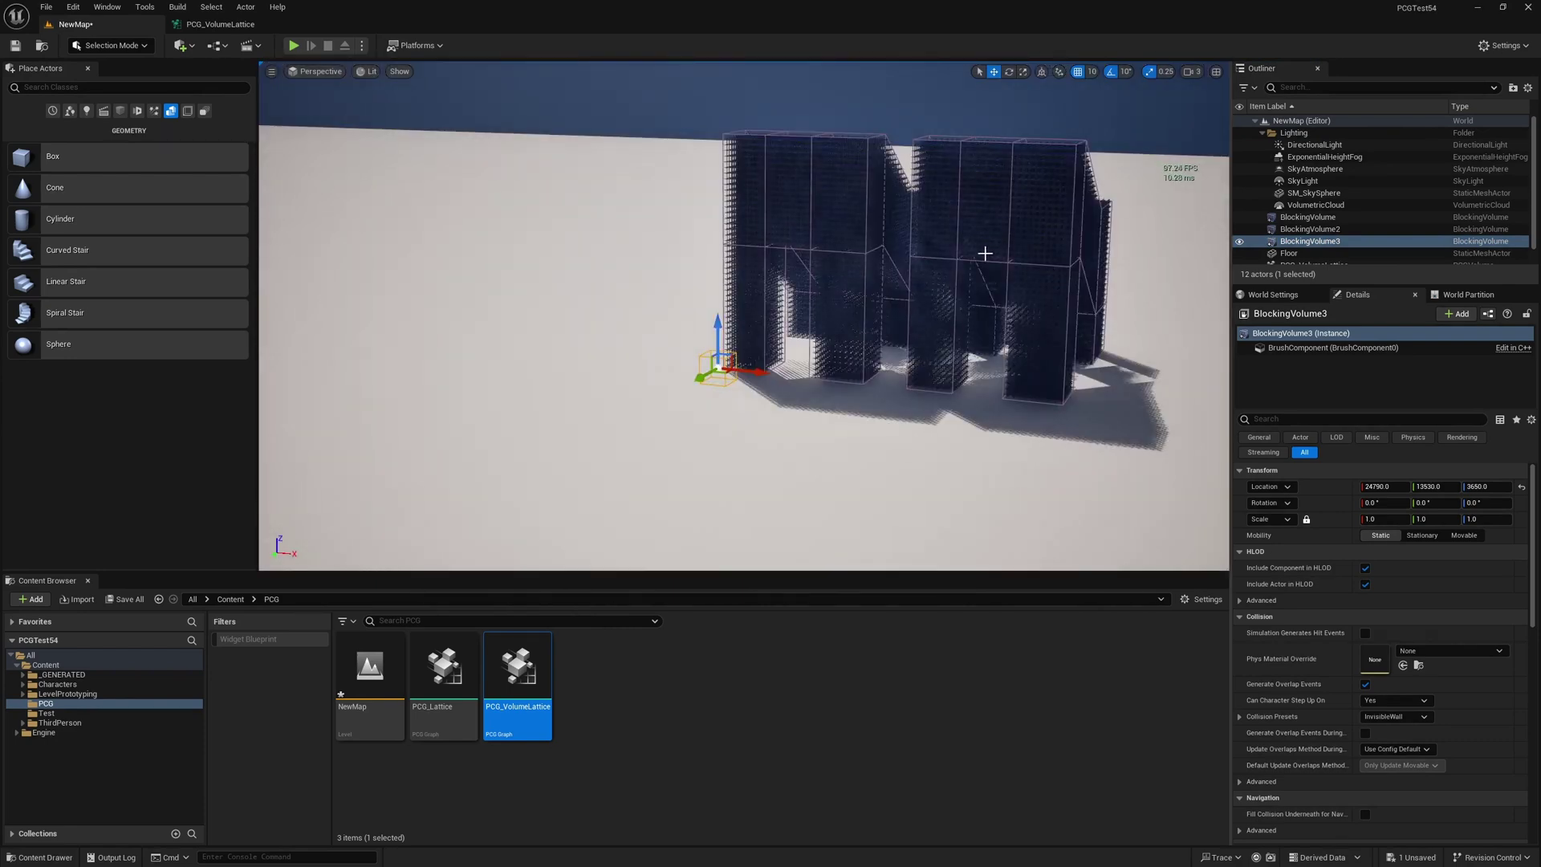
right_drag(985, 254, 696, 295)
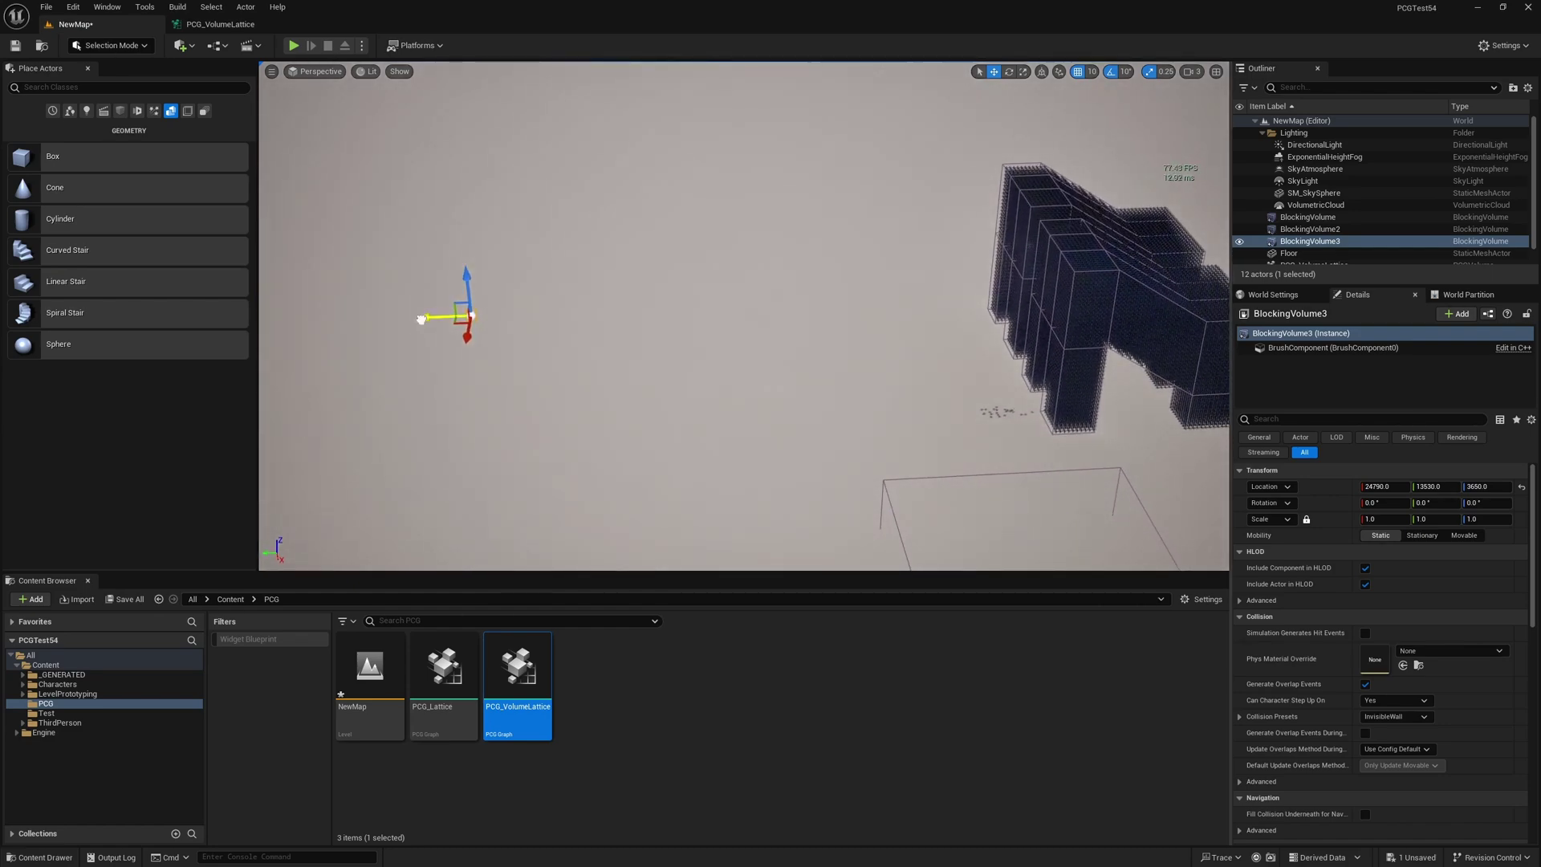
drag(420, 319, 1073, 295)
key(f)
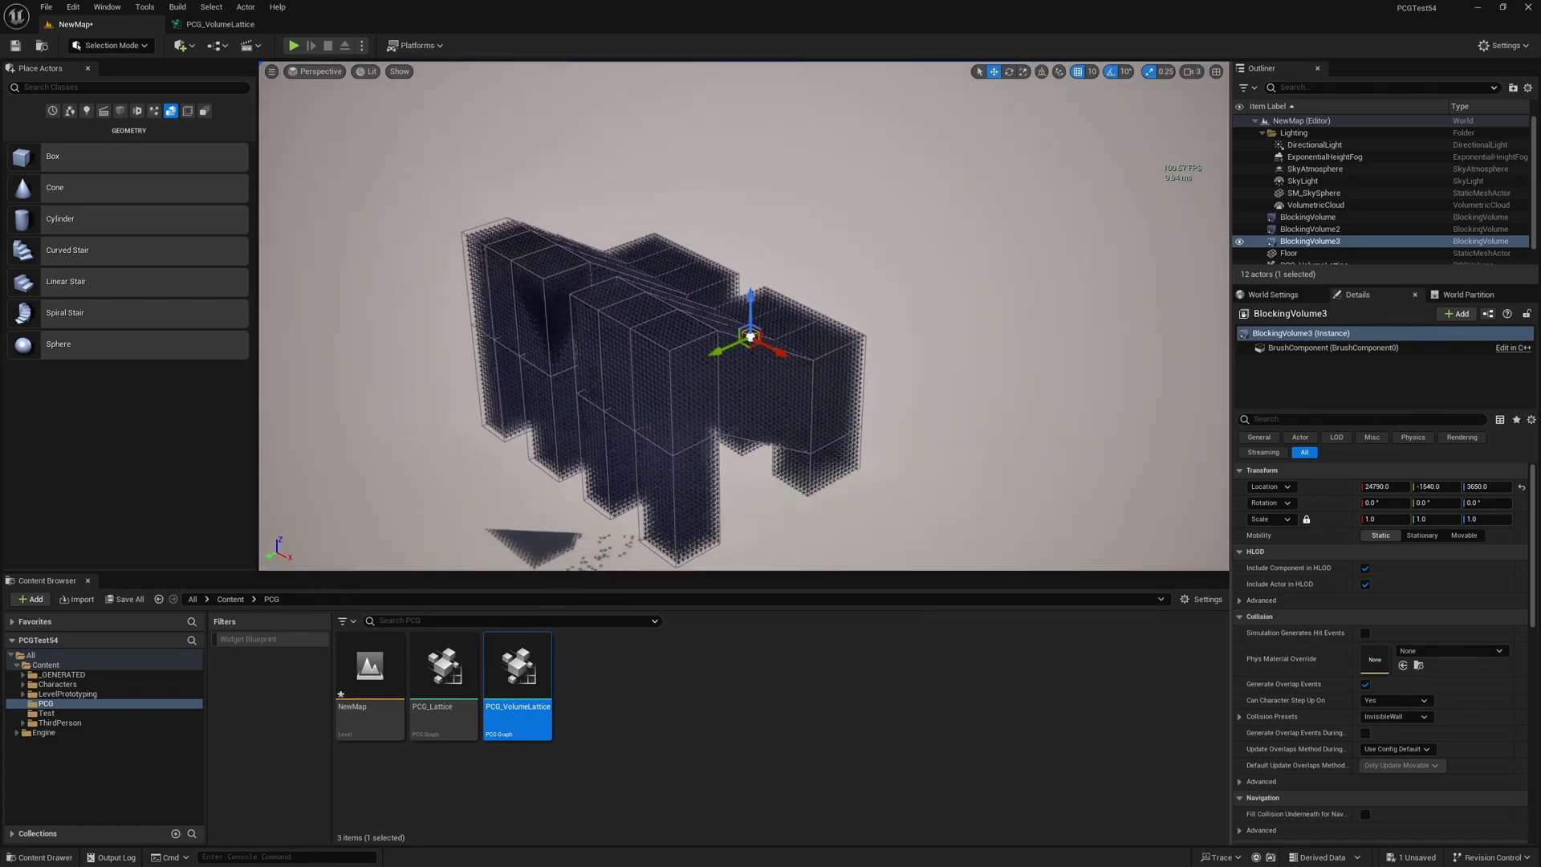
- Scale the third BlockingVolume to 3.75 on Y and Z and reposition it at Y -260 and Z 3360
right_drag(744, 316, 999, 268)
right_drag(413, 300, 513, 293)
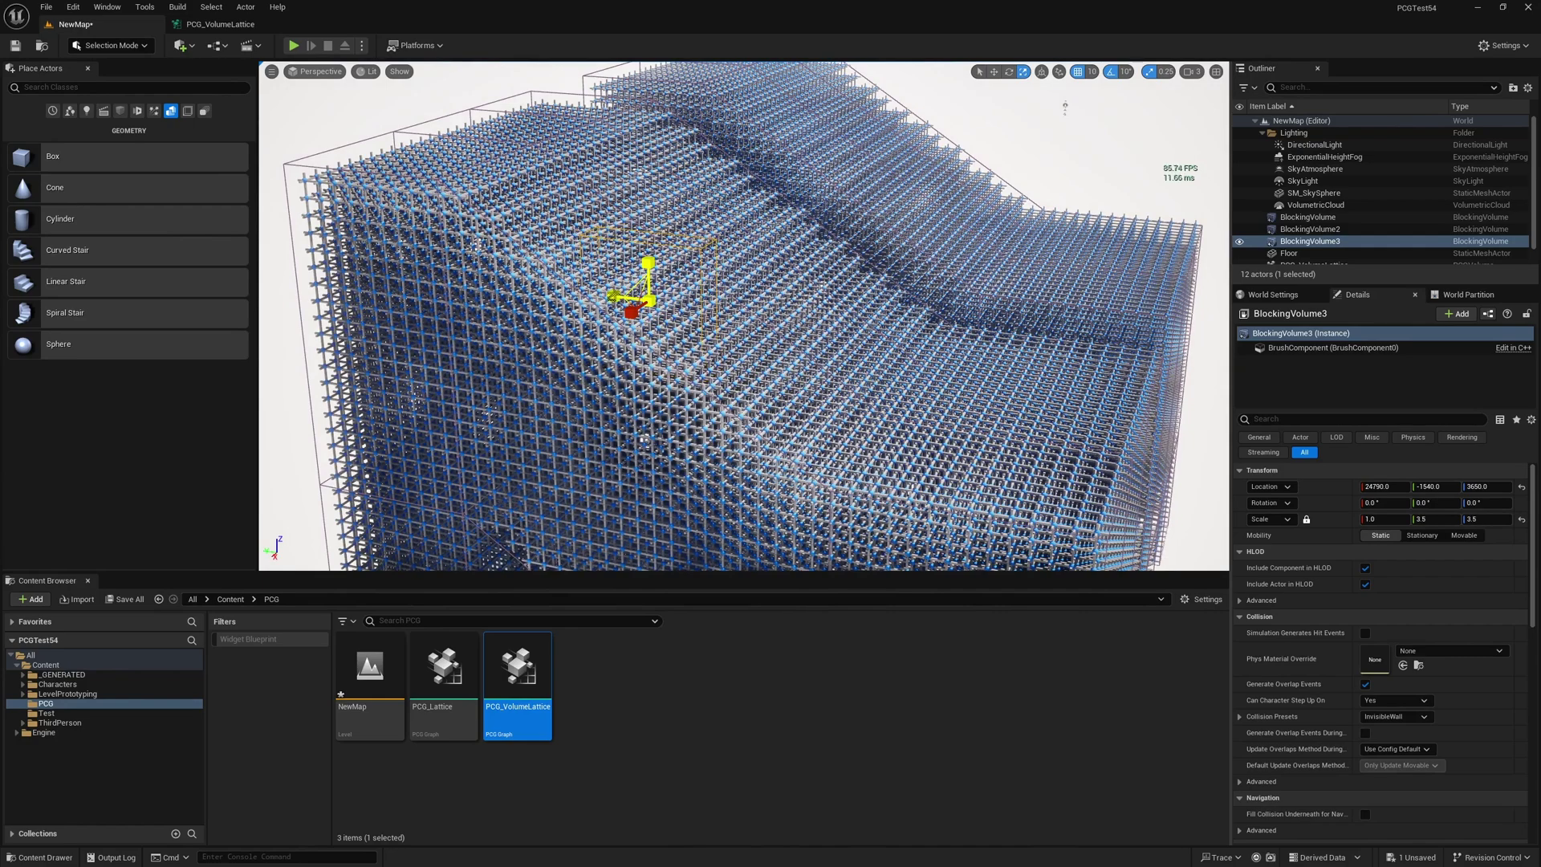
right_drag(513, 294, 538, 270)
right_drag(674, 249, 746, 283)
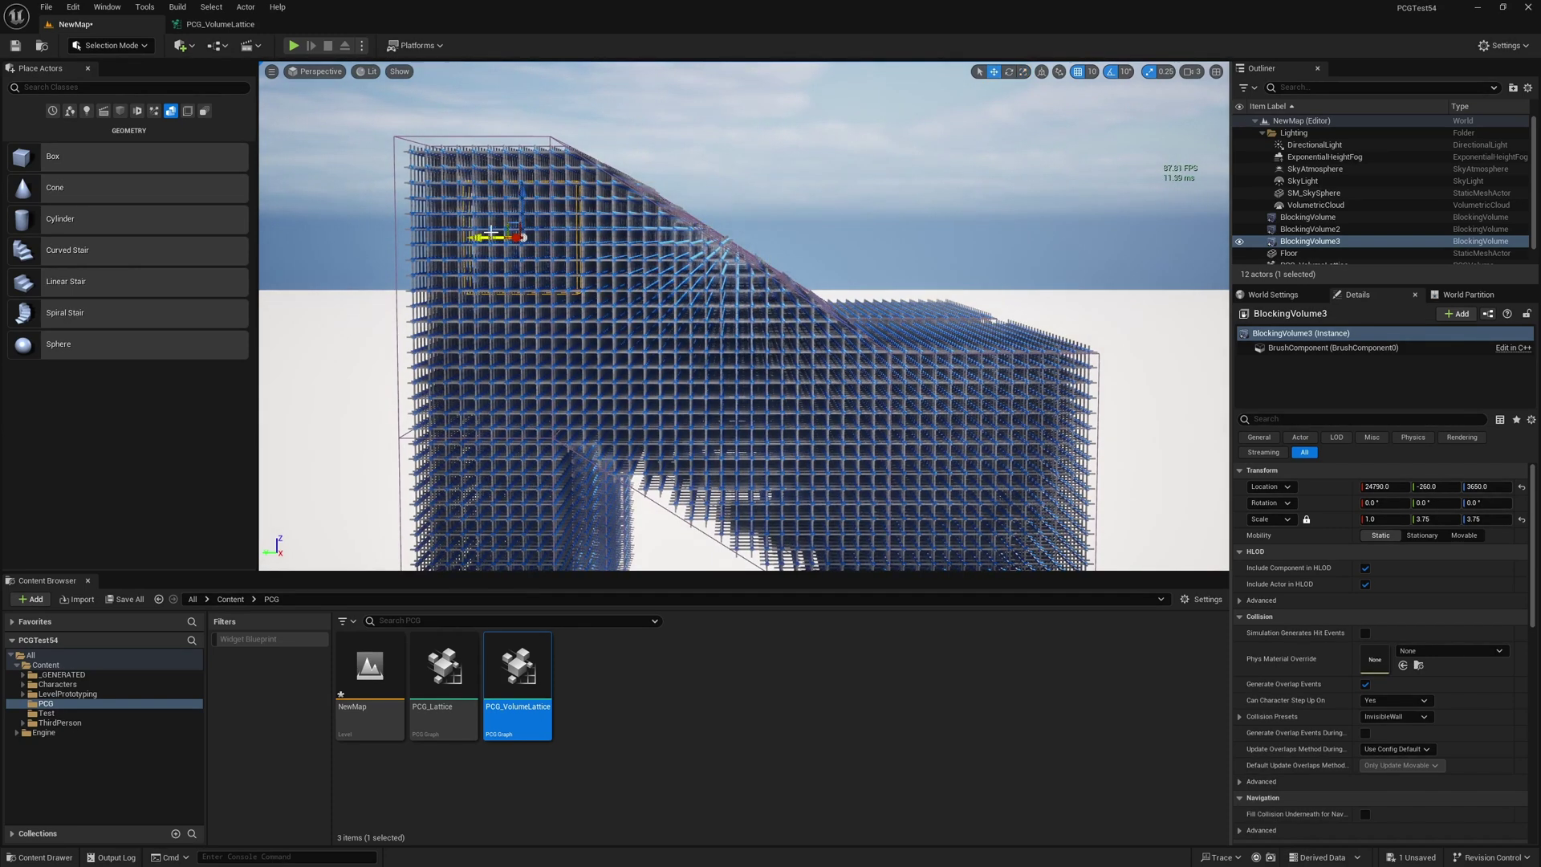
right_drag(524, 236, 662, 270)
- Stretch the third BlockingVolume through both lattices with an X scale of 34.25 and Z scale of 5.25, located at X 21960 and Z 3240
key(r)
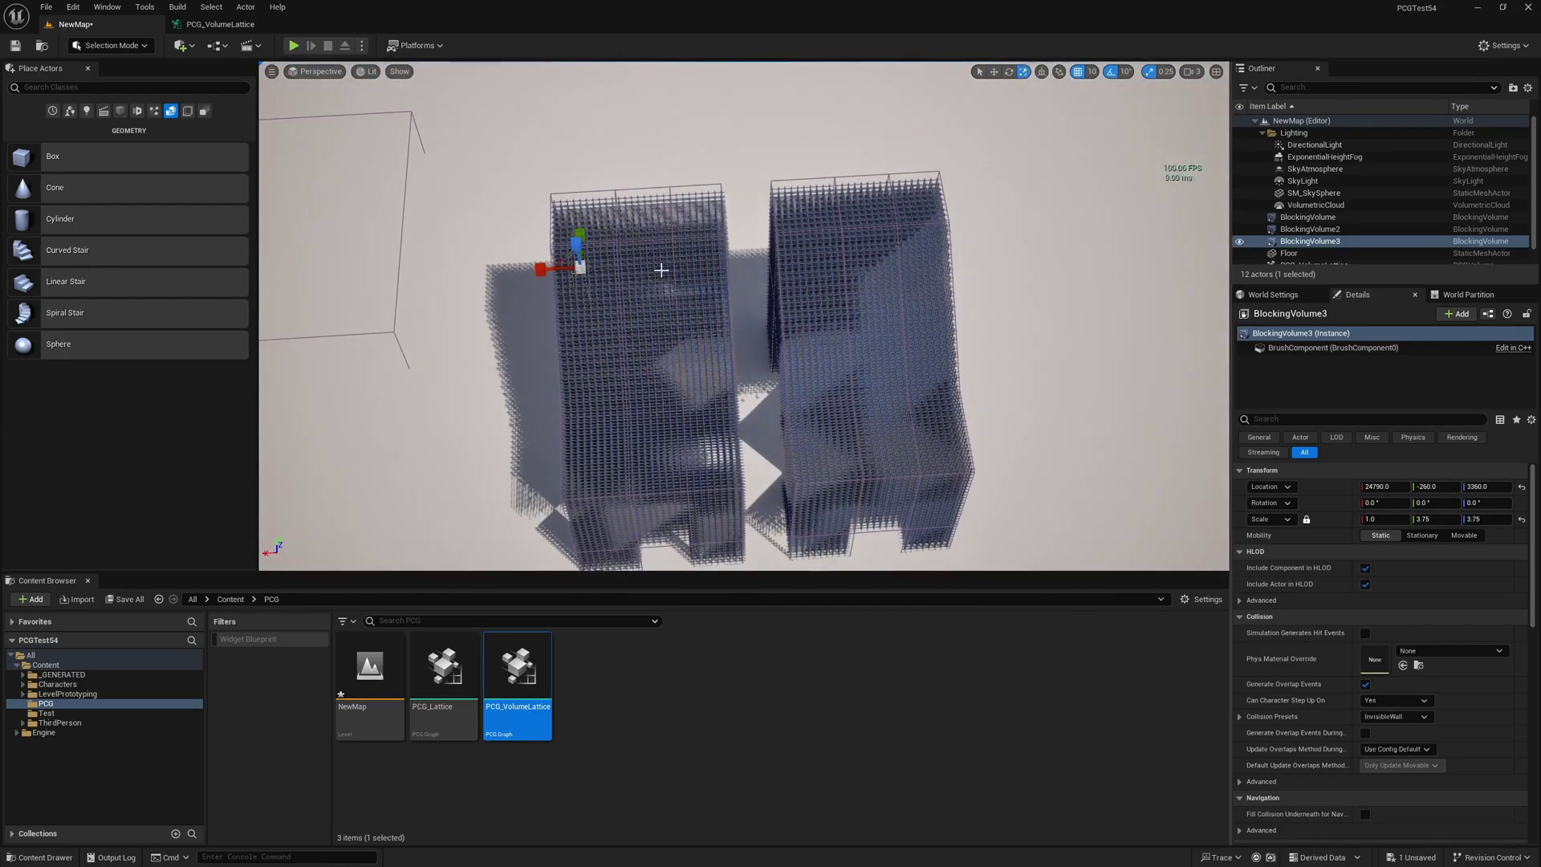
drag(540, 270, 501, 272)
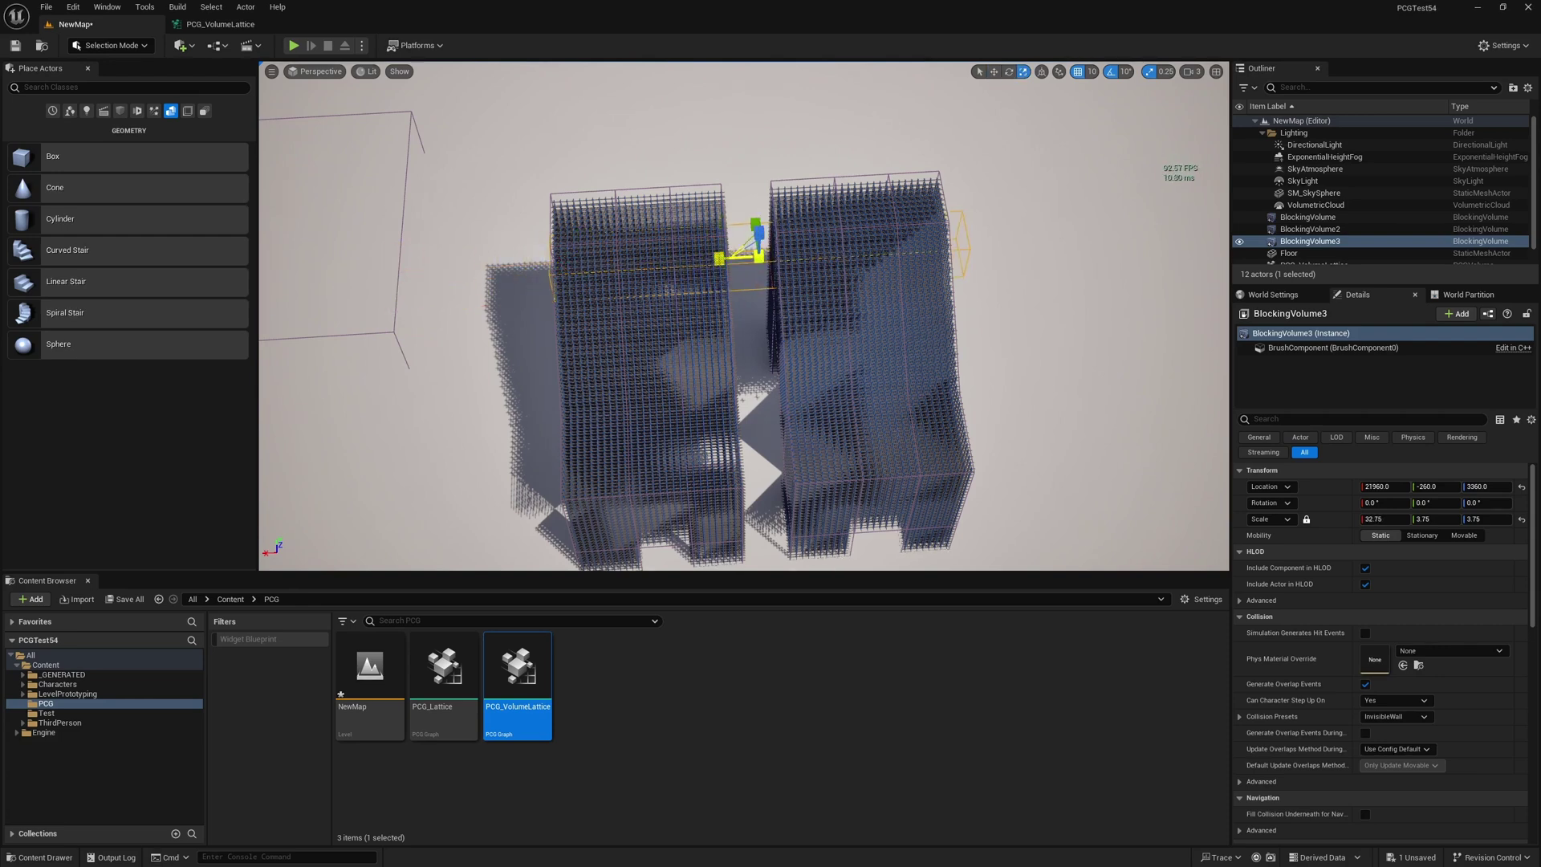
drag(719, 259, 714, 259)
right_drag(715, 258, 851, 224)
mouse_move(659, 282)
right_down()
mouse_move(698, 233)
mouse_move(610, 257)
mouse_move(659, 282)
right_up()
key(w)
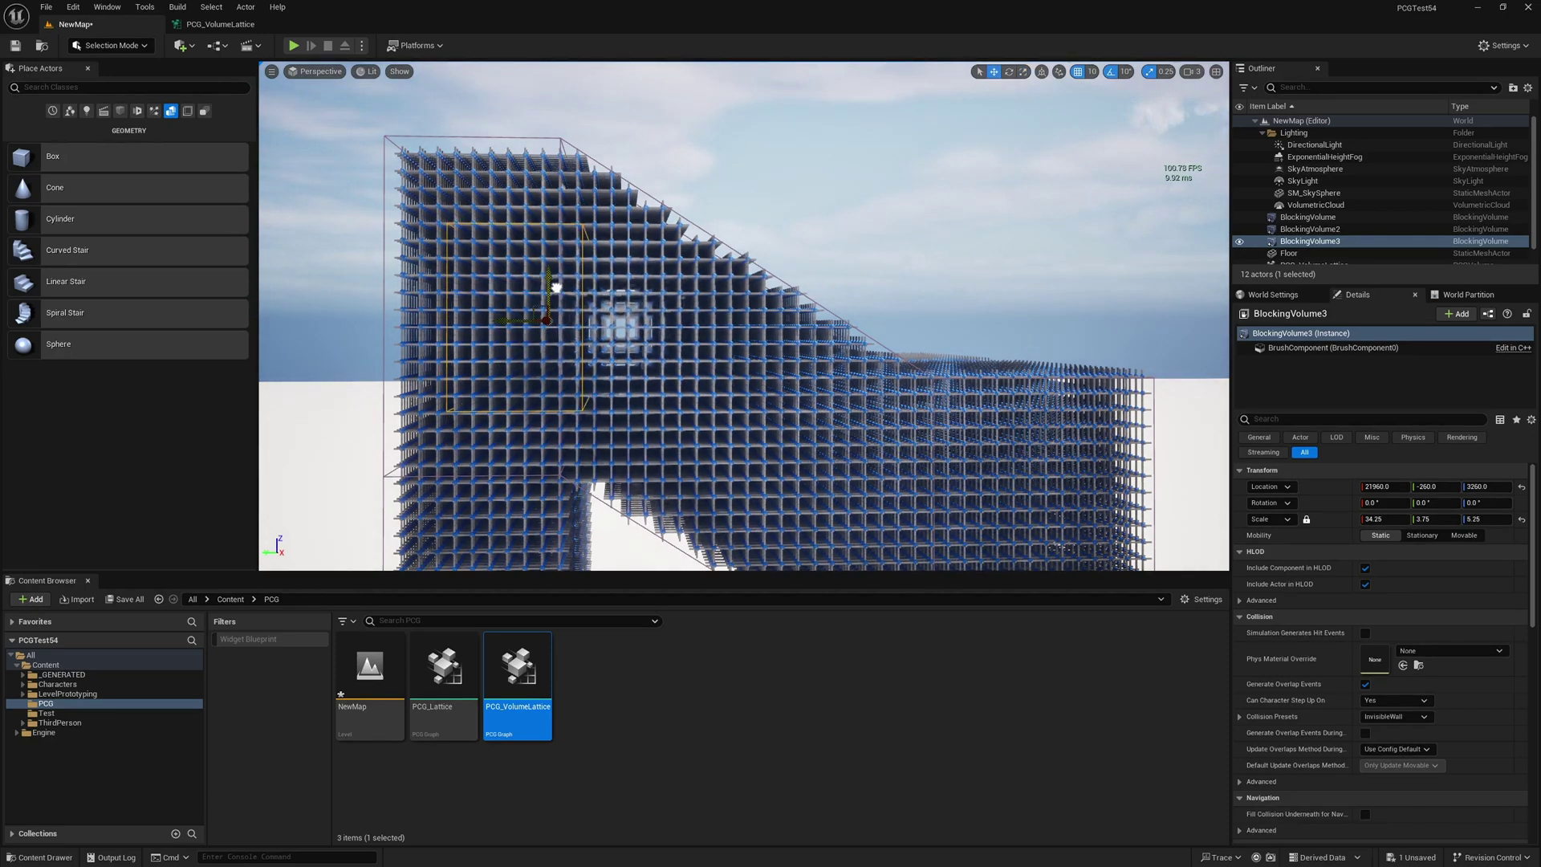
right_drag(598, 329, 622, 333)
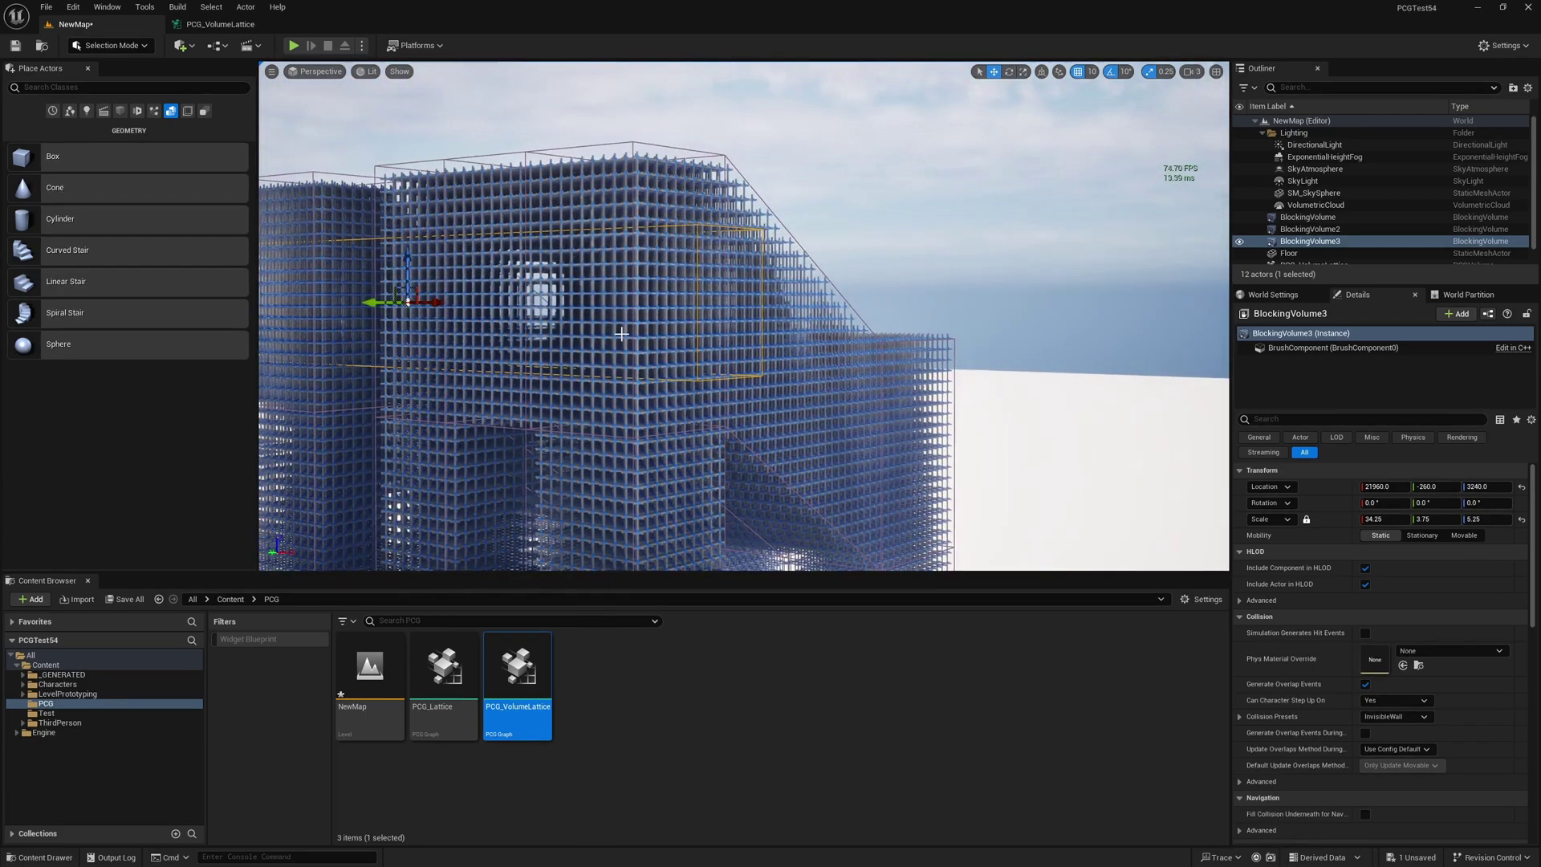
- Add the actor tag LatticeRemove to BlockingVolume3
click(1312, 229)
click(1316, 243)
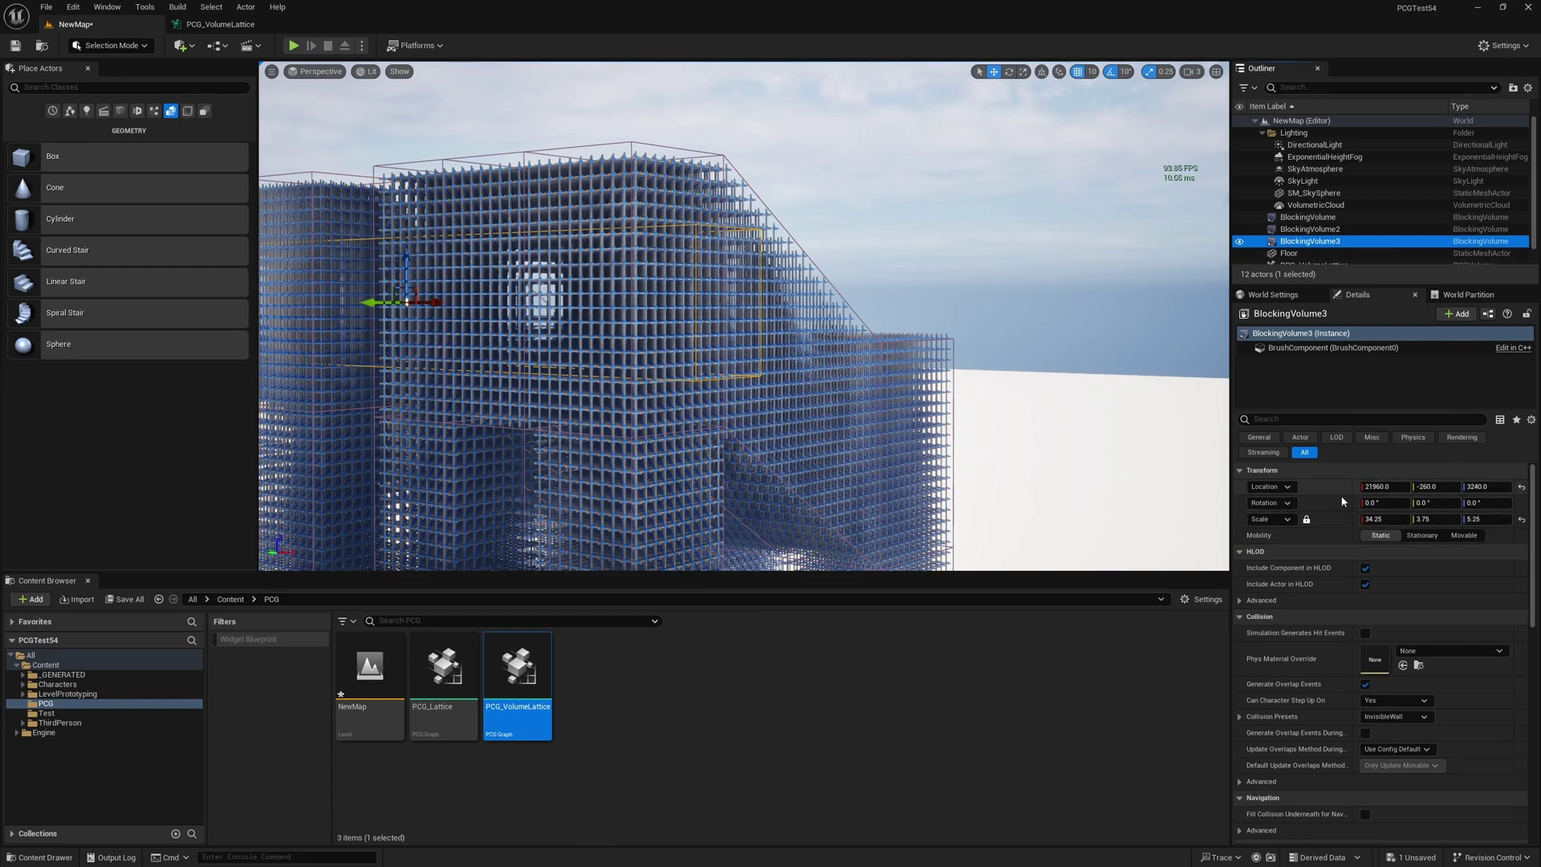
click(1299, 419)
text(ta)
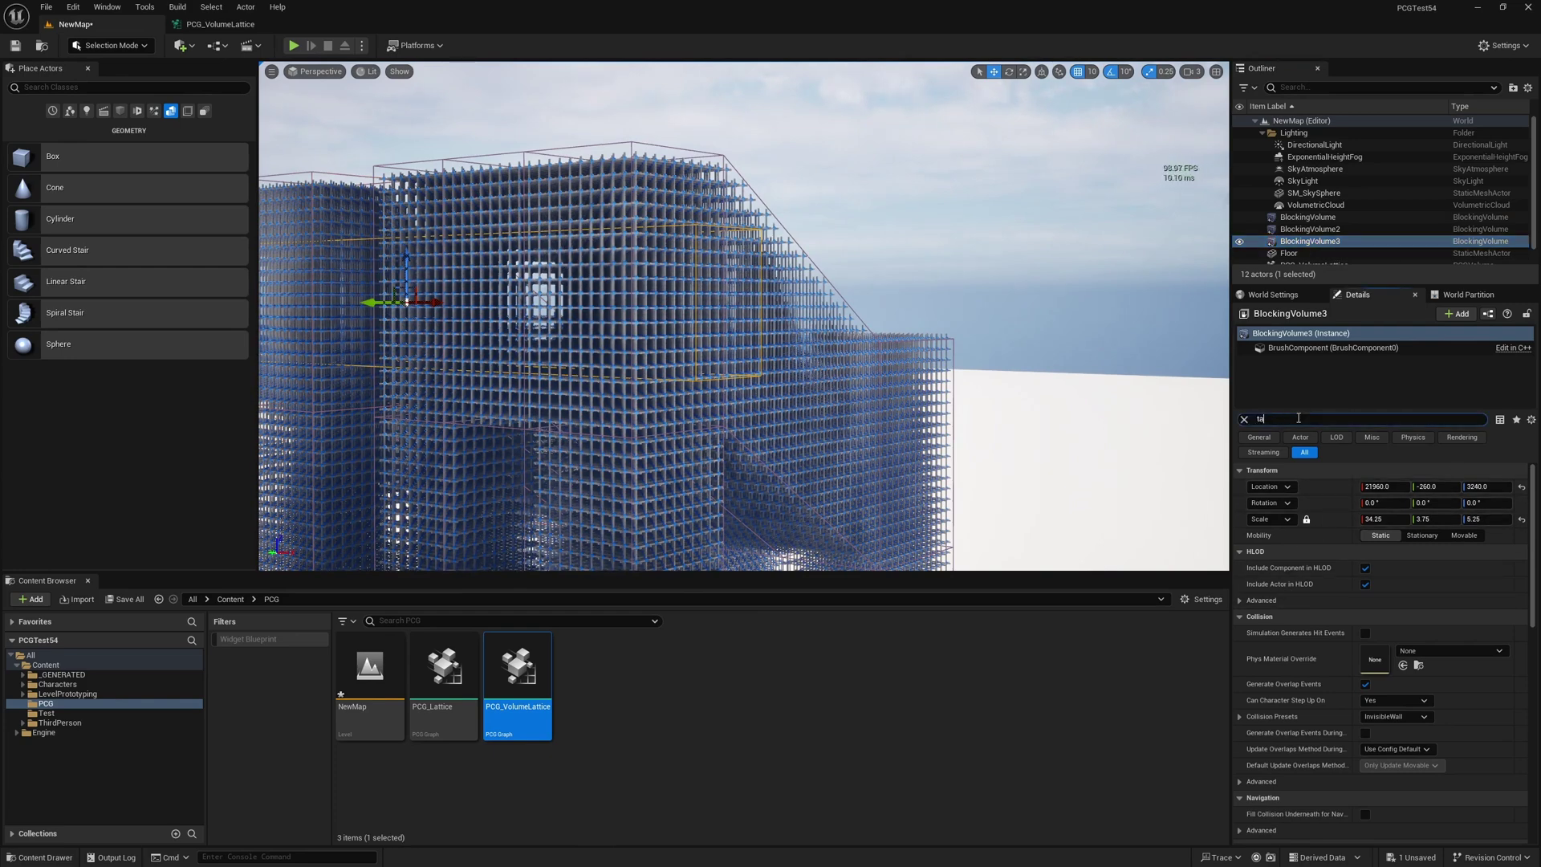
text(g)
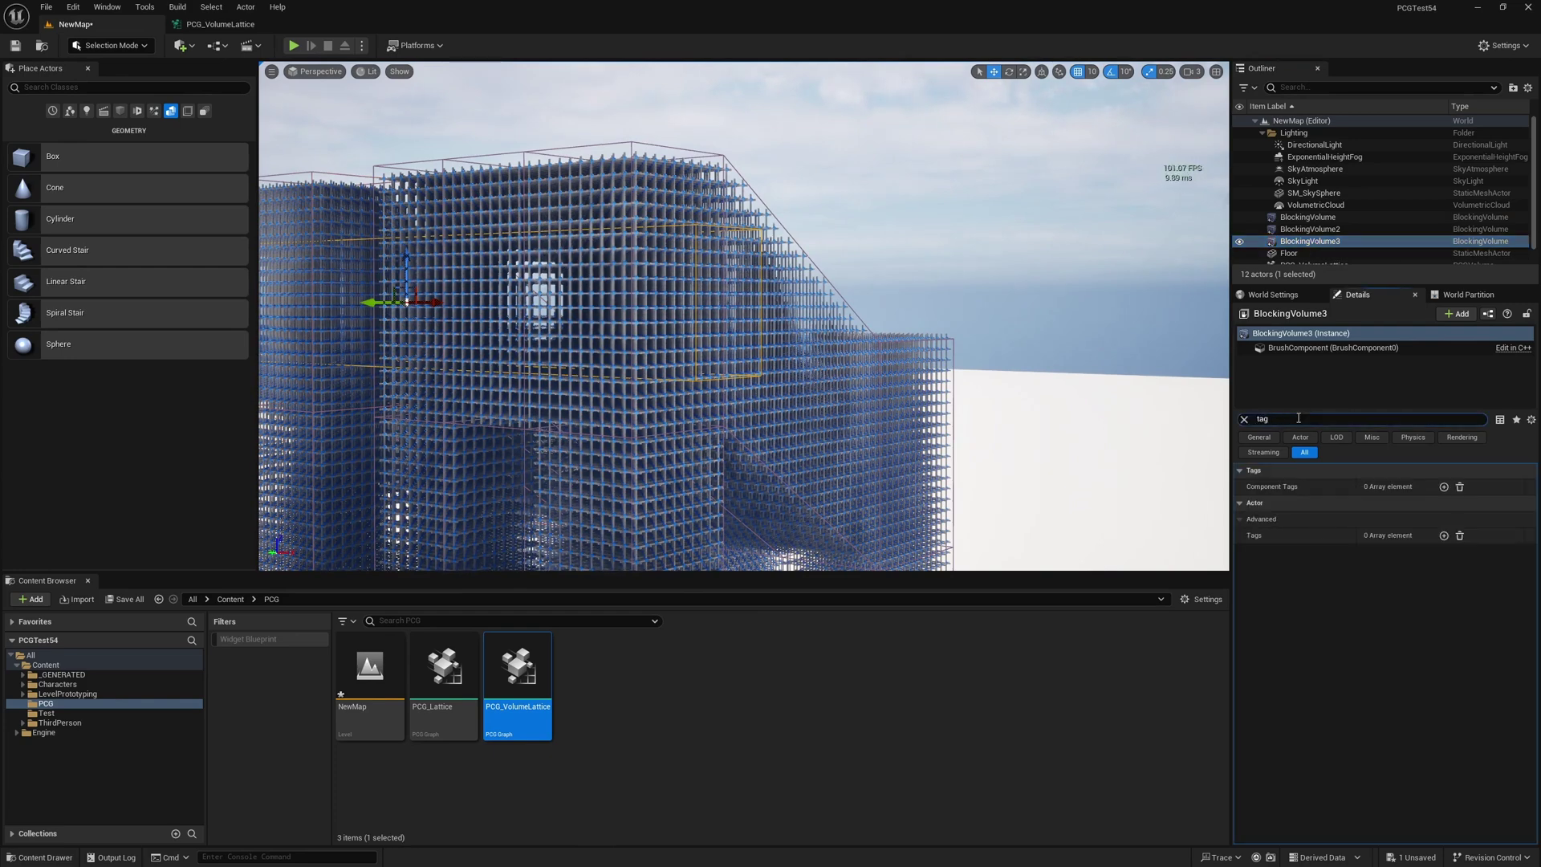
click(1445, 536)
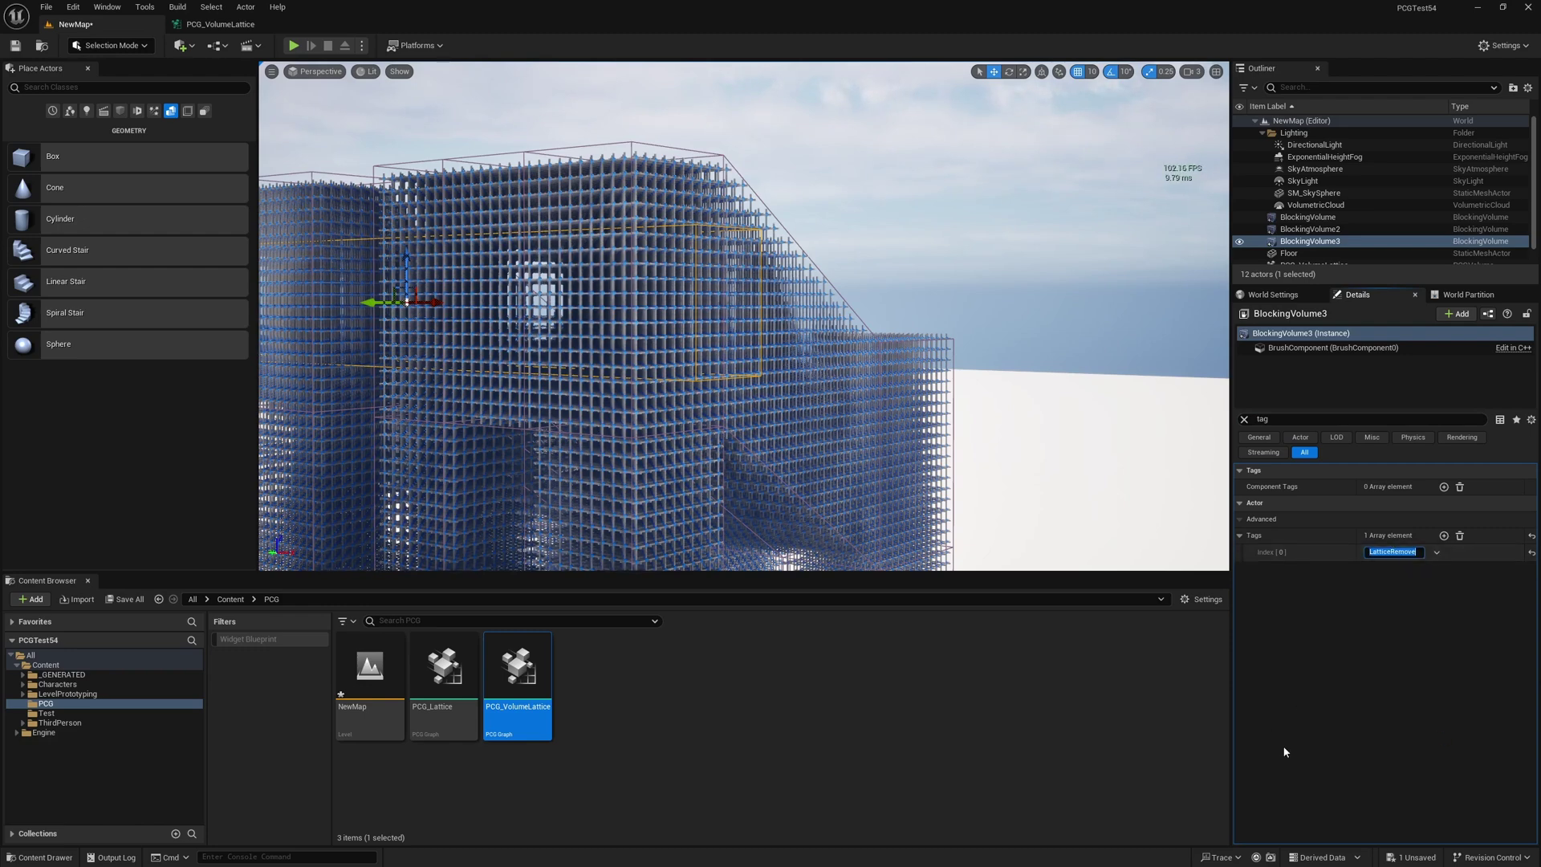
- In the PCG_VolumeLattice graph, duplicate the Get Actor Data node below the original and pause regeneration
click(220, 24)
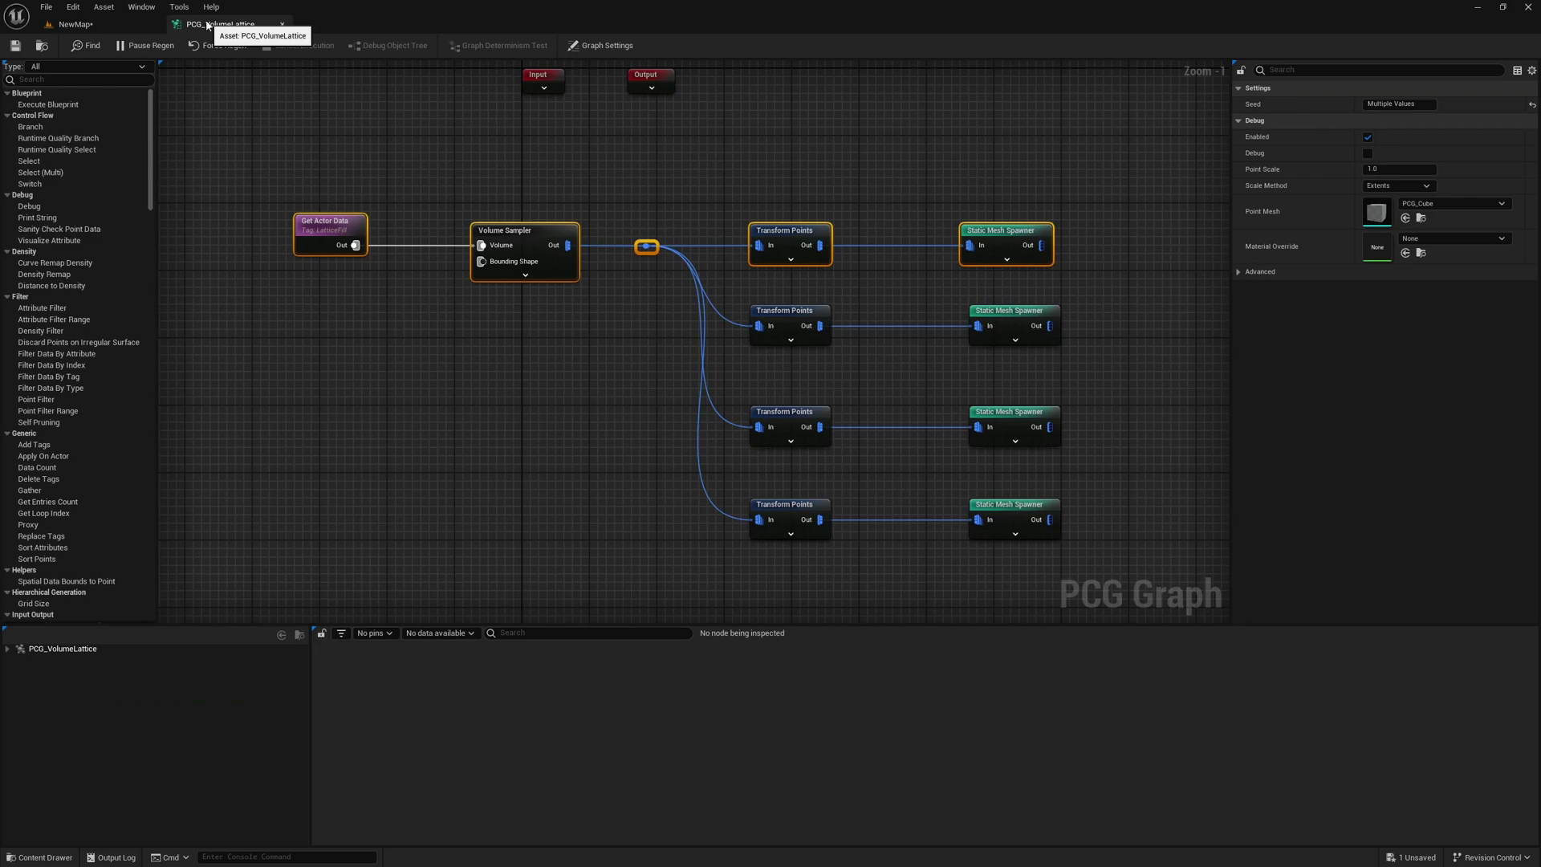
click(386, 211)
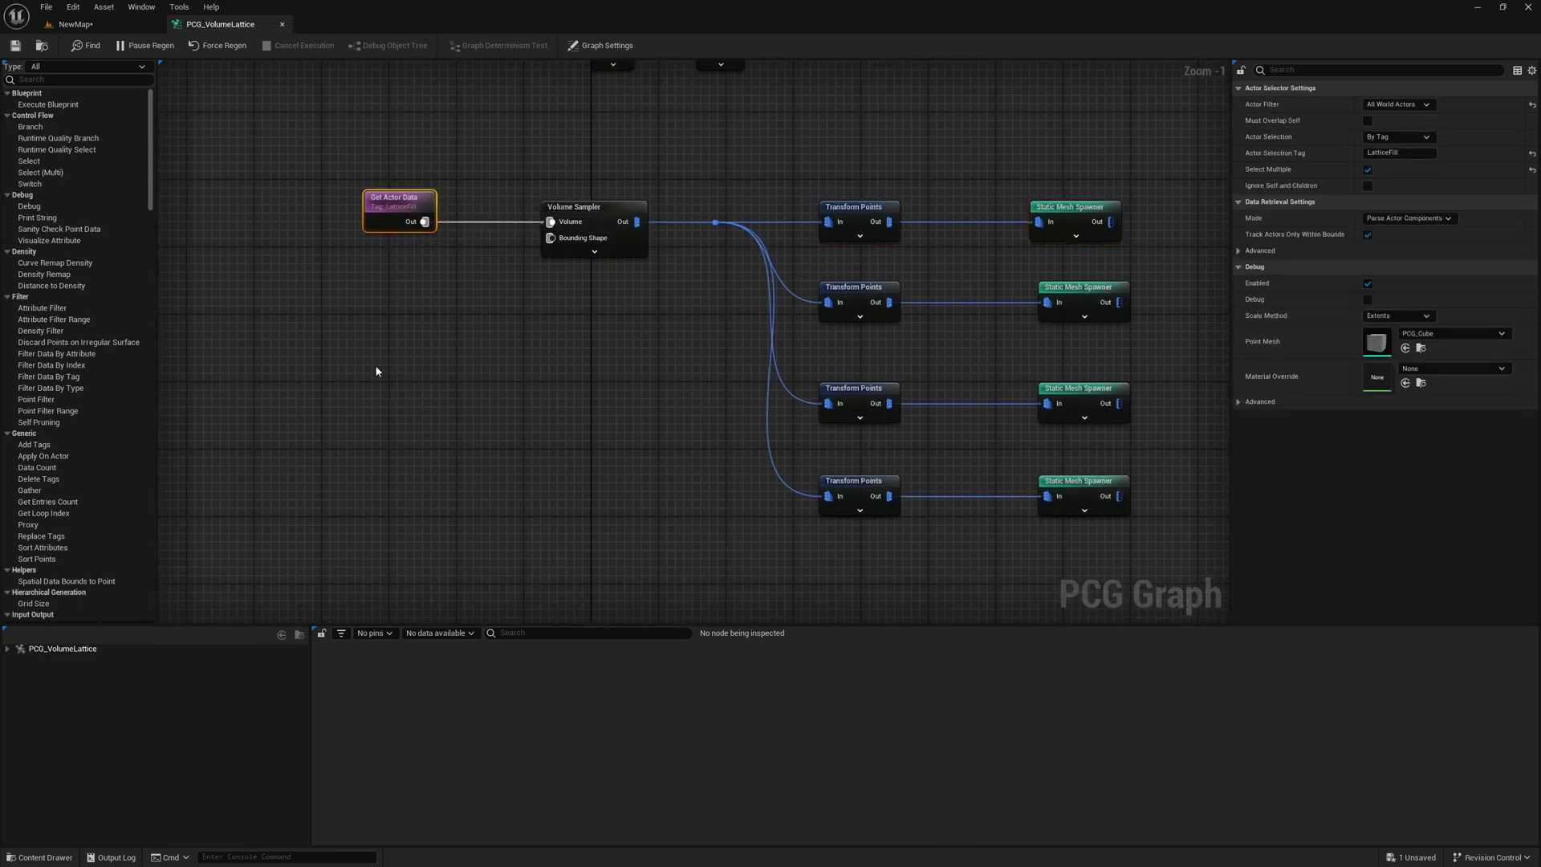
key(ctrl+d)
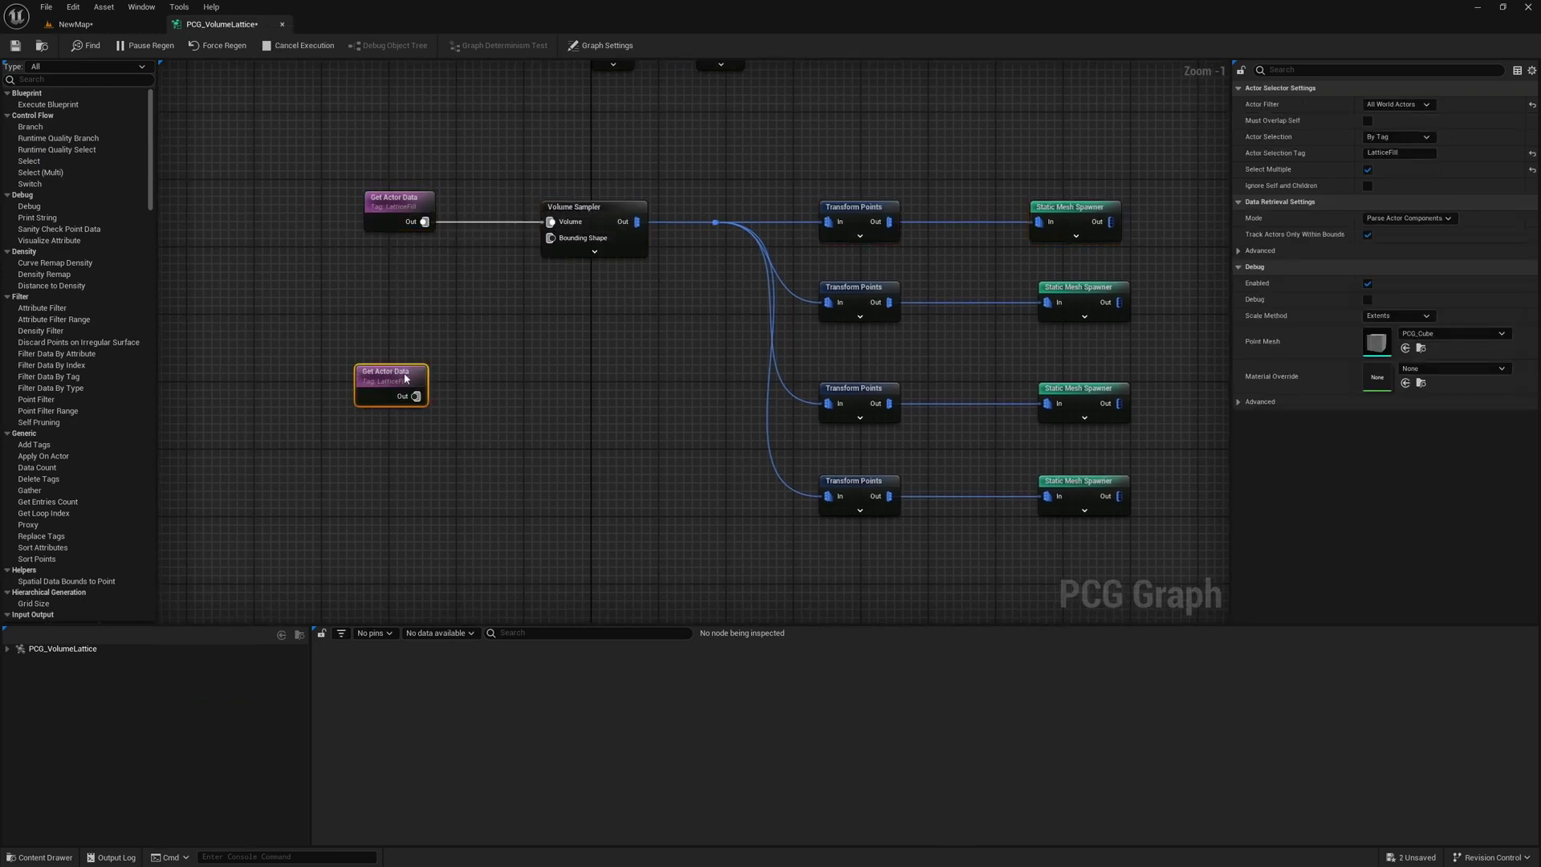
drag(378, 383, 407, 379)
click(403, 430)
click(134, 46)
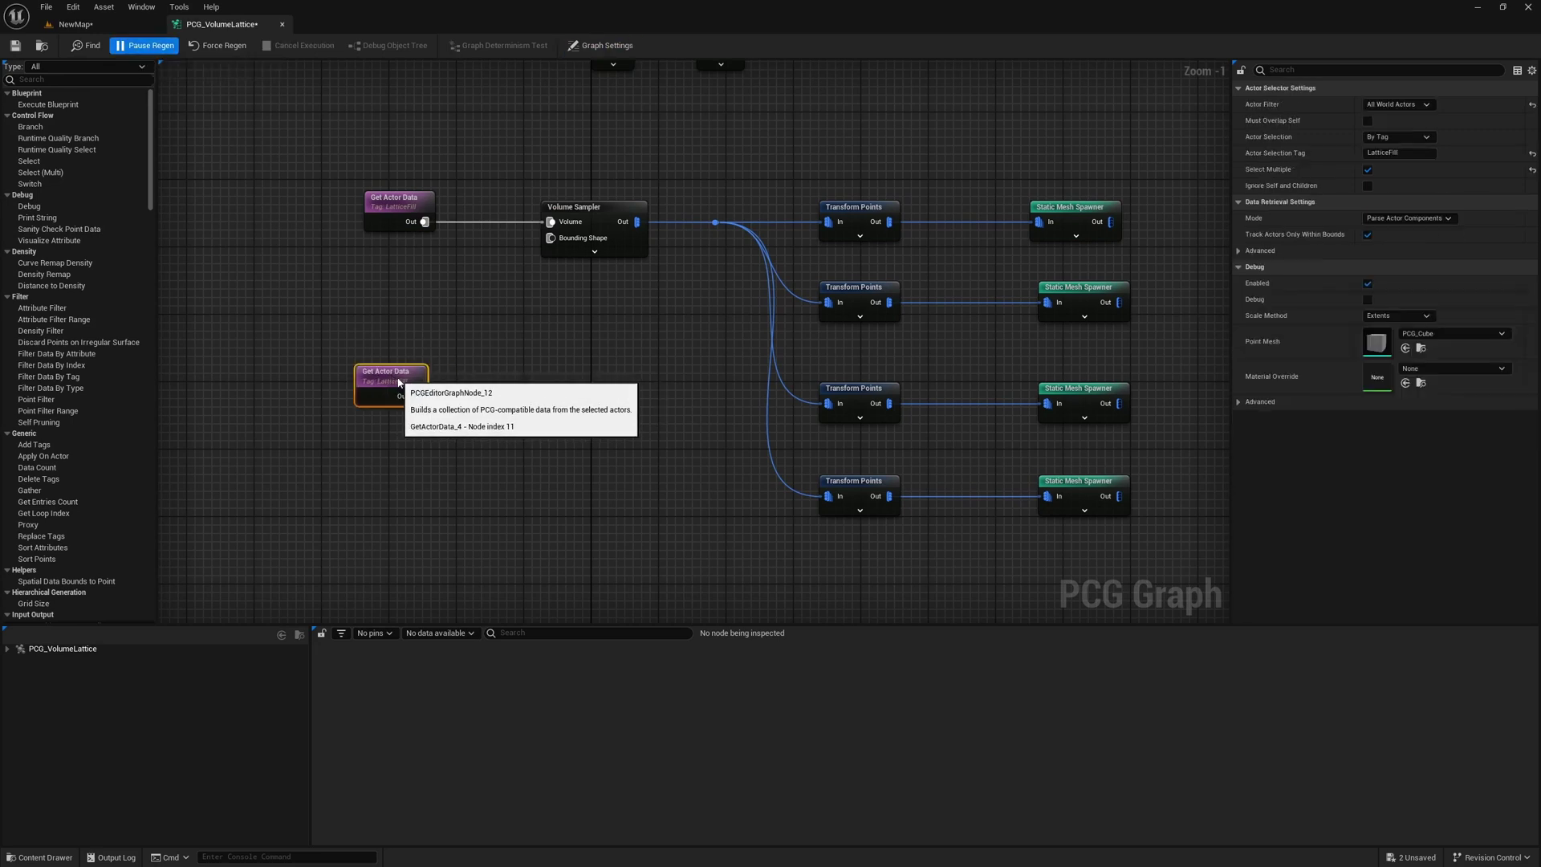
click(407, 379)
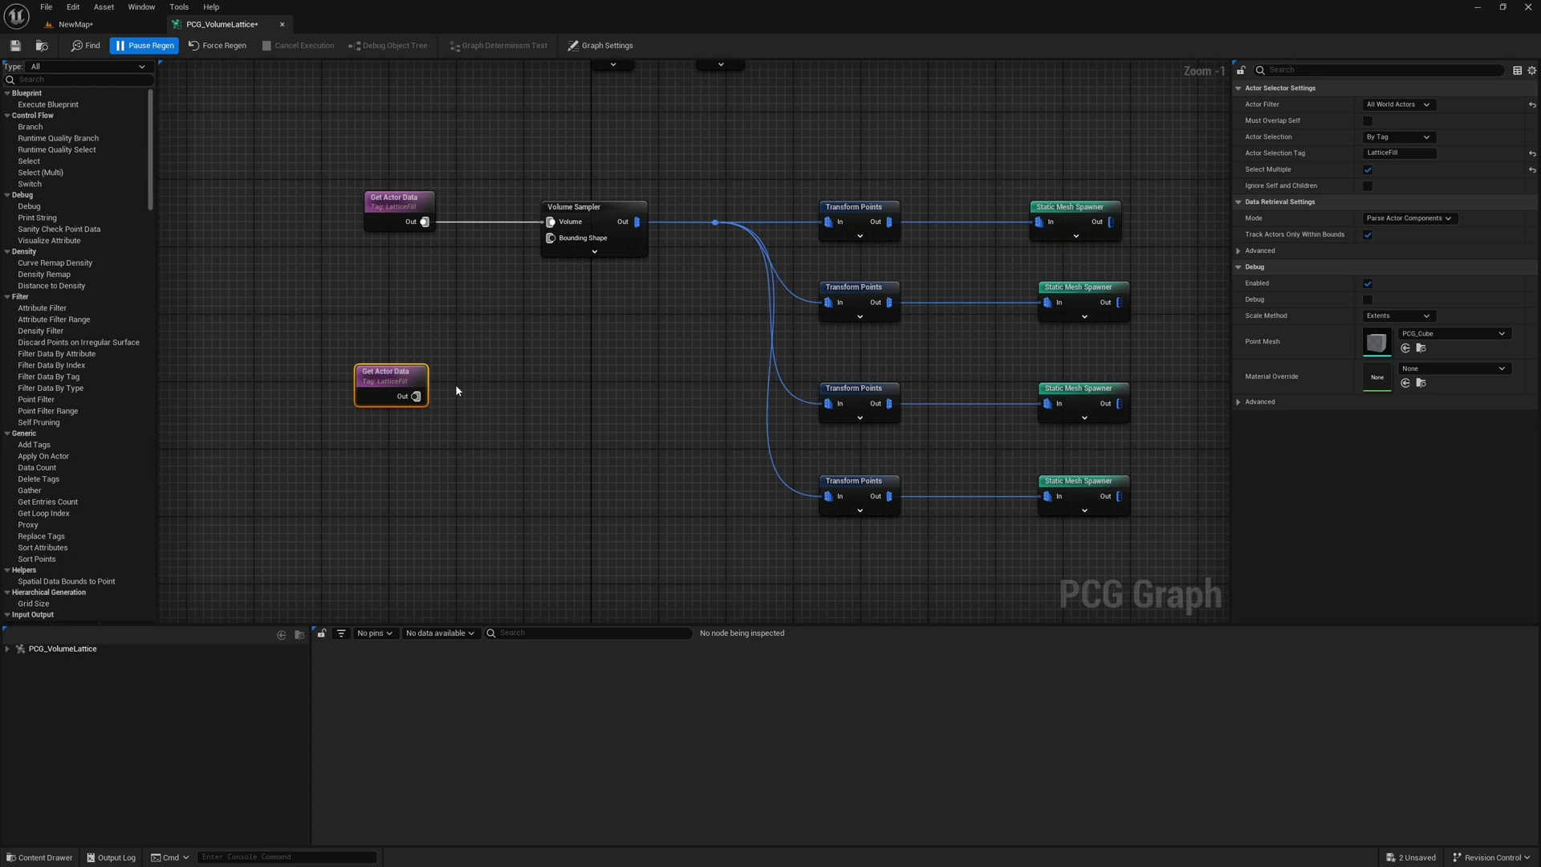
- Copy the Volume Sampler node and feed the copy's Volume input from the duplicated Get Actor Data node
click(593, 252)
key(ctrl+c)
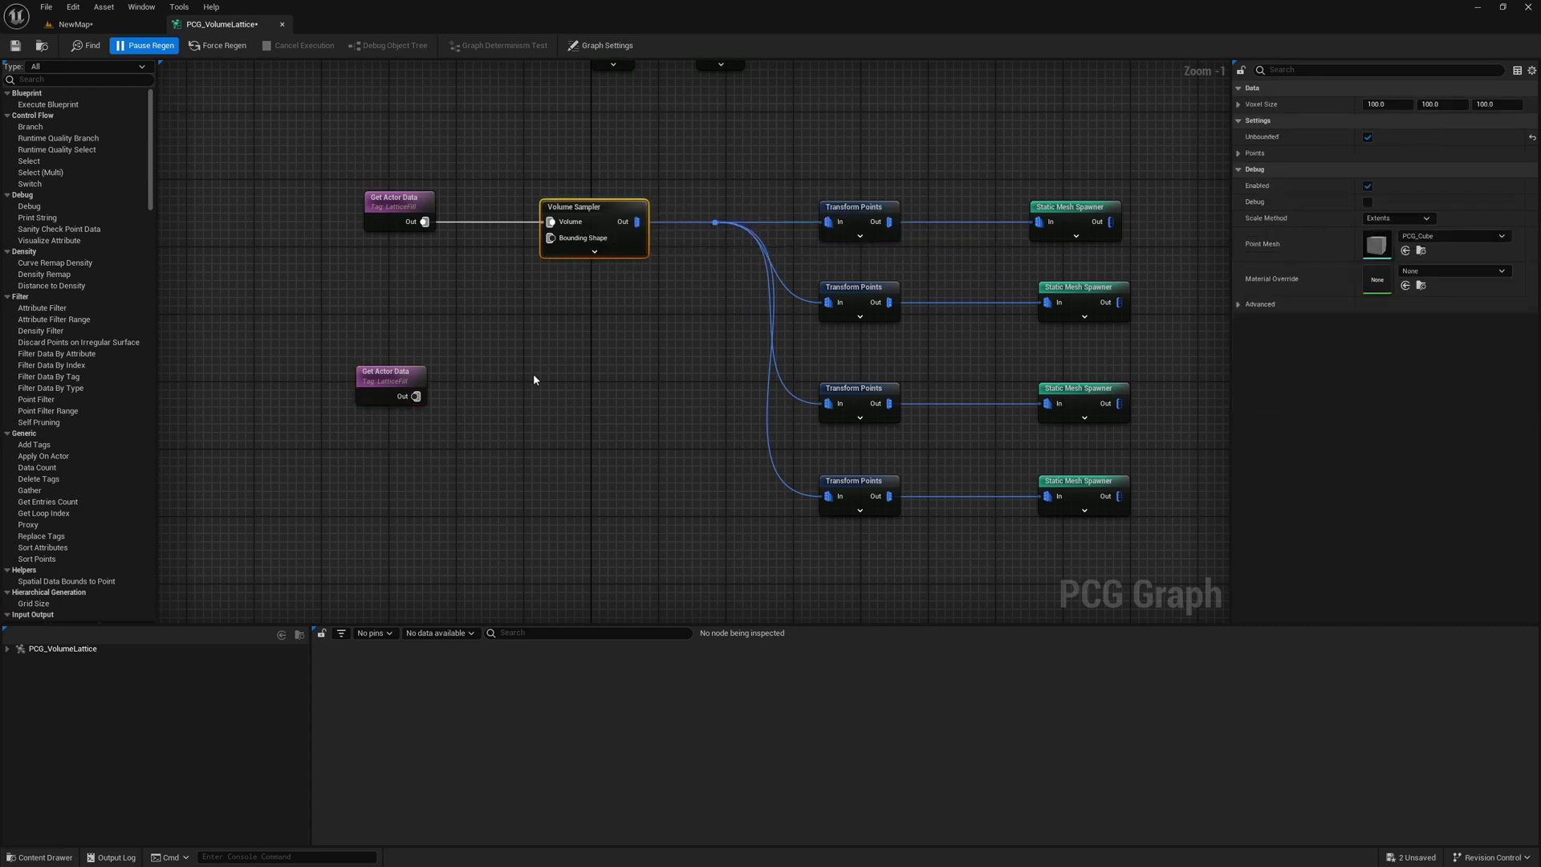
key(ctrl+v)
drag(550, 393, 416, 396)
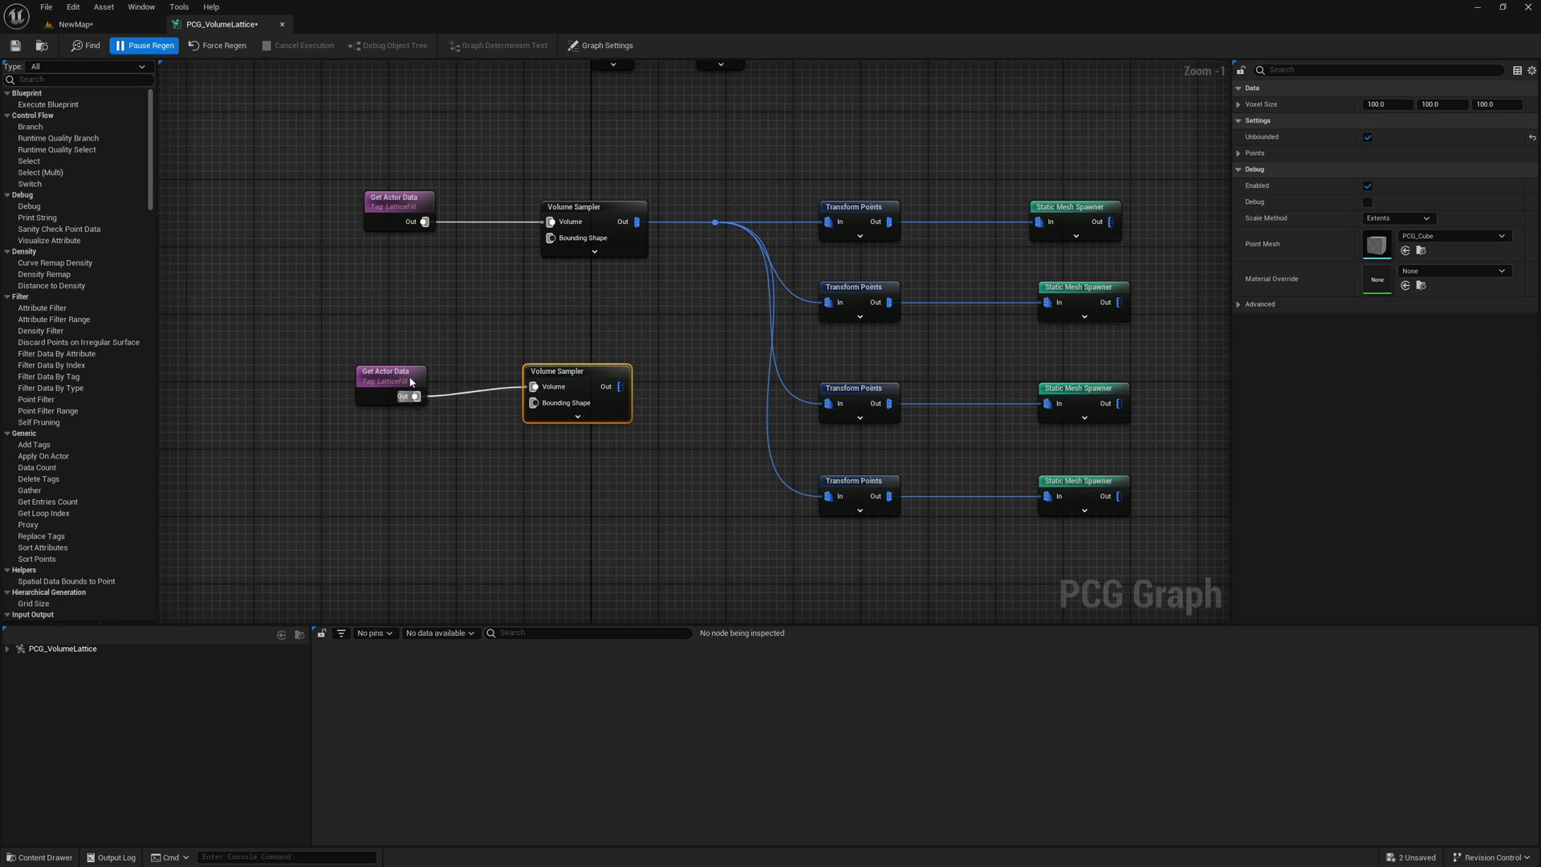
- Set the duplicated Get Actor Data node's Actor Selection Tag to LatticeRemove
click(391, 374)
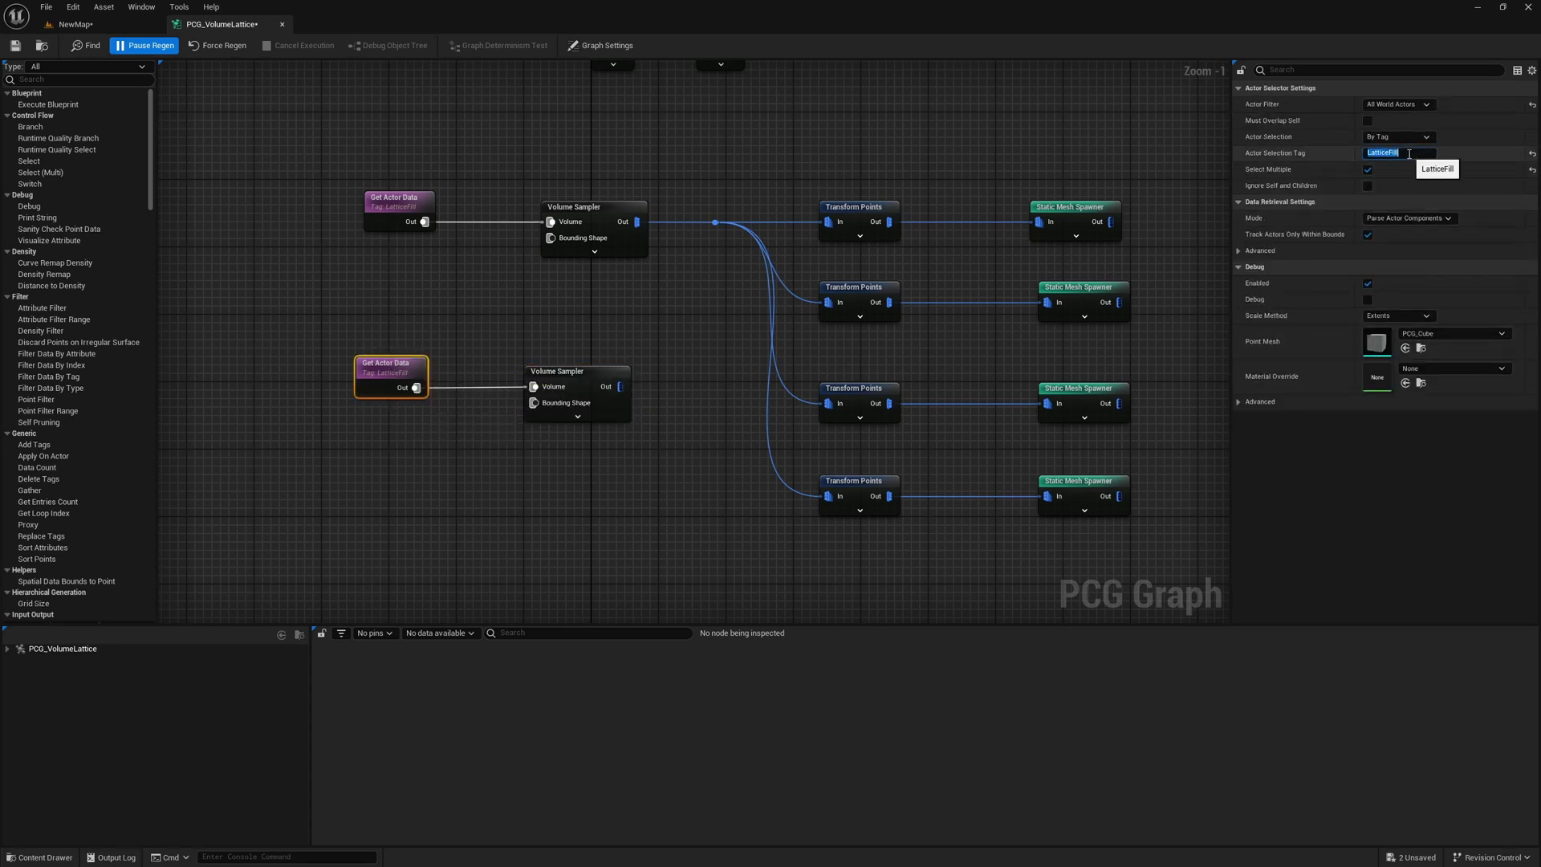
key(ctrl+v)
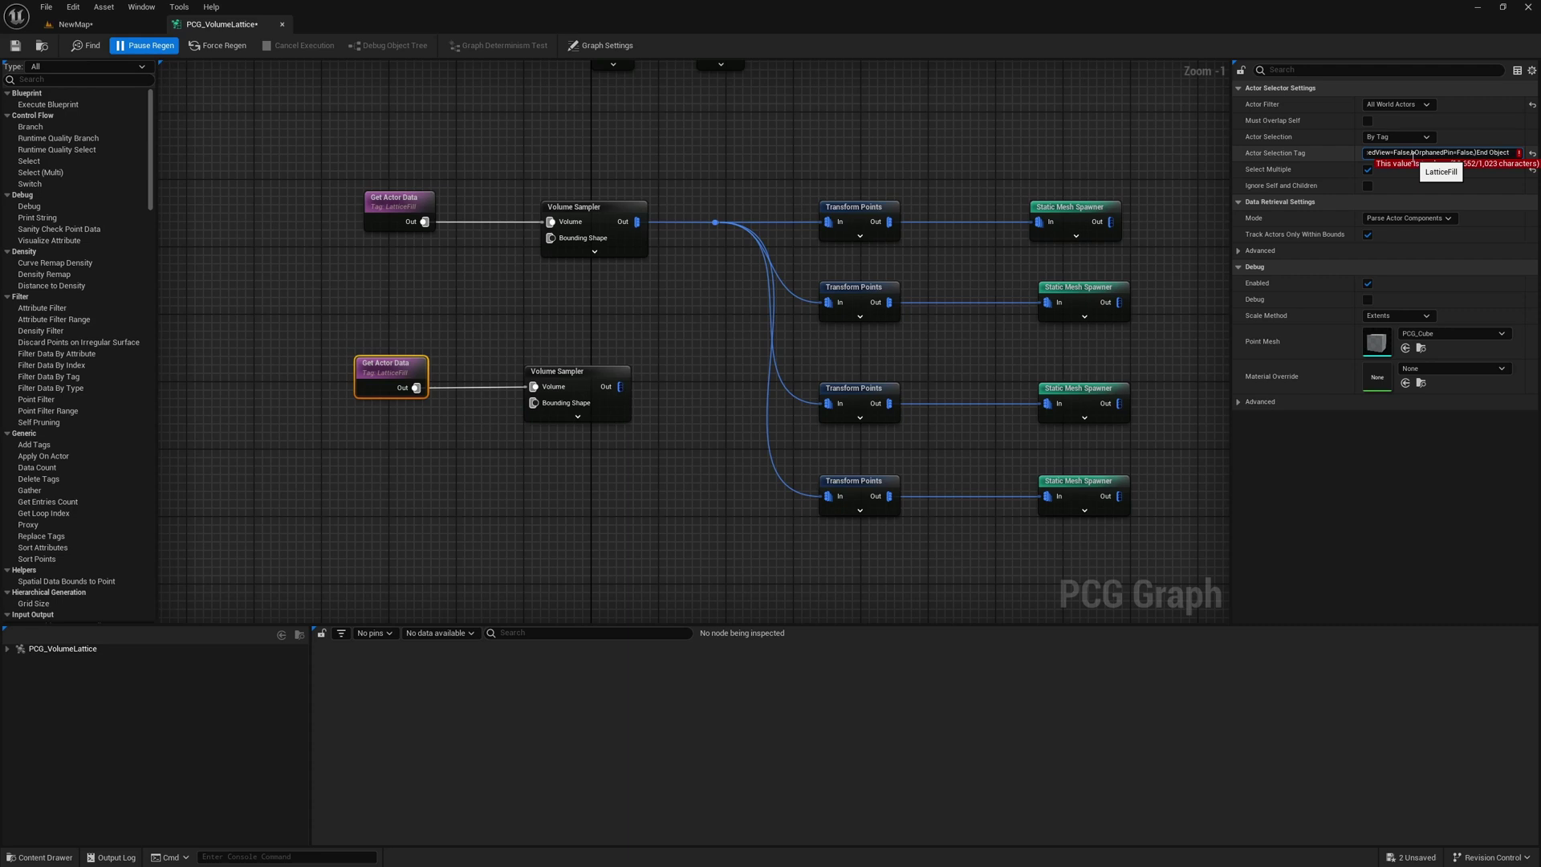
key(ctrl+z)
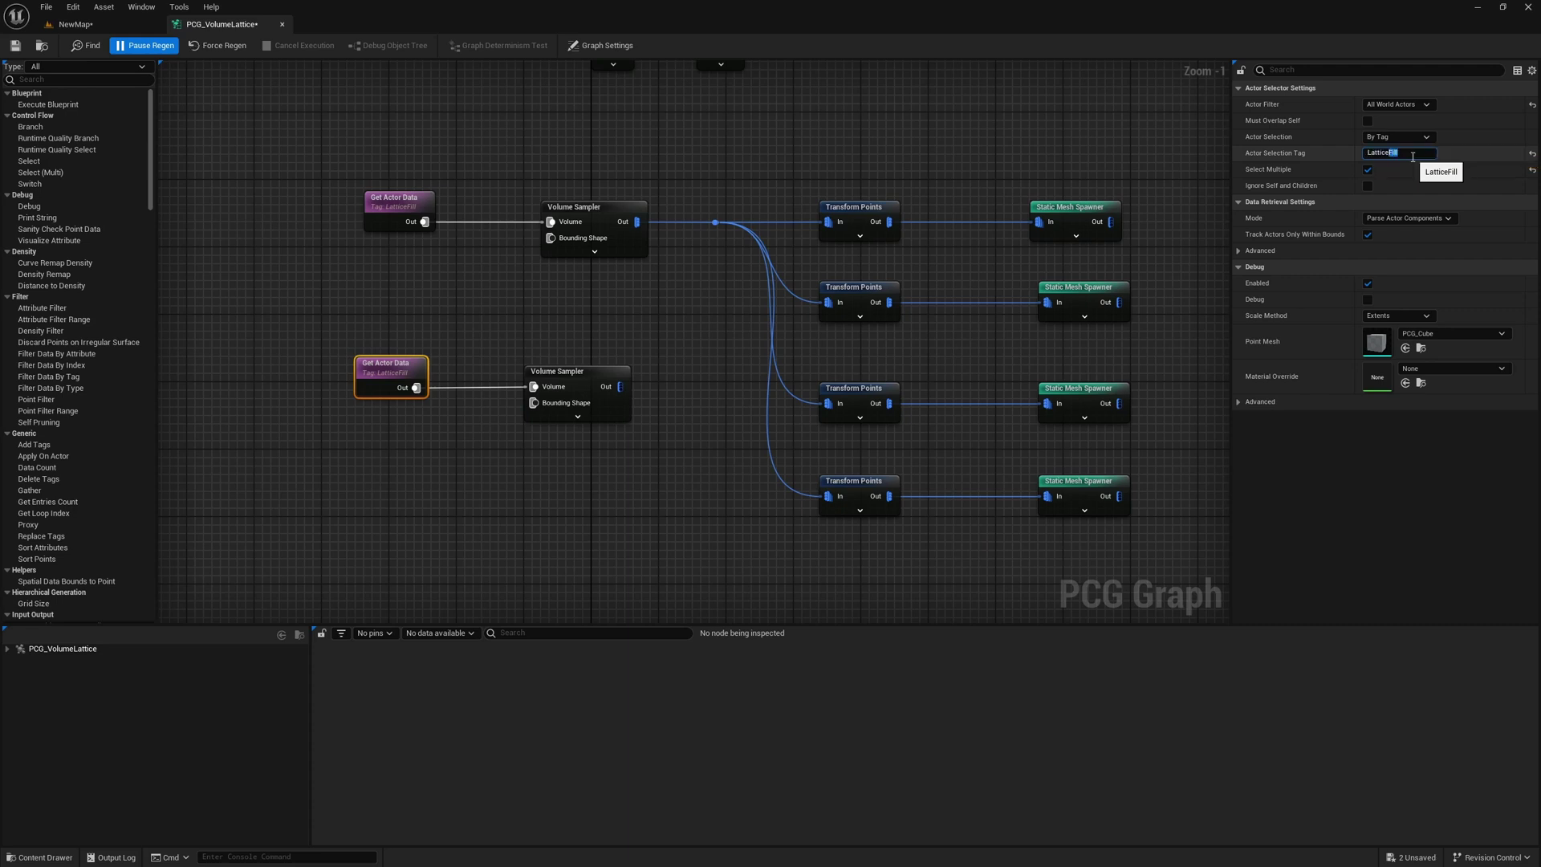
key(Return)
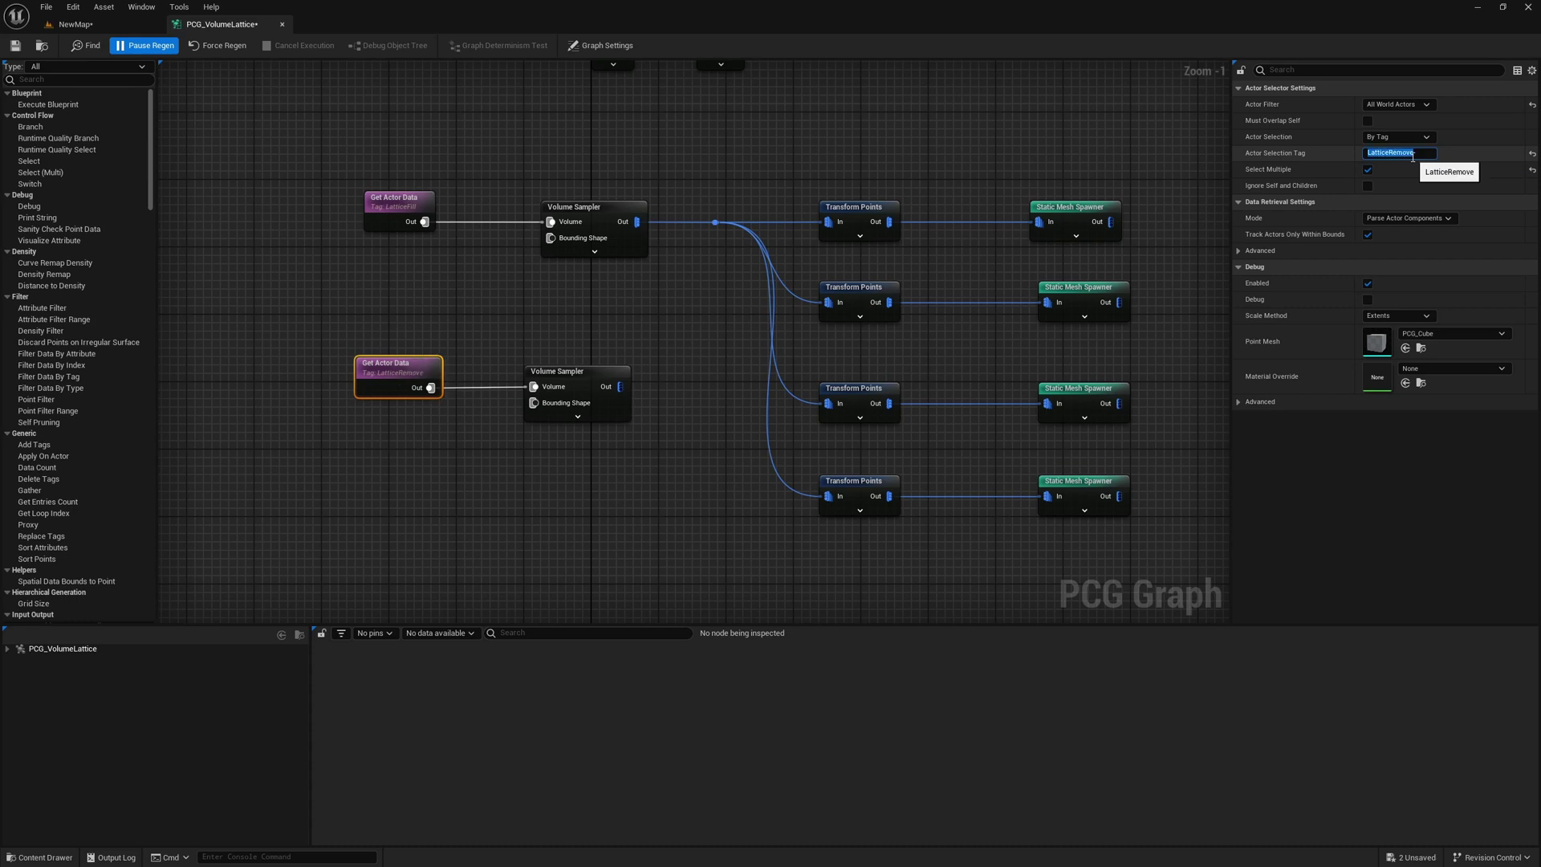
- Add a Difference node with the LatticeFill sampler as Source and the LatticeRemove sampler as Differences, and set its Density Function to Binary
click(658, 343)
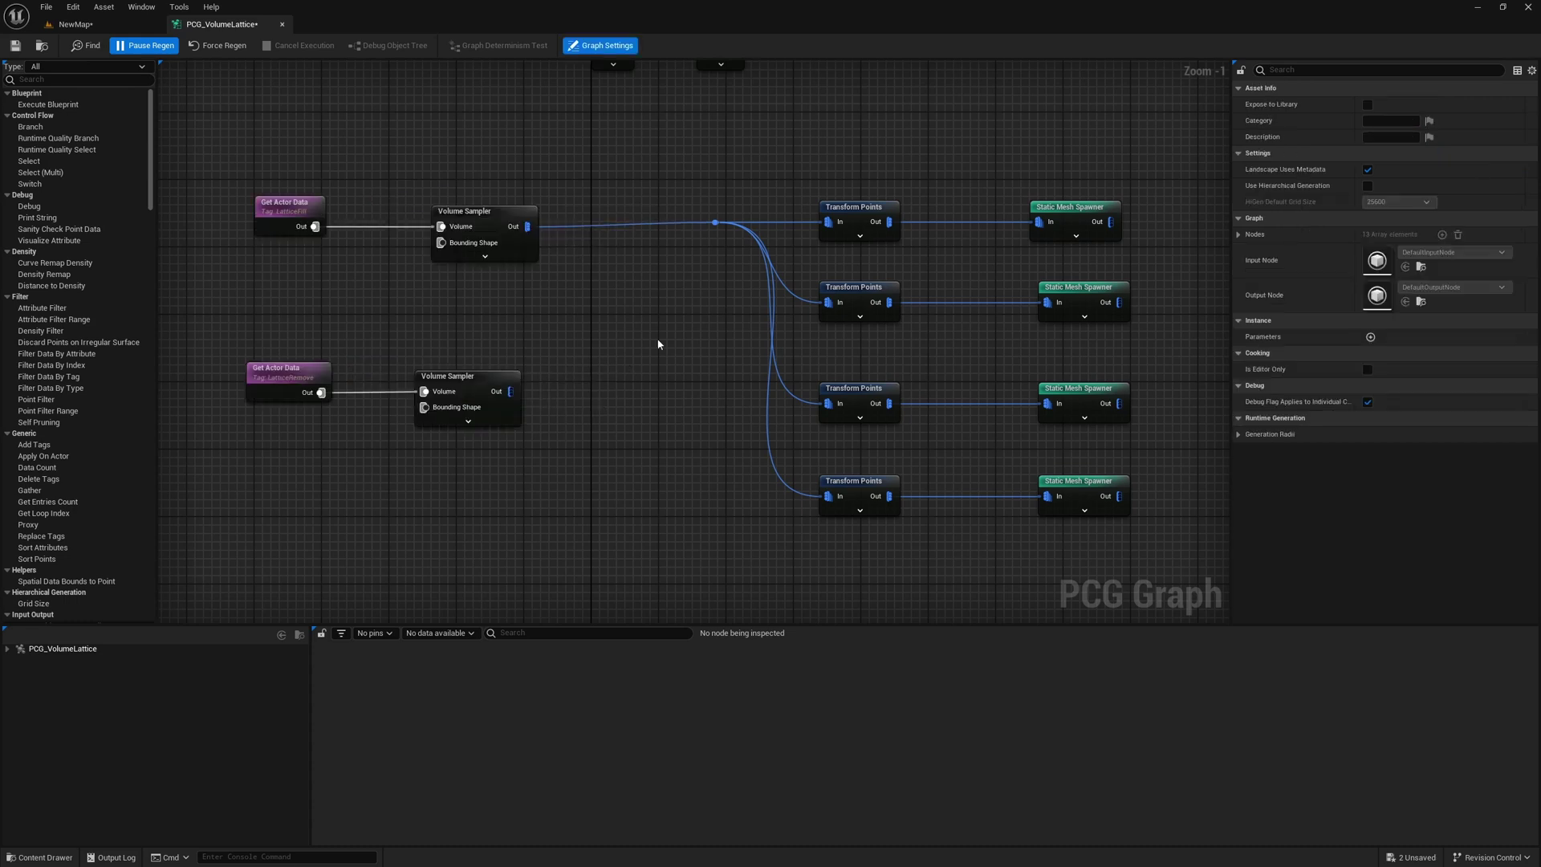
drag(528, 225, 582, 291)
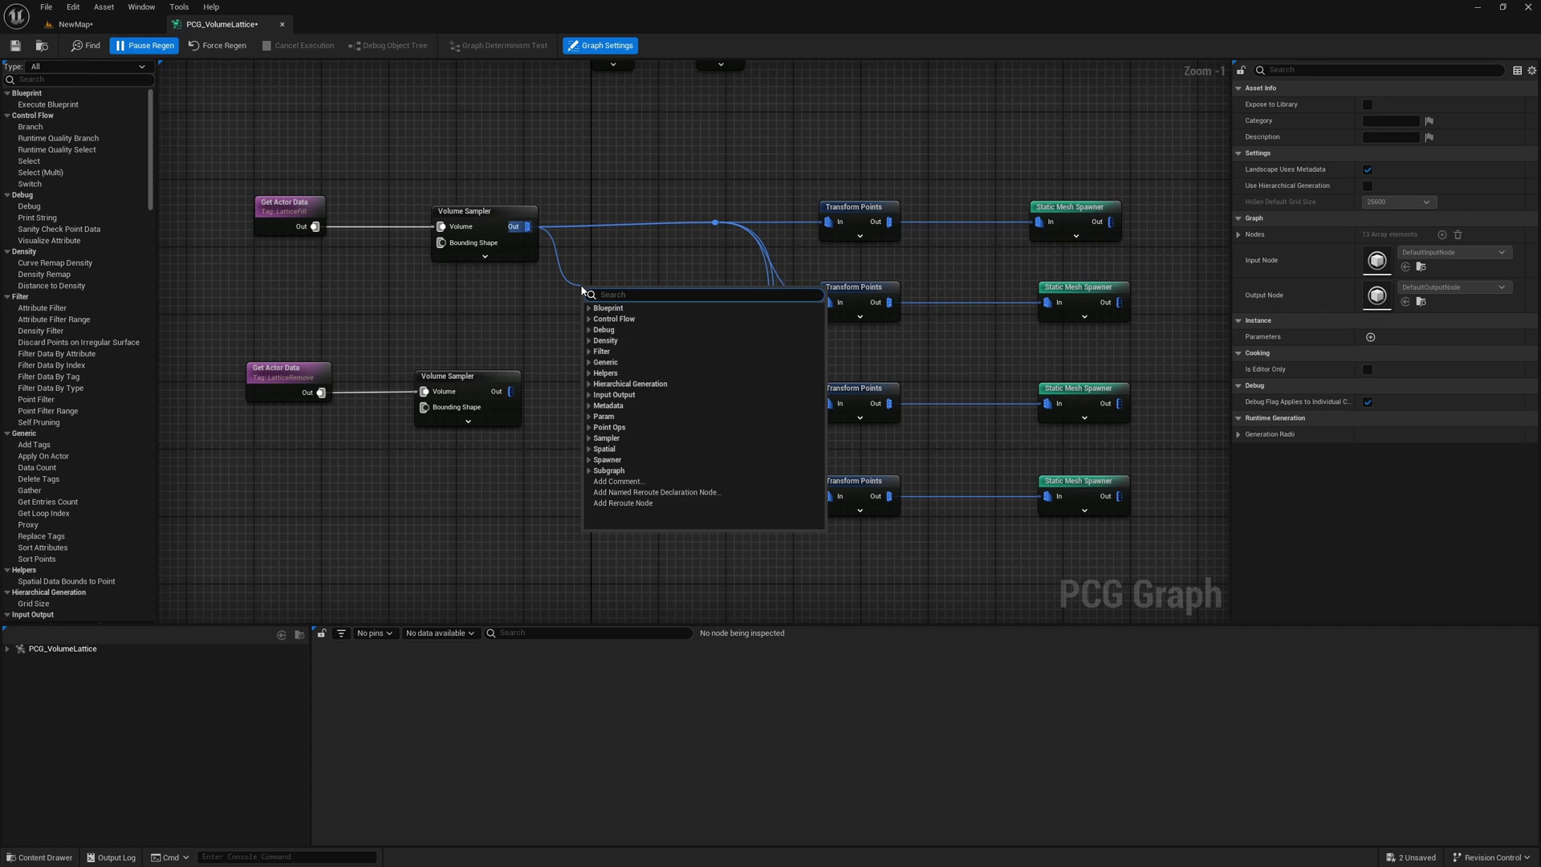
text(diff)
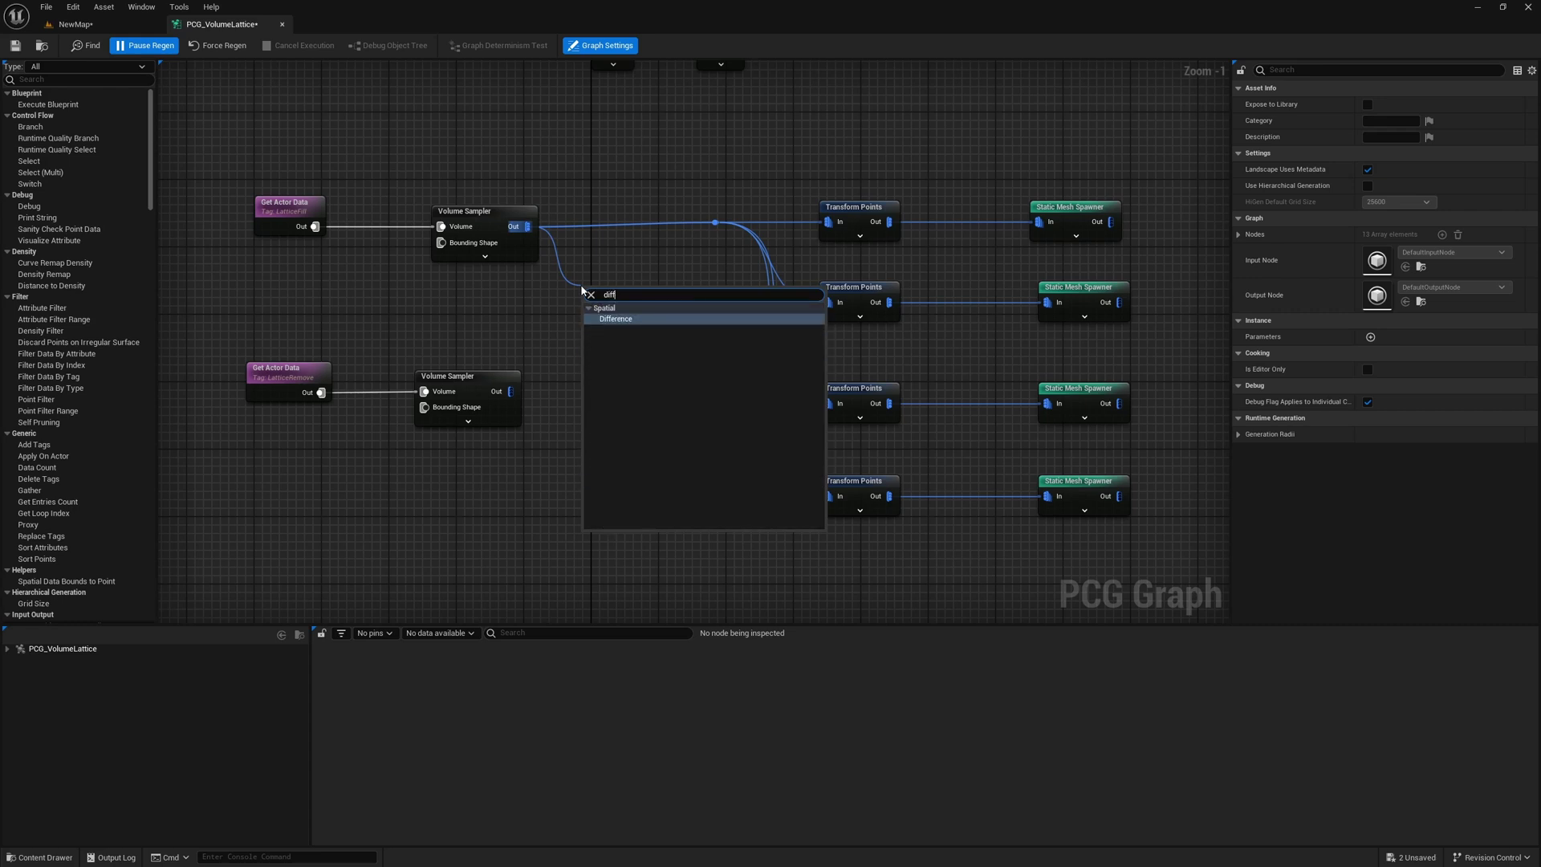
key(Return)
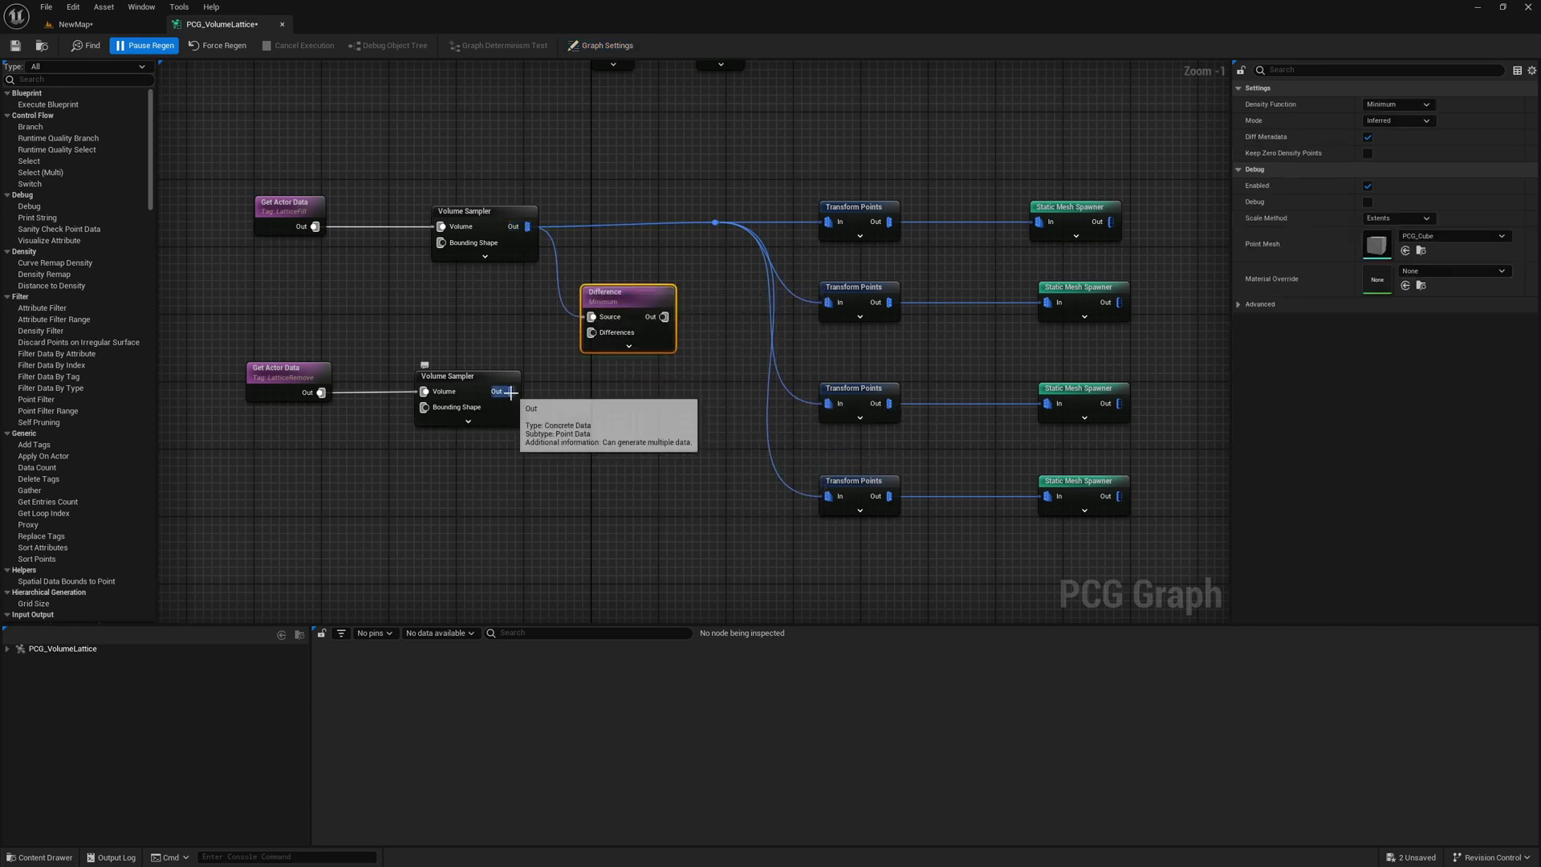
drag(510, 391, 591, 336)
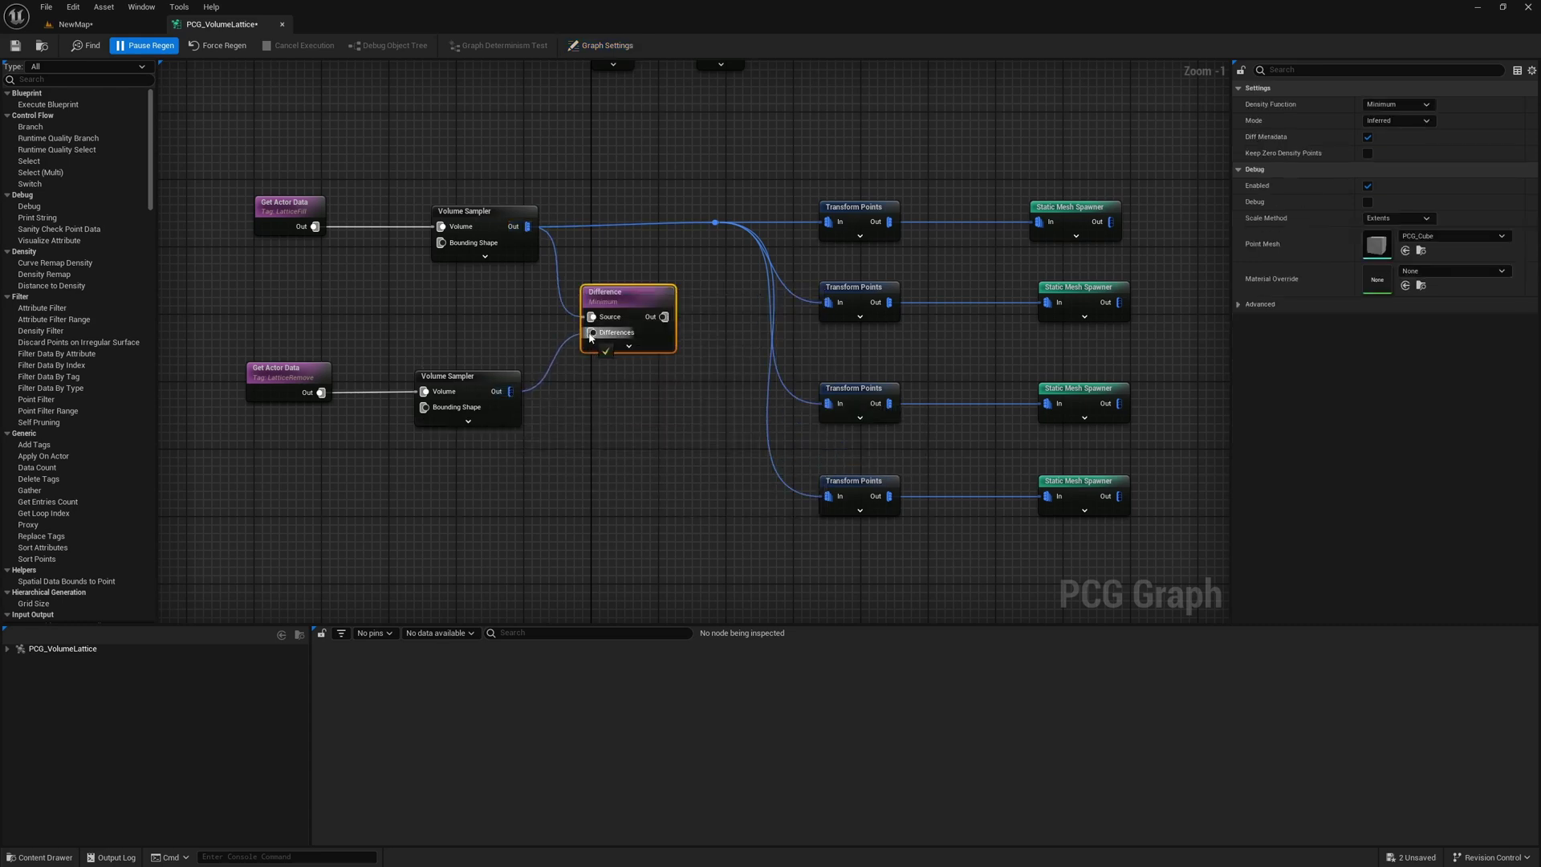
click(1397, 106)
click(1375, 136)
- Replace the Volume Sampler link into the reroute node with the Difference output, and resume graph regeneration
right_click(528, 226)
mouse_move(607, 295)
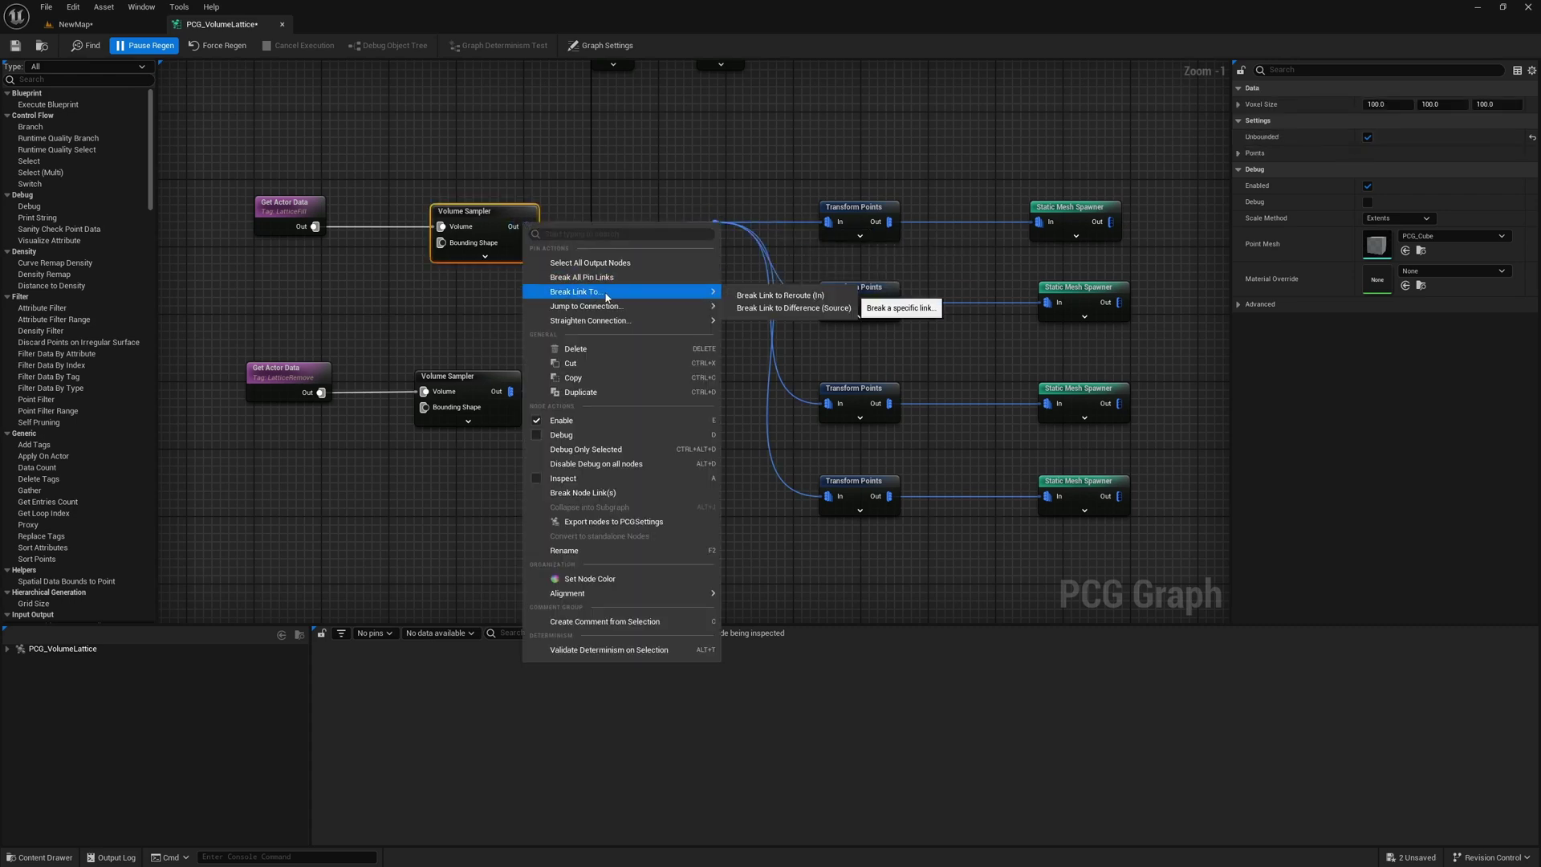
click(779, 296)
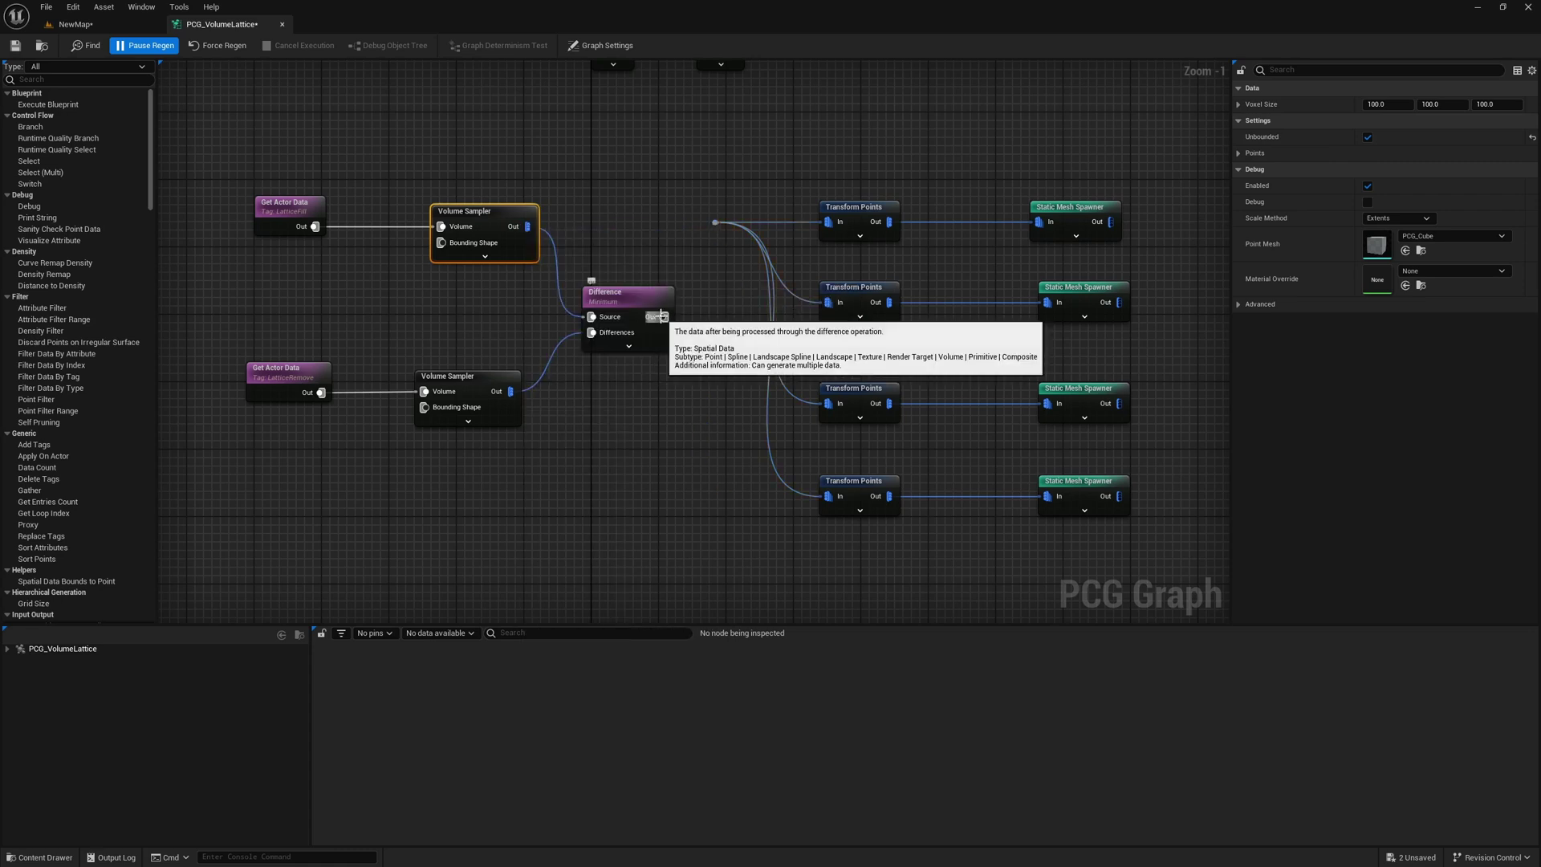
drag(660, 316, 716, 223)
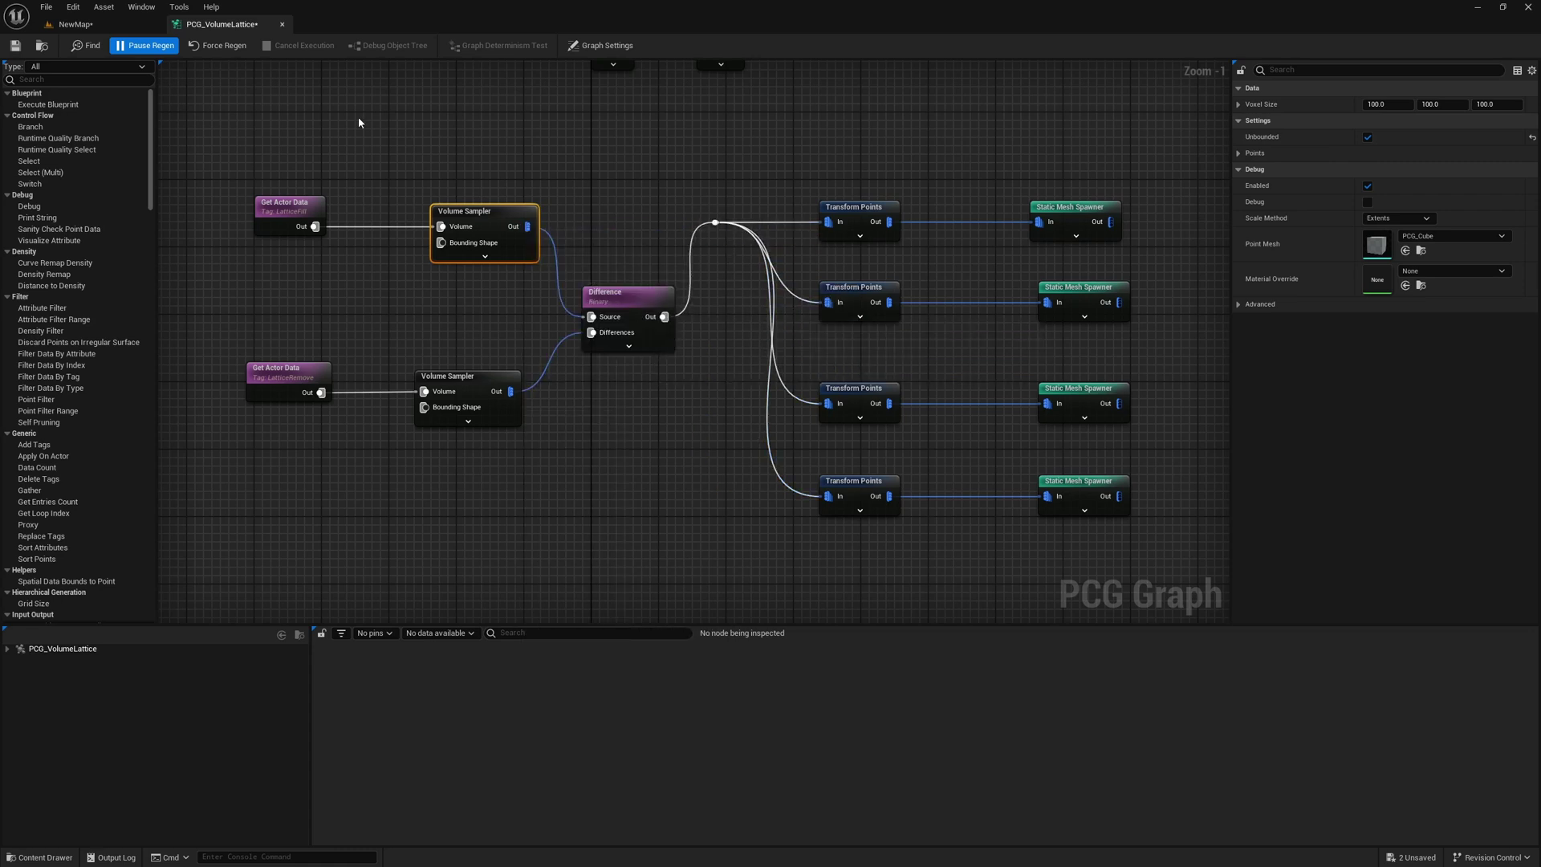
click(145, 46)
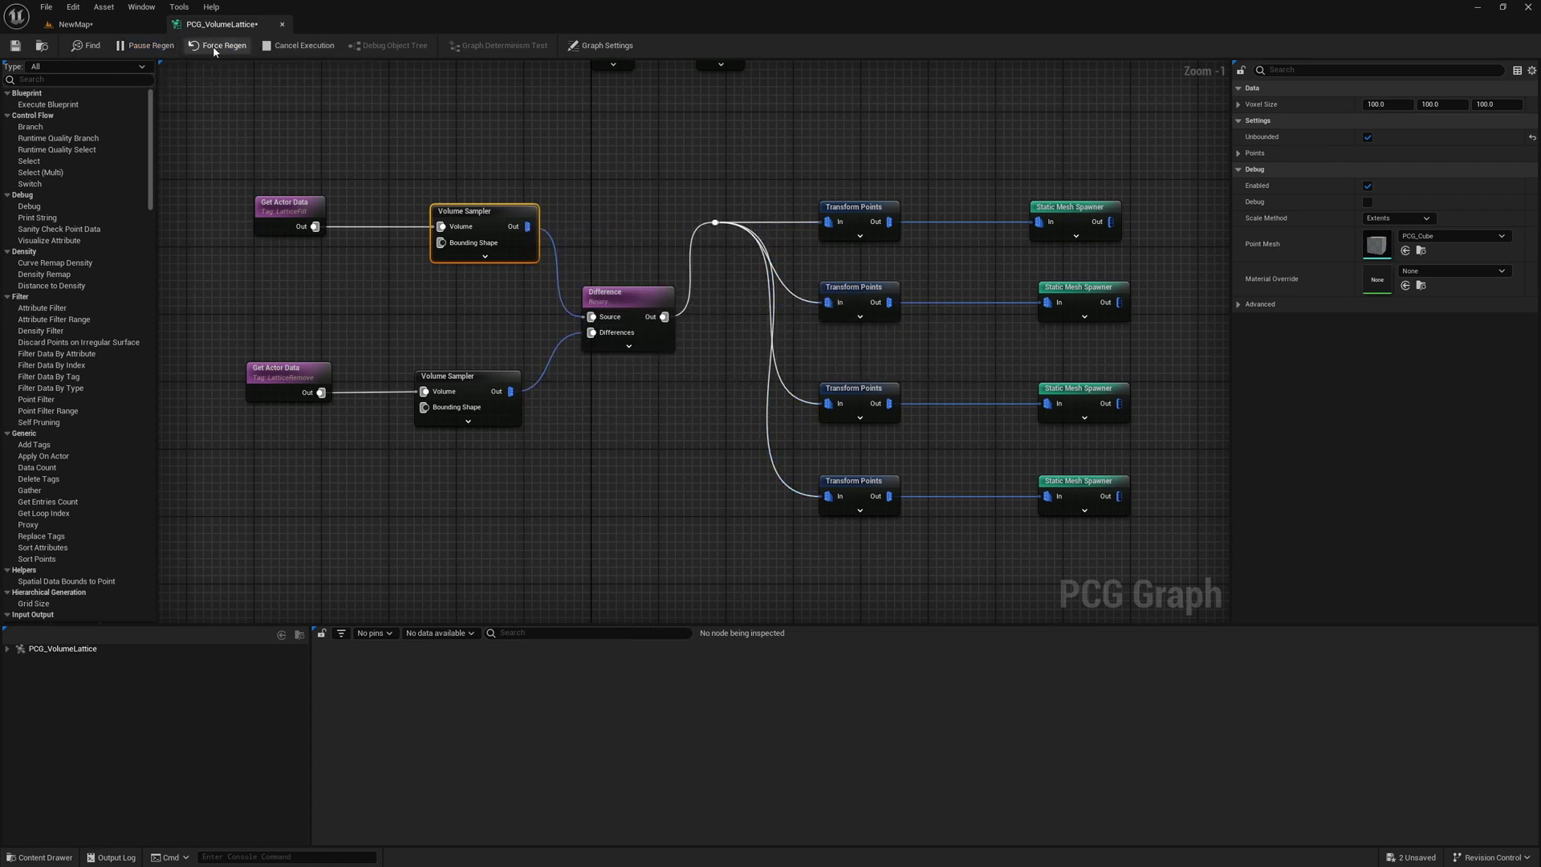
- Return to the NewMap level and examine the lattices around the LatticeRemove volume from several sides
click(98, 25)
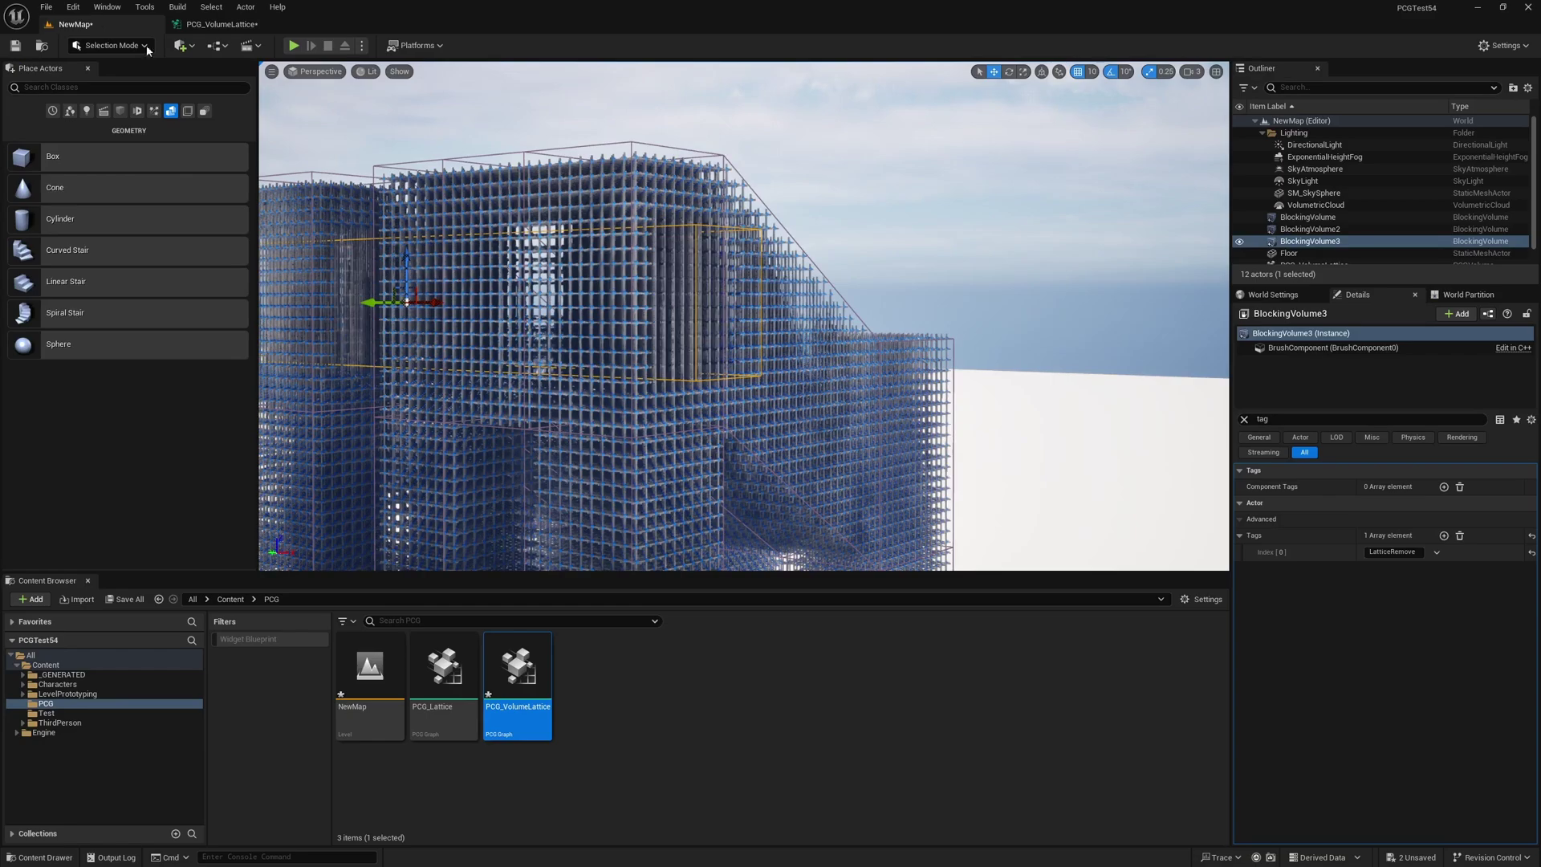
key(d)
right_drag(720, 337, 450, 337)
right_drag(554, 303, 546, 192)
key(a)
click(516, 268)
key(s)
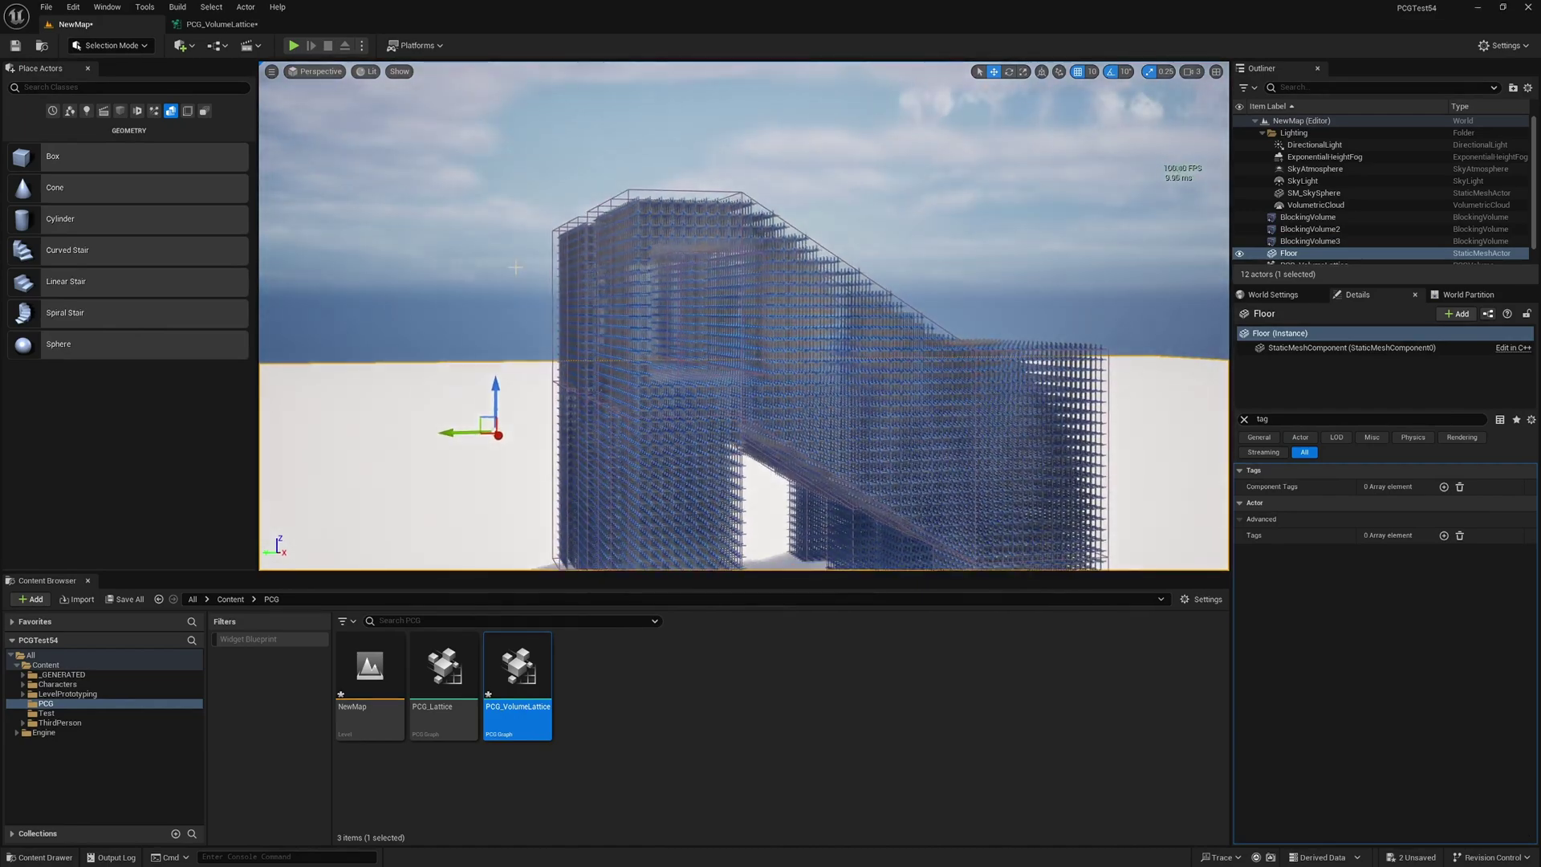
- Toggle Game View in the level viewport and examine the lattice and its cut opening from closer up
key(g)
key(d)
key(w)
mouse_move(516, 268)
right_down()
mouse_move(346, 268)
mouse_move(522, 274)
right_up()
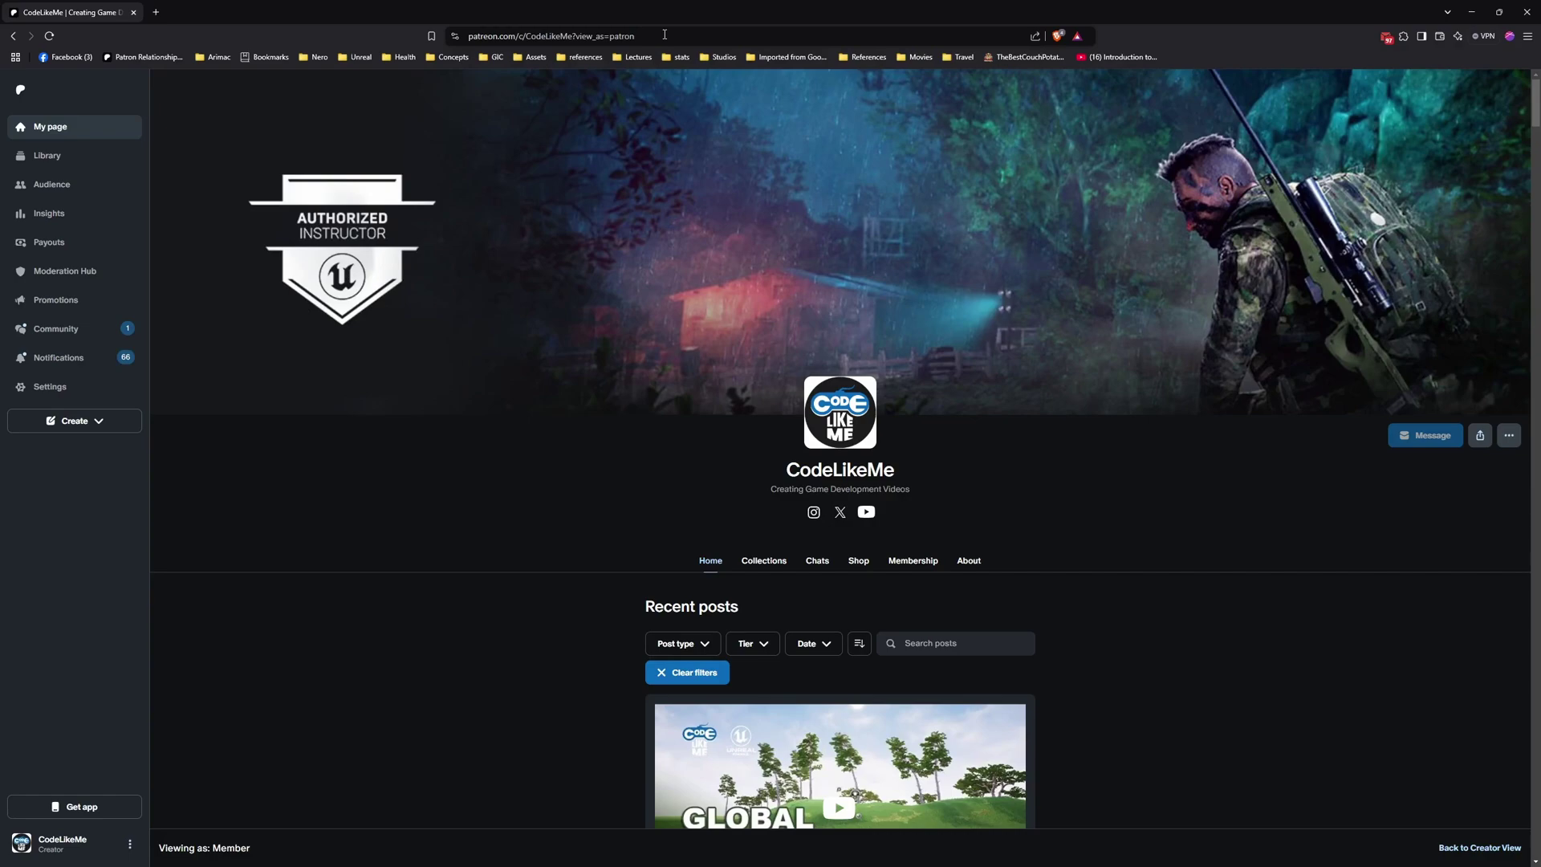
- Switch to the CodeLikeMe Patreon page in the browser and look through its recent Unreal Engine tutorial posts
scroll(841, 321, down, 12)
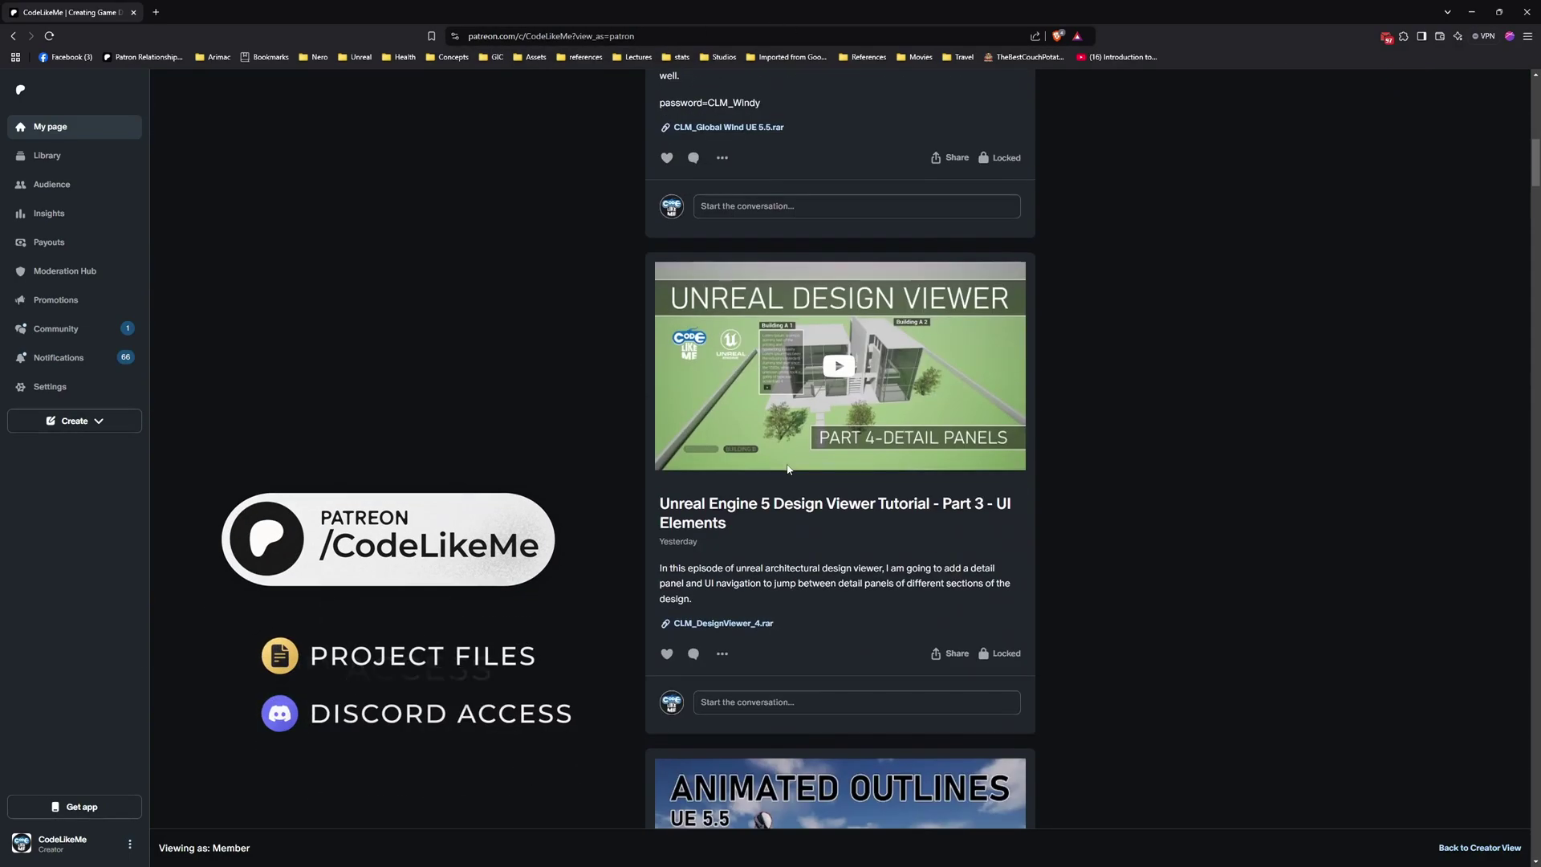
scroll(787, 470, down, 20)
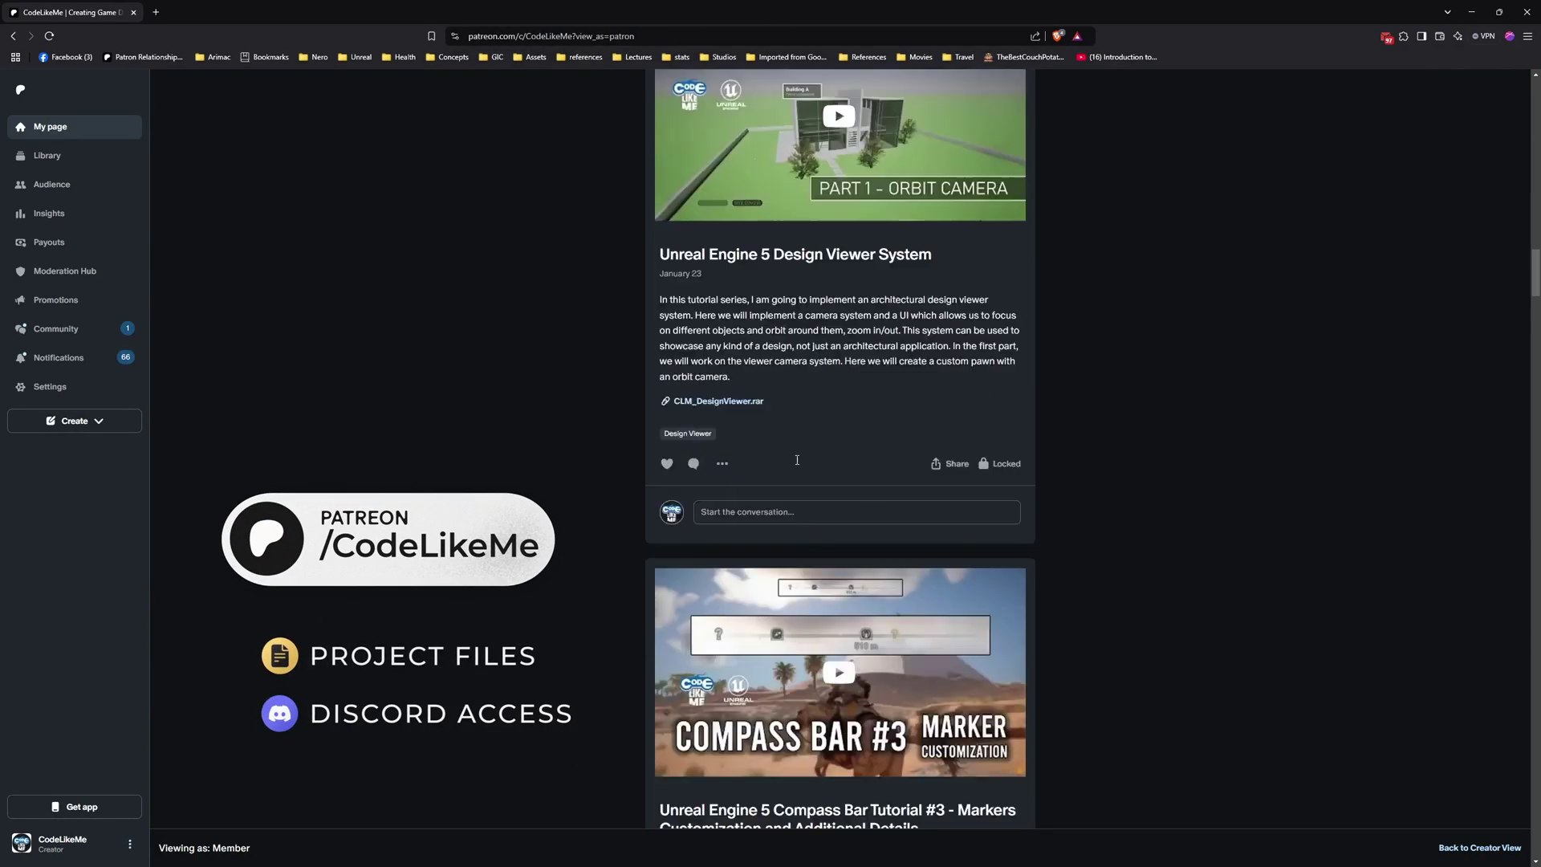
scroll(798, 460, down, 4)
scroll(795, 483, down, 20)
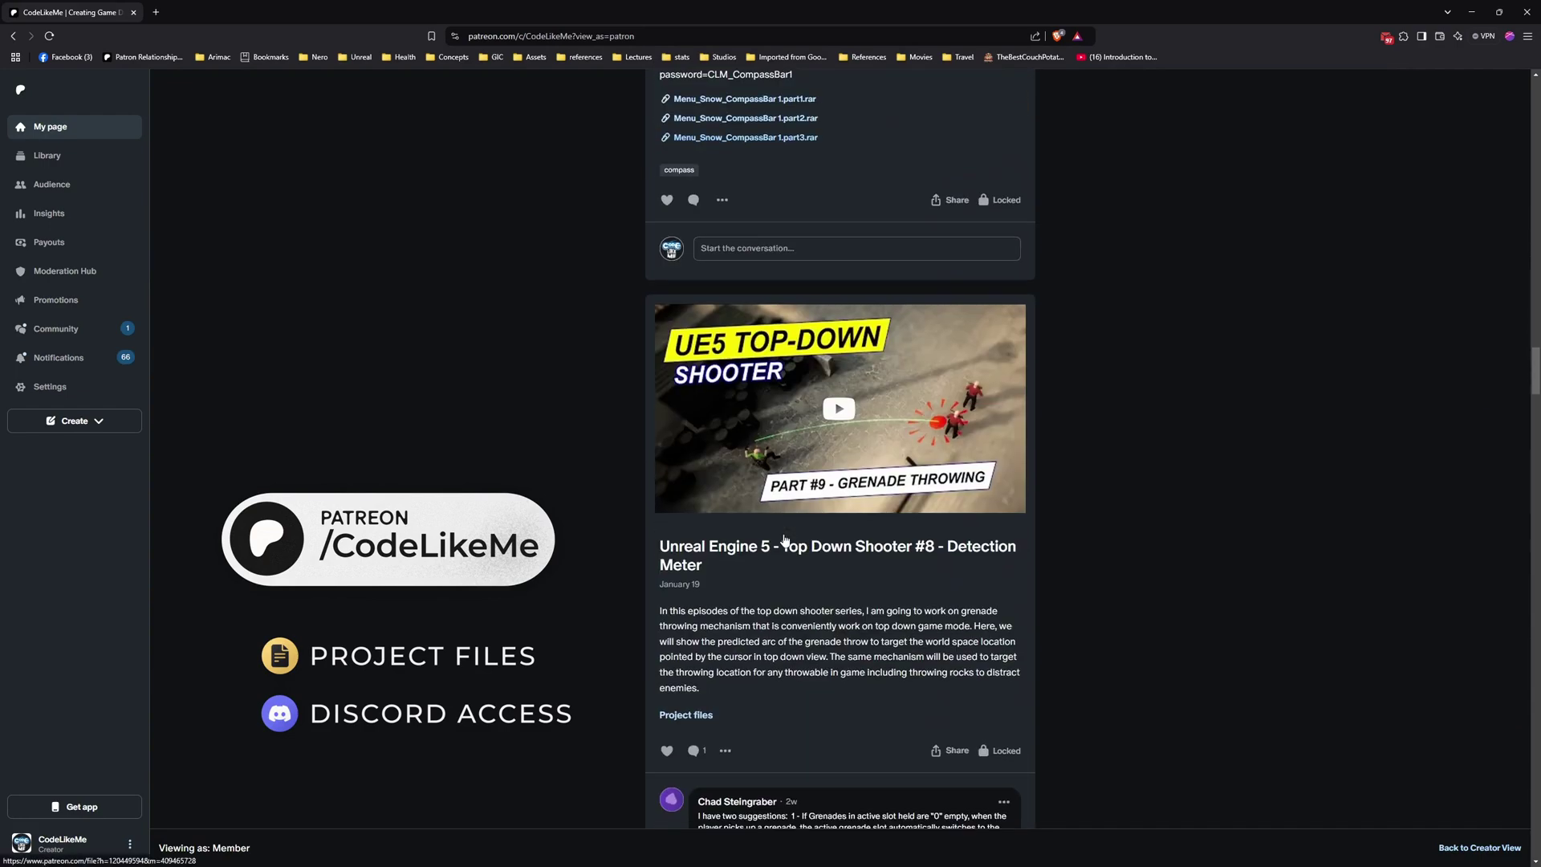
scroll(786, 541, down, 20)
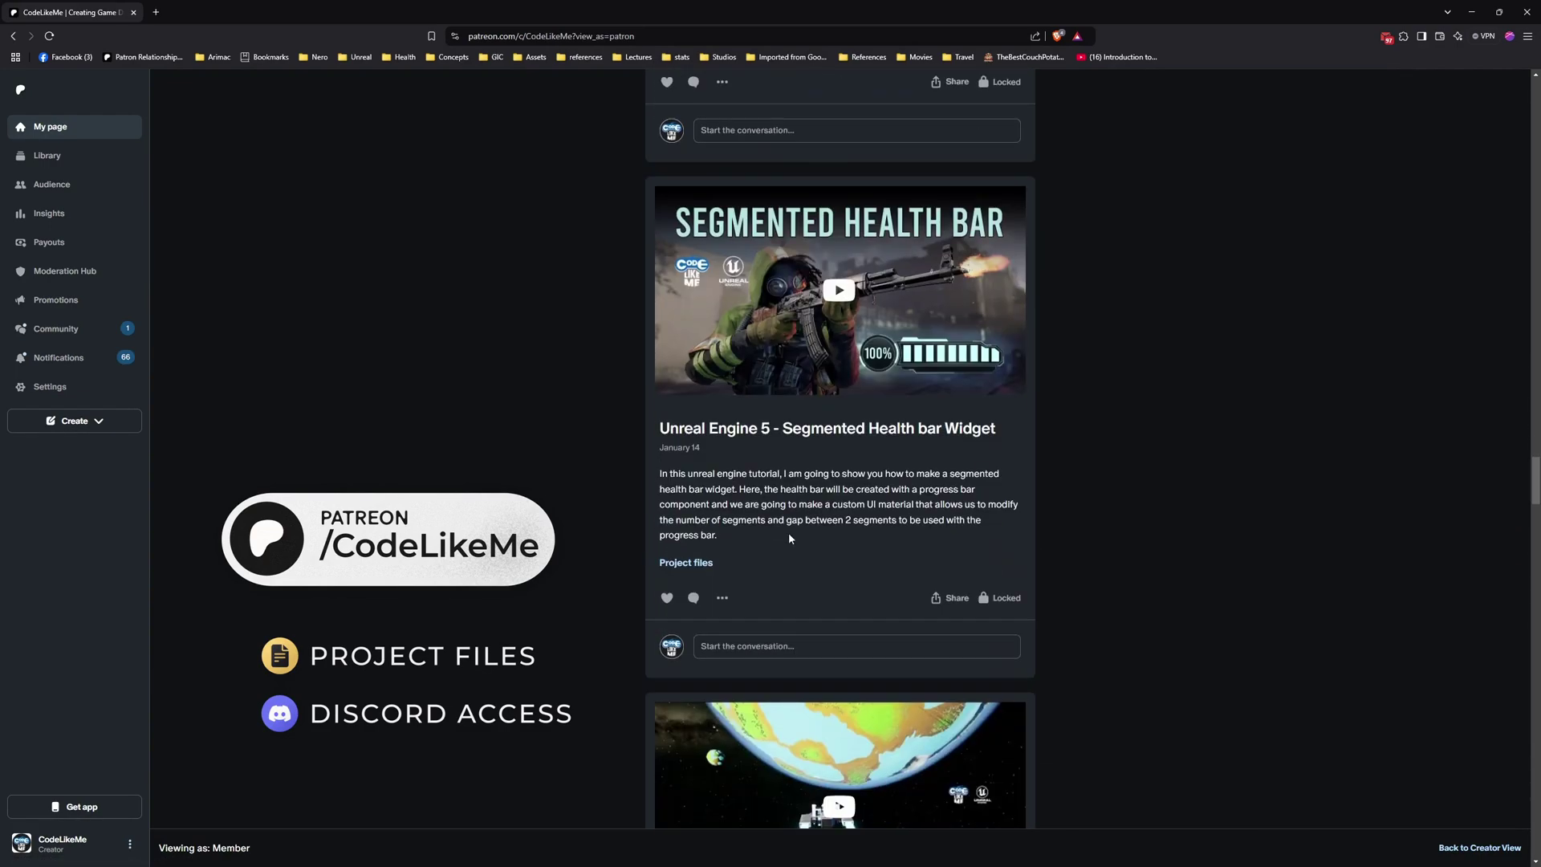
scroll(798, 546, down, 20)
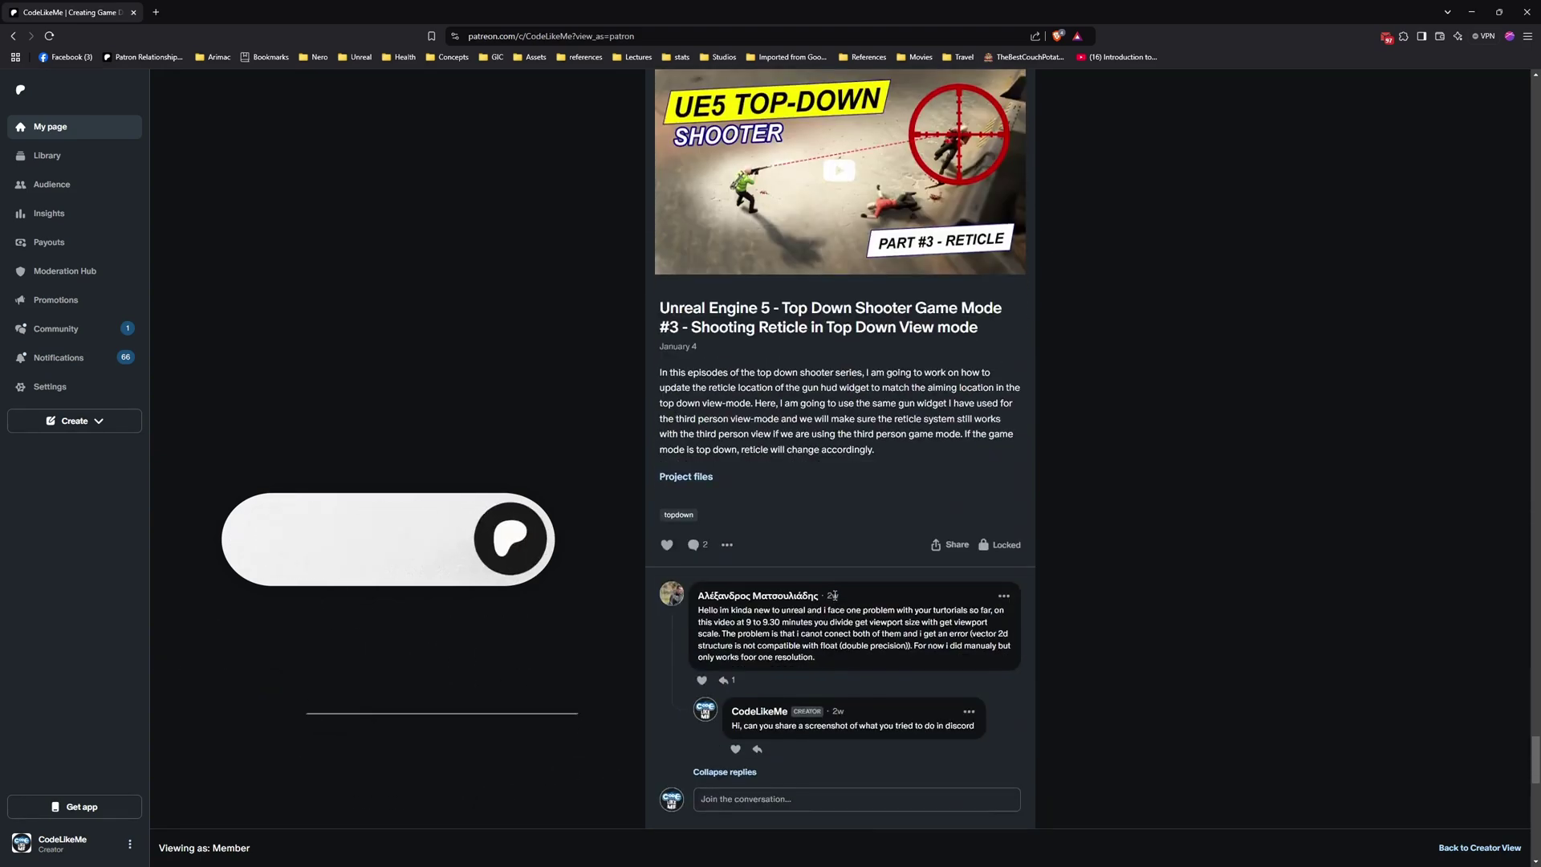
scroll(837, 604, down, 8)
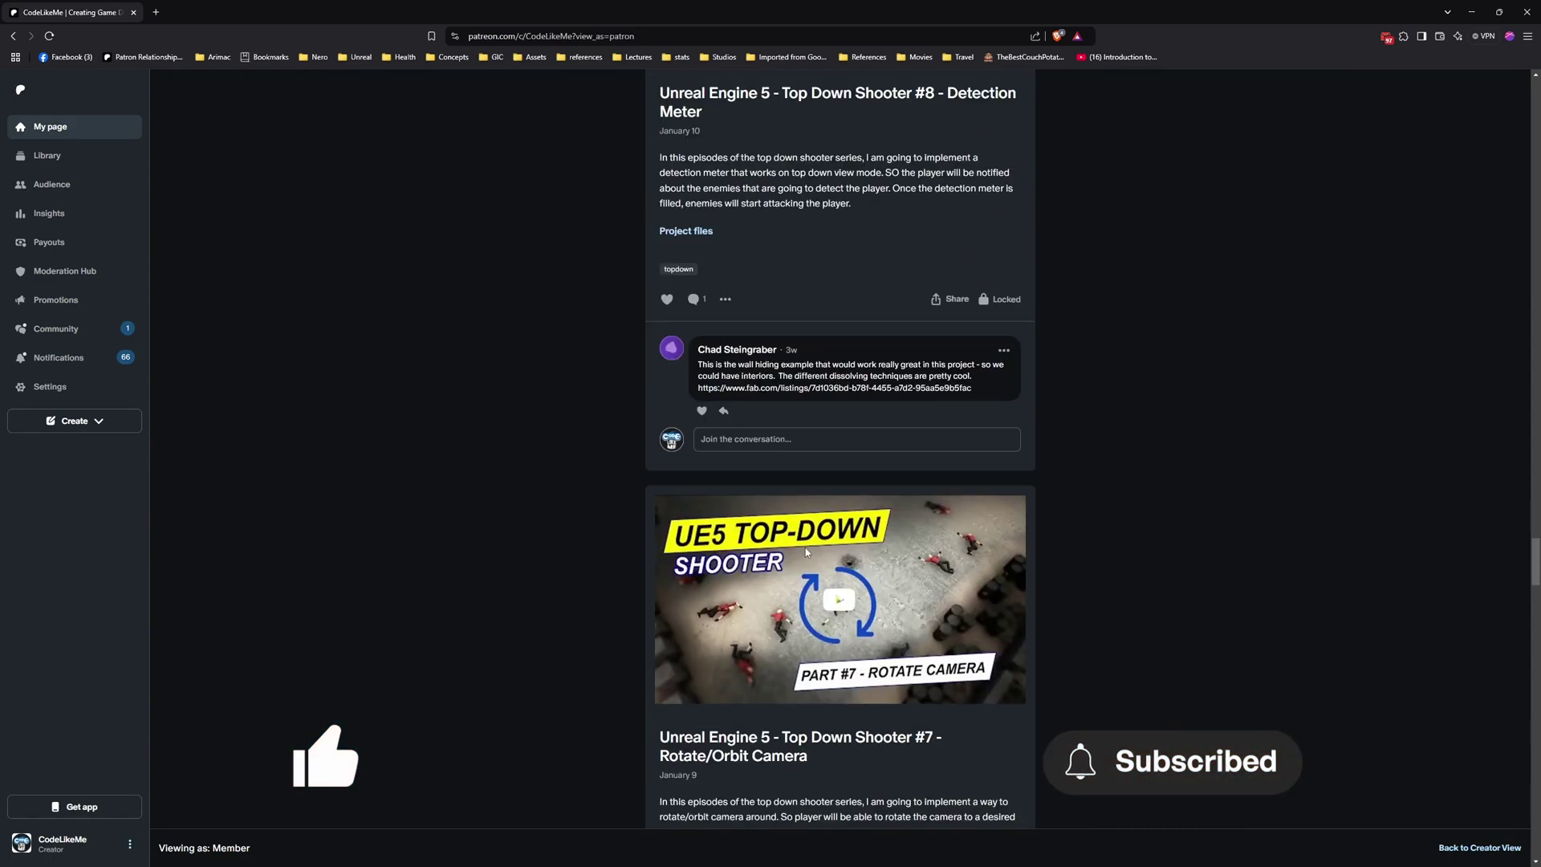
scroll(806, 547, down, 15)
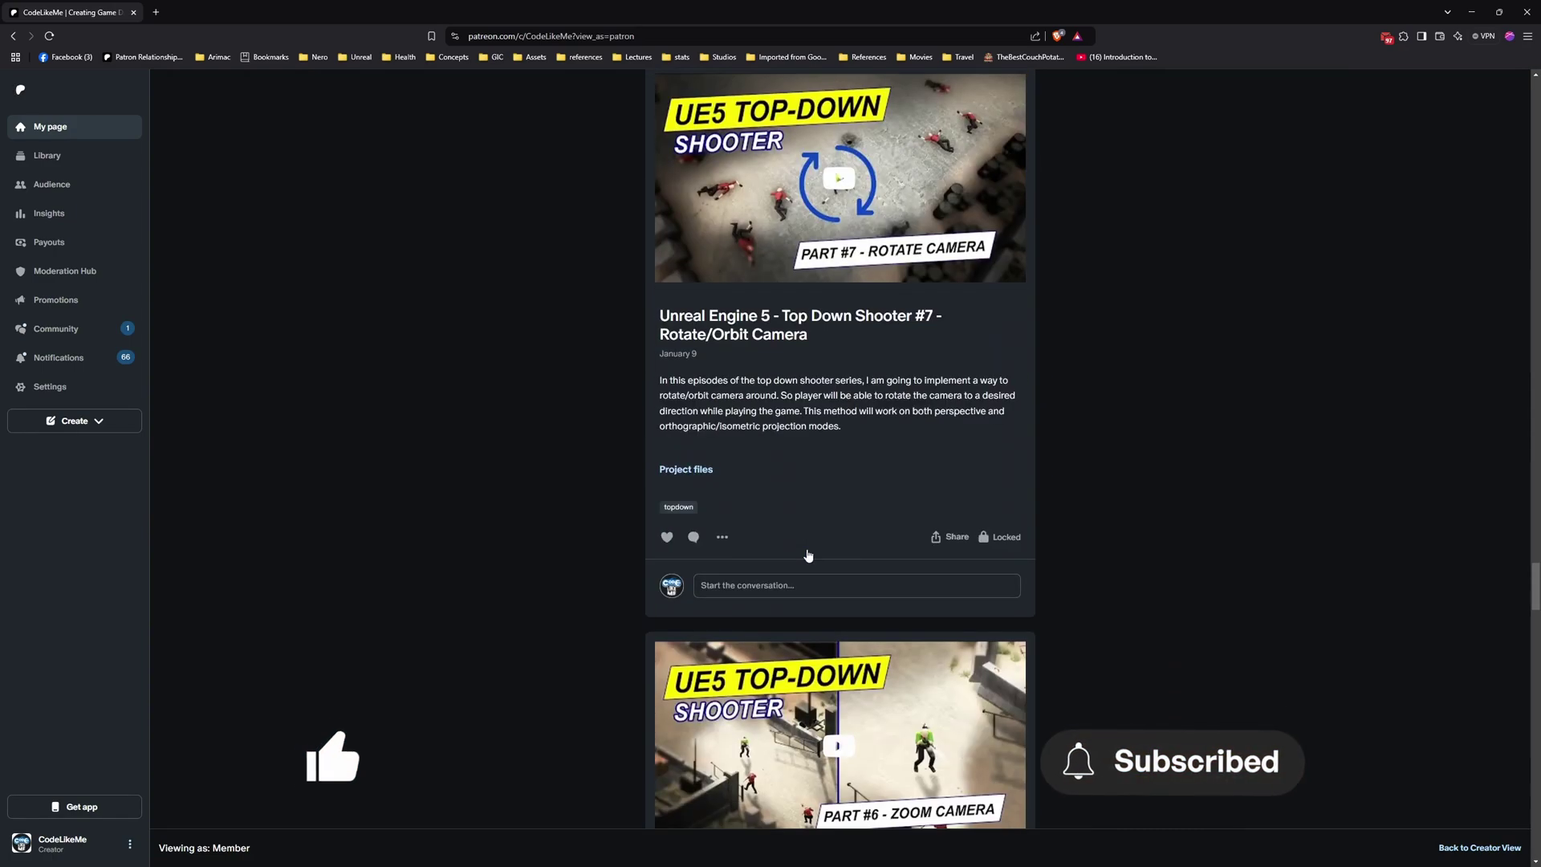
scroll(810, 558, down, 20)
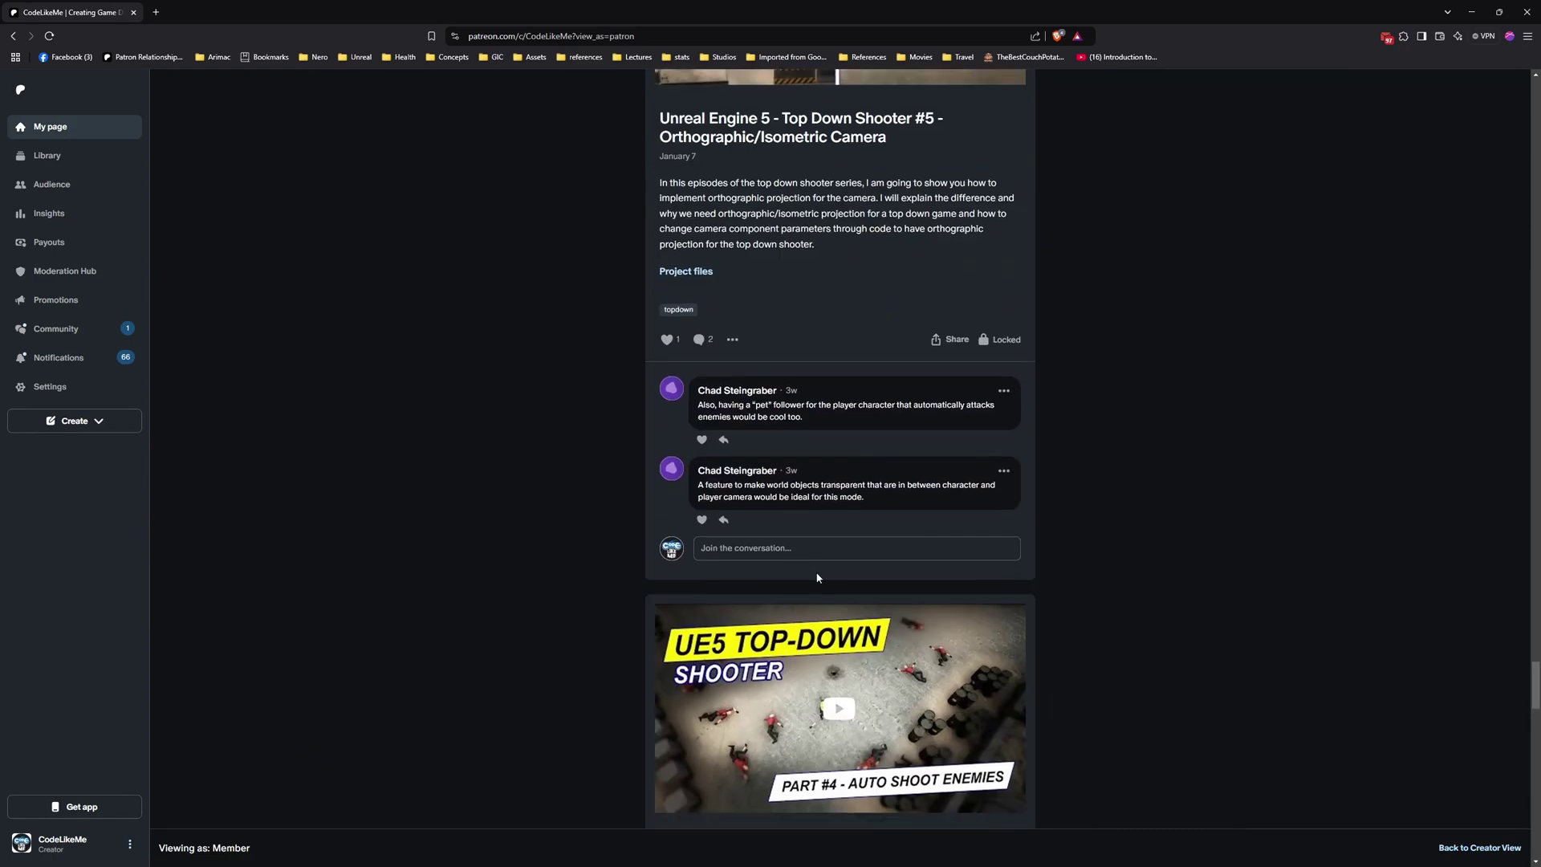